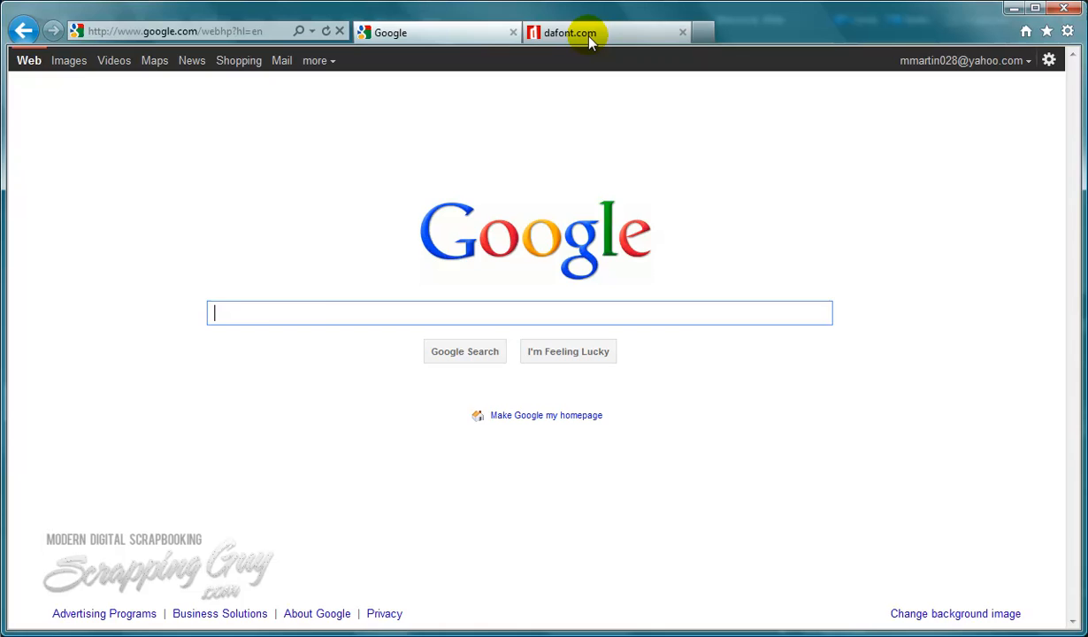
Look through the first two pages of the Fancy > Groovy font category on dafont.com.
{"action": "left_click", "coordinate": [567, 34]}
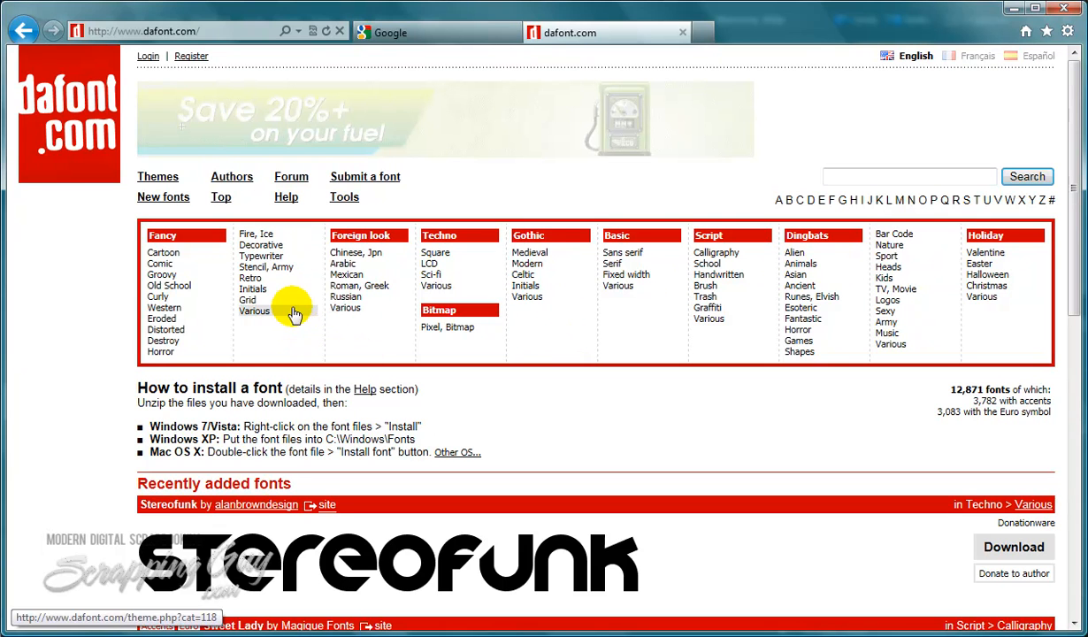
{"action": "left_click", "coordinate": [161, 276]}
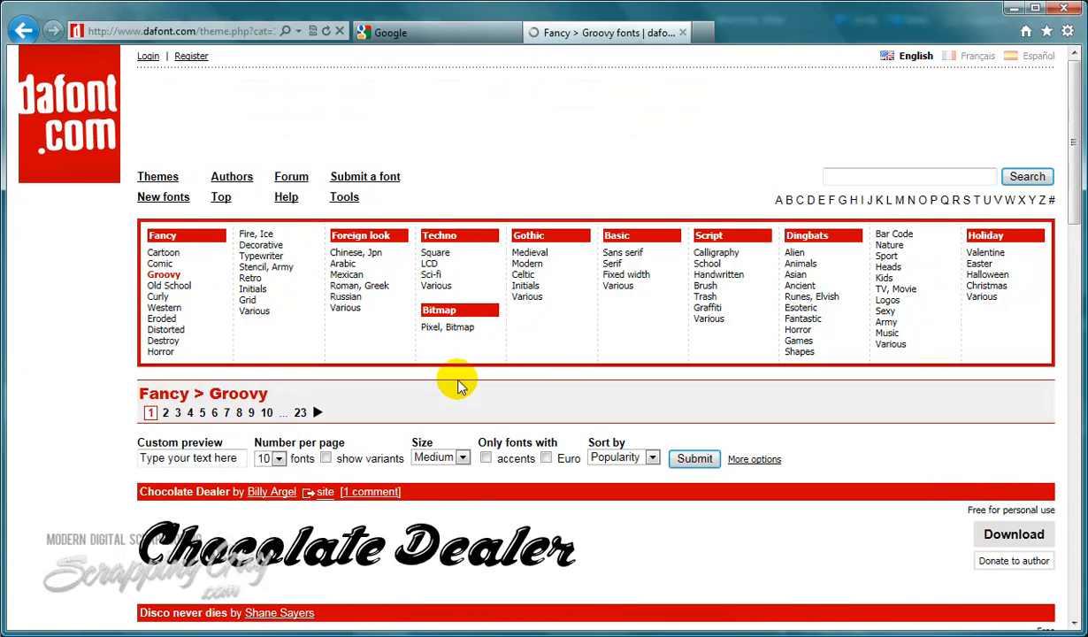
{"action": "scroll", "coordinate": [458, 385], "scroll_direction": "down", "scroll_amount": 8}
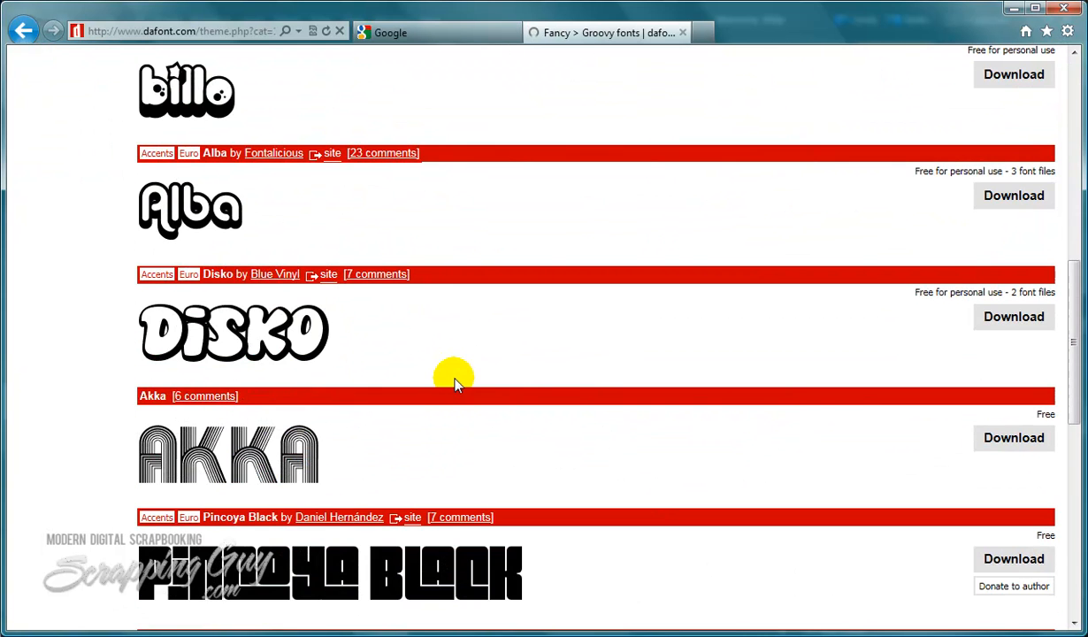
{"action": "scroll", "coordinate": [361, 337], "scroll_direction": "down", "scroll_amount": 10}
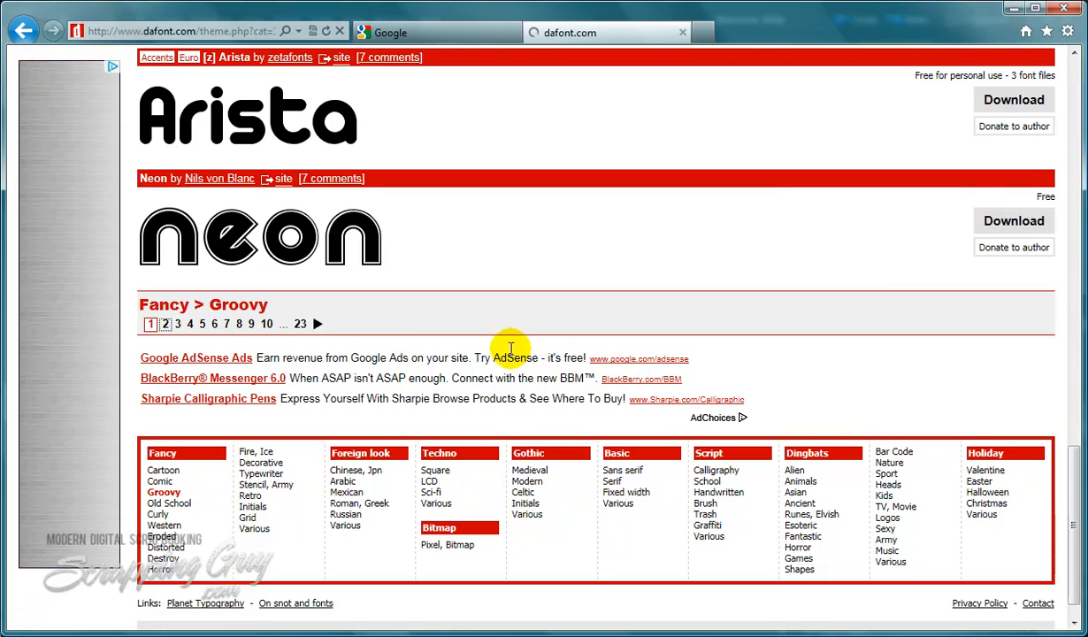
{"action": "scroll", "coordinate": [513, 354], "scroll_direction": "down", "scroll_amount": 3}
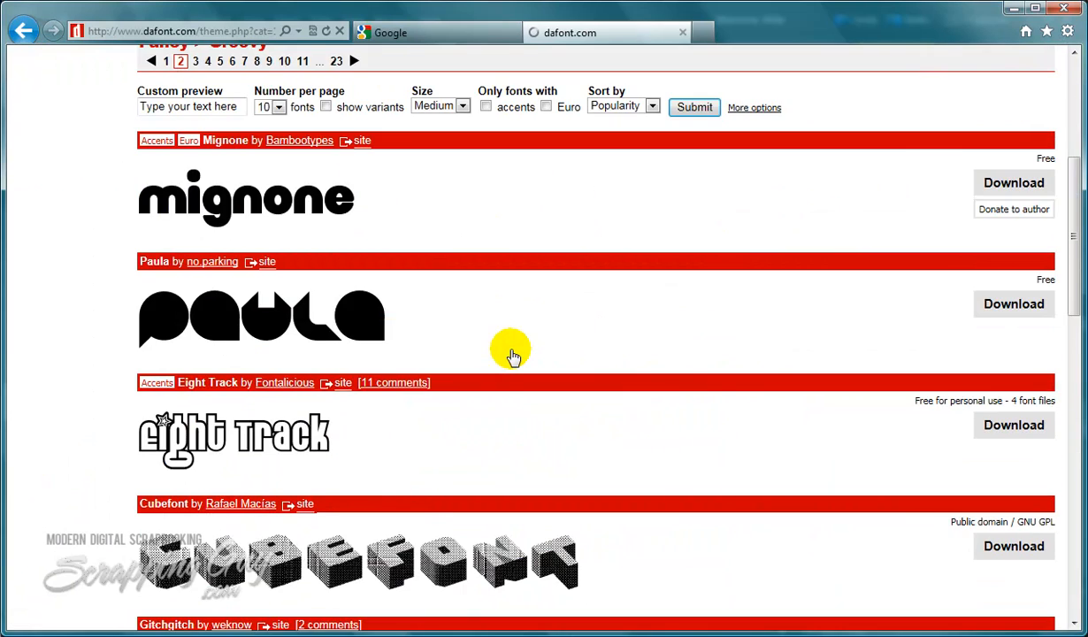
{"action": "scroll", "coordinate": [513, 355], "scroll_direction": "down", "scroll_amount": 10}
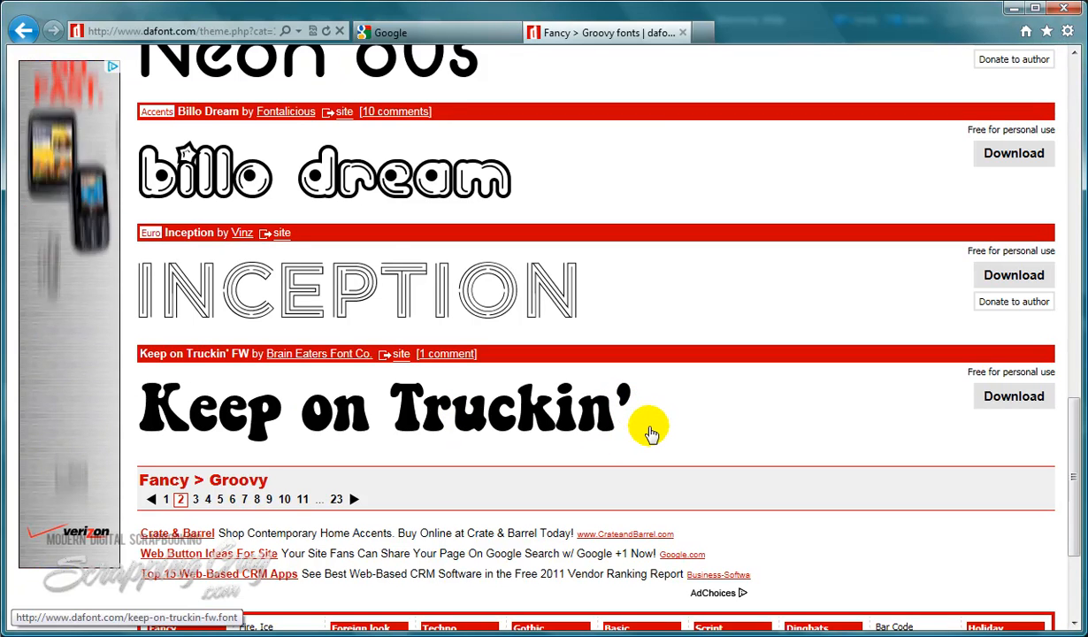
{"action": "scroll", "coordinate": [650, 431], "scroll_direction": "up", "scroll_amount": 3}
{"action": "scroll", "coordinate": [650, 432], "scroll_direction": "up", "scroll_amount": 10}
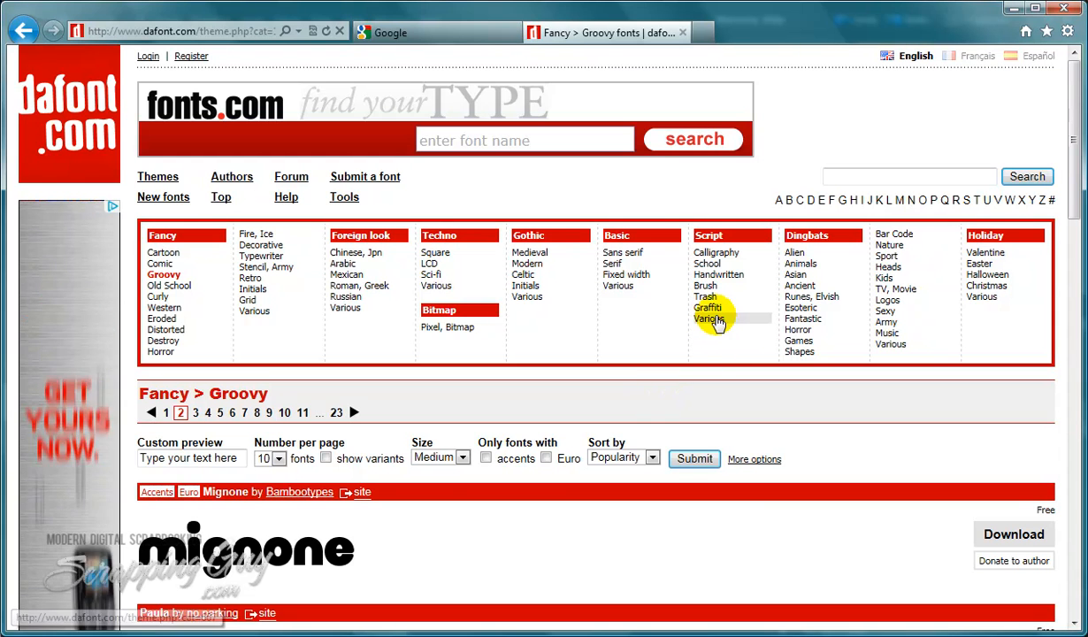
Look through the first page of fonts in the Script > Graffiti category.
{"action": "left_click", "coordinate": [708, 307]}
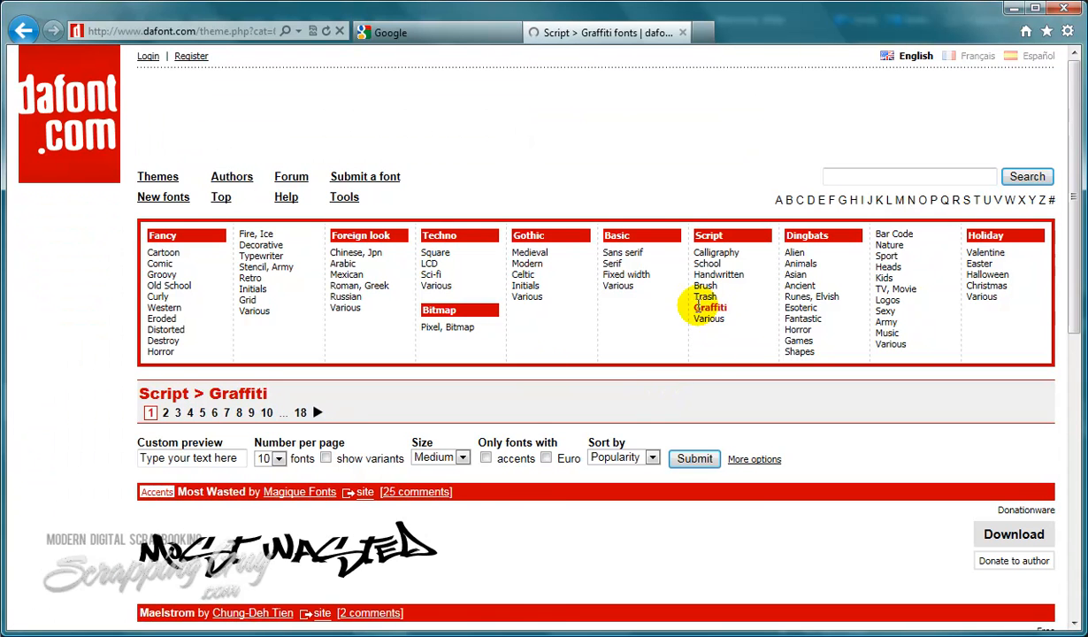
{"action": "scroll", "coordinate": [437, 468], "scroll_direction": "down", "scroll_amount": 6}
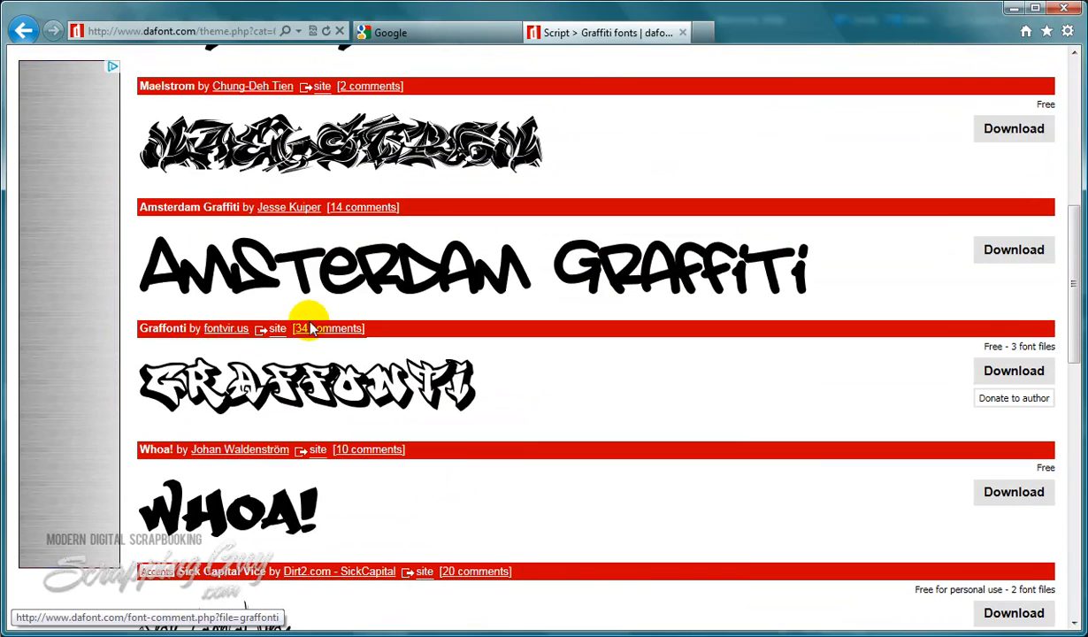
{"action": "scroll", "coordinate": [414, 418], "scroll_direction": "down", "scroll_amount": 4}
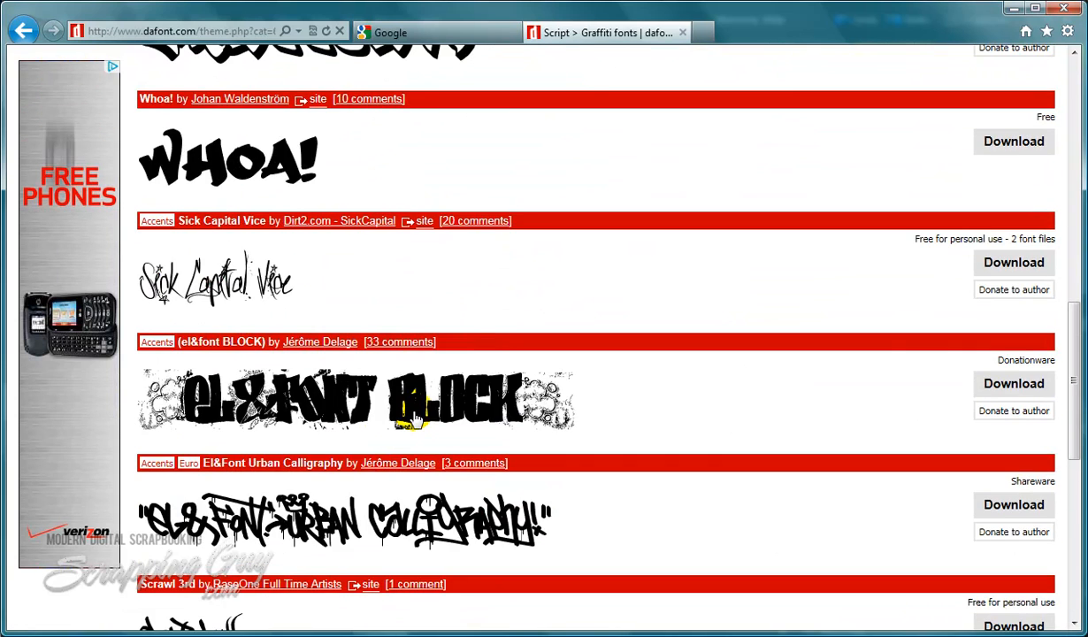
{"action": "scroll", "coordinate": [402, 408], "scroll_direction": "down", "scroll_amount": 1}
{"action": "scroll", "coordinate": [420, 398], "scroll_direction": "down", "scroll_amount": 1}
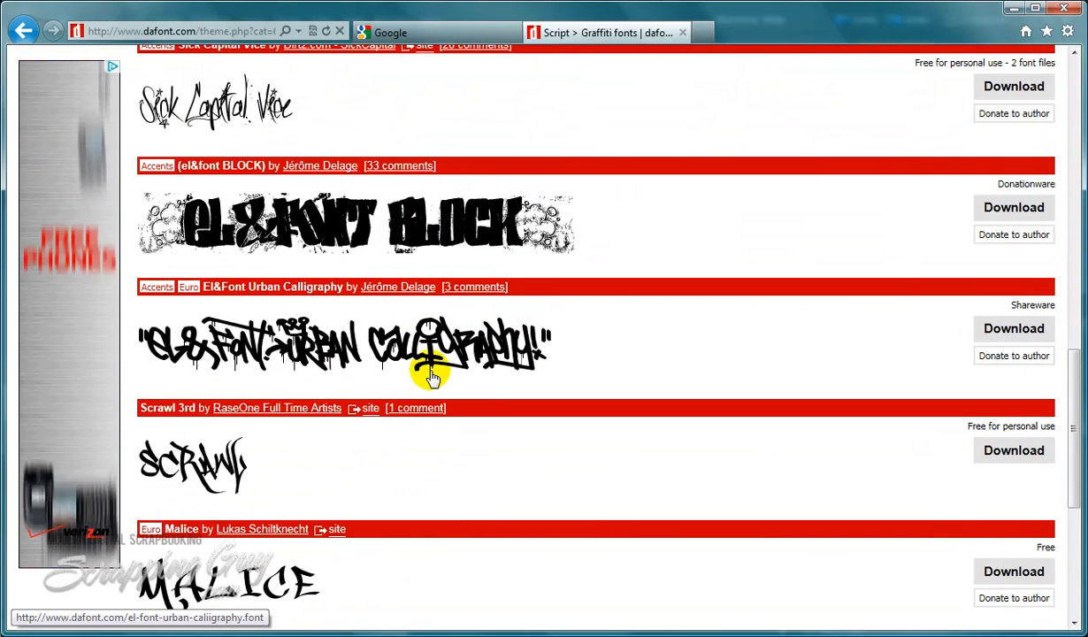
{"action": "scroll", "coordinate": [461, 460], "scroll_direction": "down", "scroll_amount": 2}
{"action": "scroll", "coordinate": [466, 462], "scroll_direction": "up", "scroll_amount": 10}
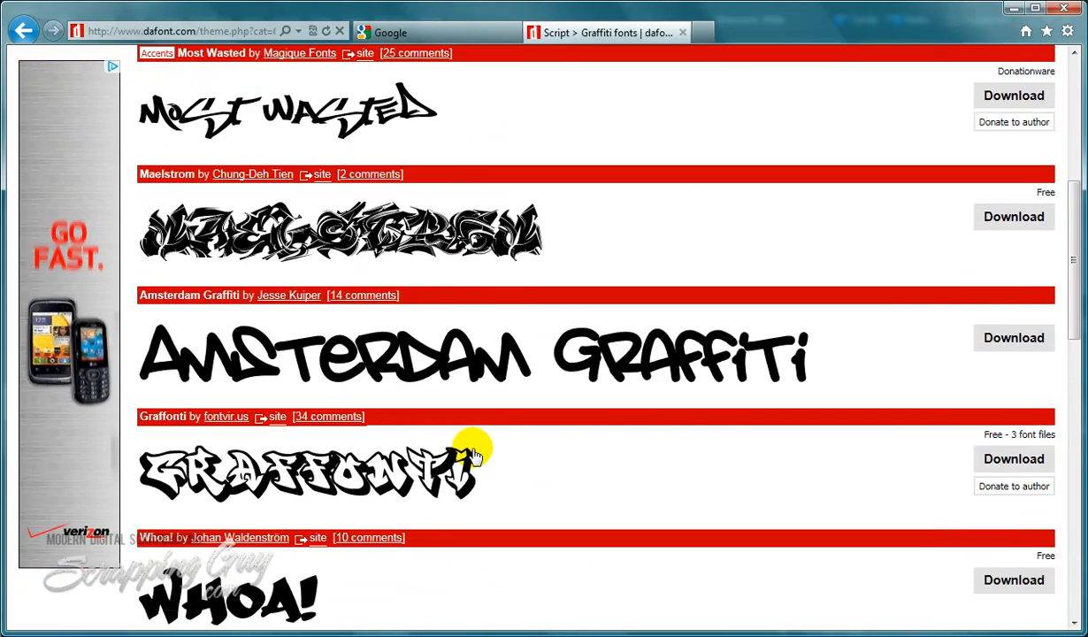
{"action": "scroll", "coordinate": [473, 451], "scroll_direction": "up", "scroll_amount": 2}
{"action": "scroll", "coordinate": [557, 429], "scroll_direction": "up", "scroll_amount": 3}
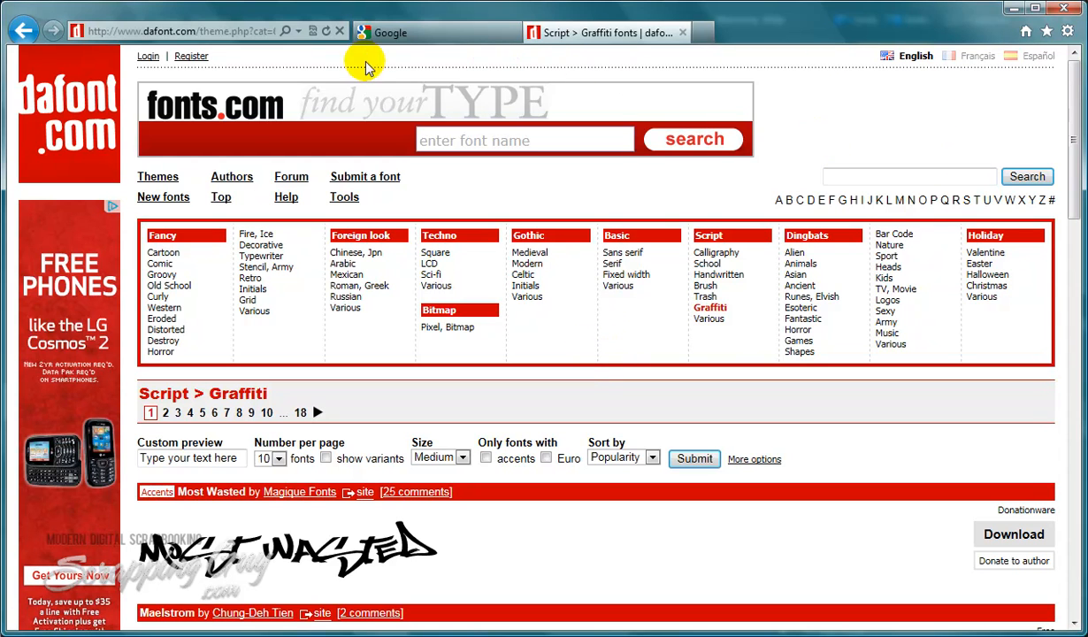
Search Google Images for "graffi walls".
{"action": "left_click", "coordinate": [411, 32]}
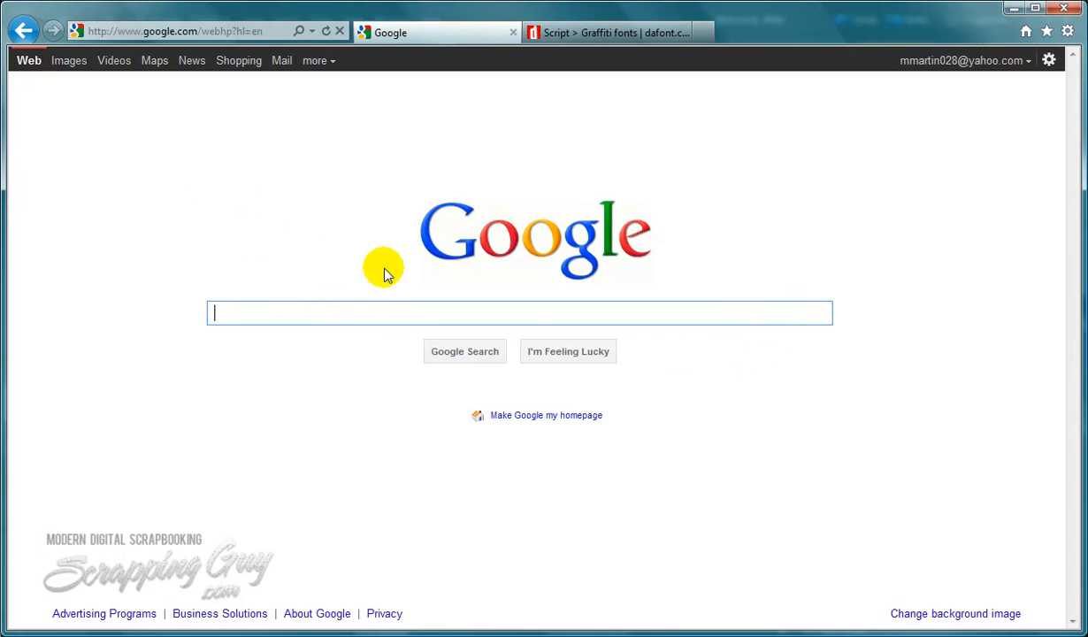
{"action": "left_click", "coordinate": [73, 63]}
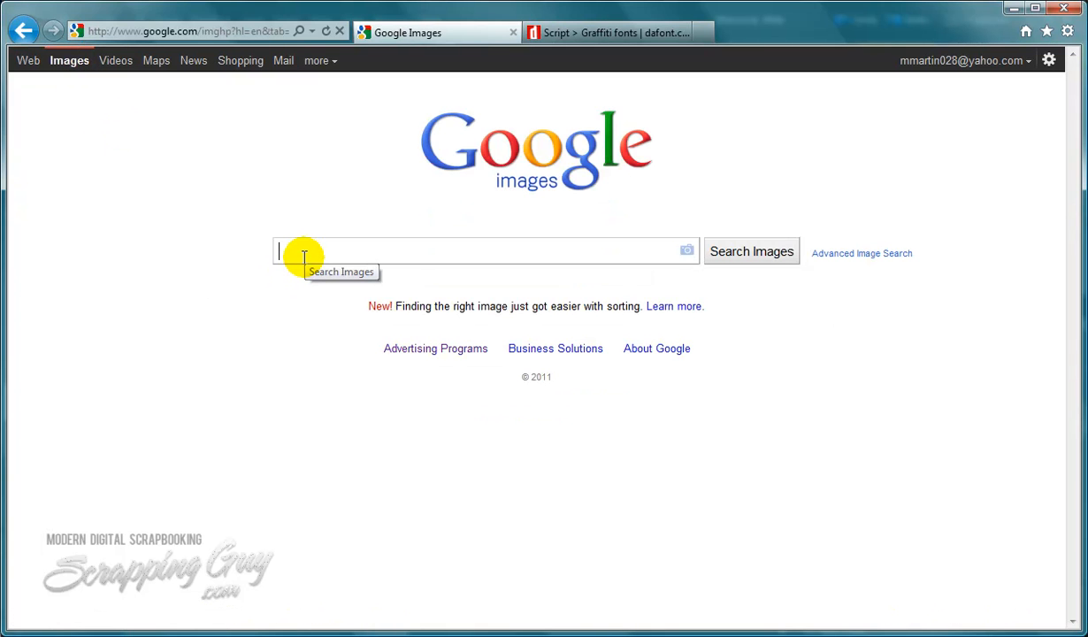
{"action": "type", "text": "graffi wa"}
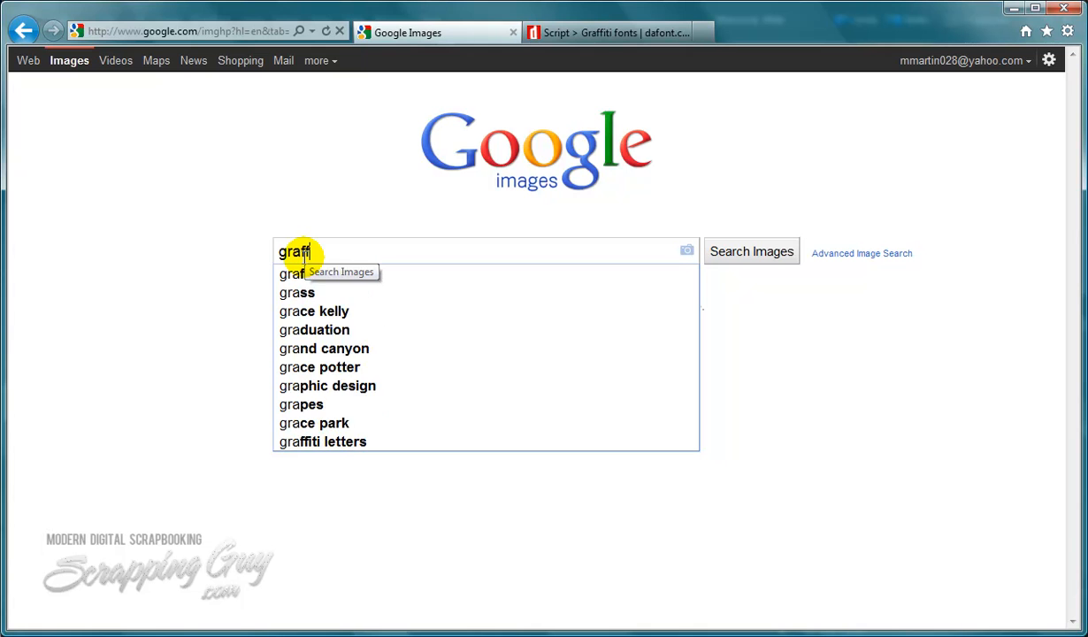
{"action": "type", "text": "lls"}
{"action": "key", "text": "Return"}
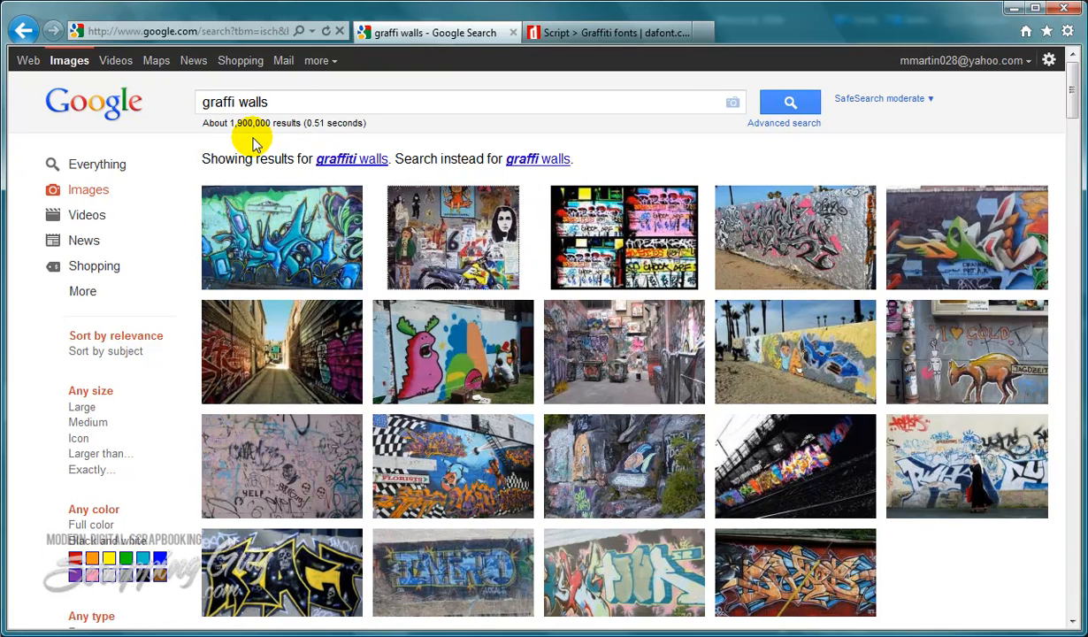
Examine the graffiti wall image results down to page 8 for lettering and style ideas, previewing individual images.
{"action": "scroll", "coordinate": [718, 399], "scroll_direction": "down", "scroll_amount": 1}
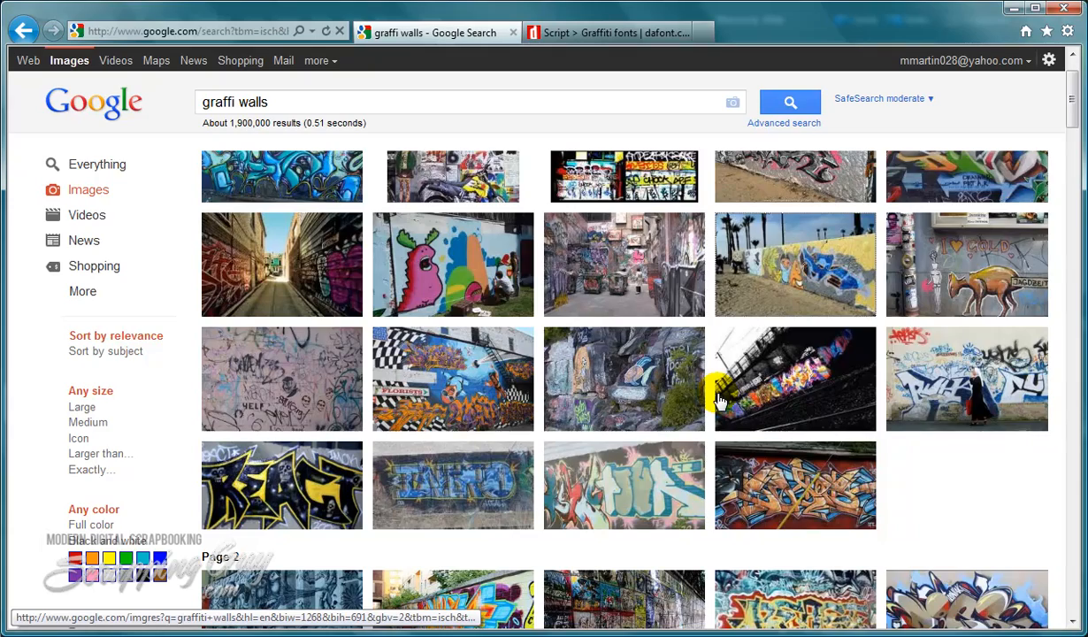
{"action": "scroll", "coordinate": [718, 399], "scroll_direction": "down", "scroll_amount": 2}
{"action": "scroll", "coordinate": [560, 426], "scroll_direction": "down", "scroll_amount": 5}
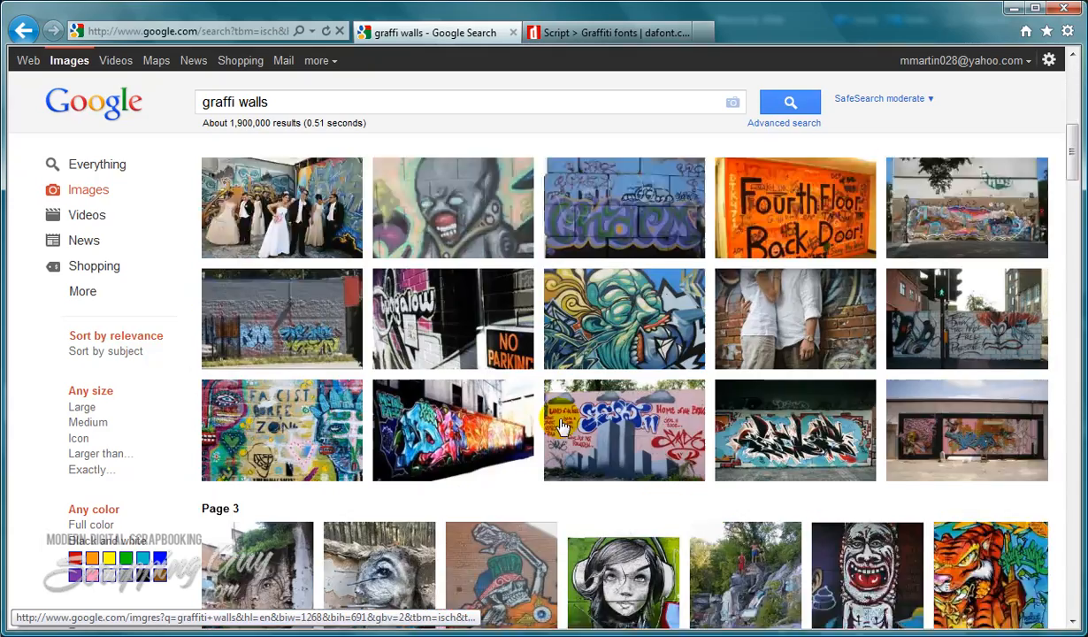
{"action": "scroll", "coordinate": [719, 463], "scroll_direction": "down", "scroll_amount": 3}
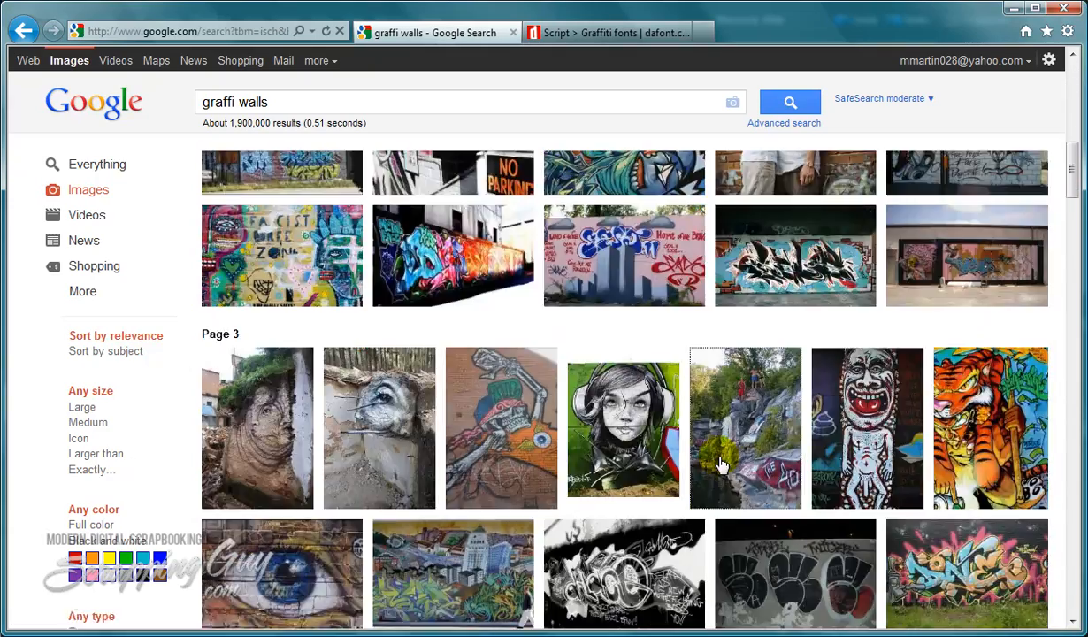
{"action": "scroll", "coordinate": [721, 463], "scroll_direction": "down", "scroll_amount": 1}
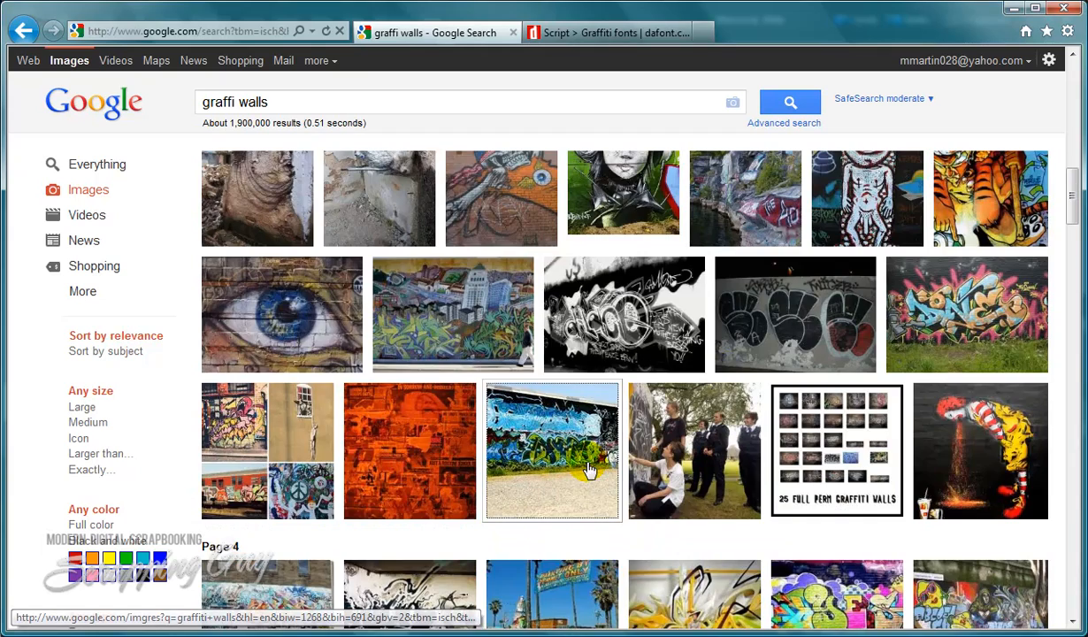
{"action": "scroll", "coordinate": [590, 470], "scroll_direction": "down", "scroll_amount": 3}
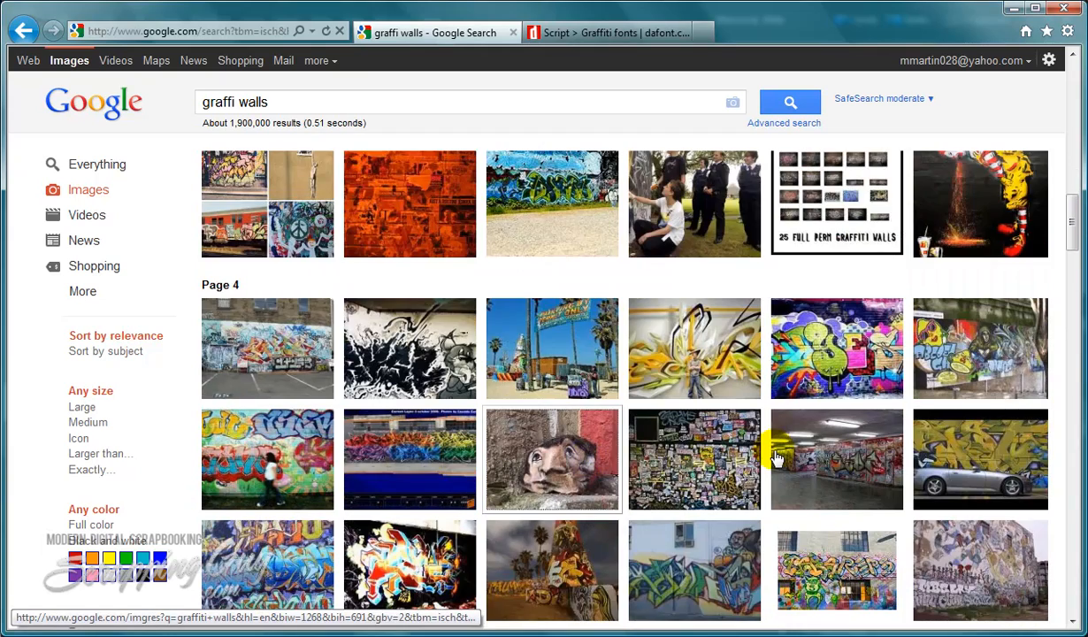
{"action": "scroll", "coordinate": [769, 458], "scroll_direction": "down", "scroll_amount": 3}
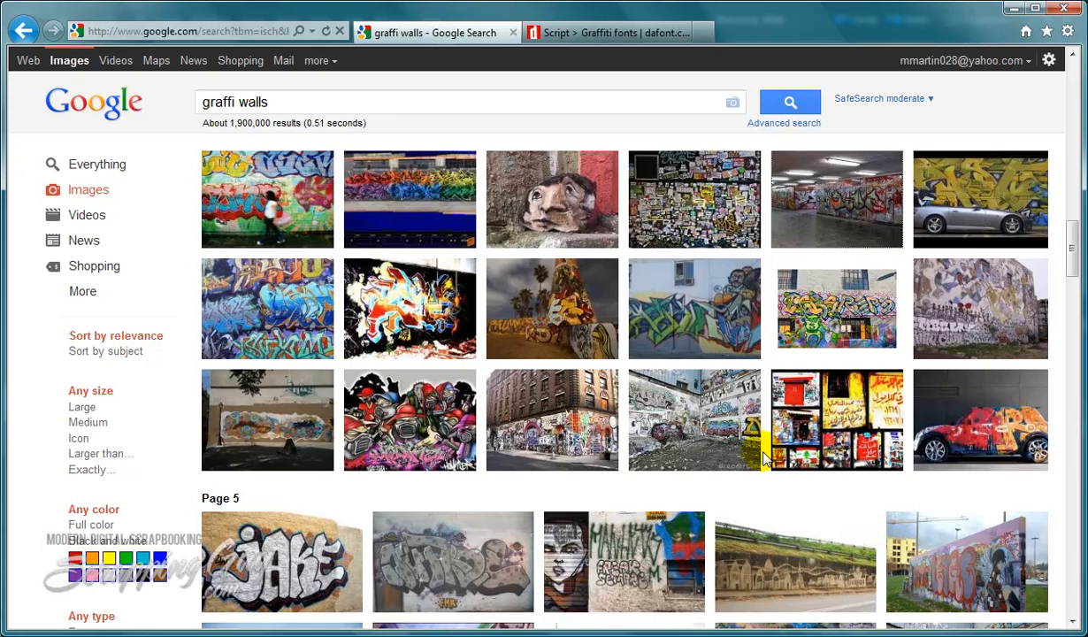
{"action": "scroll", "coordinate": [766, 458], "scroll_direction": "down", "scroll_amount": 4}
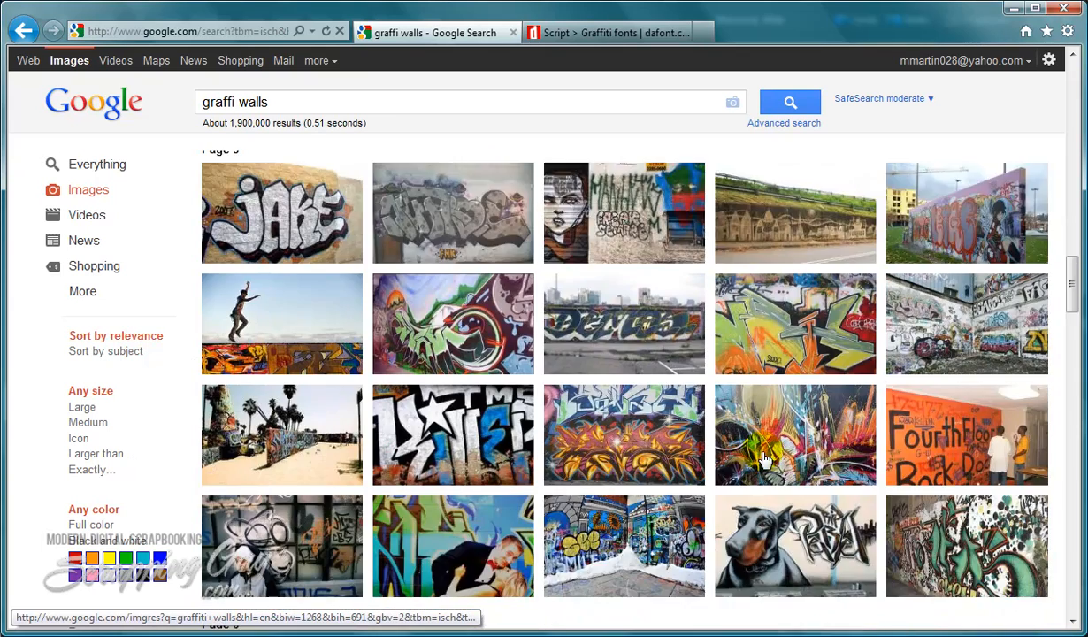
{"action": "scroll", "coordinate": [766, 458], "scroll_direction": "down", "scroll_amount": 1}
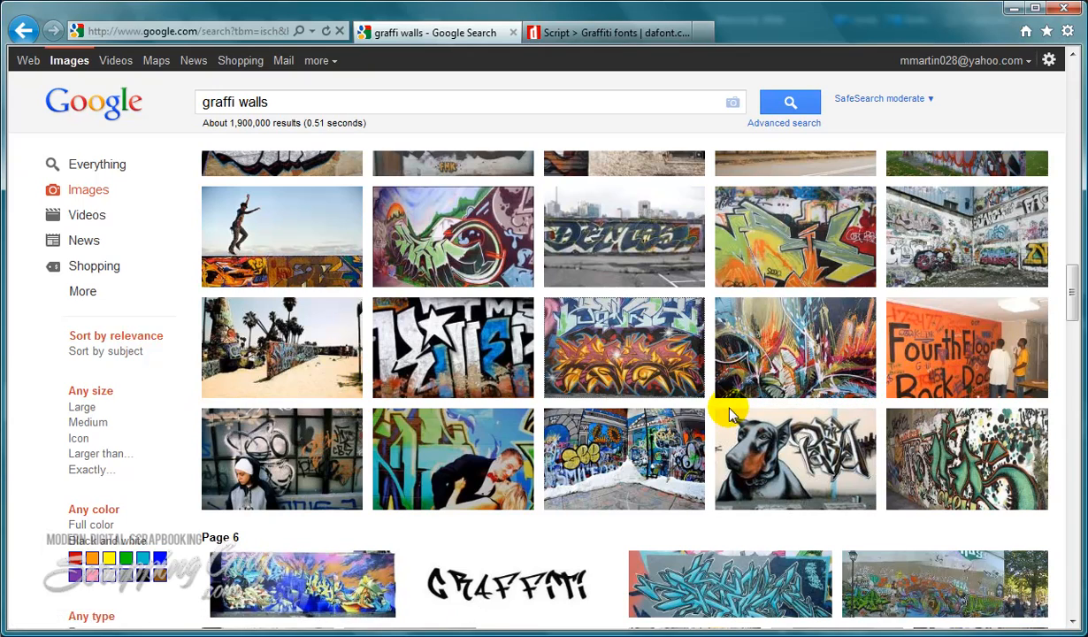
{"action": "scroll", "coordinate": [703, 376], "scroll_direction": "down", "scroll_amount": 3}
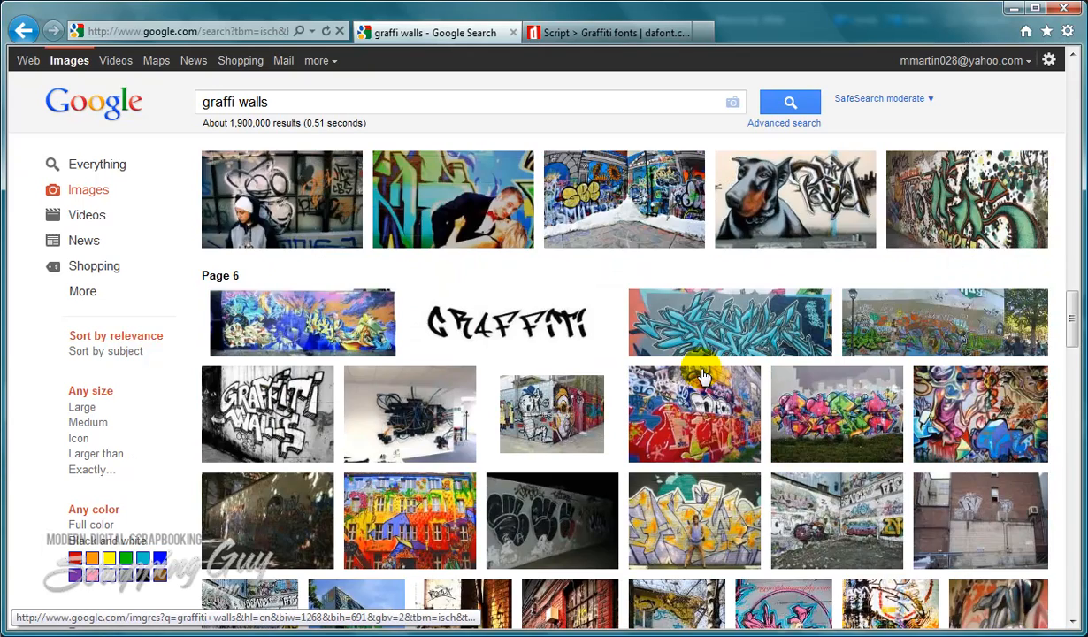
{"action": "scroll", "coordinate": [703, 376], "scroll_direction": "down", "scroll_amount": 1}
{"action": "mouse_move", "coordinate": [758, 492]}
{"action": "scroll", "coordinate": [757, 493], "scroll_direction": "down", "scroll_amount": 4}
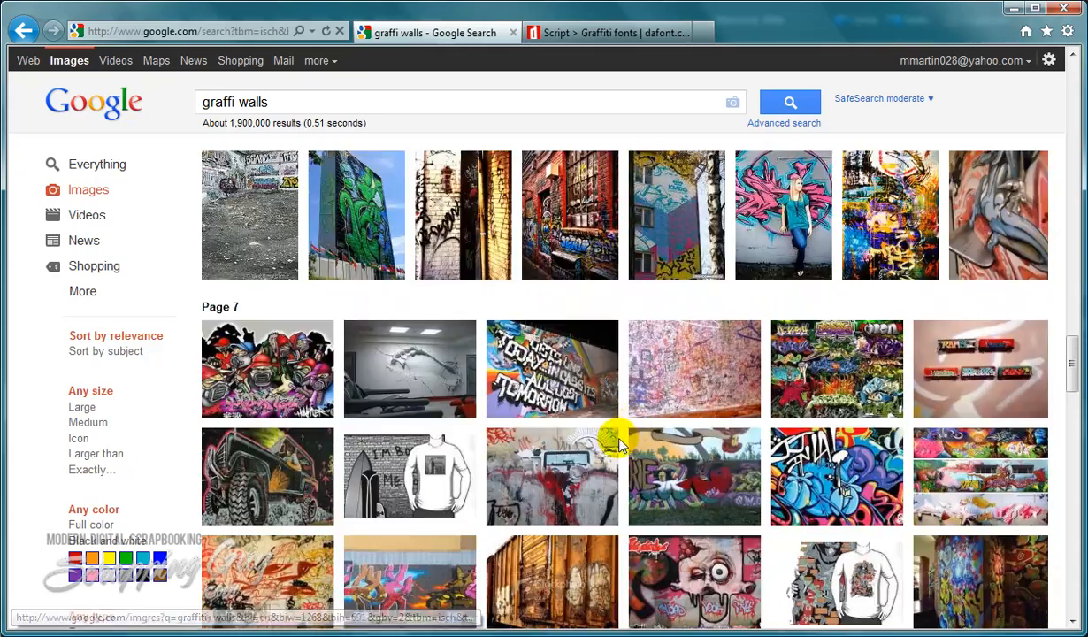
{"action": "scroll", "coordinate": [621, 435], "scroll_direction": "down", "scroll_amount": 3}
{"action": "scroll", "coordinate": [620, 449], "scroll_direction": "down", "scroll_amount": 4}
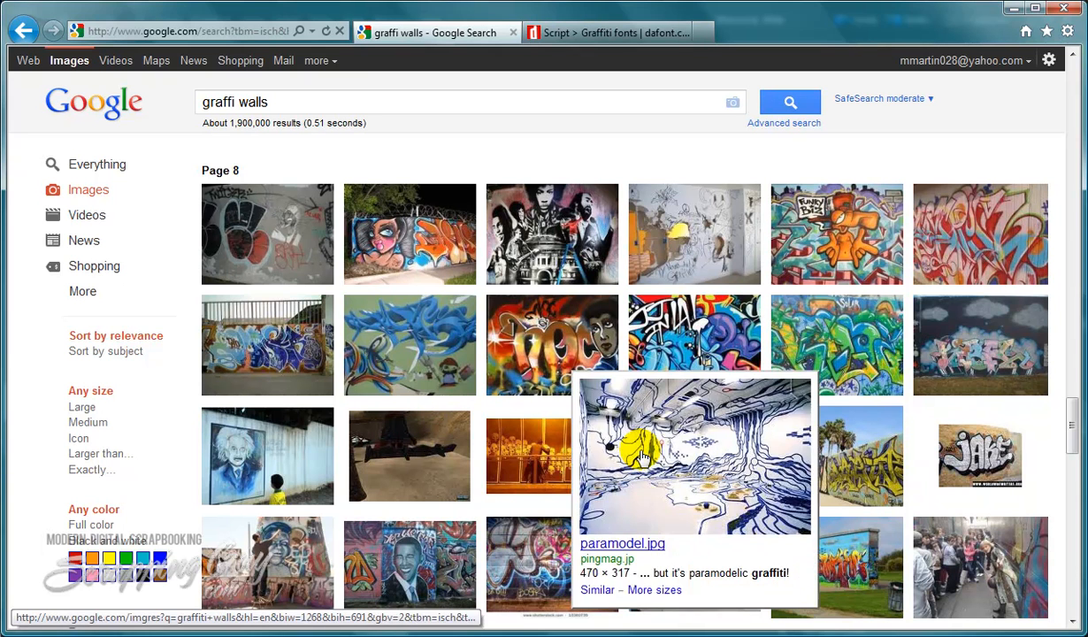
{"action": "mouse_move", "coordinate": [949, 376]}
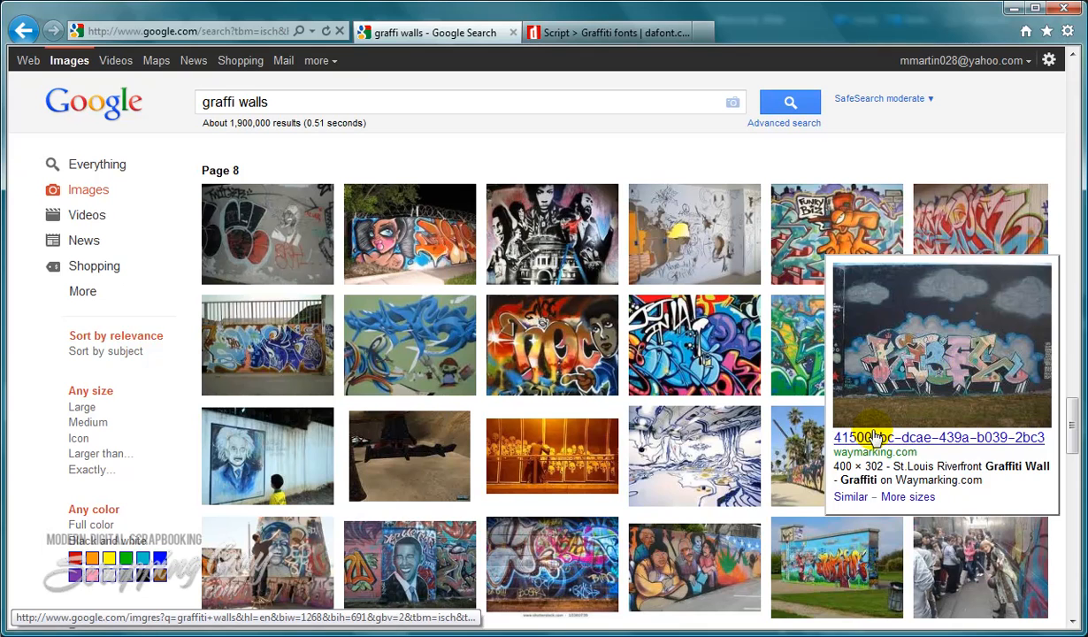
{"action": "mouse_move", "coordinate": [715, 484]}
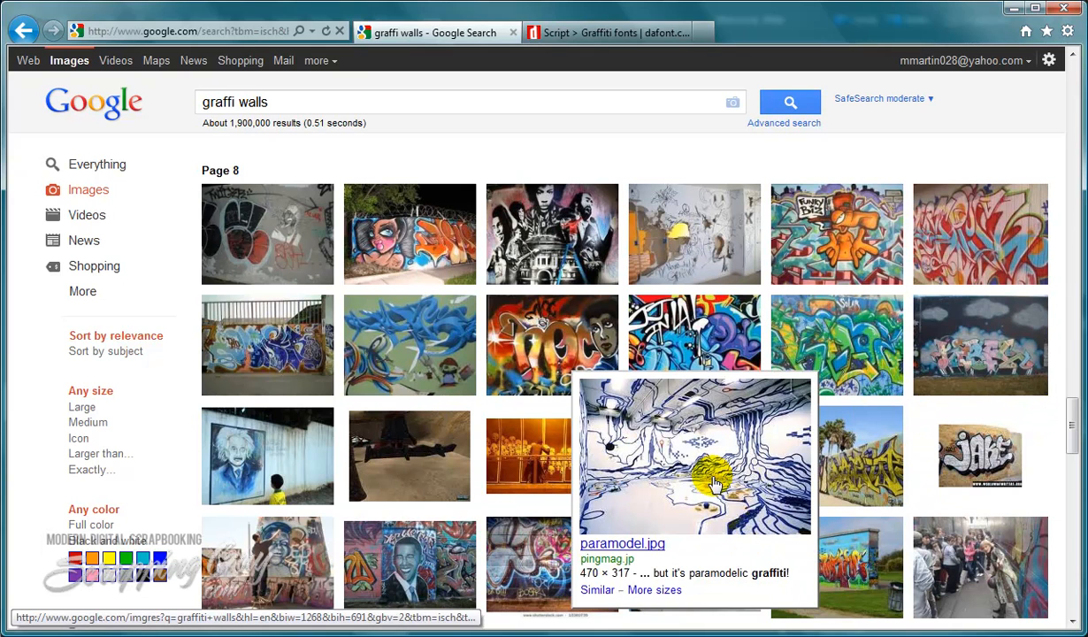
Switch to Photoshop Elements and delete the Shape 1 title layer from UG-03.jpg.
{"action": "left_click", "coordinate": [1014, 8]}
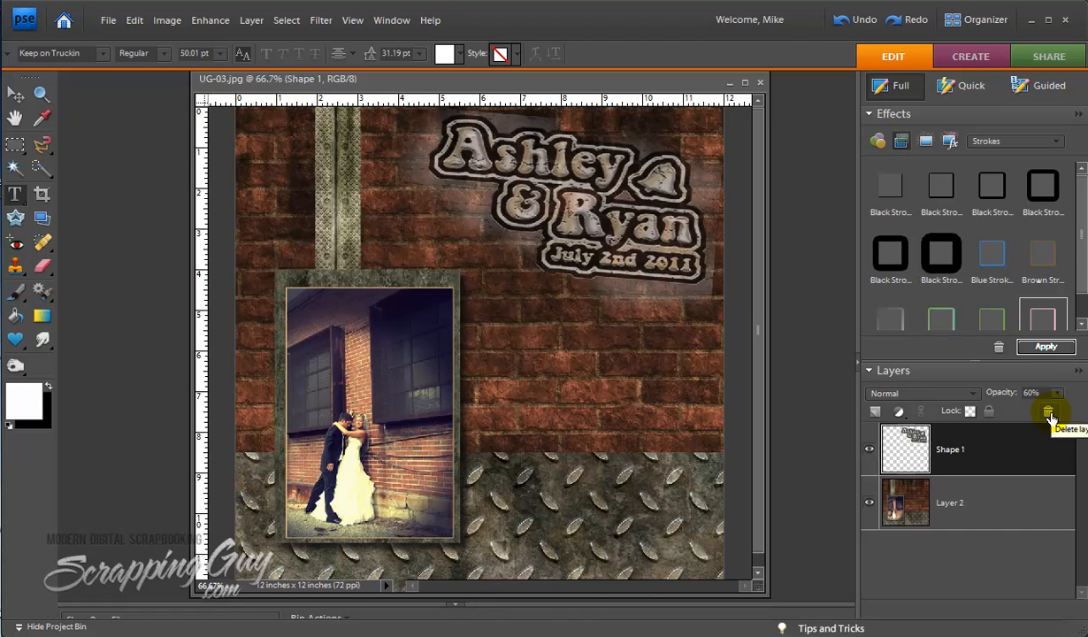
{"action": "left_click", "coordinate": [1050, 418]}
{"action": "left_click", "coordinate": [341, 205]}
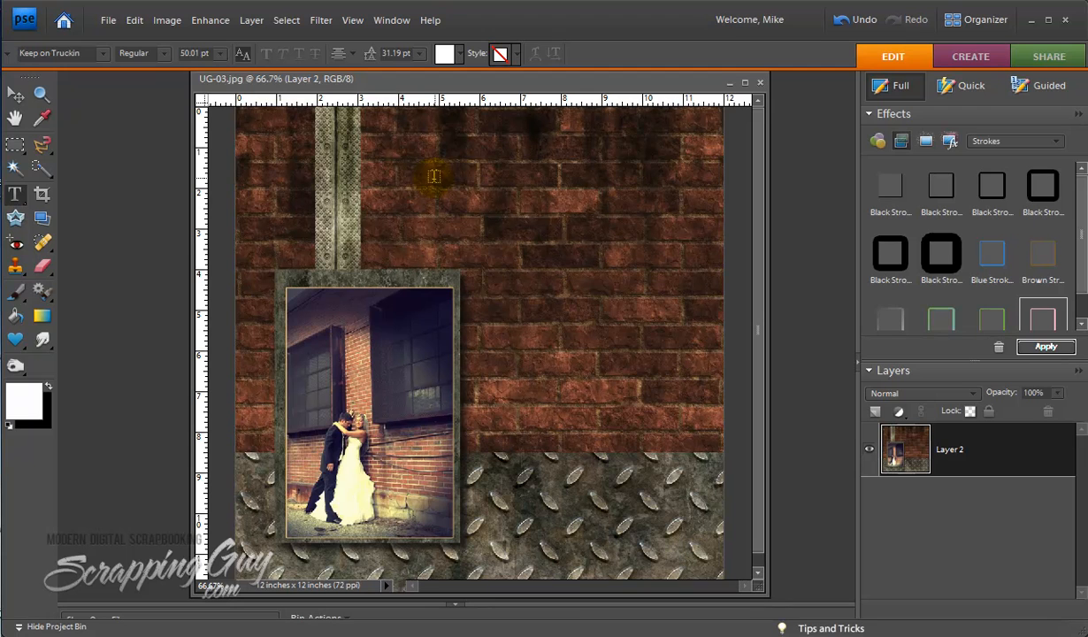
Add the bride's first name as white text in the Keep on Truckin font on the upper brick wall.
{"action": "left_click", "coordinate": [103, 54]}
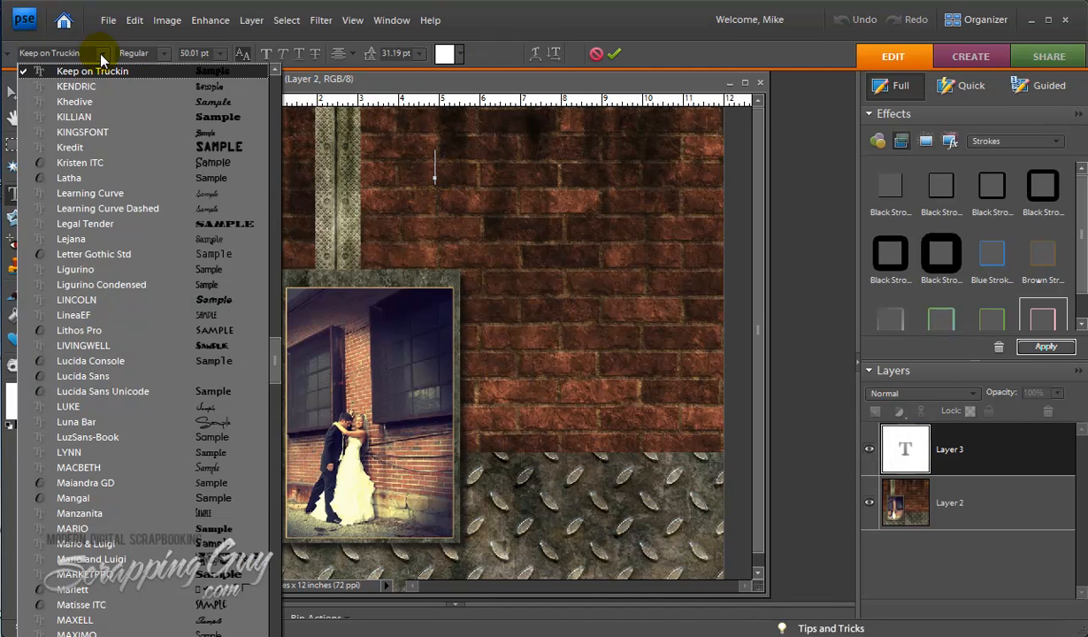
{"action": "left_click", "coordinate": [434, 170]}
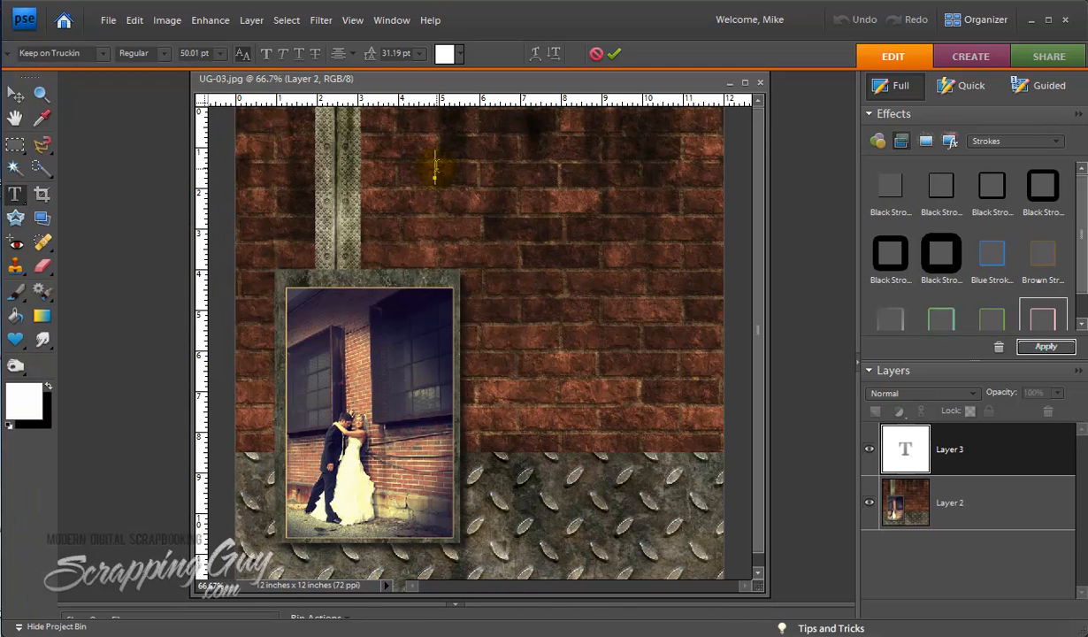
{"action": "type", "text": "Ashley"}
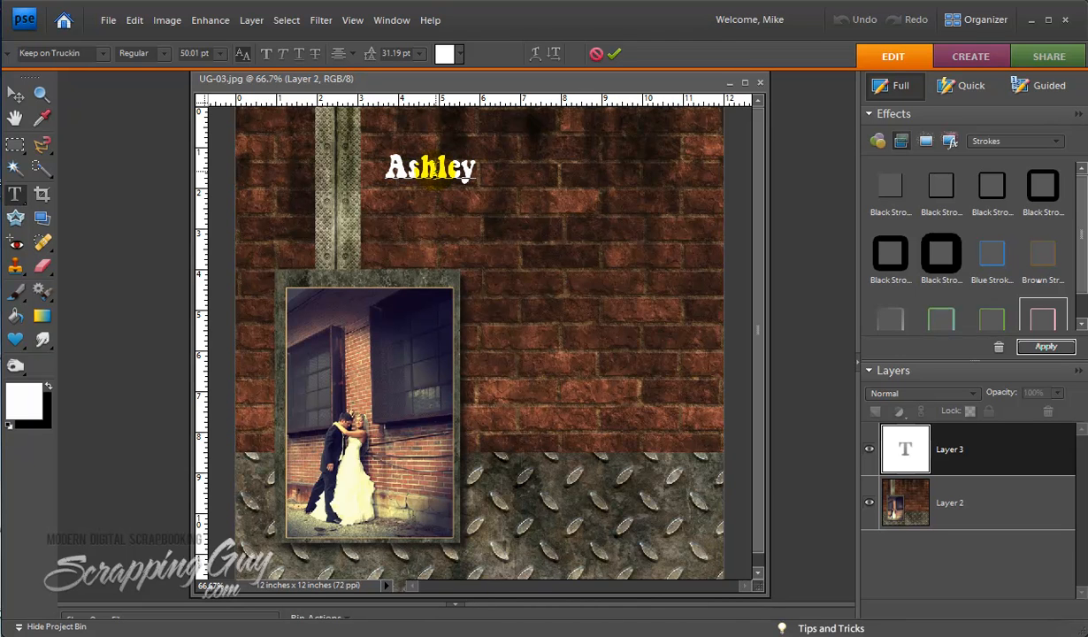
Enlarge the bride's name to 90.01 pt and shift it right, clear of the vertical metal strip.
{"action": "left_click_drag", "start_coordinate": [431, 168], "coordinate": [367, 170]}
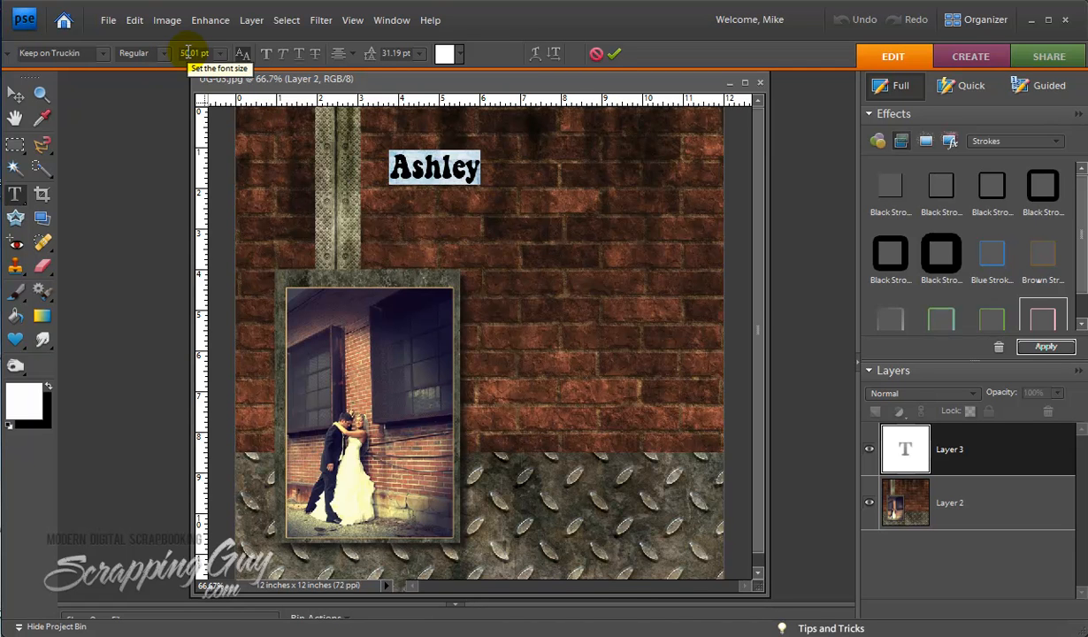
{"action": "left_click_drag", "start_coordinate": [188, 53], "coordinate": [203, 51]}
{"action": "left_click", "coordinate": [24, 96]}
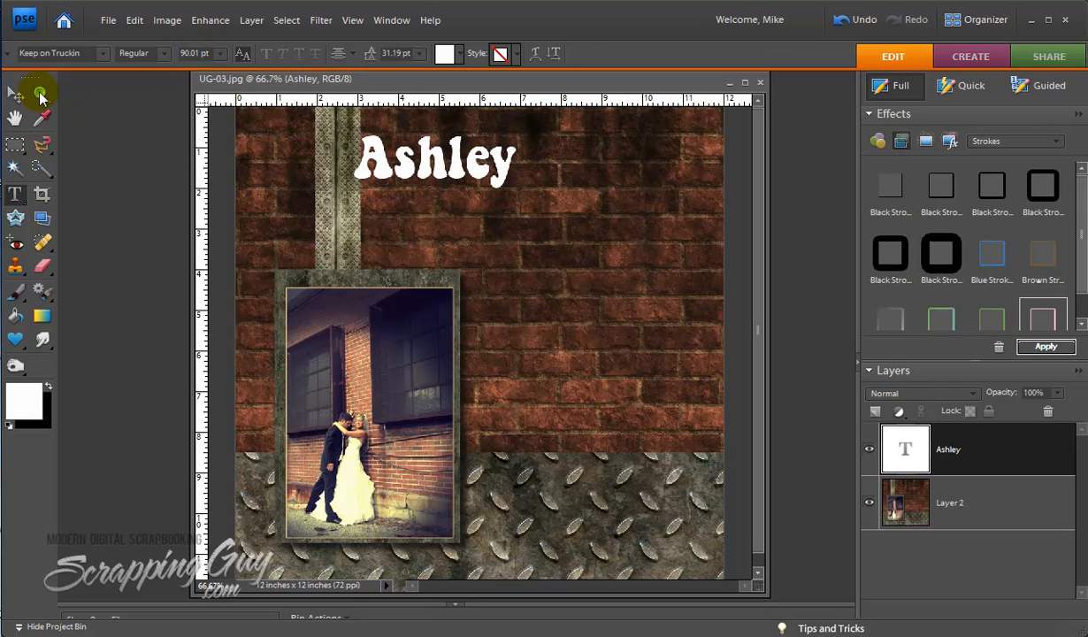
{"action": "left_click_drag", "start_coordinate": [404, 160], "coordinate": [491, 161]}
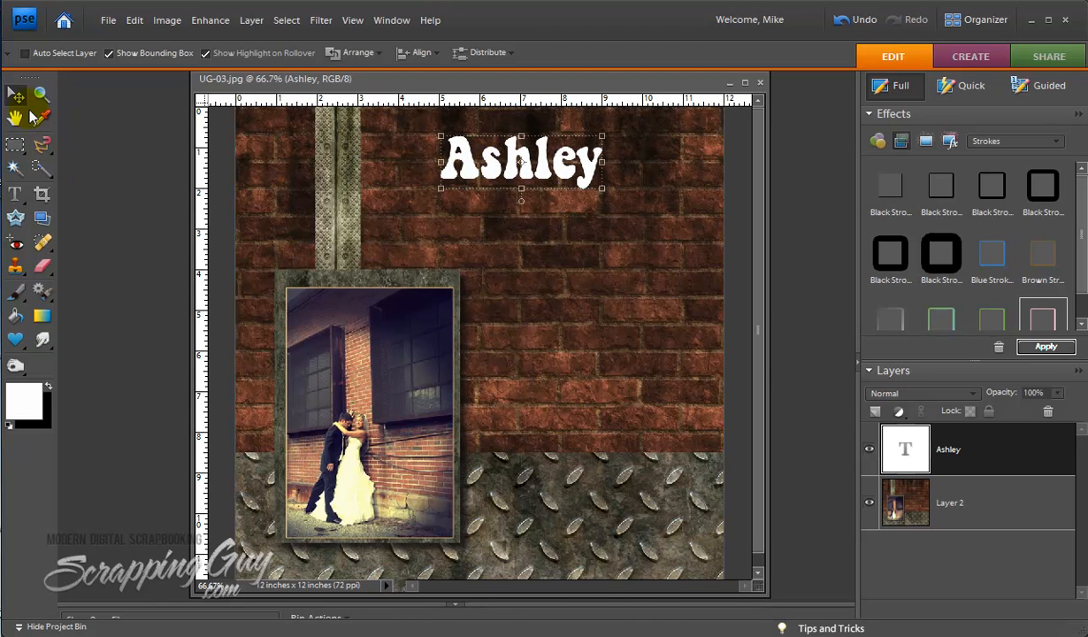
Add a separate "&" text layer and place it directly beneath the bride's name.
{"action": "left_click", "coordinate": [17, 197]}
{"action": "left_click", "coordinate": [511, 256]}
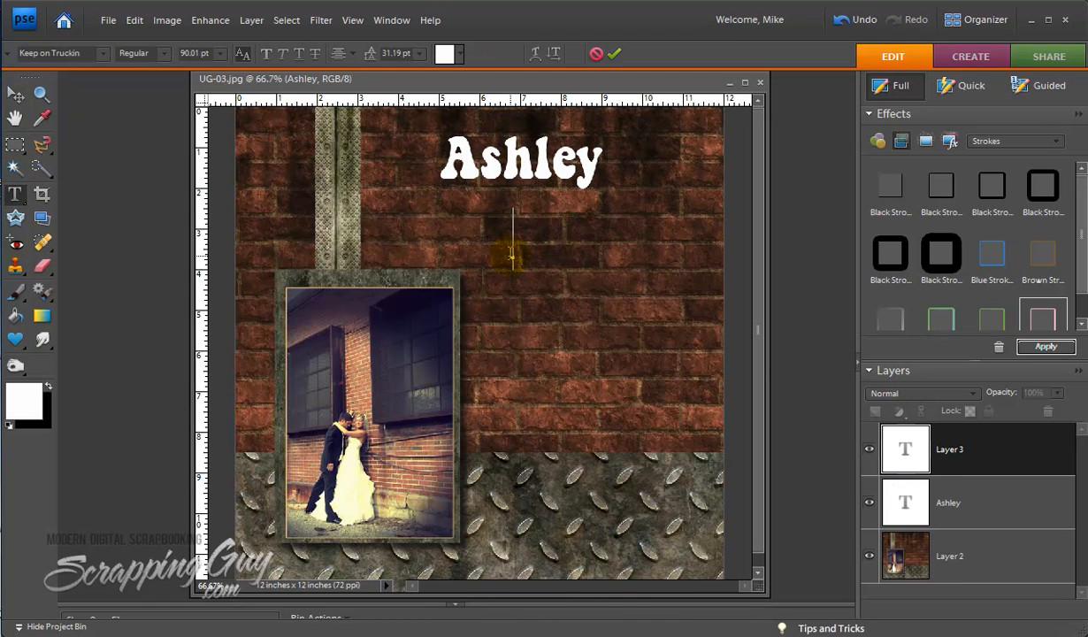
{"action": "type", "text": "&"}
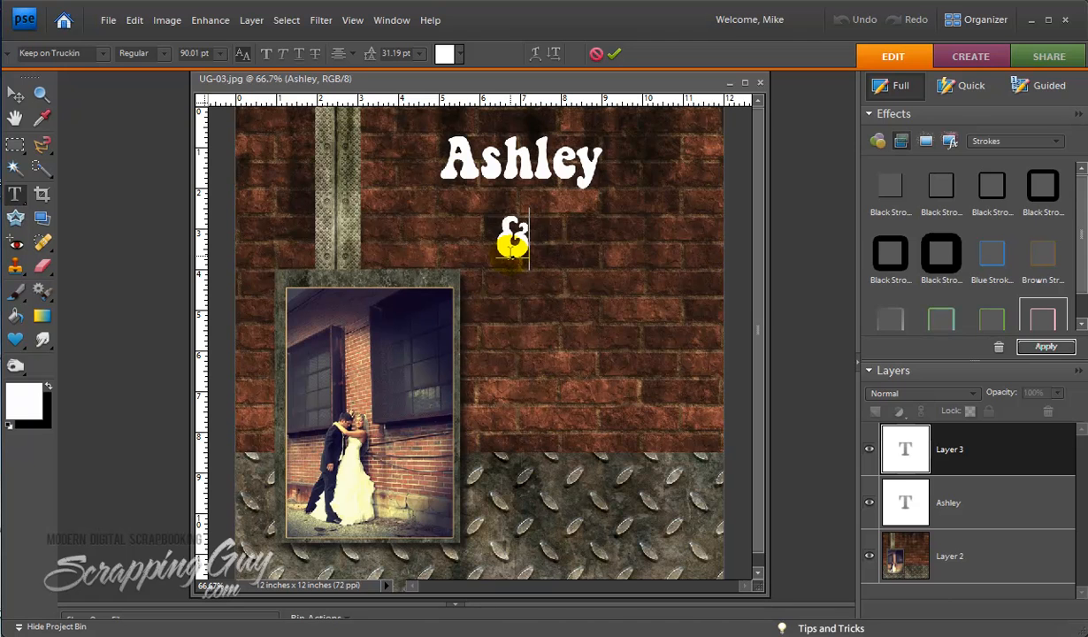
{"action": "key", "text": "ctrl+Return"}
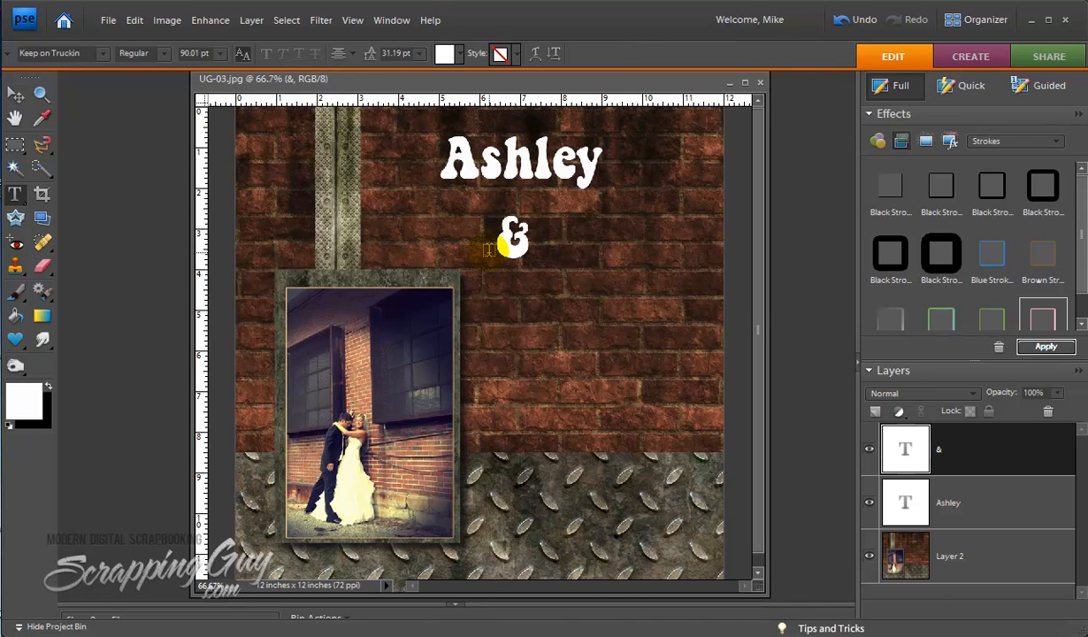
{"action": "left_click", "coordinate": [16, 92]}
{"action": "left_click_drag", "start_coordinate": [515, 244], "coordinate": [531, 216]}
Add the groom's first name as its own text layer and place it just right of the "&".
{"action": "left_click", "coordinate": [15, 194]}
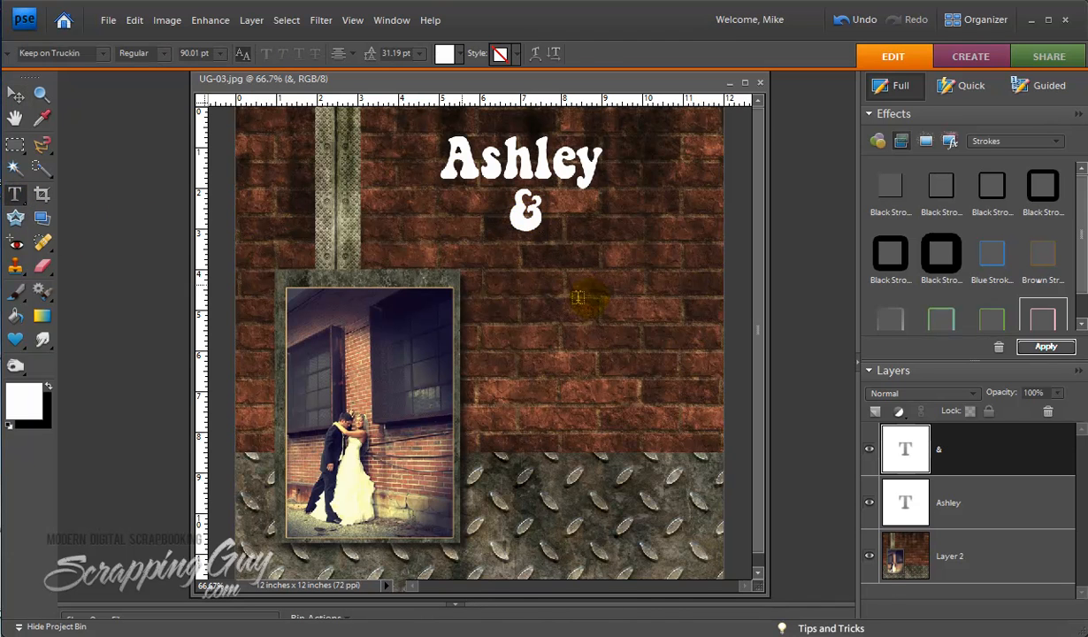
{"action": "left_click", "coordinate": [528, 277]}
{"action": "type", "text": "G"}
{"action": "key", "text": "BackSpace"}
{"action": "type", "text": "Ryah"}
{"action": "key", "text": "BackSpace"}
{"action": "type", "text": "n"}
{"action": "left_click", "coordinate": [15, 92]}
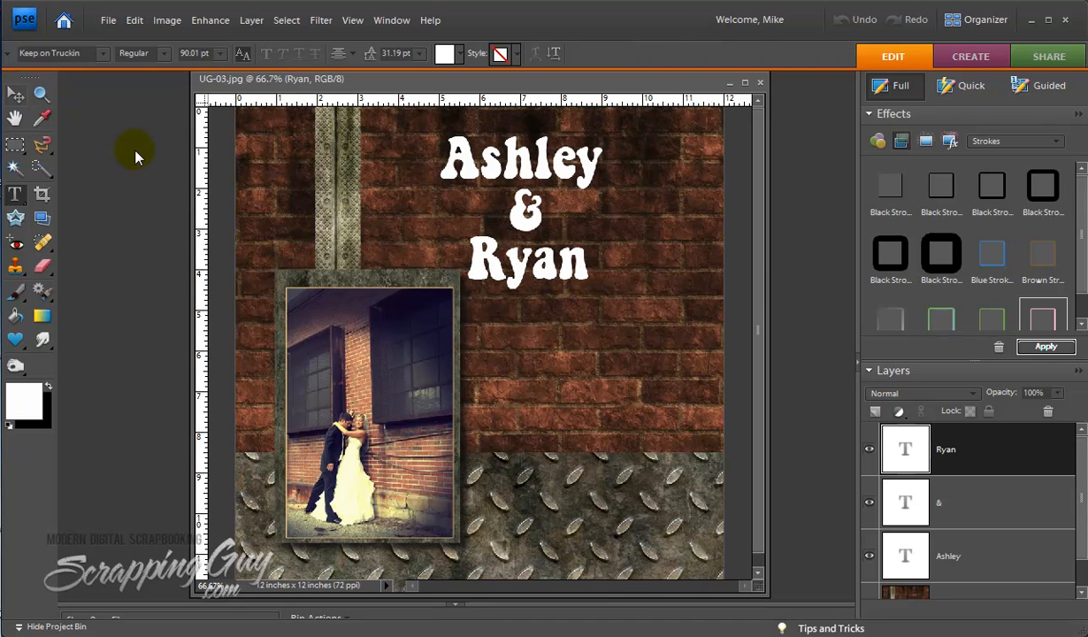
{"action": "left_click_drag", "start_coordinate": [536, 269], "coordinate": [624, 234]}
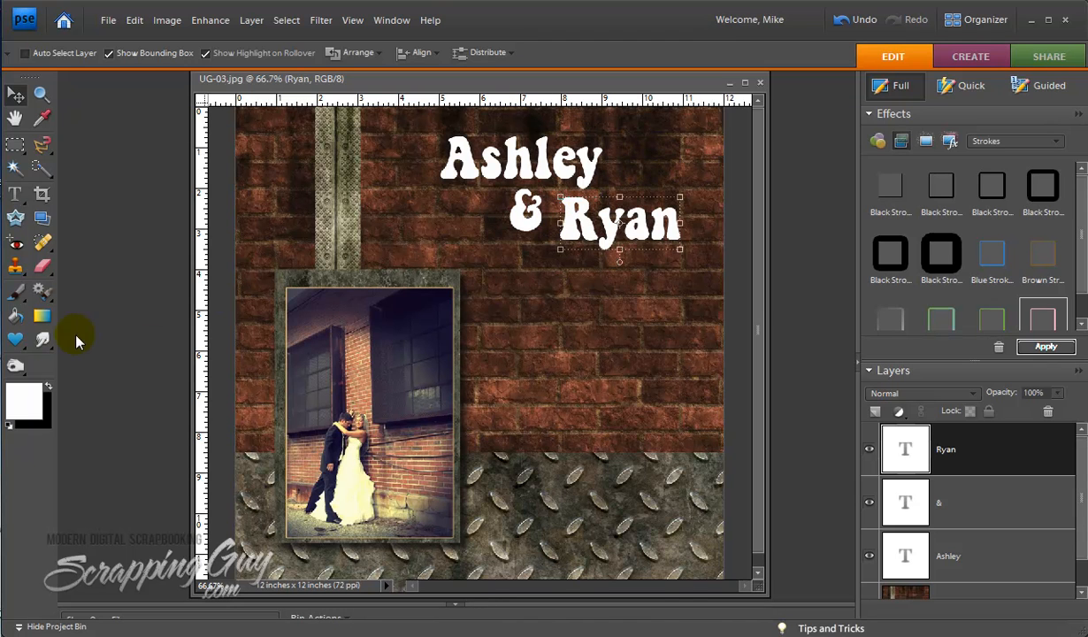
Draw a small white bell with the Custom Shape tool on the bricks below the names.
{"action": "left_click", "coordinate": [17, 341]}
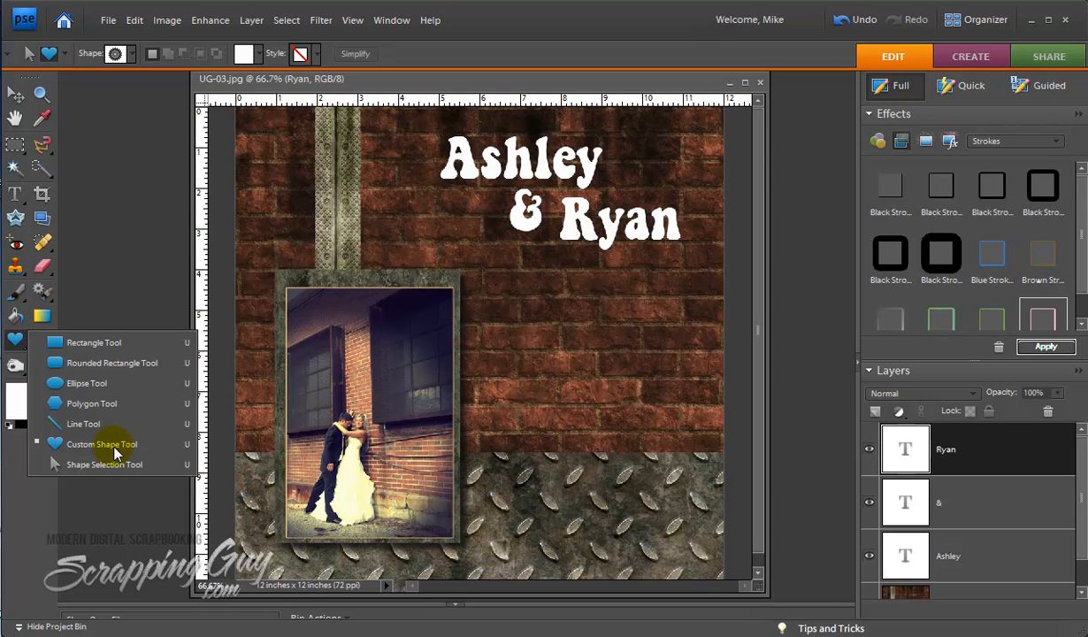
{"action": "left_click", "coordinate": [131, 53]}
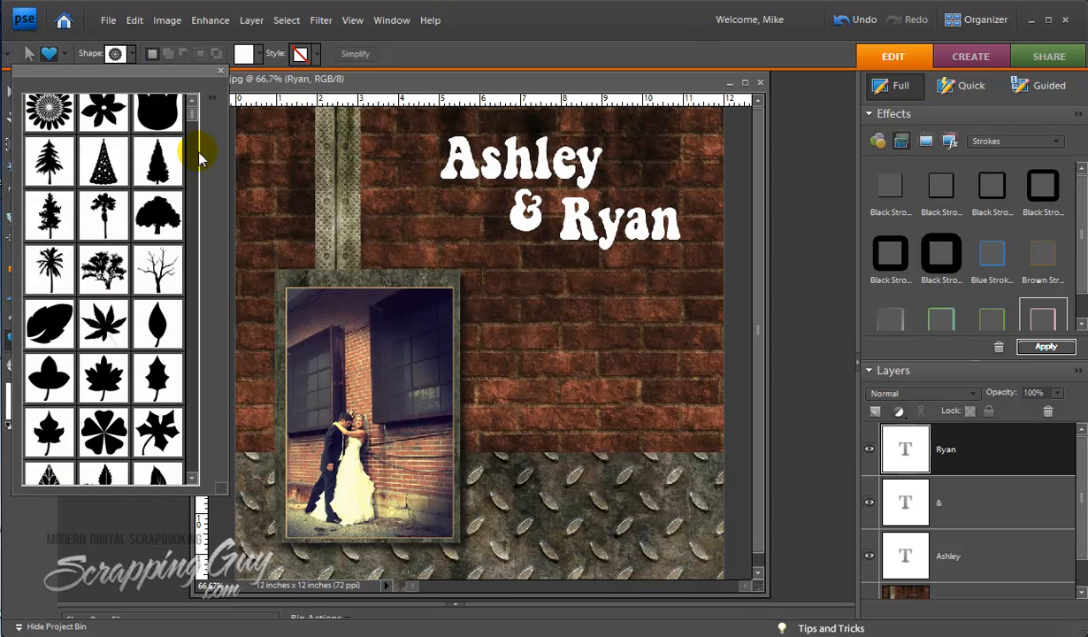
{"action": "left_click_drag", "start_coordinate": [204, 131], "coordinate": [194, 188]}
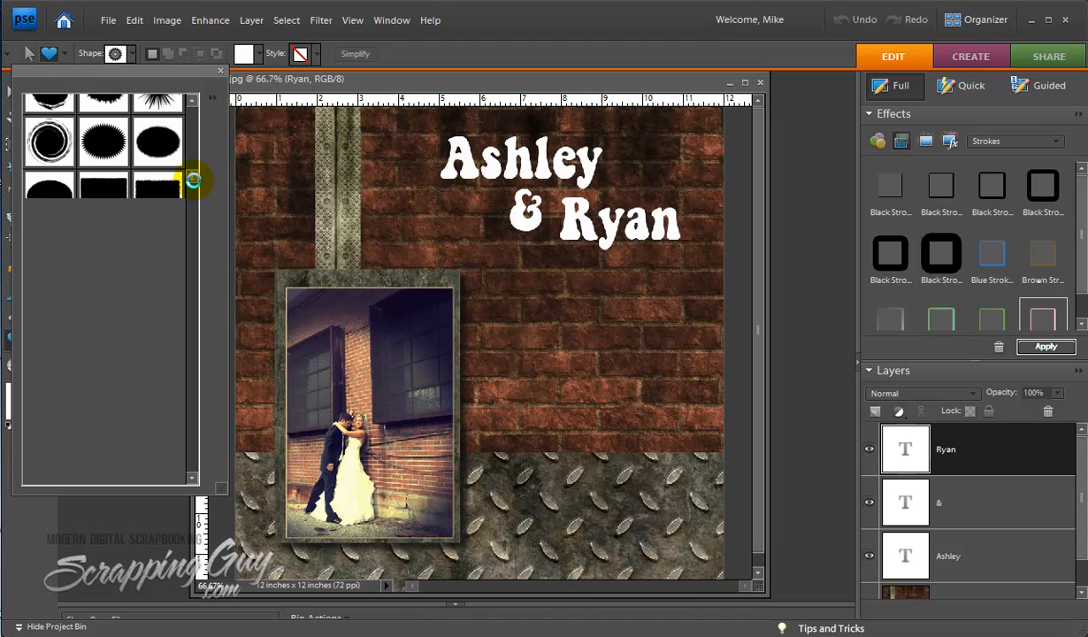
{"action": "left_click_drag", "start_coordinate": [193, 183], "coordinate": [190, 348]}
{"action": "left_click", "coordinate": [158, 293]}
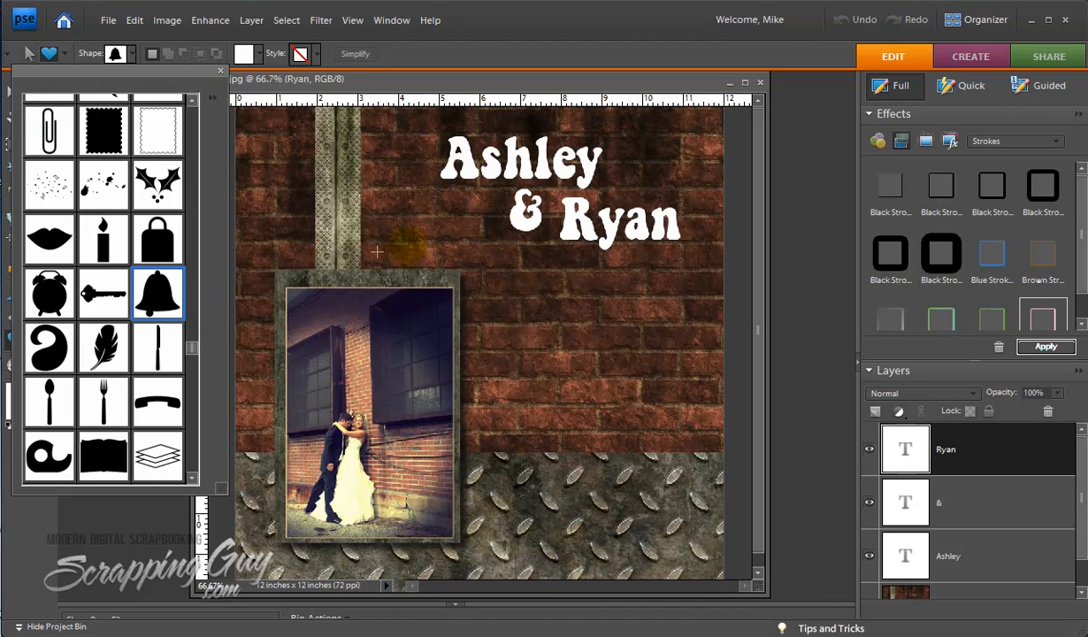
{"action": "left_click", "coordinate": [564, 271]}
{"action": "left_click_drag", "start_coordinate": [564, 271], "coordinate": [613, 343]}
Move the bell to the right of the bride's name and simplify its Shape 1 layer.
{"action": "left_click", "coordinate": [22, 95]}
{"action": "left_click_drag", "start_coordinate": [587, 290], "coordinate": [644, 156]}
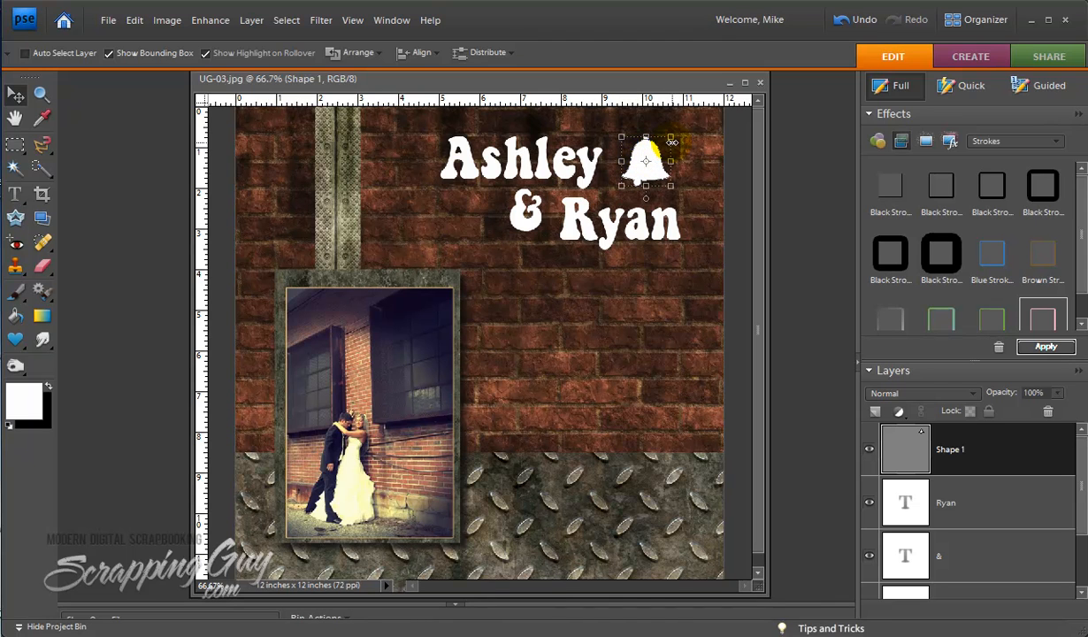
{"action": "right_click", "coordinate": [996, 451]}
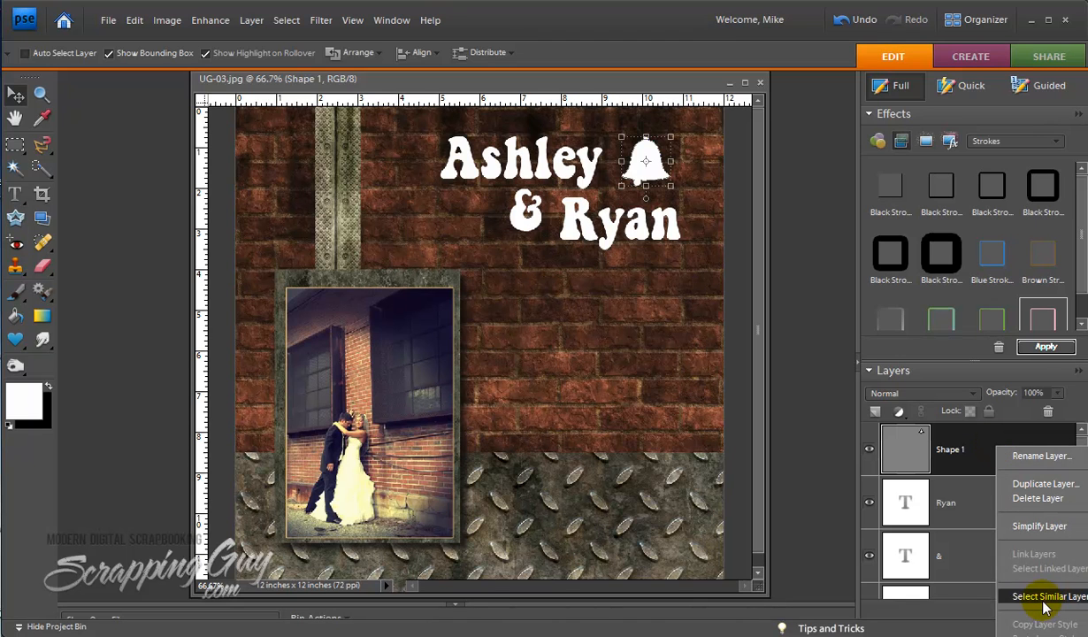
{"action": "left_click", "coordinate": [1036, 526]}
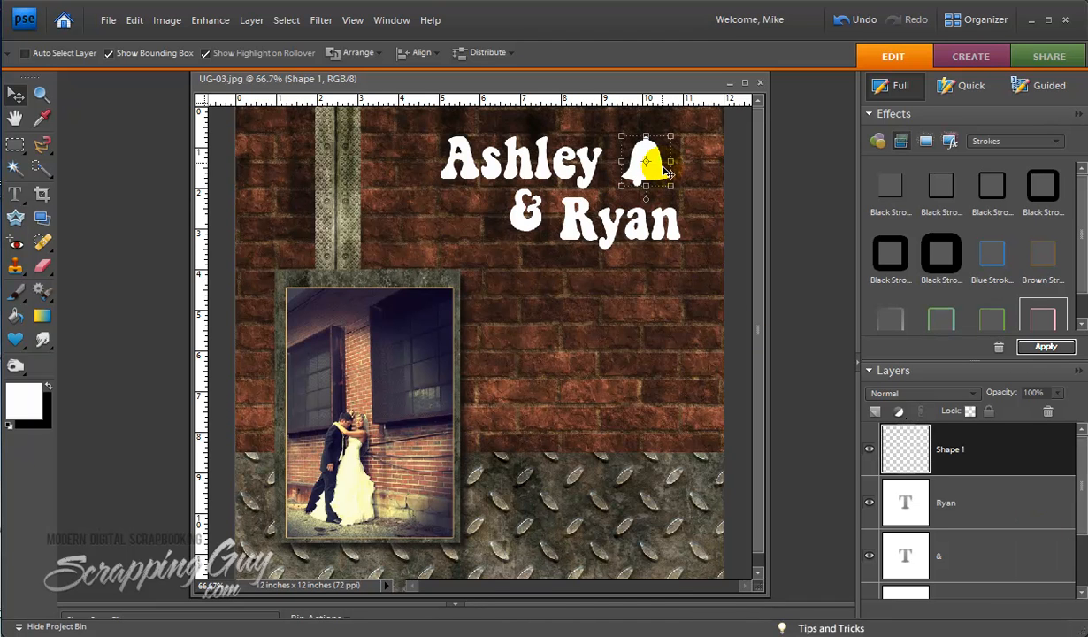
{"action": "left_click_drag", "start_coordinate": [655, 149], "coordinate": [648, 158]}
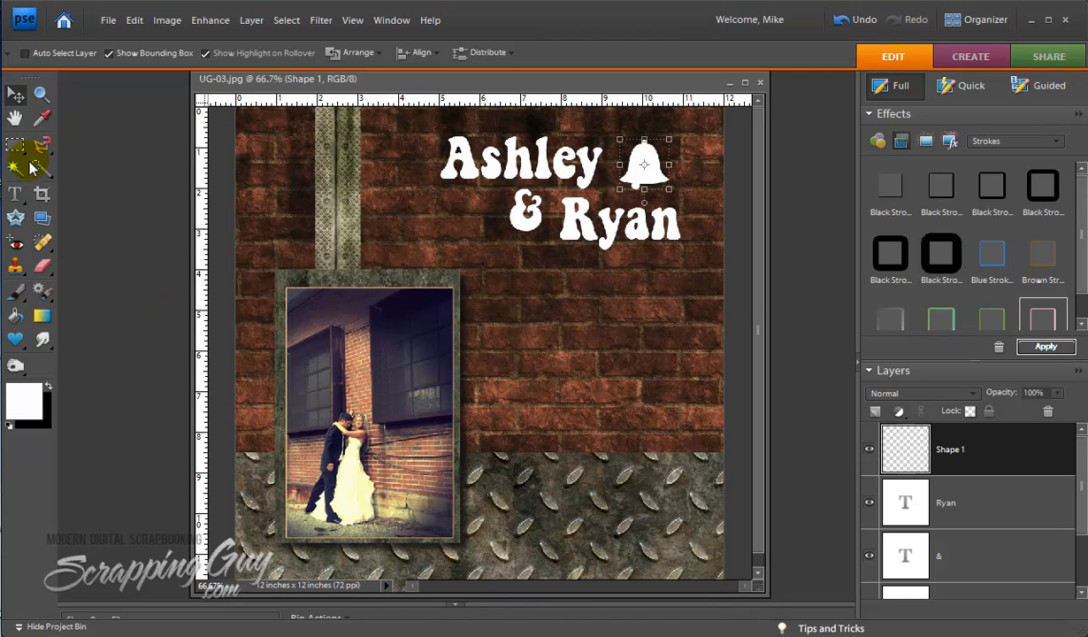
Add a new text layer reading "July 2nd 2011" below the names.
{"action": "left_click", "coordinate": [16, 193]}
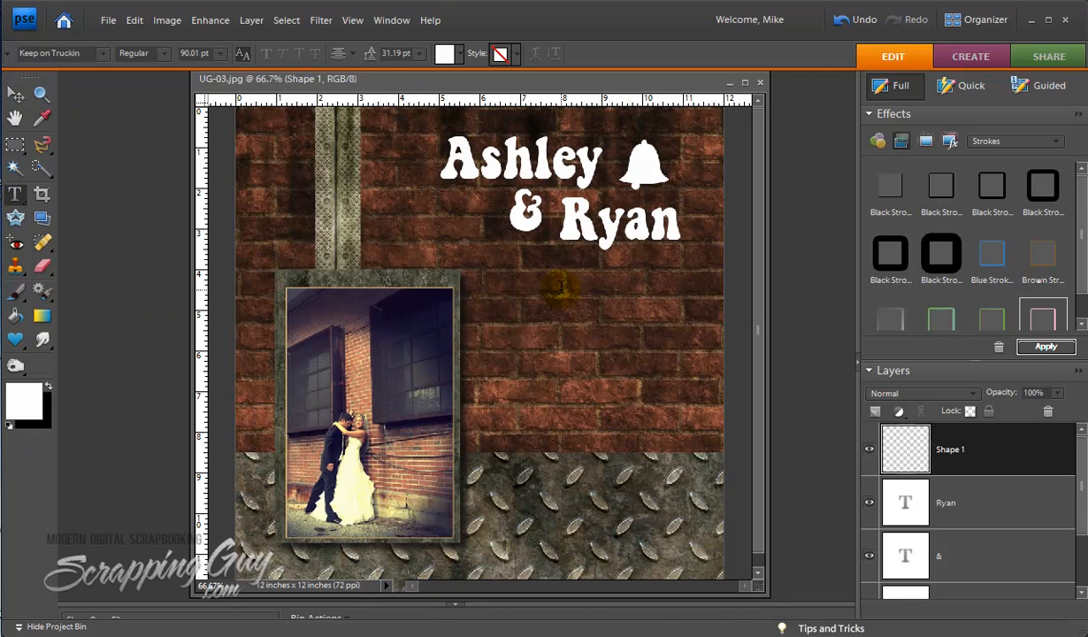
{"action": "left_click", "coordinate": [560, 286]}
{"action": "type", "text": "Jul"}
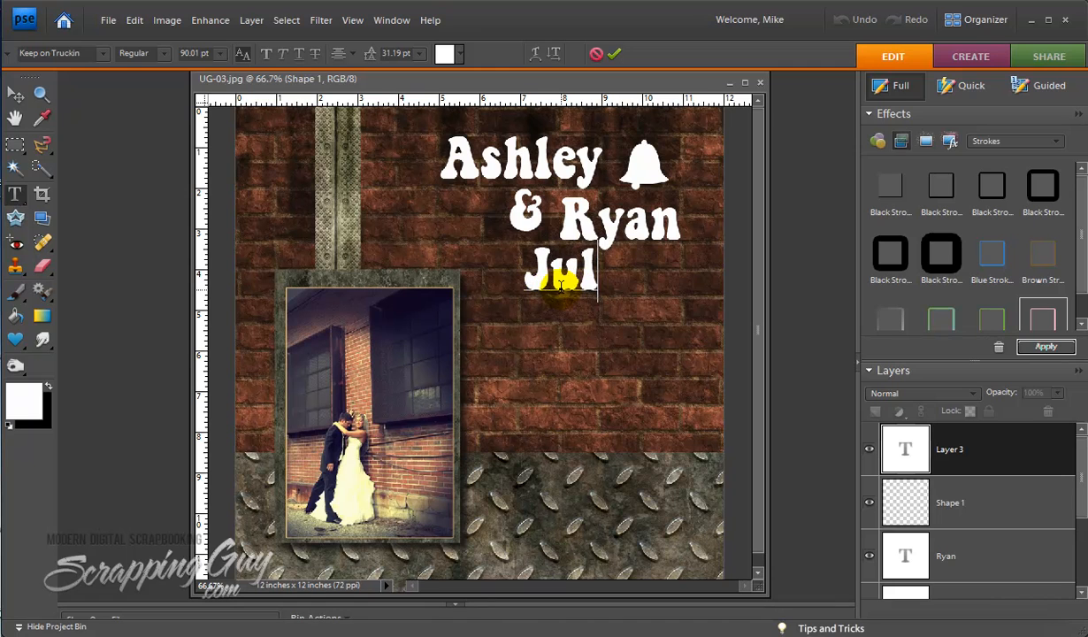
{"action": "type", "text": "y 2dn 2"}
{"action": "key", "text": "BackSpace"}
{"action": "key", "text": "BackSpace"}
{"action": "key", "text": "BackSpace"}
{"action": "key", "text": "BackSpace"}
{"action": "type", "text": "nd"}
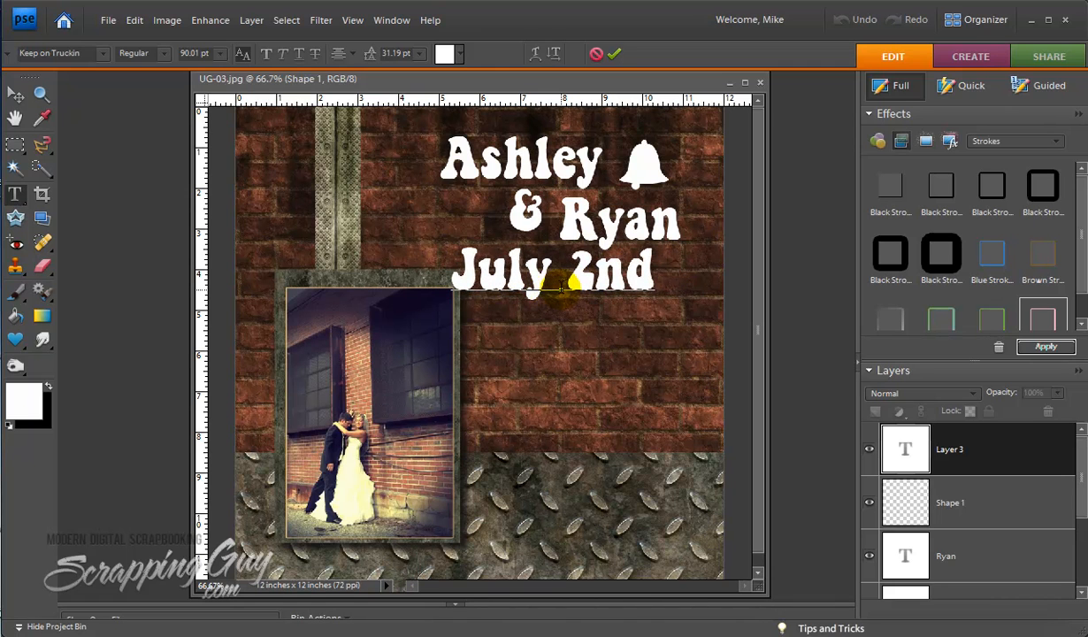
{"action": "type", "text": " 2011"}
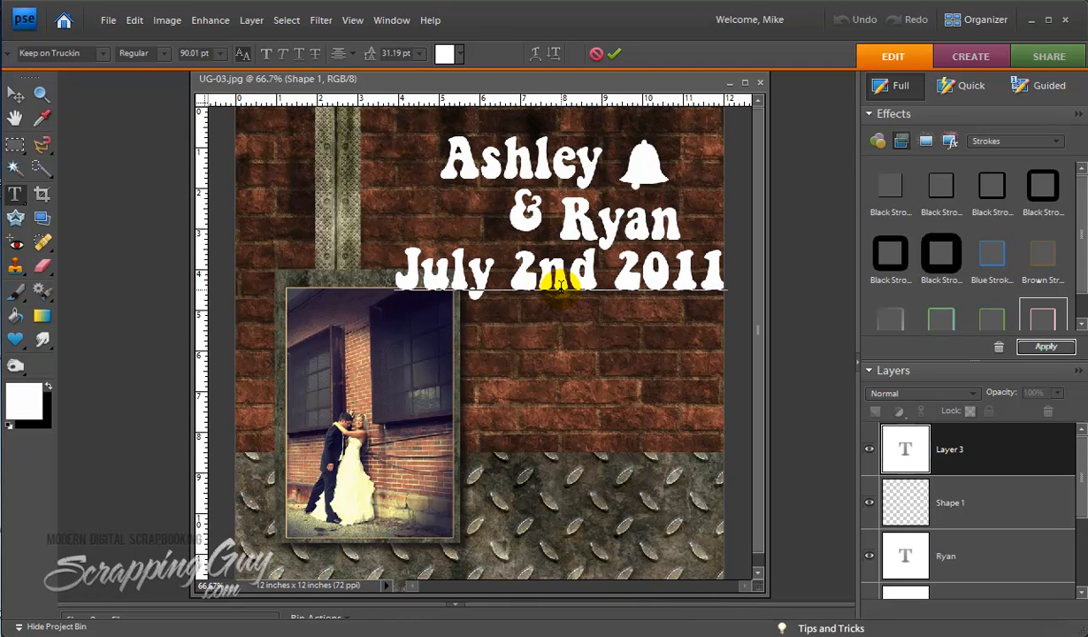
Set the date text's font size to 38 pt and move it right, beneath the groom's name.
{"action": "left_click_drag", "start_coordinate": [396, 270], "coordinate": [679, 279]}
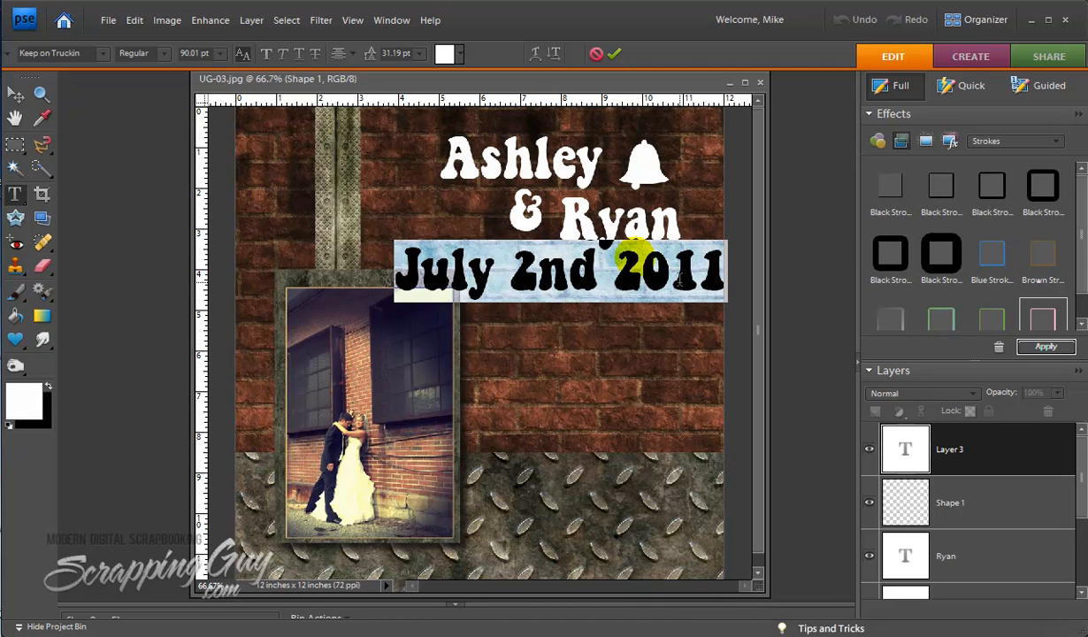
{"action": "left_click", "coordinate": [217, 53]}
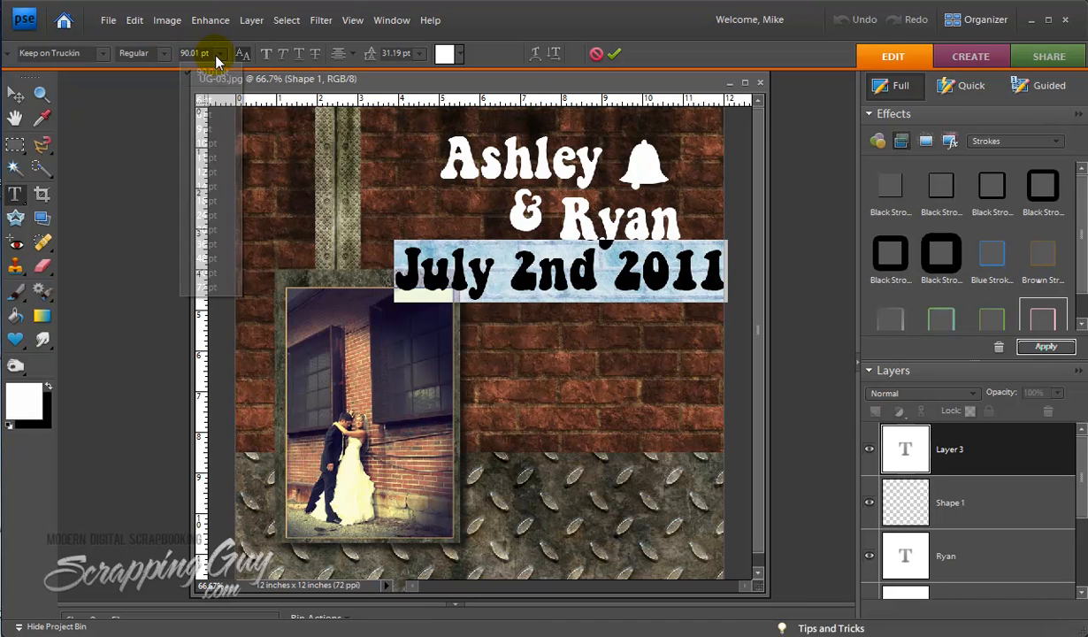
{"action": "left_click", "coordinate": [207, 272]}
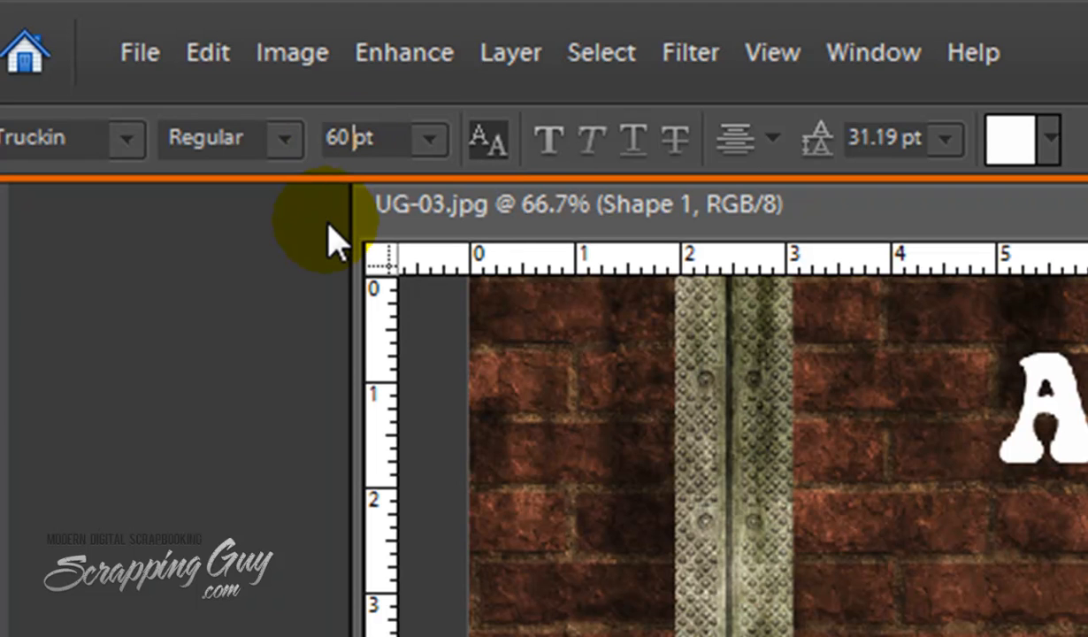
{"action": "key", "text": "Down"}
{"action": "key", "text": "shift+Down"}
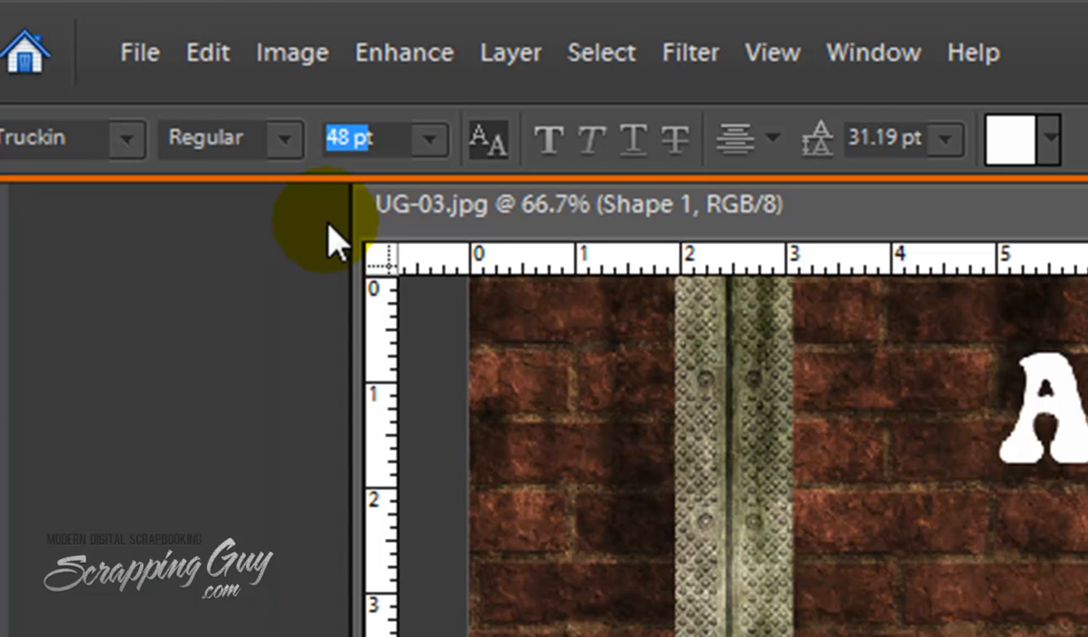
{"action": "key", "text": "shift+Up"}
{"action": "key", "text": "shift+Up"}
{"action": "key", "text": "shift+Up"}
{"action": "key", "text": "shift+Up"}
{"action": "key", "text": "shift+Up"}
{"action": "key", "text": "shift+Up"}
{"action": "key", "text": "shift+Up"}
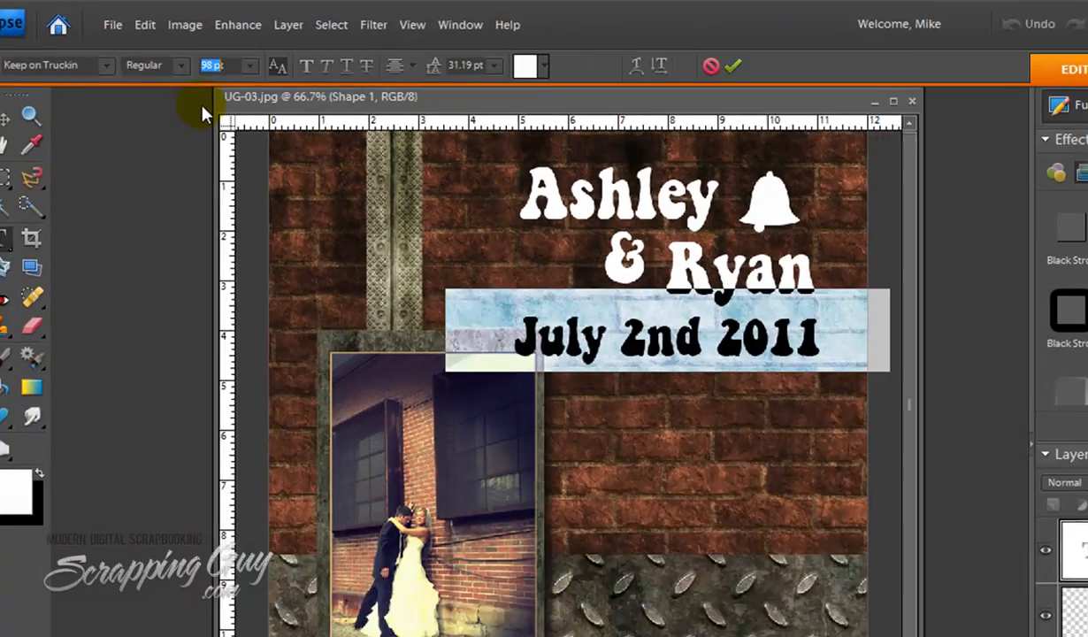
{"action": "key", "text": "shift+Down"}
{"action": "key", "text": "shift+Down"}
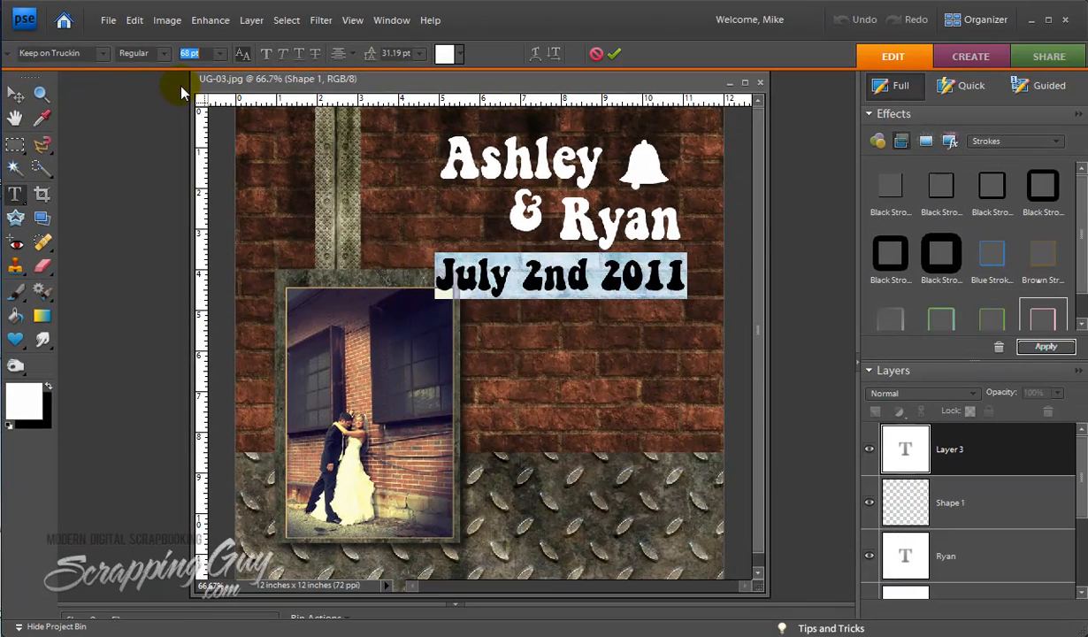
{"action": "key", "text": "shift+Down"}
{"action": "key", "text": "shift+Down"}
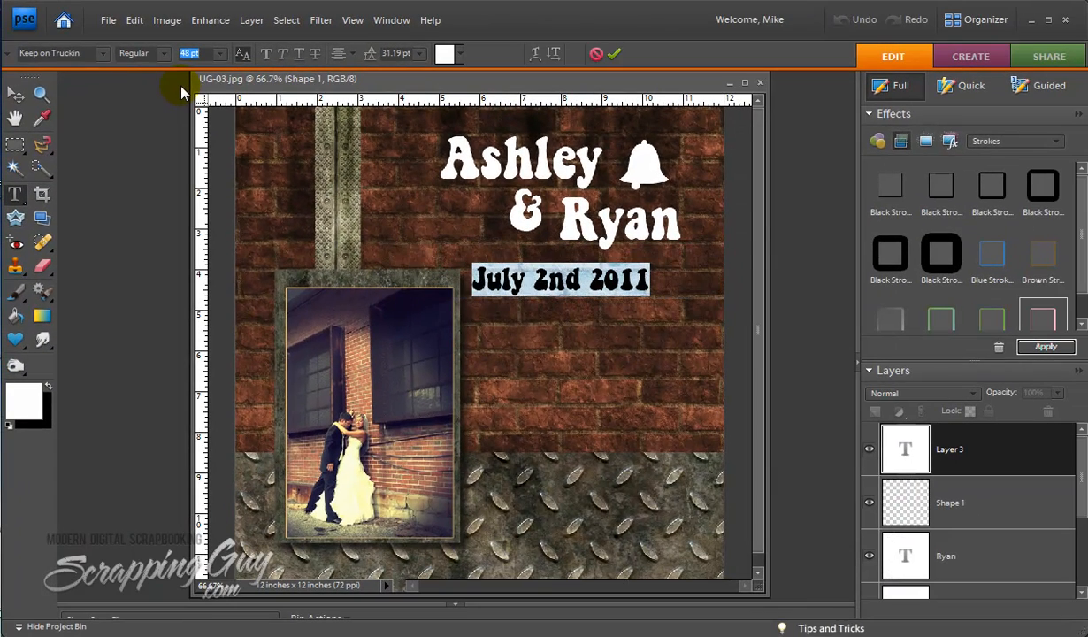
{"action": "key", "text": "shift+Down"}
{"action": "key", "text": "ctrl+Return"}
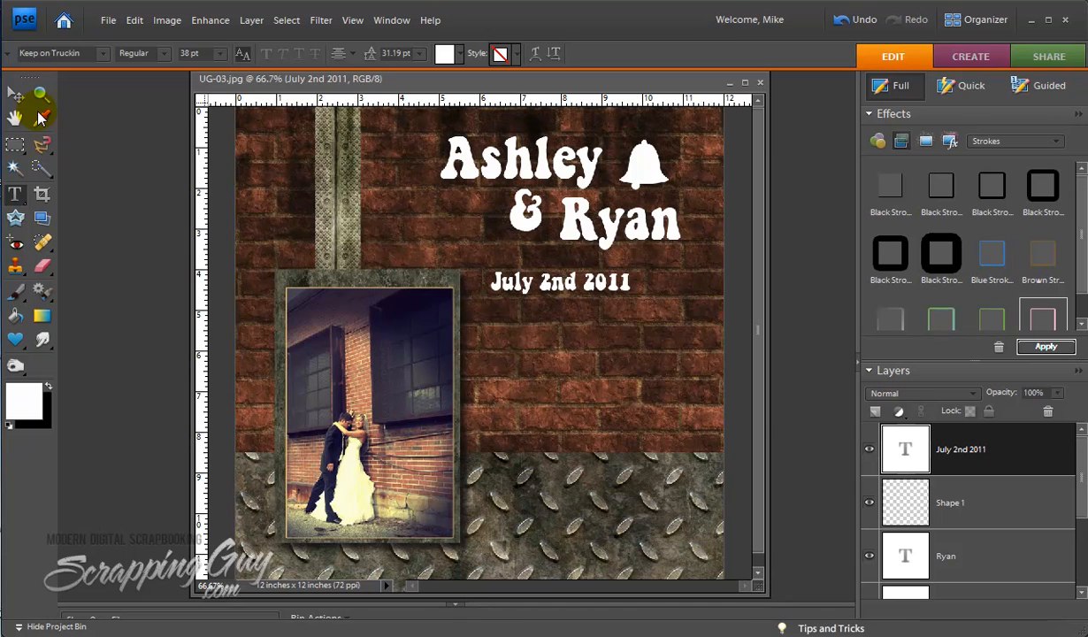
{"action": "left_click", "coordinate": [16, 94]}
{"action": "left_click_drag", "start_coordinate": [566, 281], "coordinate": [647, 267]}
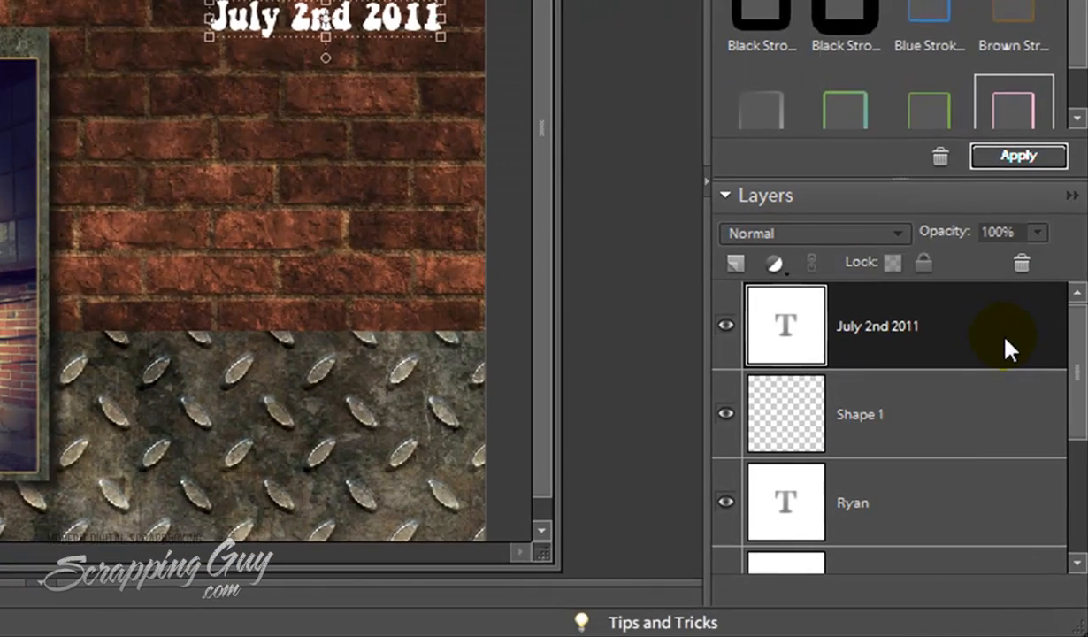
Simplify the "July 2nd 2011" text layer and the groom's name text layer.
{"action": "right_click", "coordinate": [1037, 455]}
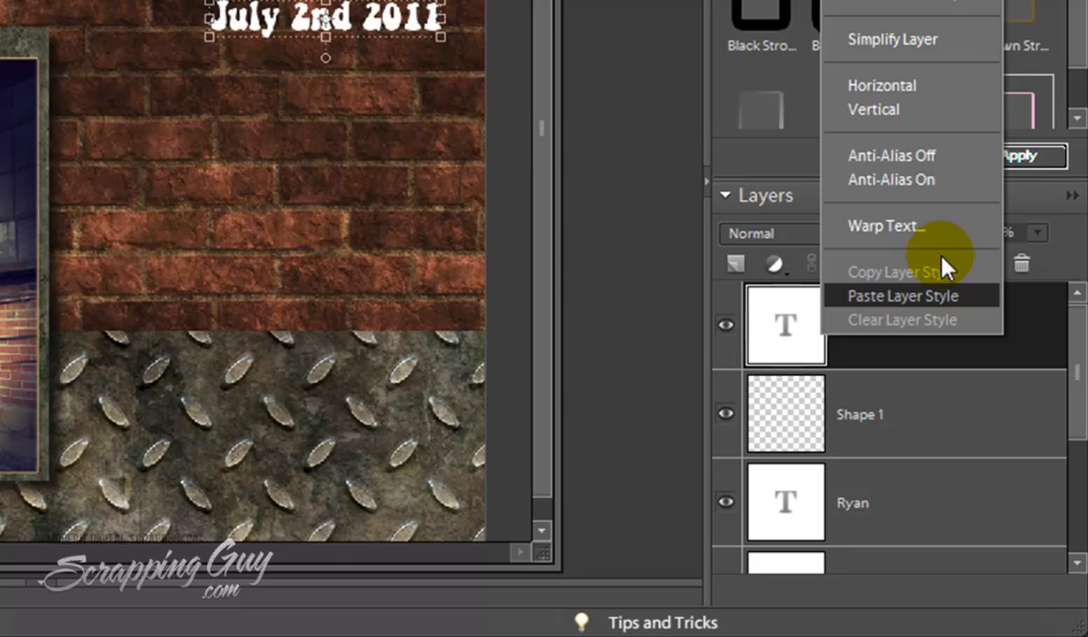
{"action": "left_click", "coordinate": [937, 41]}
{"action": "left_click_drag", "start_coordinate": [1080, 415], "coordinate": [1049, 442]}
{"action": "left_click", "coordinate": [940, 354]}
{"action": "right_click", "coordinate": [940, 354]}
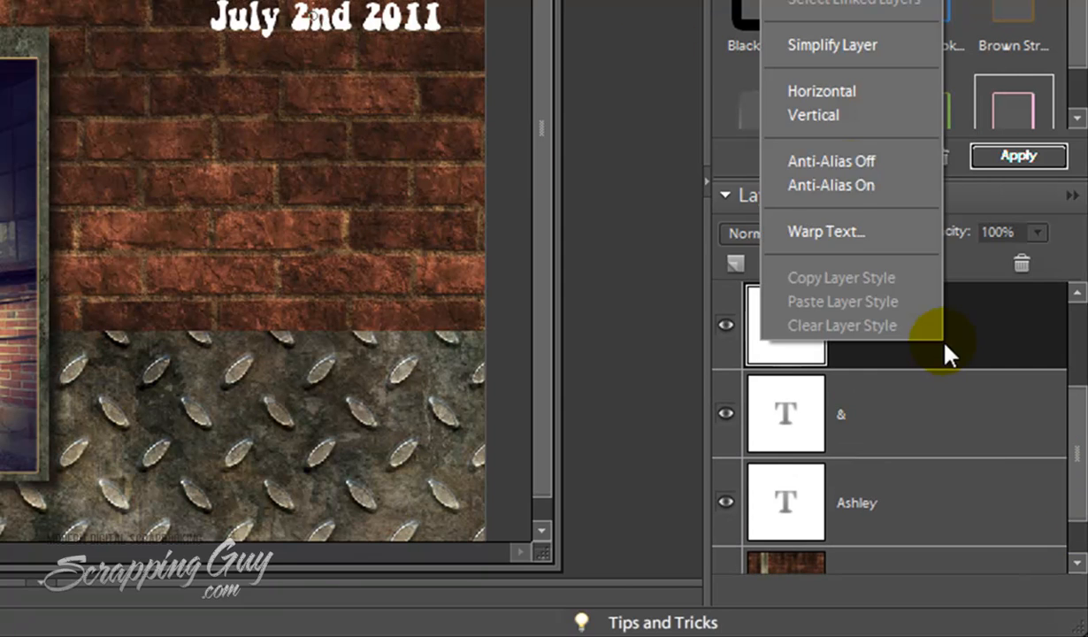
{"action": "left_click", "coordinate": [859, 44]}
Simplify the "&" text layer and the bride's name text layer.
{"action": "right_click", "coordinate": [969, 449]}
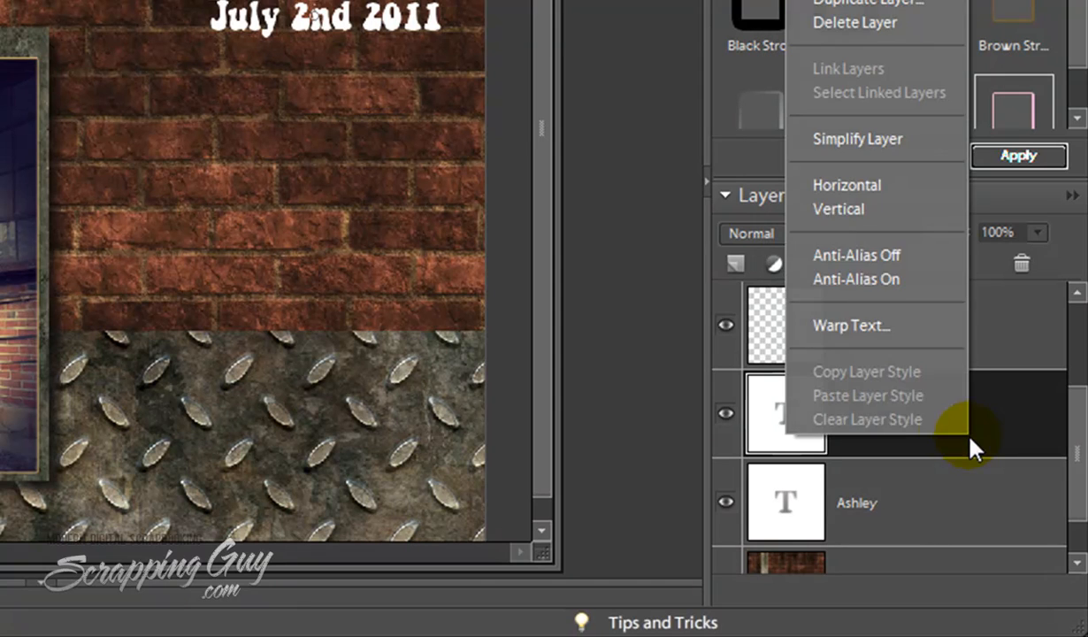
{"action": "left_click", "coordinate": [901, 142]}
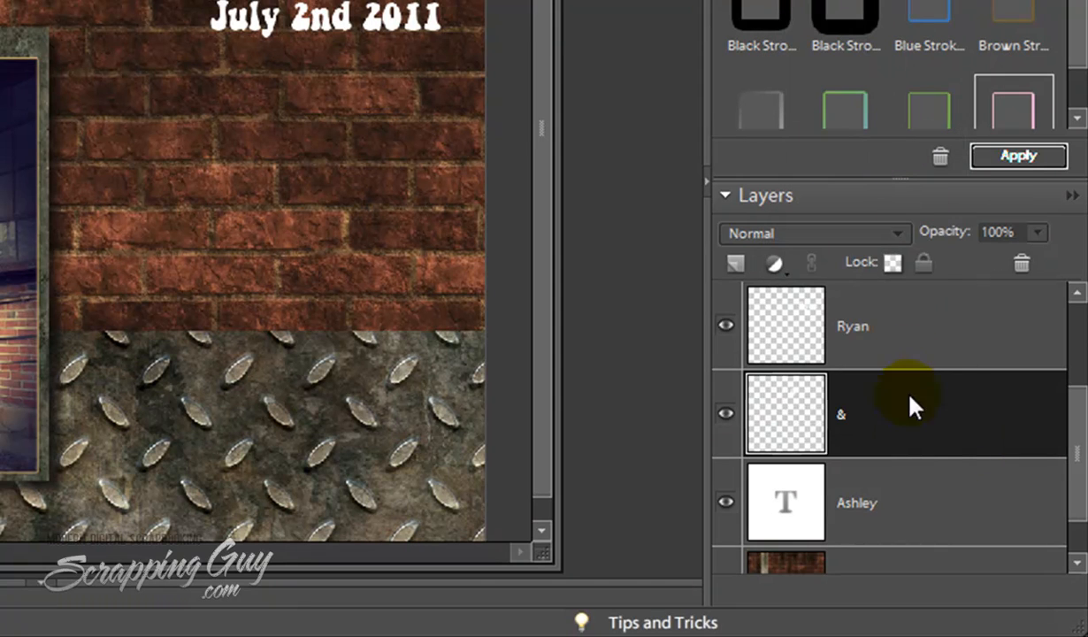
{"action": "right_click", "coordinate": [967, 498]}
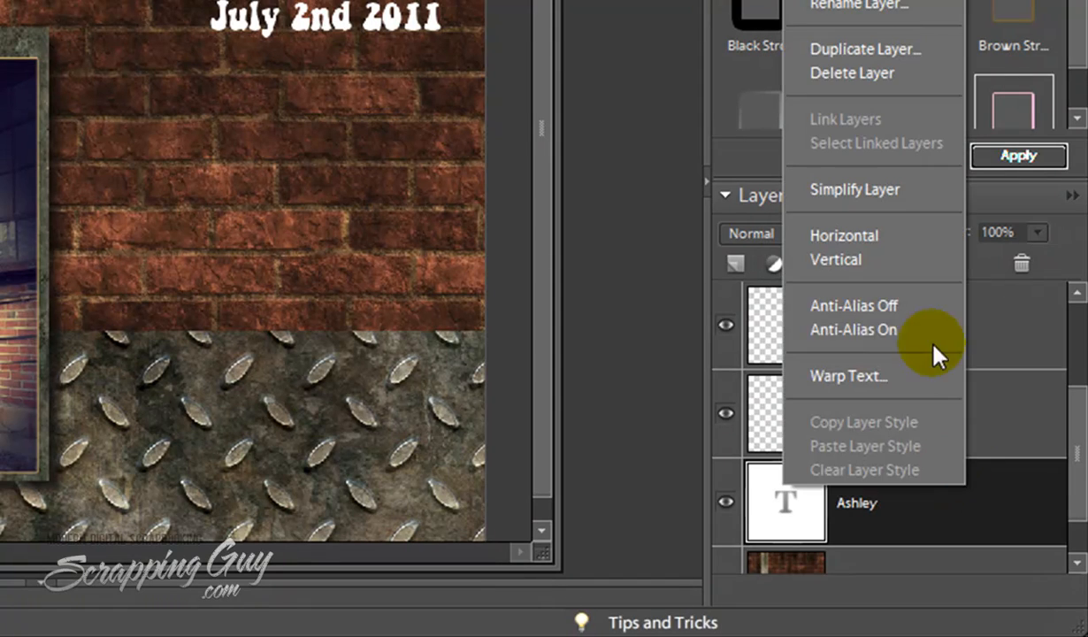
{"action": "left_click", "coordinate": [906, 191]}
Select all the title layers, from the date down to the bride's name, and merge them into one layer.
{"action": "left_click_drag", "start_coordinate": [1079, 455], "coordinate": [1081, 352]}
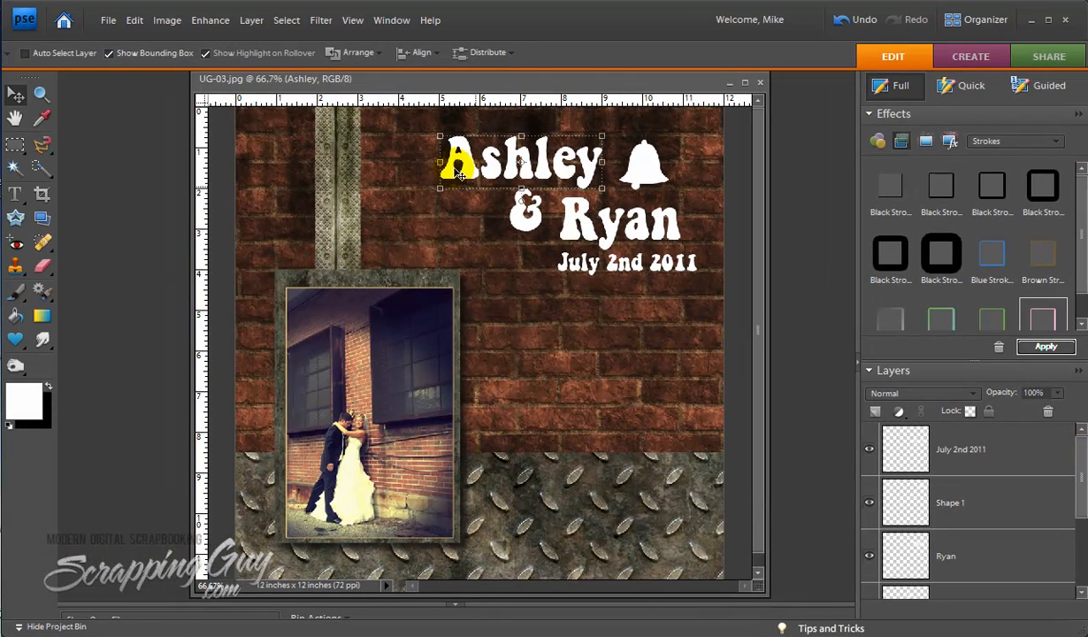
{"action": "left_click_drag", "start_coordinate": [537, 162], "coordinate": [539, 159]}
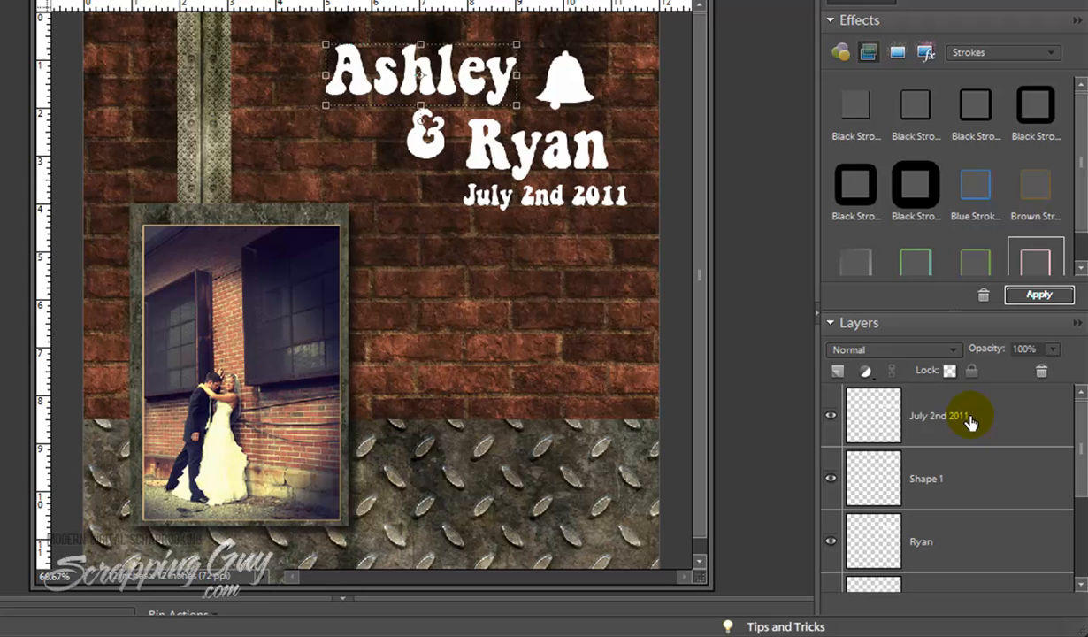
{"action": "left_click", "coordinate": [973, 423]}
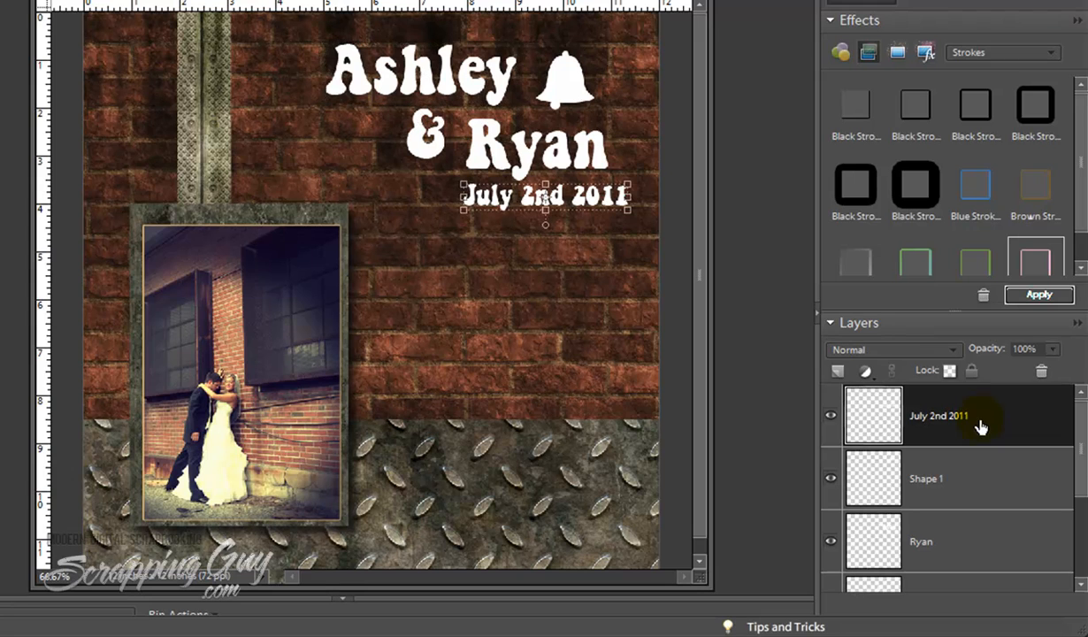
{"action": "left_click_drag", "start_coordinate": [1083, 433], "coordinate": [1080, 515]}
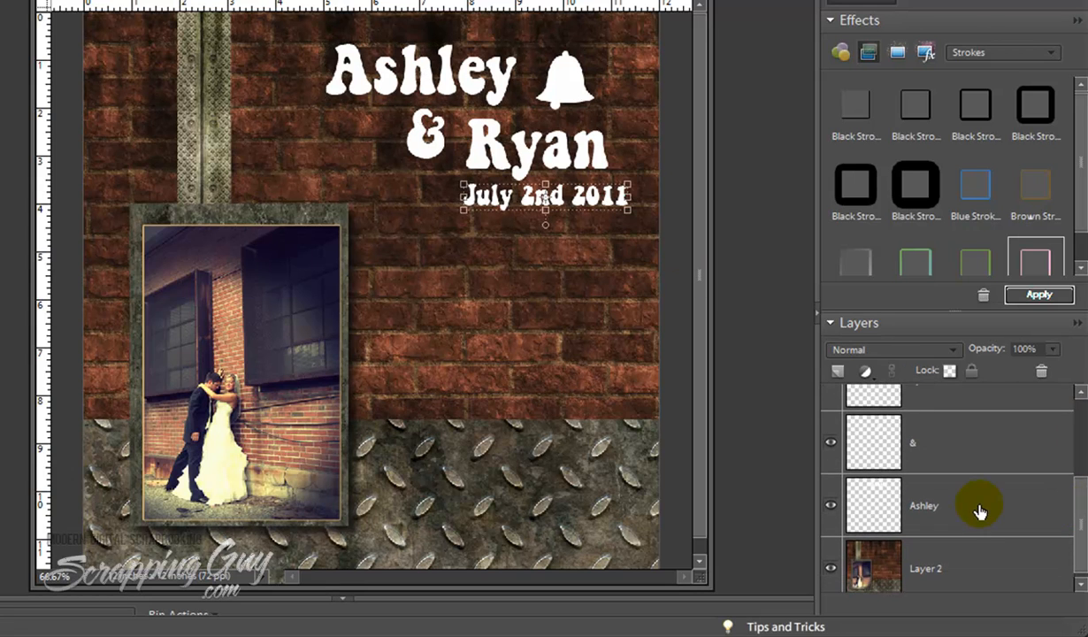
{"action": "left_click", "coordinate": [980, 513], "text": "shift"}
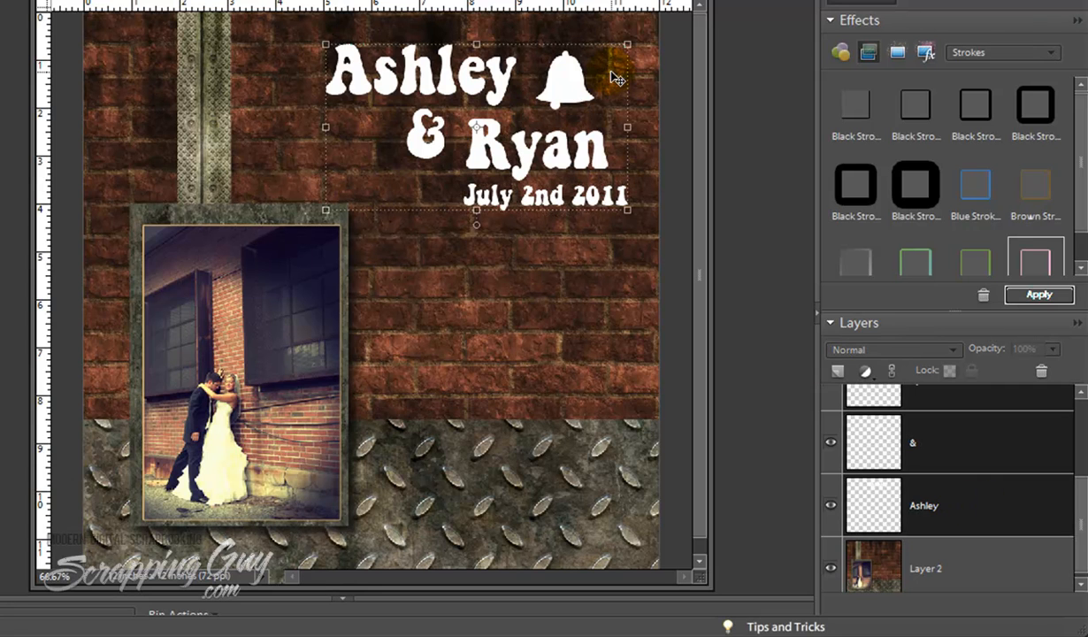
{"action": "left_click_drag", "start_coordinate": [1084, 505], "coordinate": [1084, 466]}
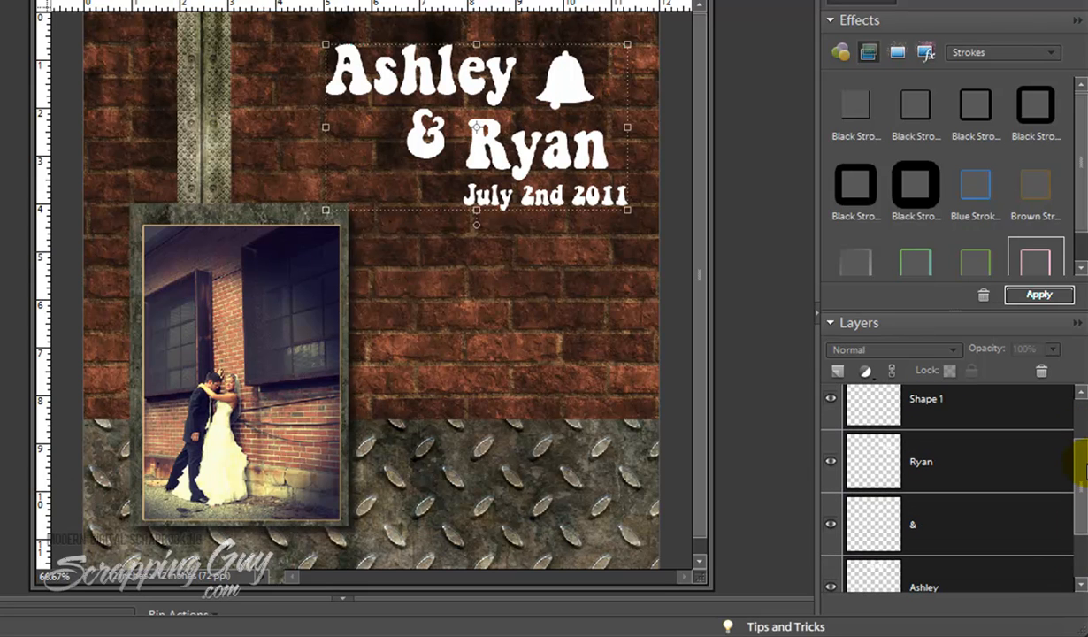
{"action": "right_click", "coordinate": [986, 459]}
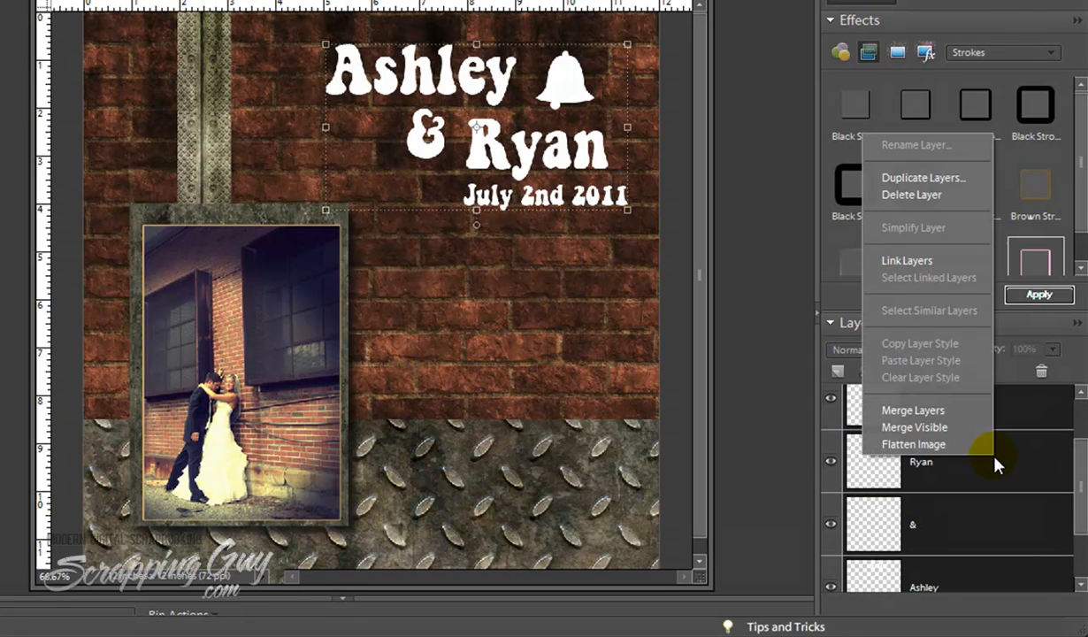
{"action": "left_click", "coordinate": [949, 412]}
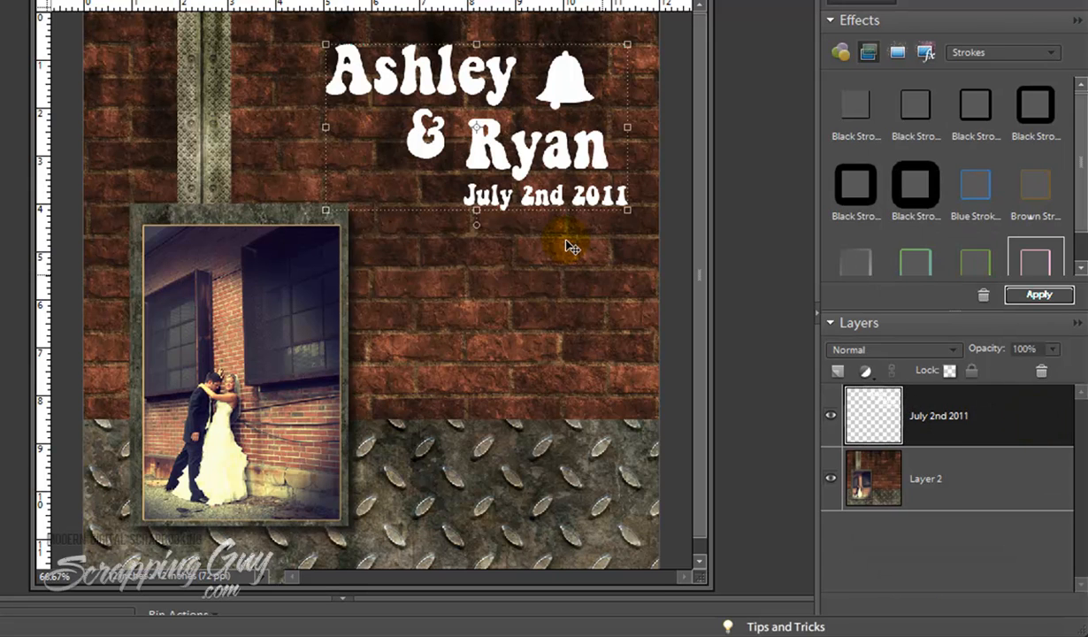
Nudge the merged title slightly and scale it down a little from its lower-left corner.
{"action": "mouse_move", "coordinate": [552, 152]}
{"action": "left_mouse_down"}
{"action": "mouse_move", "coordinate": [550, 193]}
{"action": "mouse_move", "coordinate": [549, 150]}
{"action": "left_mouse_up"}
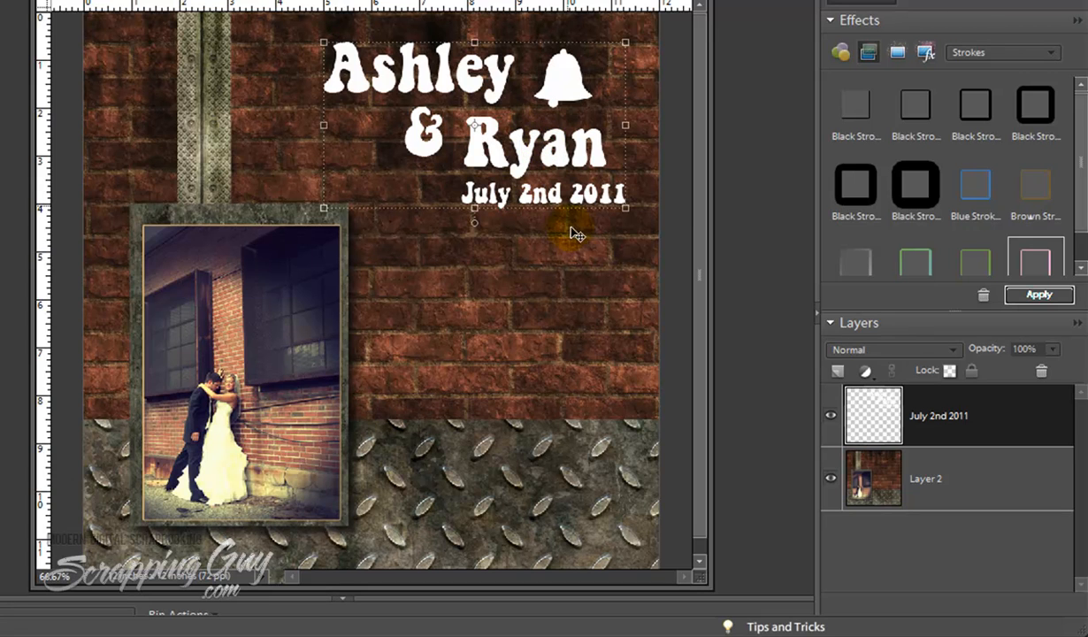
{"action": "left_click_drag", "start_coordinate": [323, 207], "coordinate": [338, 189]}
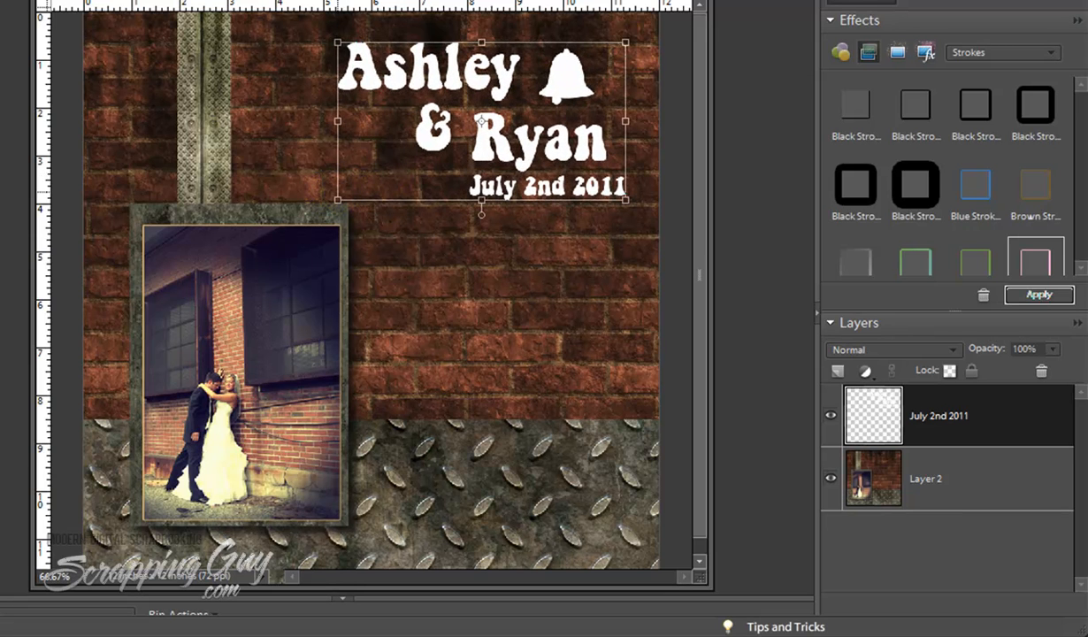
{"action": "left_click", "coordinate": [585, 53]}
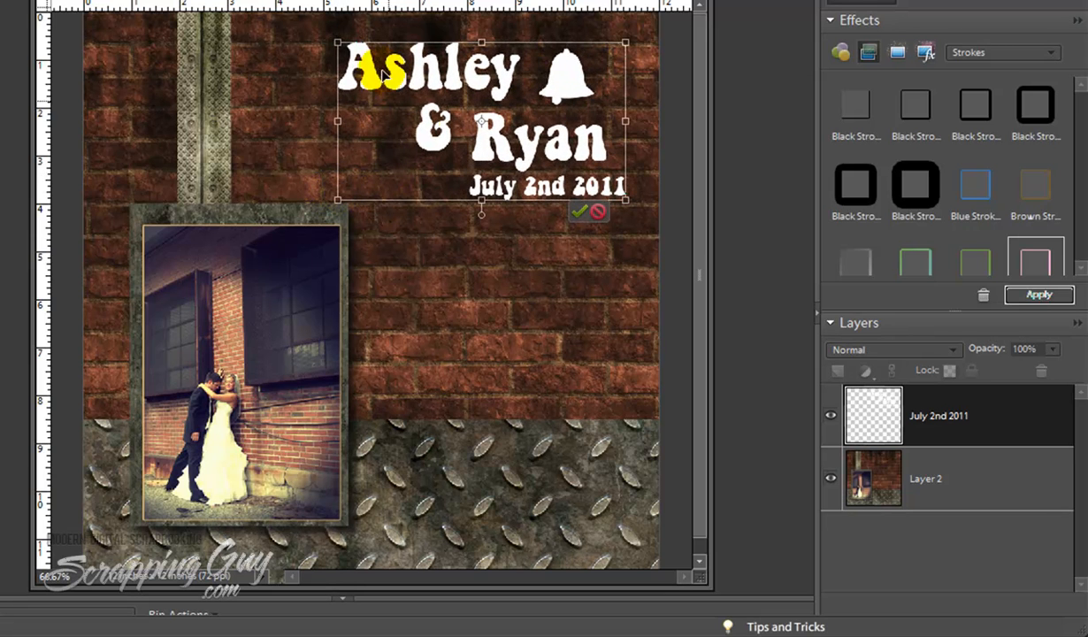
{"action": "left_click", "coordinate": [583, 211]}
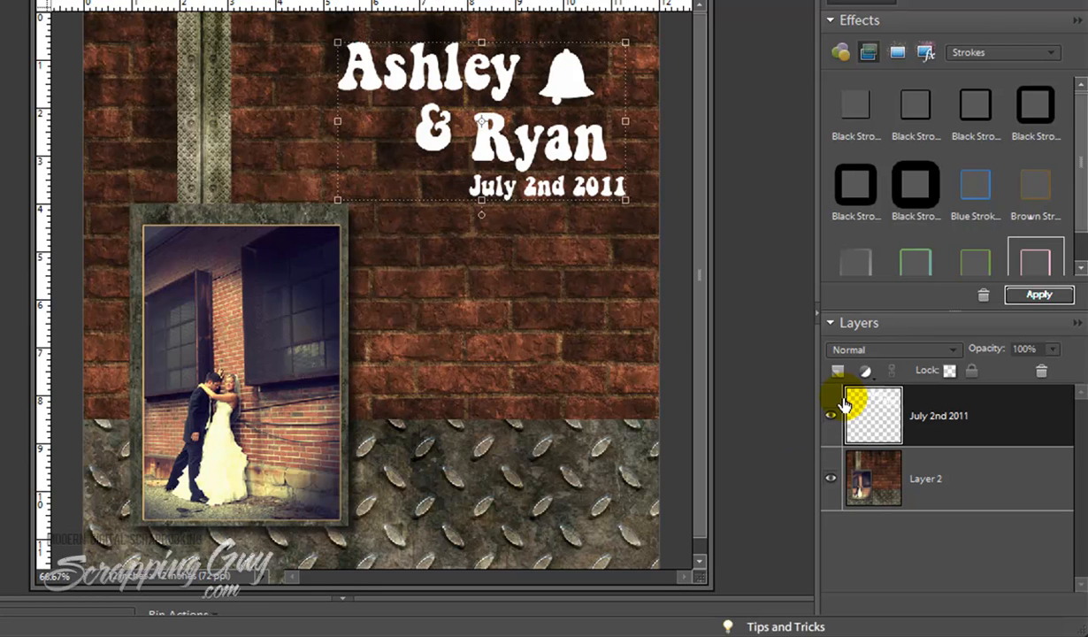
Load the merged title layer's outline as a selection around the lettering and bell.
{"action": "key", "text": "m"}
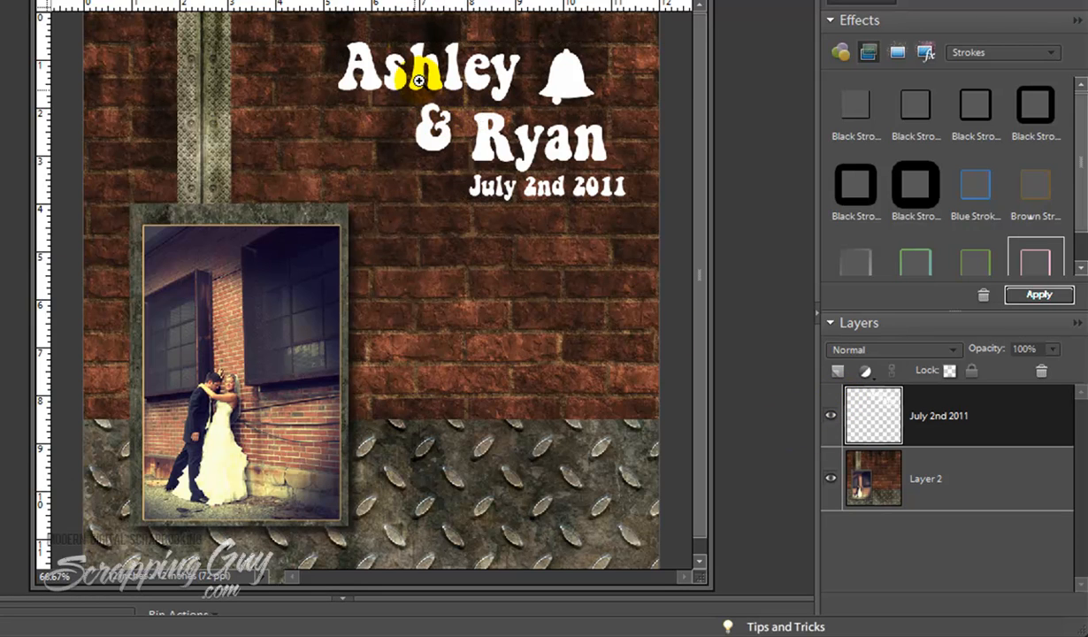
{"action": "left_click_drag", "start_coordinate": [299, 15], "coordinate": [685, 248]}
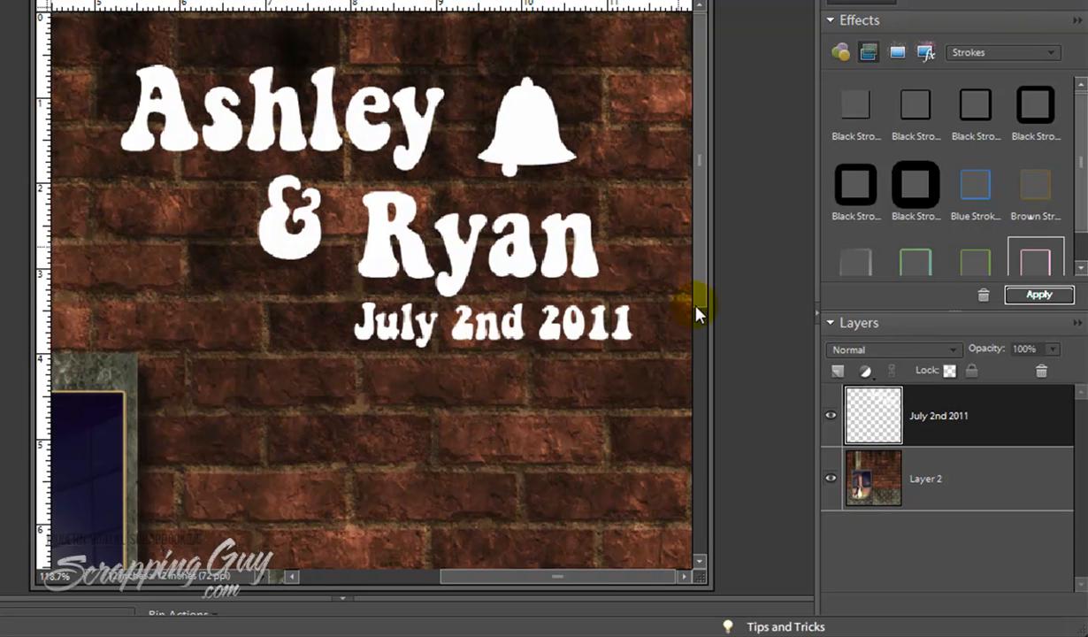
{"action": "left_click", "coordinate": [878, 423], "text": "ctrl"}
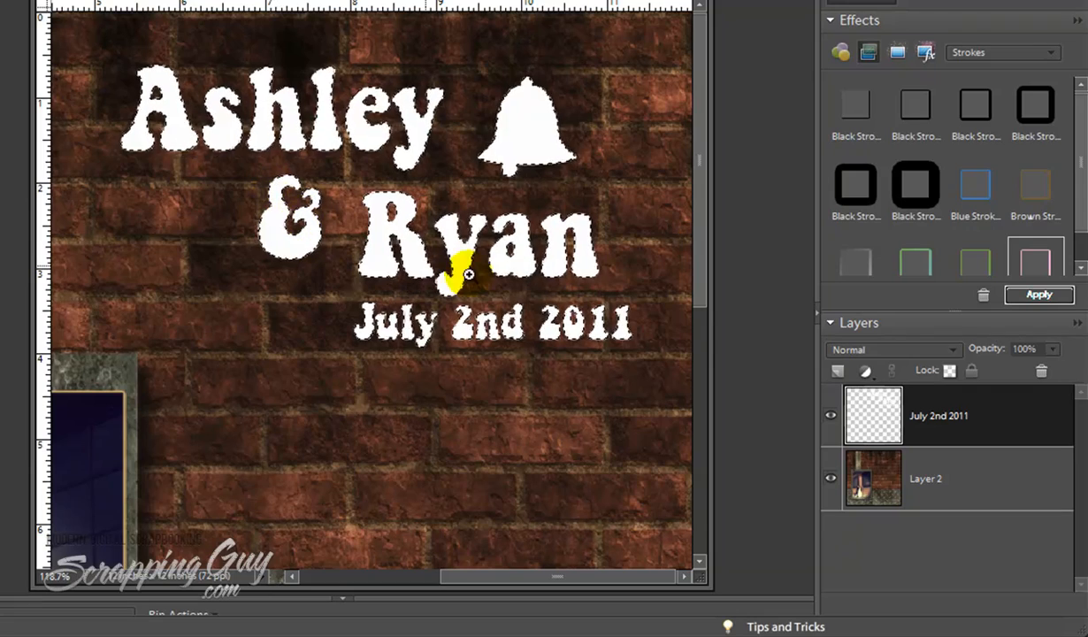
{"action": "left_click", "coordinate": [872, 415]}
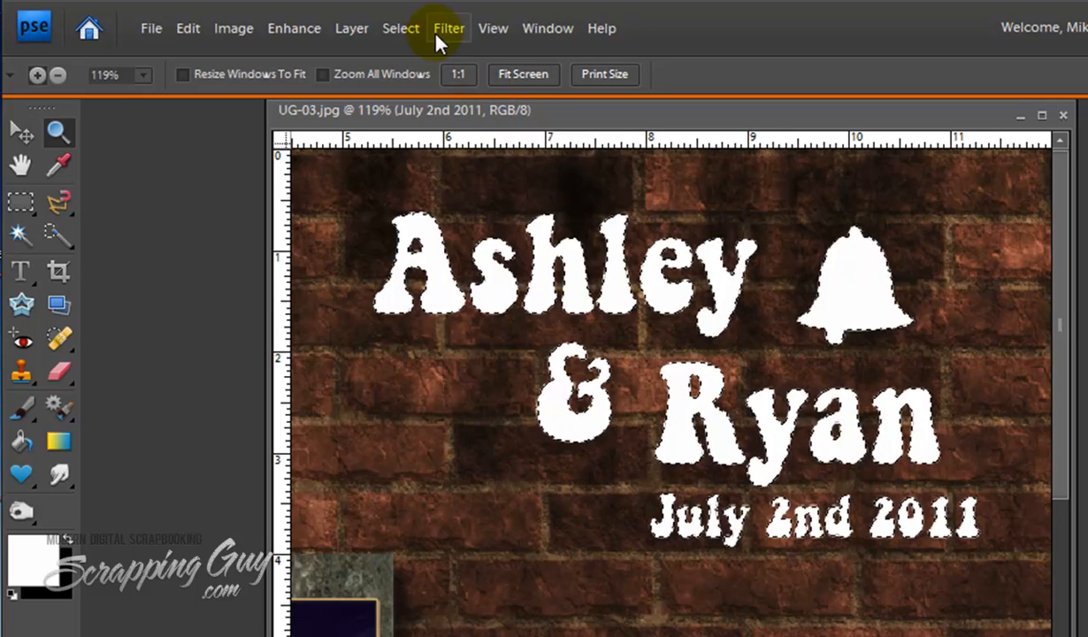
Try expanding the title selection by 10 pixels and undo the expansion.
{"action": "left_click", "coordinate": [401, 29]}
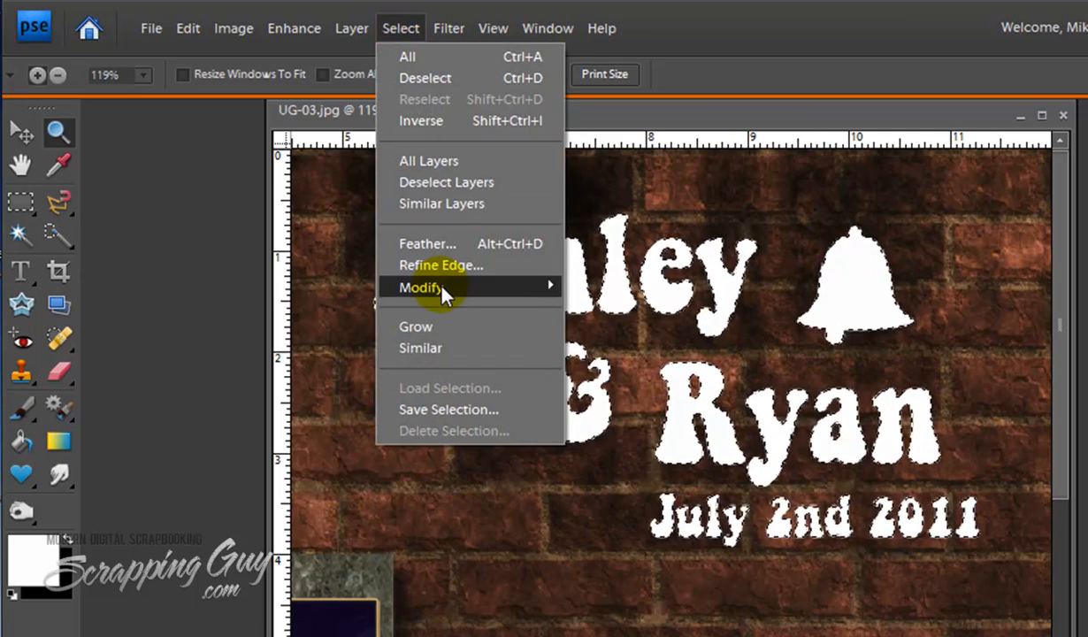
{"action": "mouse_move", "coordinate": [443, 291]}
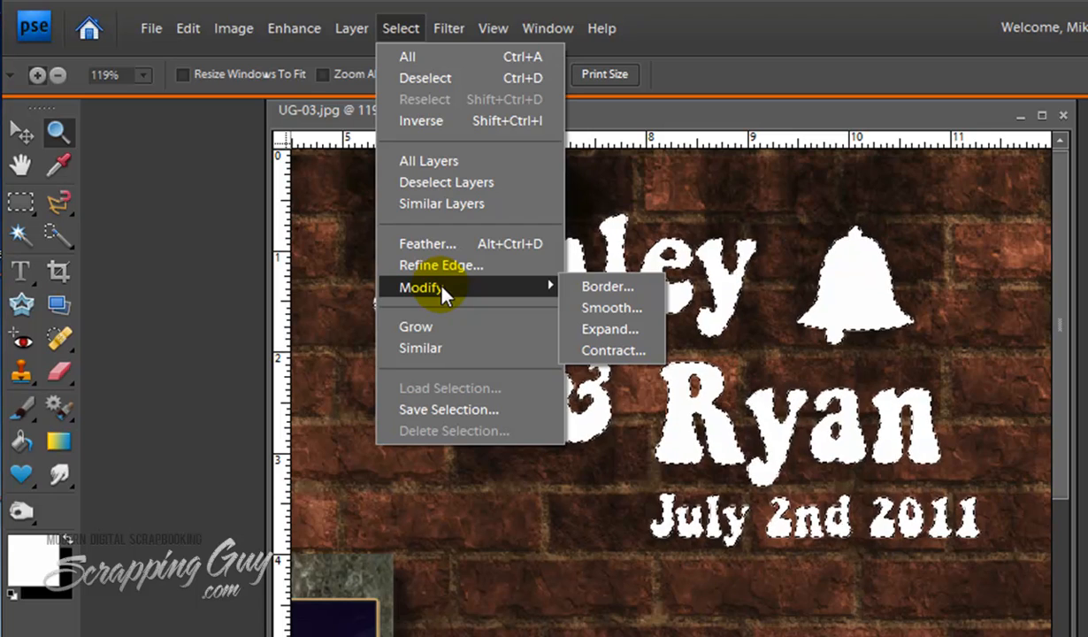
{"action": "left_click", "coordinate": [612, 329]}
{"action": "left_click_drag", "start_coordinate": [718, 352], "coordinate": [773, 485]}
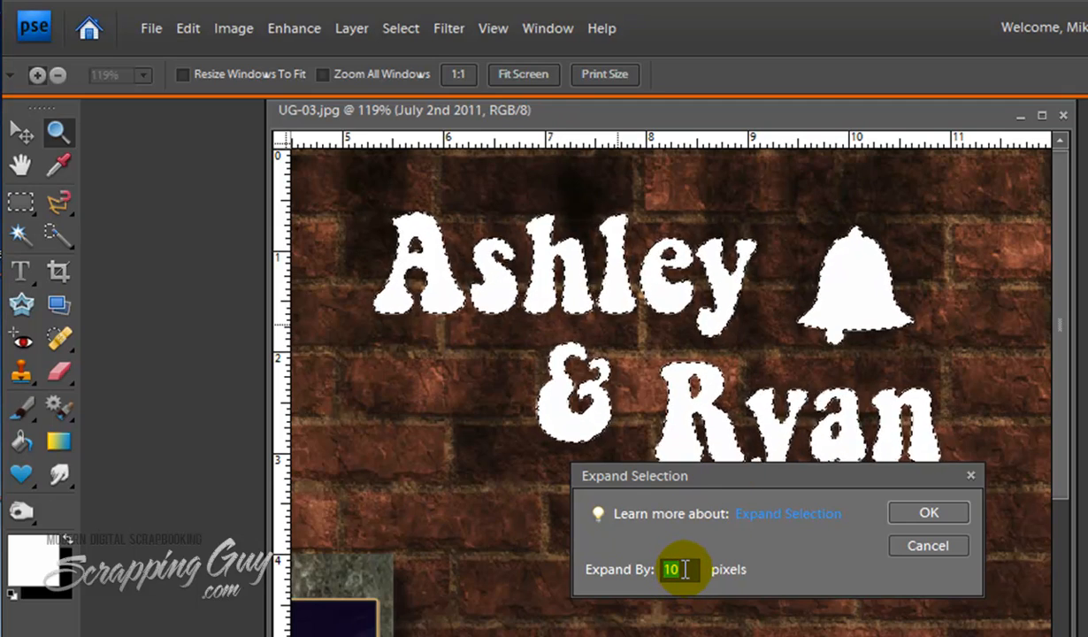
{"action": "left_click_drag", "start_coordinate": [714, 475], "coordinate": [722, 498]}
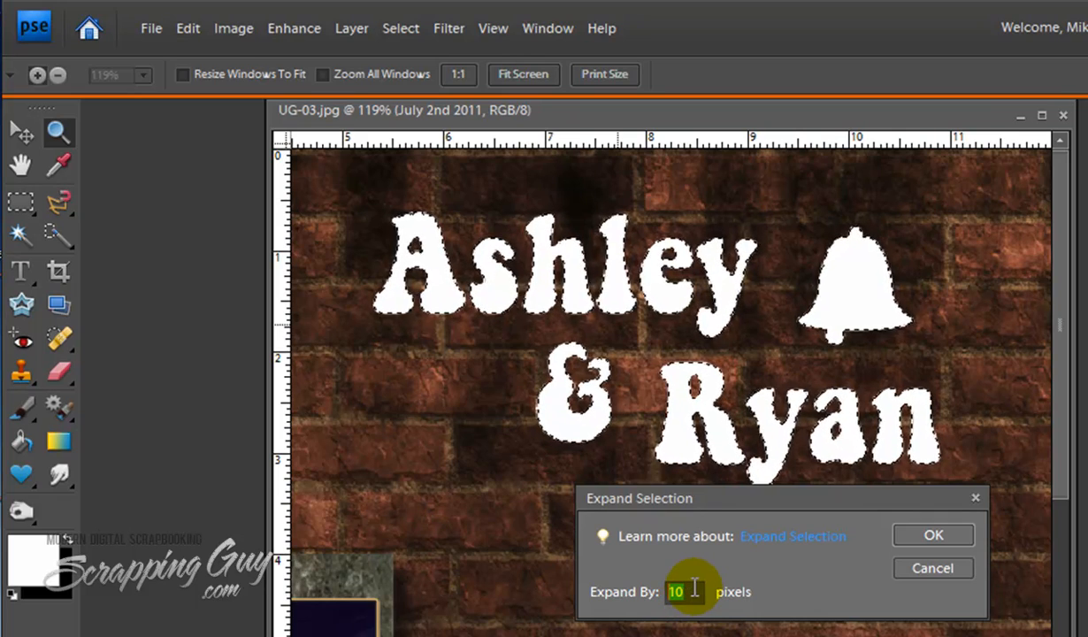
{"action": "left_click", "coordinate": [931, 540]}
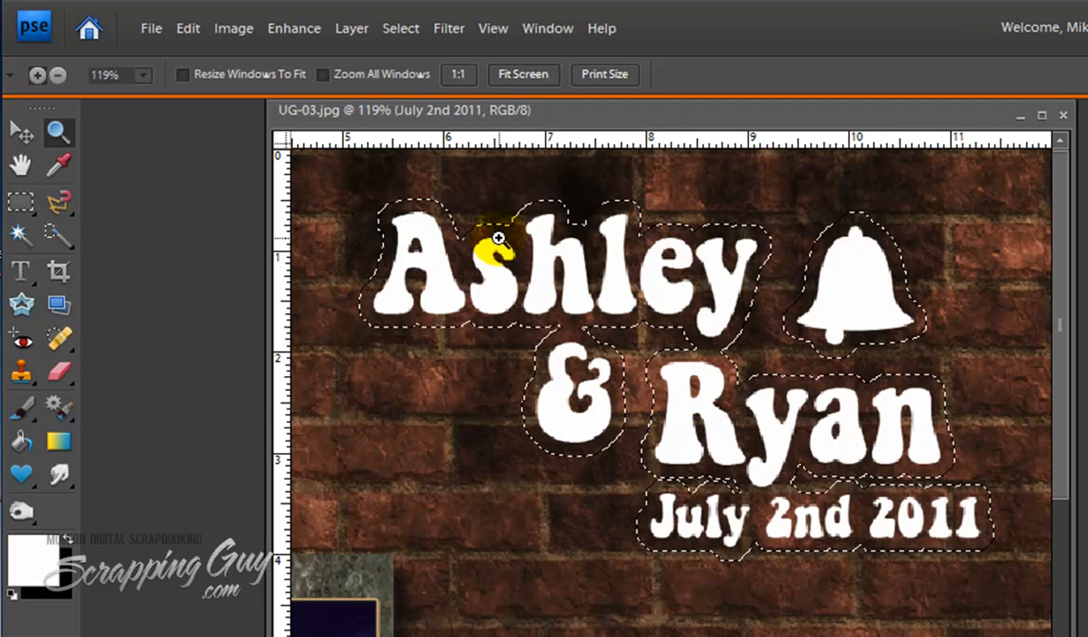
{"action": "key", "text": "ctrl+z"}
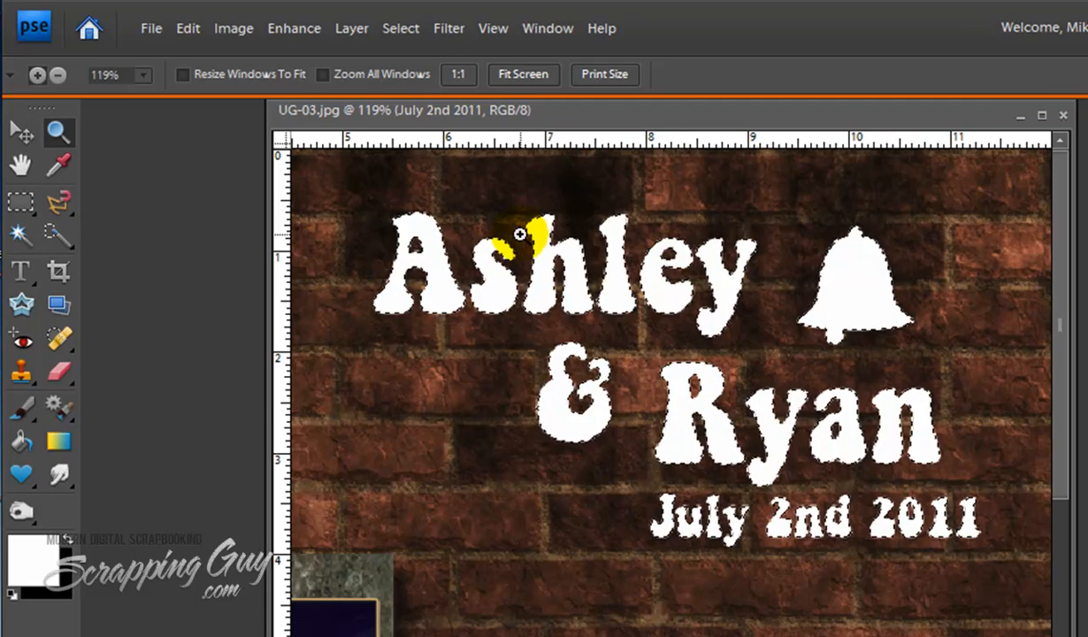
Expand the title selection by 5 pixels and check its outline around the letters up close.
{"action": "left_click", "coordinate": [391, 31]}
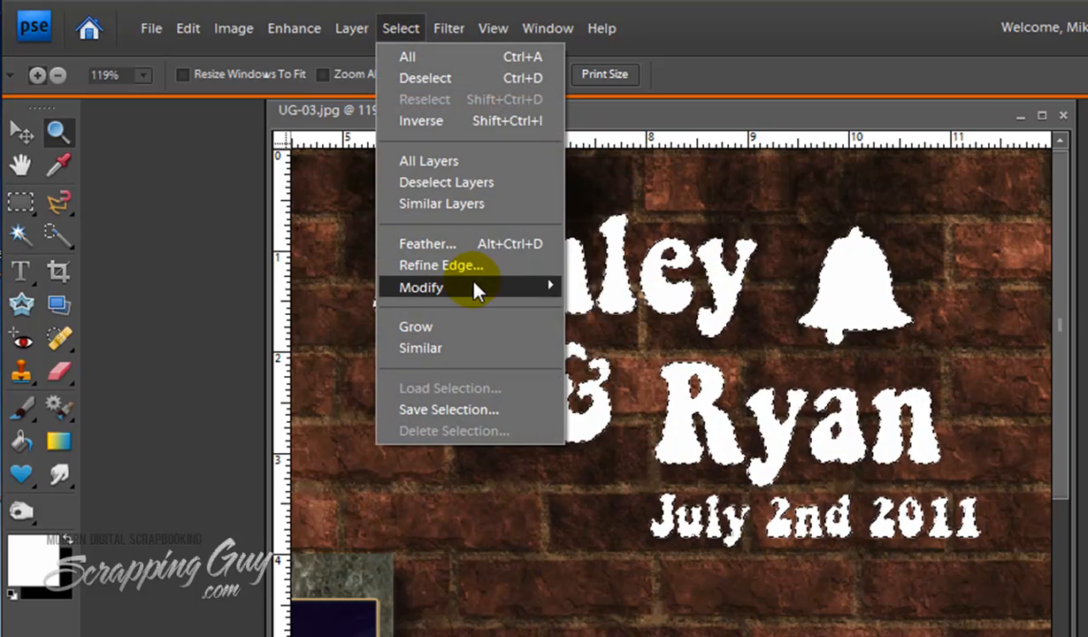
{"action": "mouse_move", "coordinate": [478, 292]}
{"action": "left_click", "coordinate": [610, 331]}
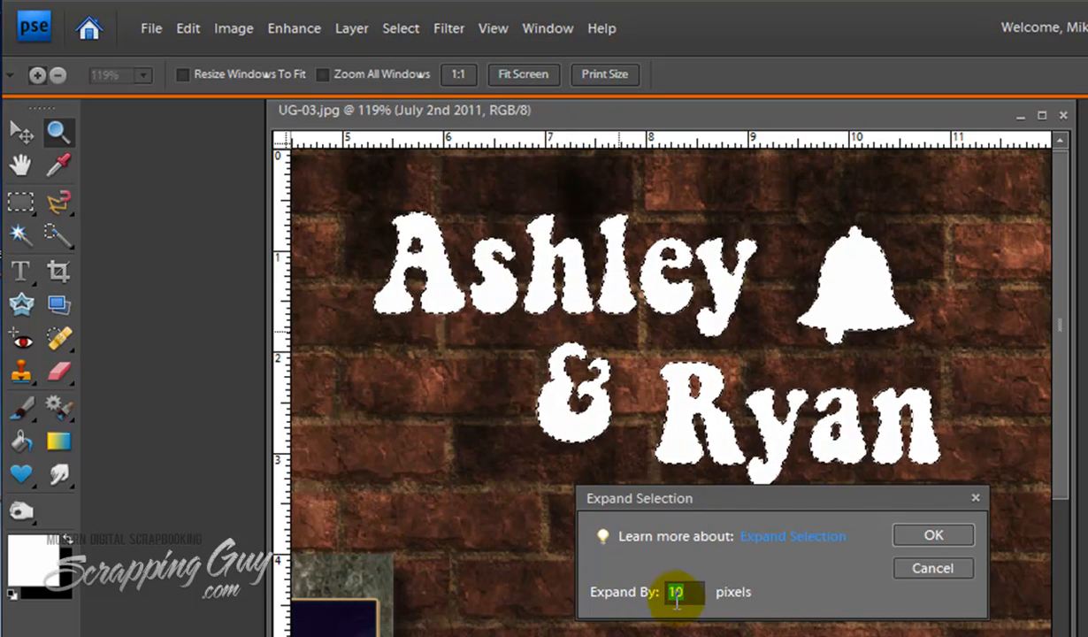
{"action": "type", "text": "5"}
{"action": "left_click", "coordinate": [920, 535]}
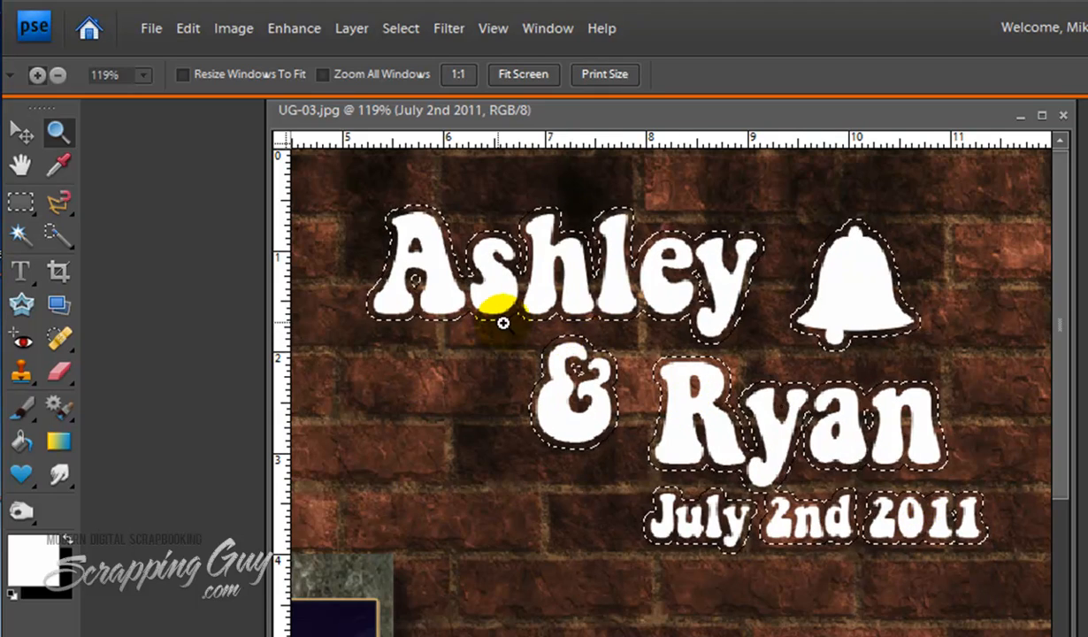
{"action": "left_click", "coordinate": [504, 317]}
{"action": "left_click", "coordinate": [607, 377]}
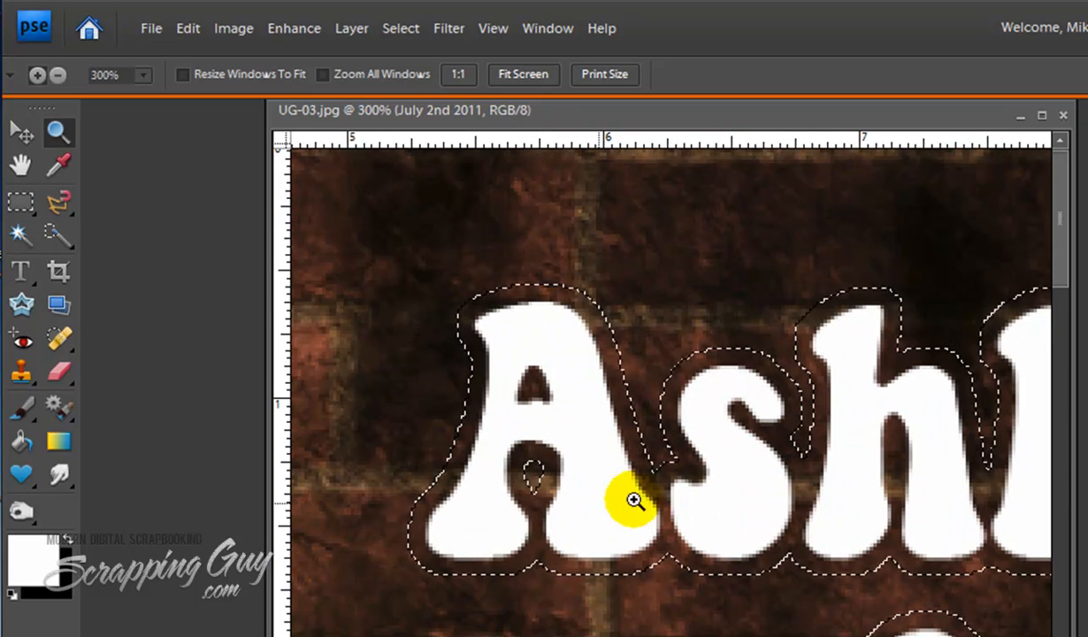
{"action": "left_click", "coordinate": [689, 493], "text": "alt"}
{"action": "left_click", "coordinate": [690, 492], "text": "alt"}
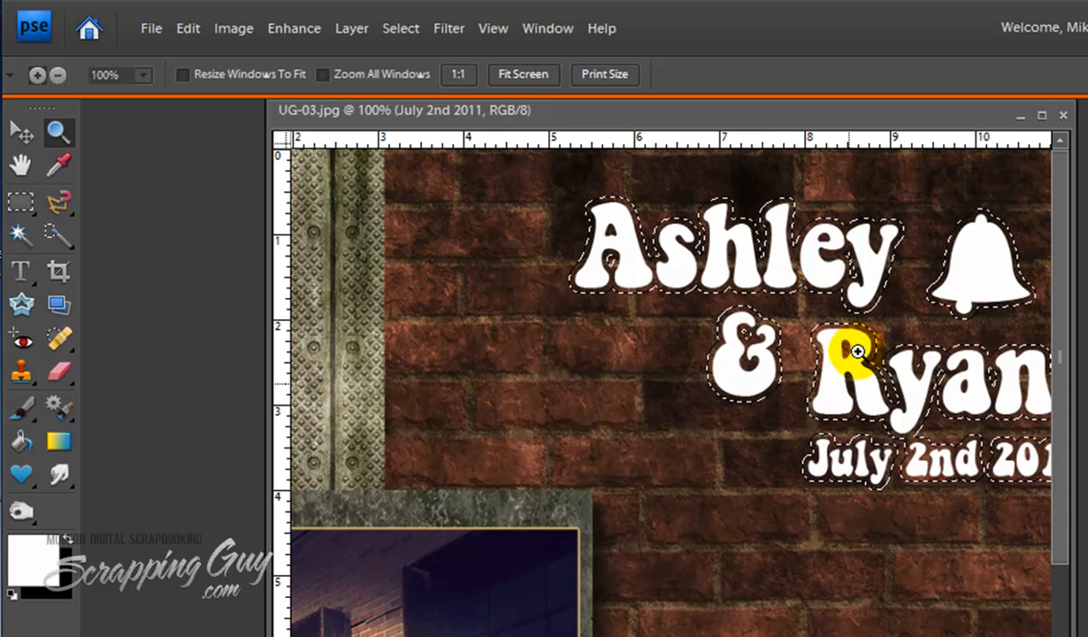
Create a new blank layer and place it between the merged title layer and Layer 2.
{"action": "left_click", "coordinate": [1045, 634]}
{"action": "mouse_move", "coordinate": [1063, 373]}
{"action": "left_mouse_down"}
{"action": "mouse_move", "coordinate": [1064, 427]}
{"action": "mouse_move", "coordinate": [1061, 367]}
{"action": "left_mouse_up"}
{"action": "left_click_drag", "start_coordinate": [381, 165], "coordinate": [1059, 544]}
{"action": "left_click_drag", "start_coordinate": [352, 175], "coordinate": [1008, 553]}
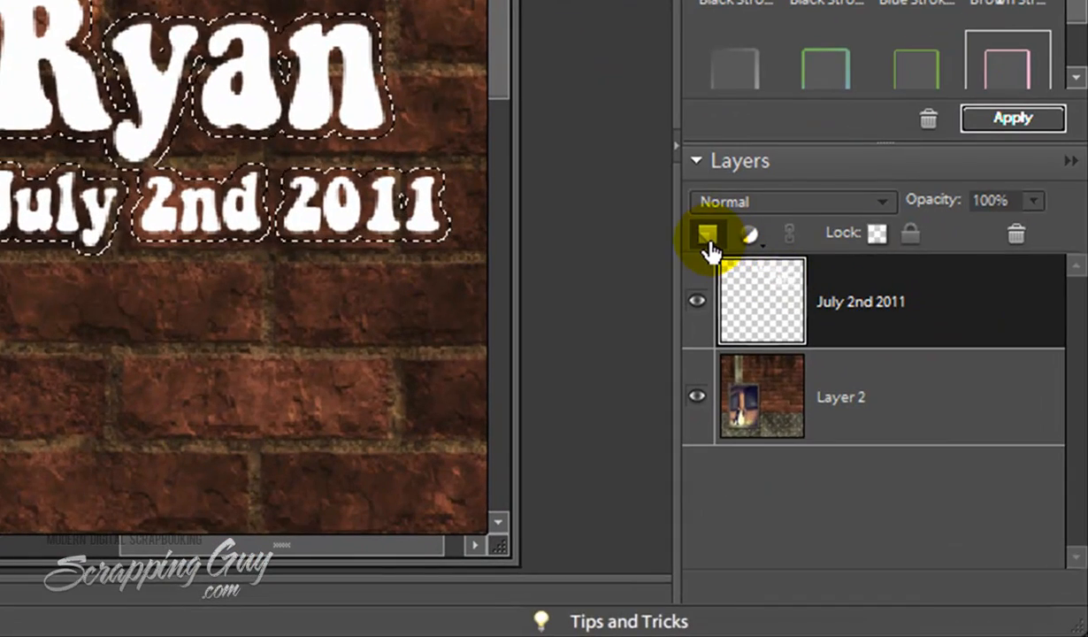
{"action": "left_click", "coordinate": [707, 248]}
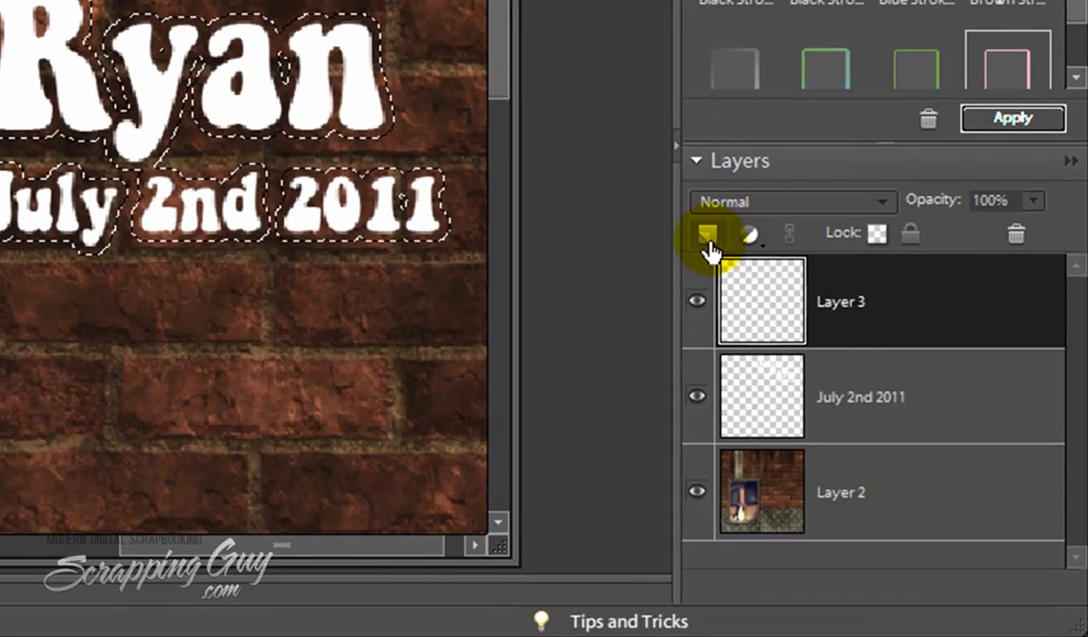
{"action": "left_click_drag", "start_coordinate": [922, 316], "coordinate": [909, 487]}
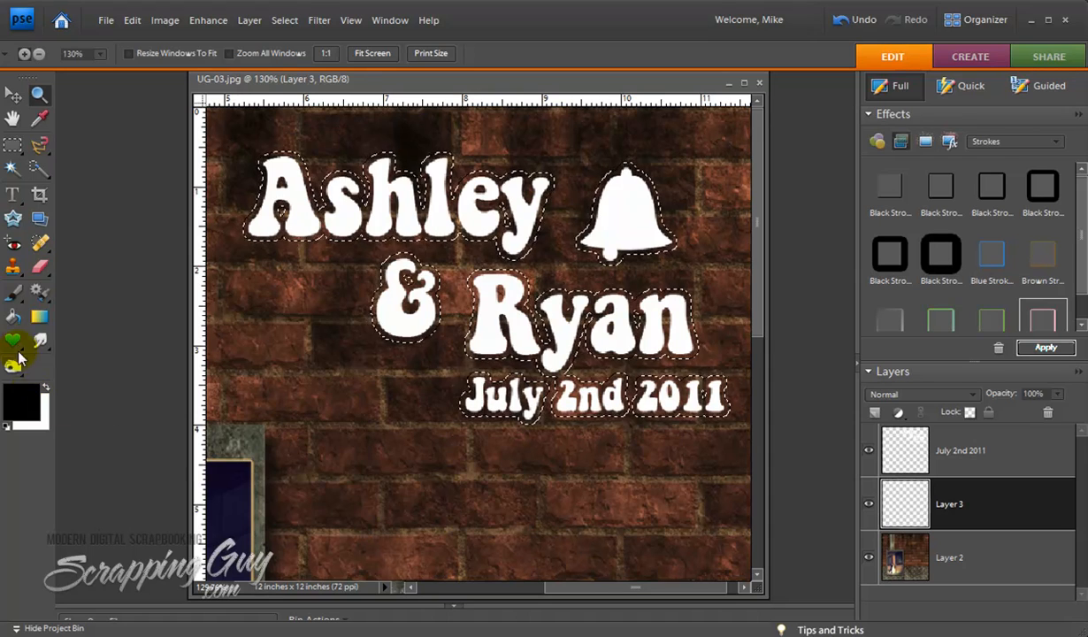
Fill the expanded title selection on Layer 3 with black and check the outline around the letters up close.
{"action": "left_click", "coordinate": [14, 317]}
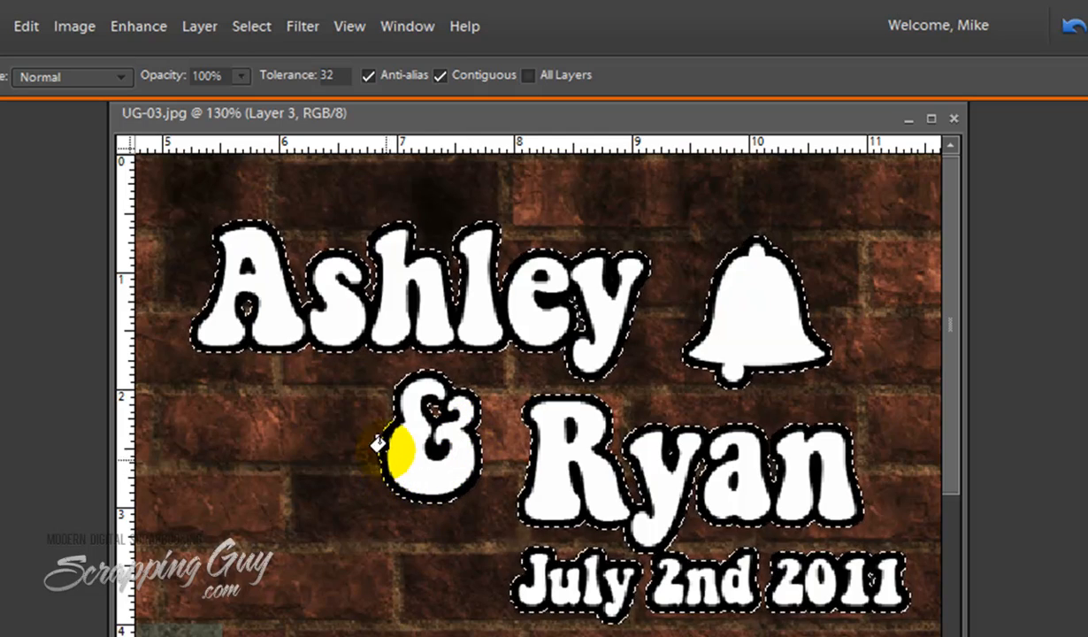
{"action": "left_click", "coordinate": [543, 322]}
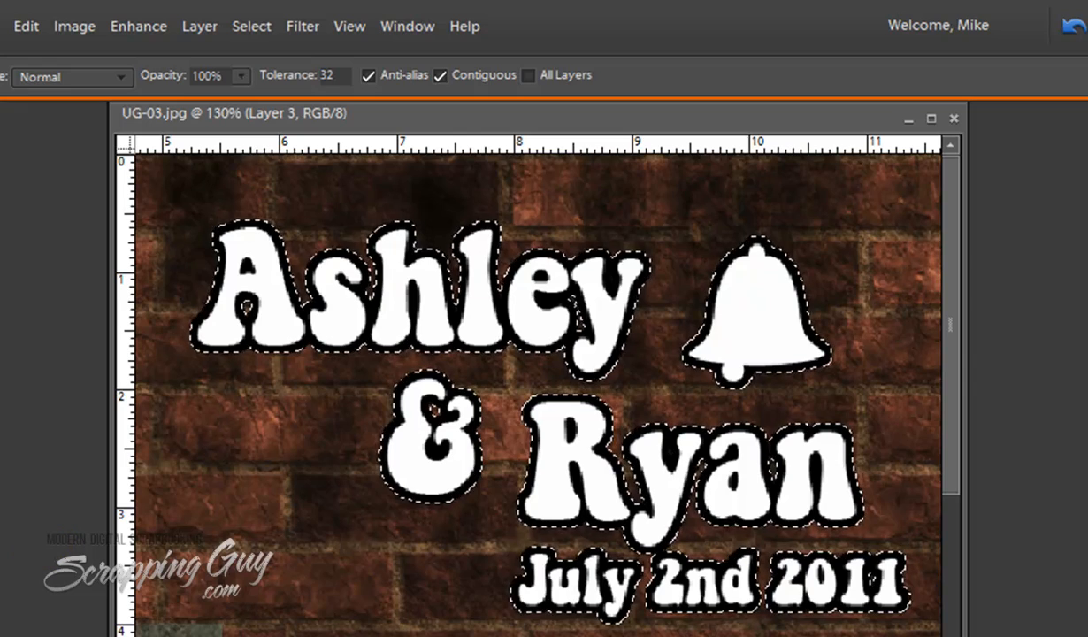
{"action": "key", "text": "z"}
{"action": "left_click", "coordinate": [366, 341]}
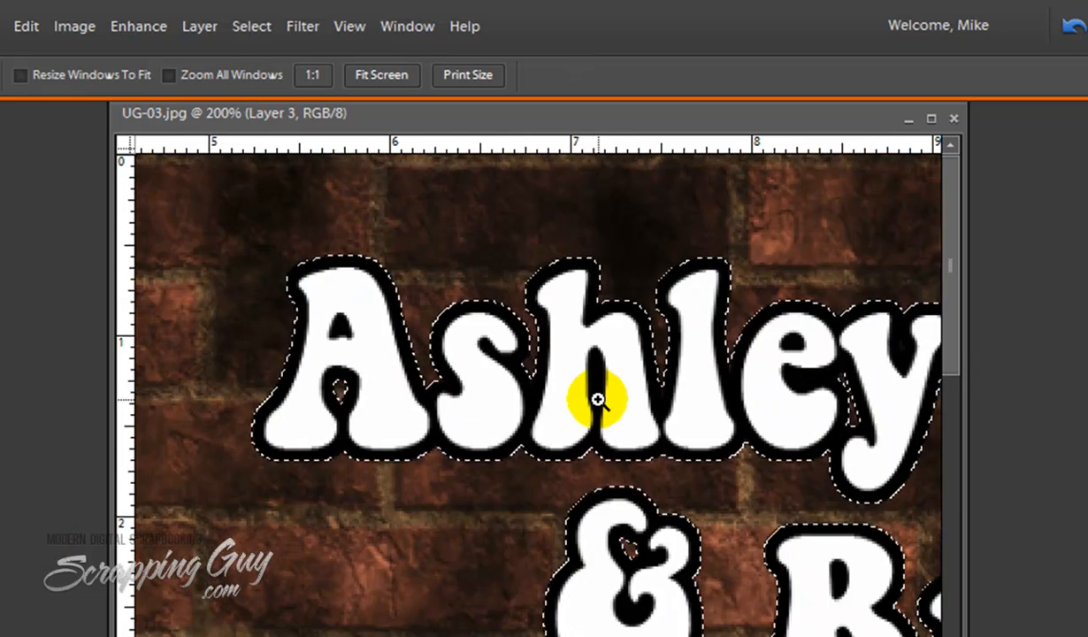
{"action": "left_click", "coordinate": [597, 401]}
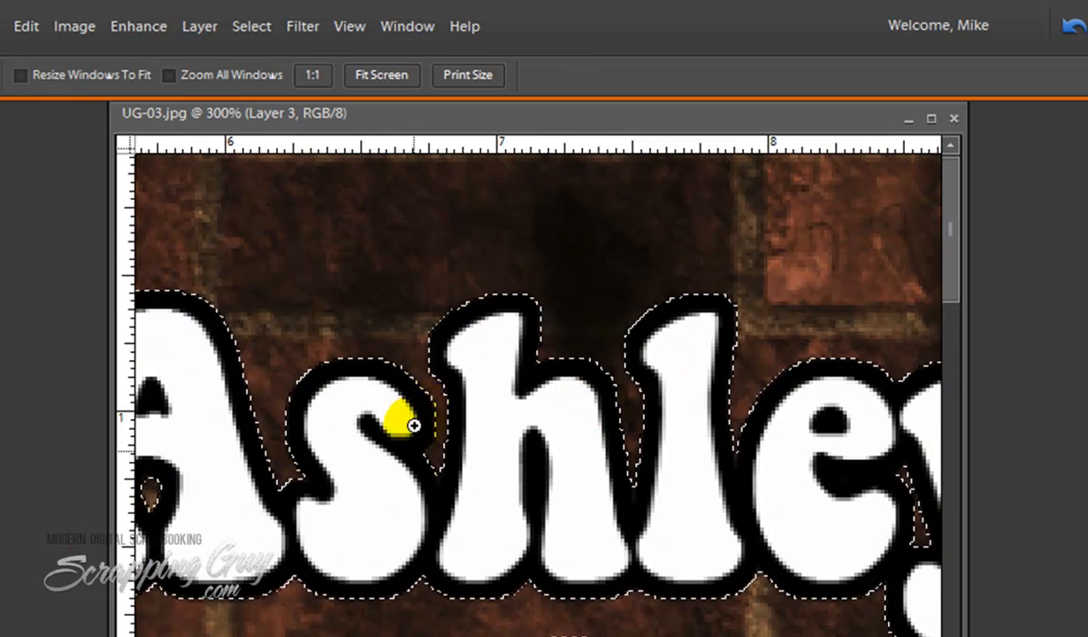
{"action": "left_click", "coordinate": [478, 439], "text": "alt"}
{"action": "left_click", "coordinate": [497, 432], "text": "alt"}
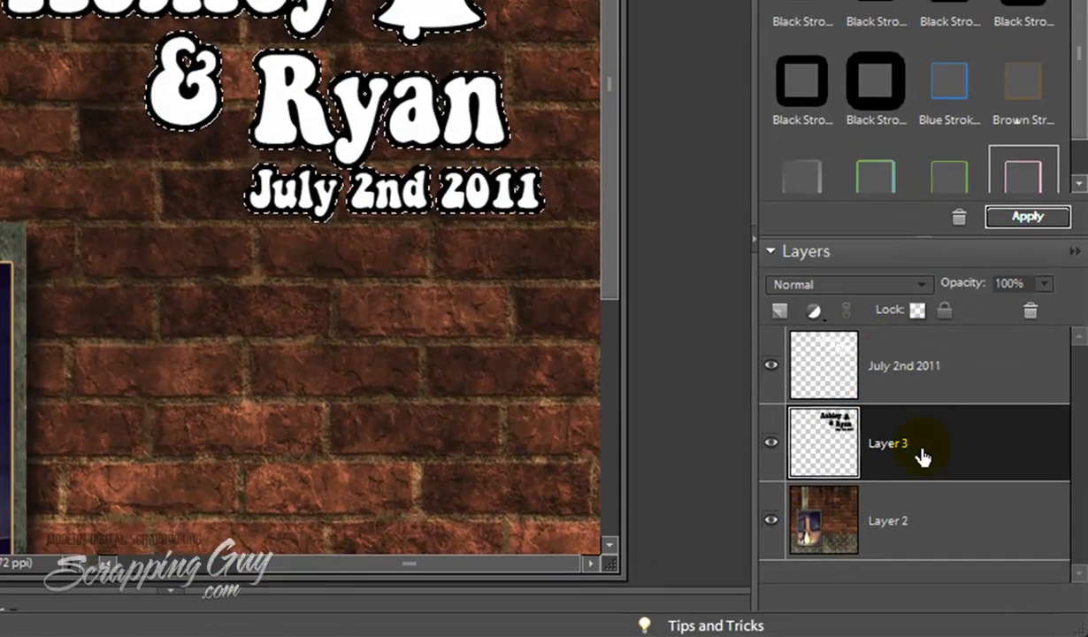
Duplicate the black outline layer, Layer 3, keeping the default copy name.
{"action": "right_click", "coordinate": [962, 459]}
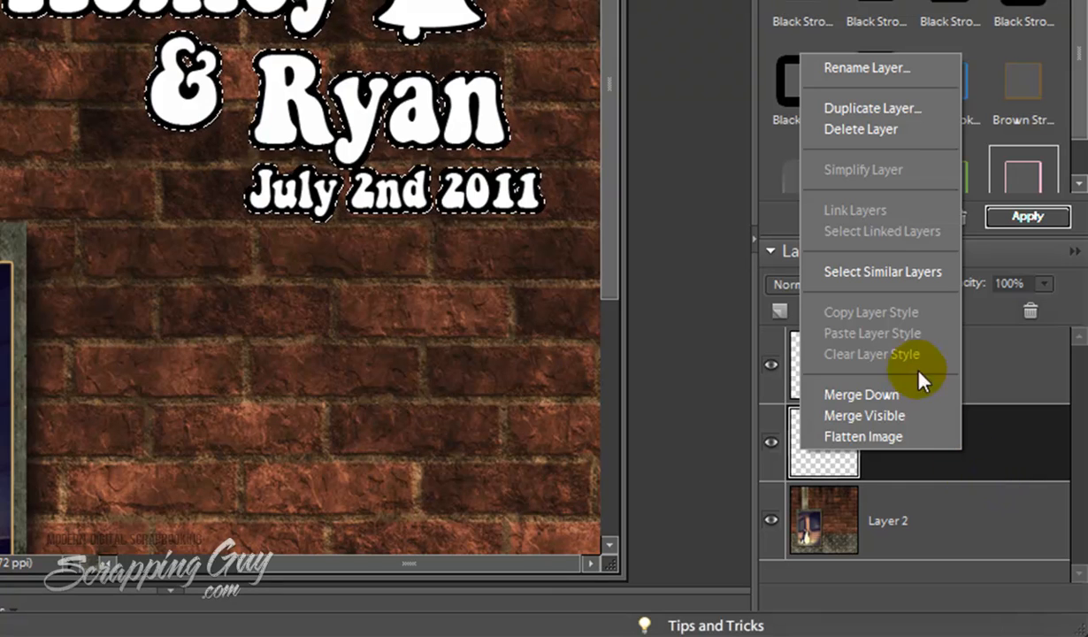
{"action": "left_click", "coordinate": [914, 110]}
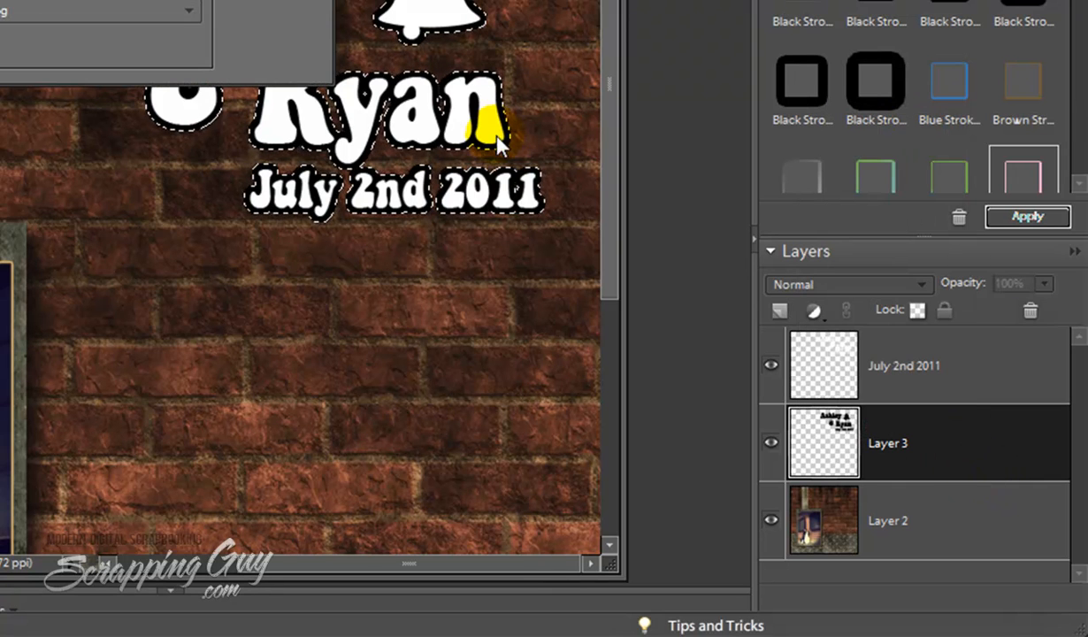
{"action": "key", "text": "Return"}
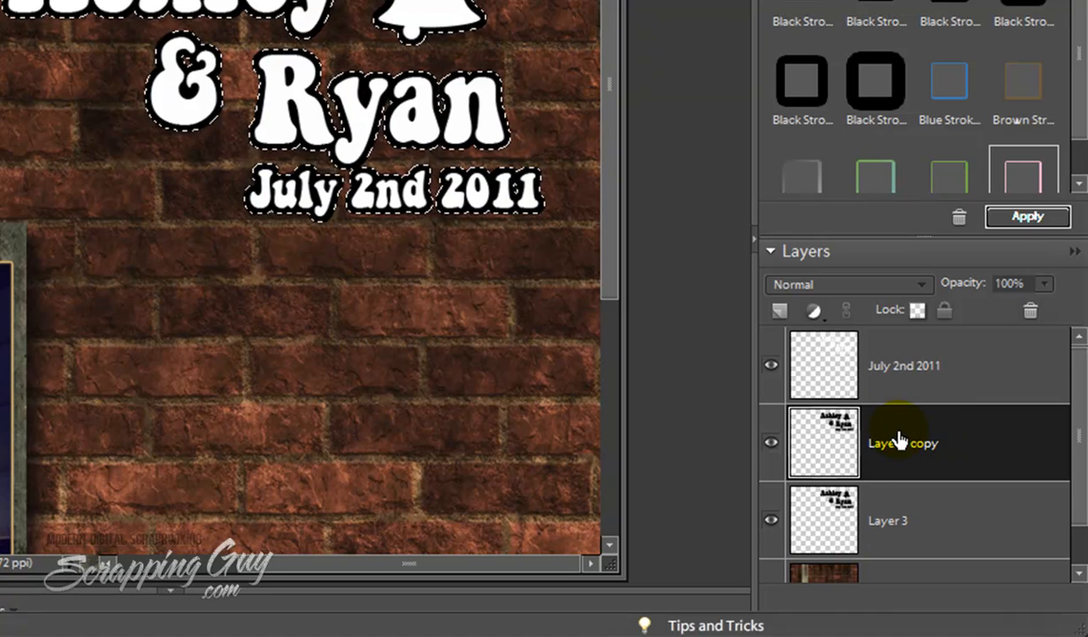
Try expanding the outline selection by 7 pixels with Layer 3 active and undo the expansion.
{"action": "left_click", "coordinate": [909, 522]}
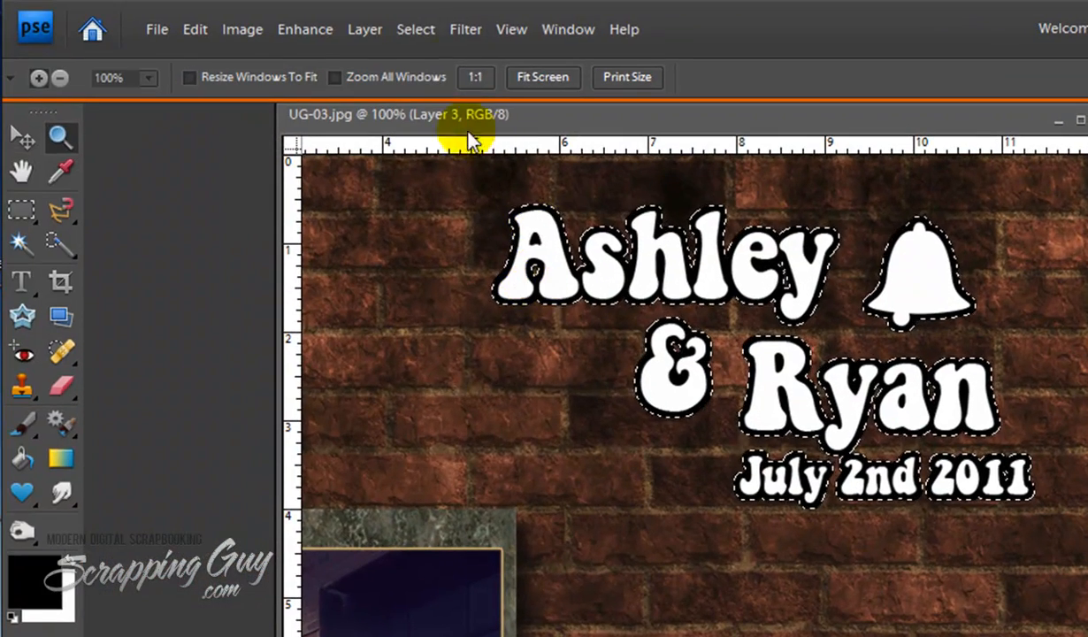
{"action": "left_click", "coordinate": [408, 26]}
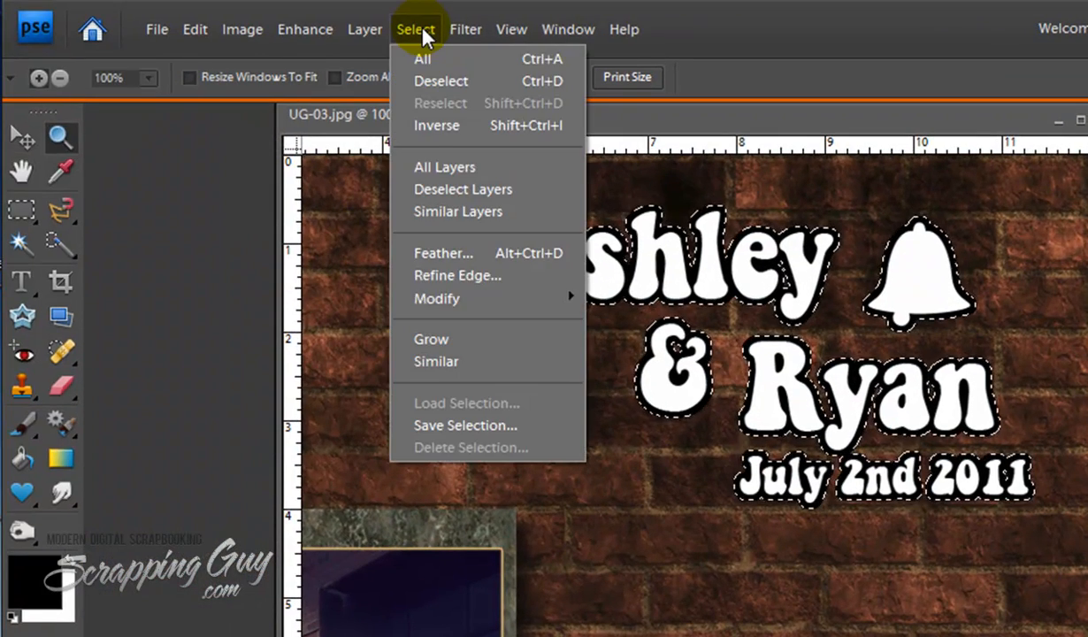
{"action": "mouse_move", "coordinate": [485, 299]}
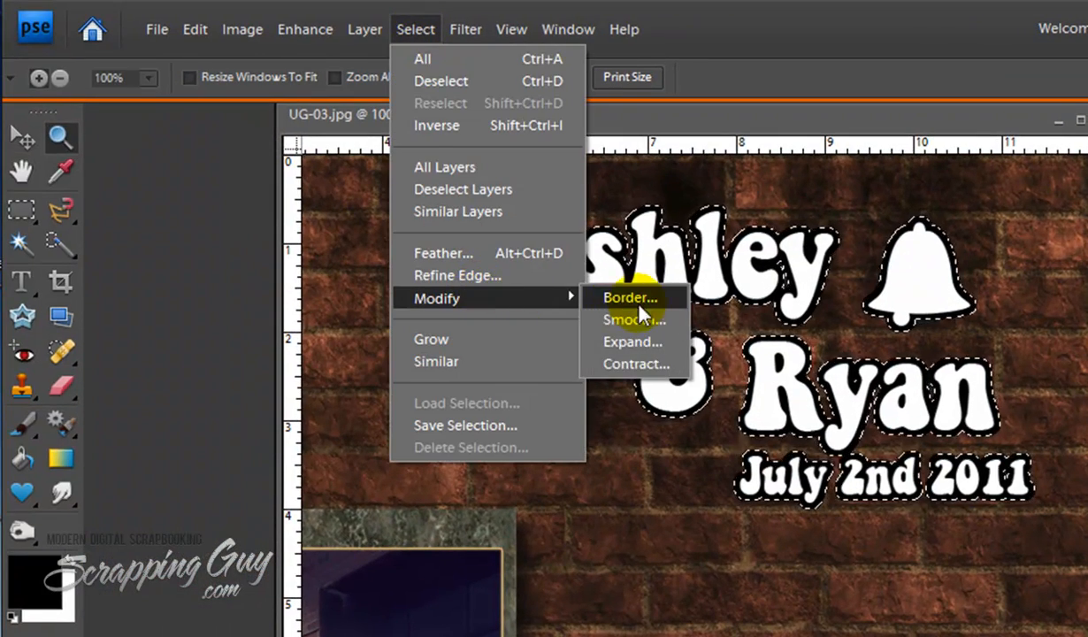
{"action": "left_click", "coordinate": [653, 345]}
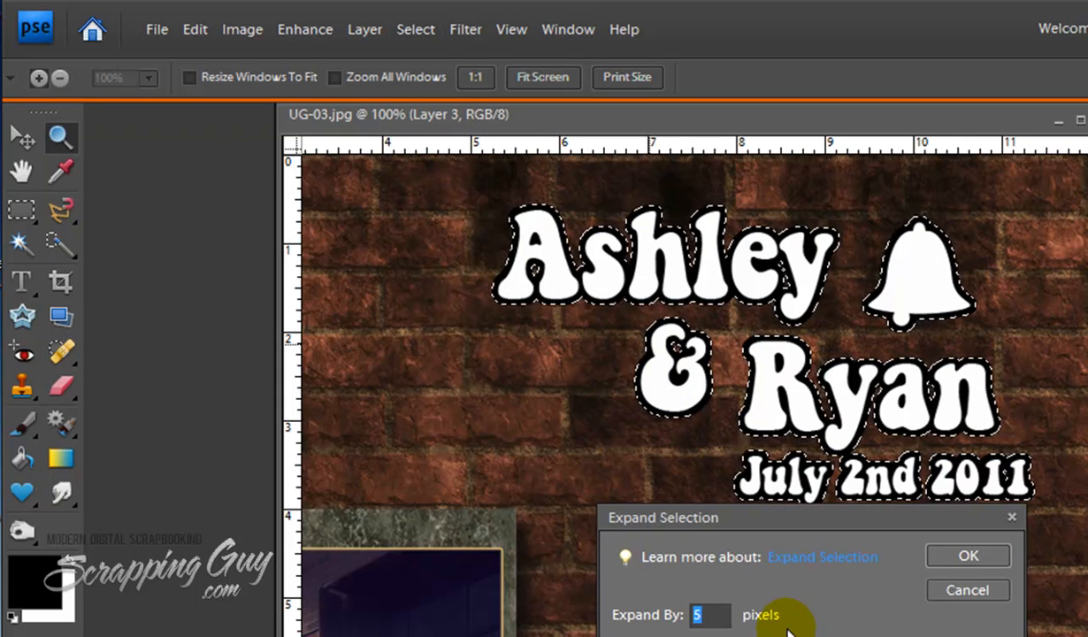
{"action": "type", "text": "7"}
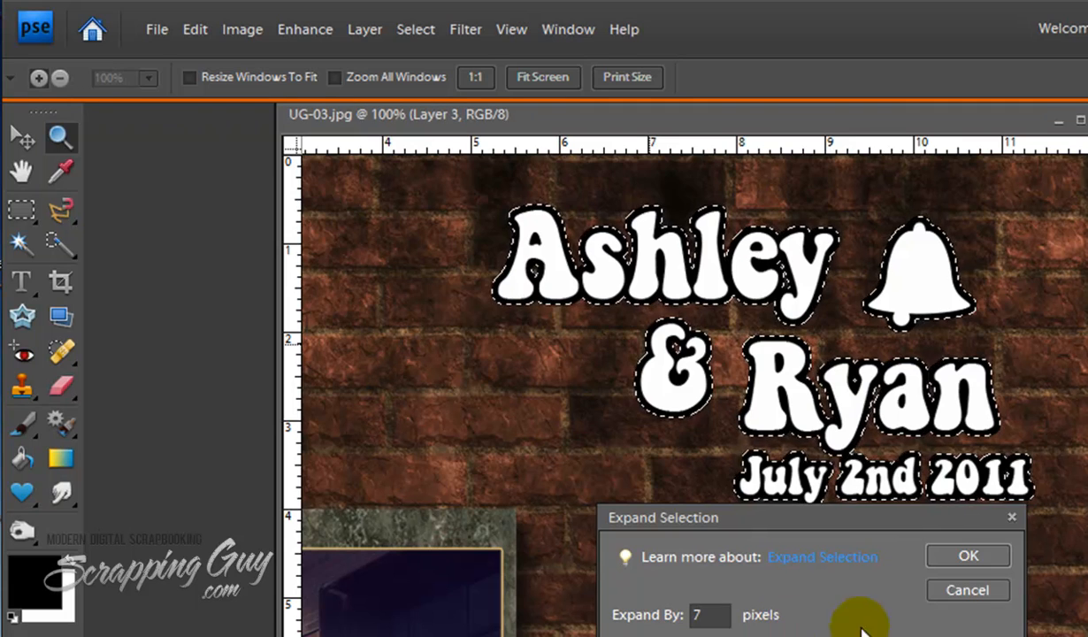
{"action": "left_click", "coordinate": [987, 554]}
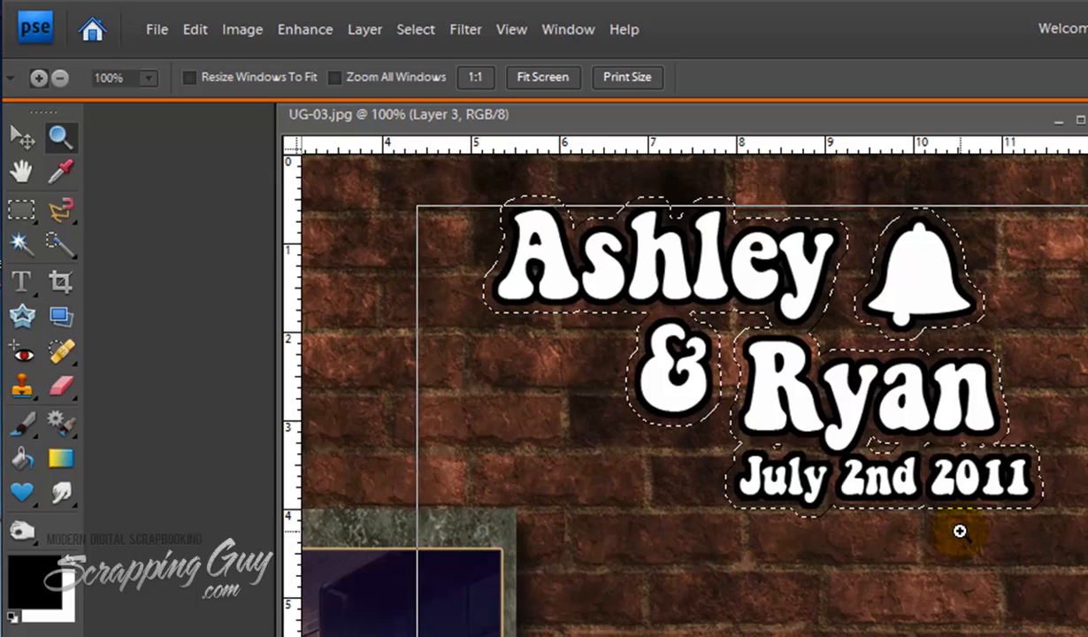
{"action": "left_click", "coordinate": [959, 531]}
{"action": "left_click", "coordinate": [823, 452]}
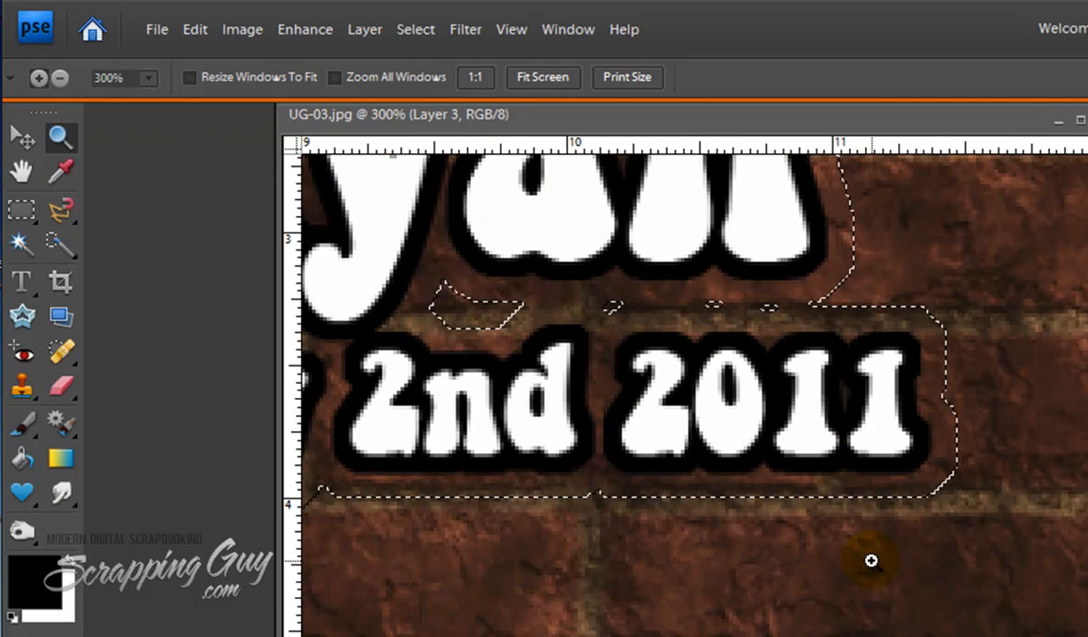
{"action": "left_click", "coordinate": [823, 488], "text": "alt"}
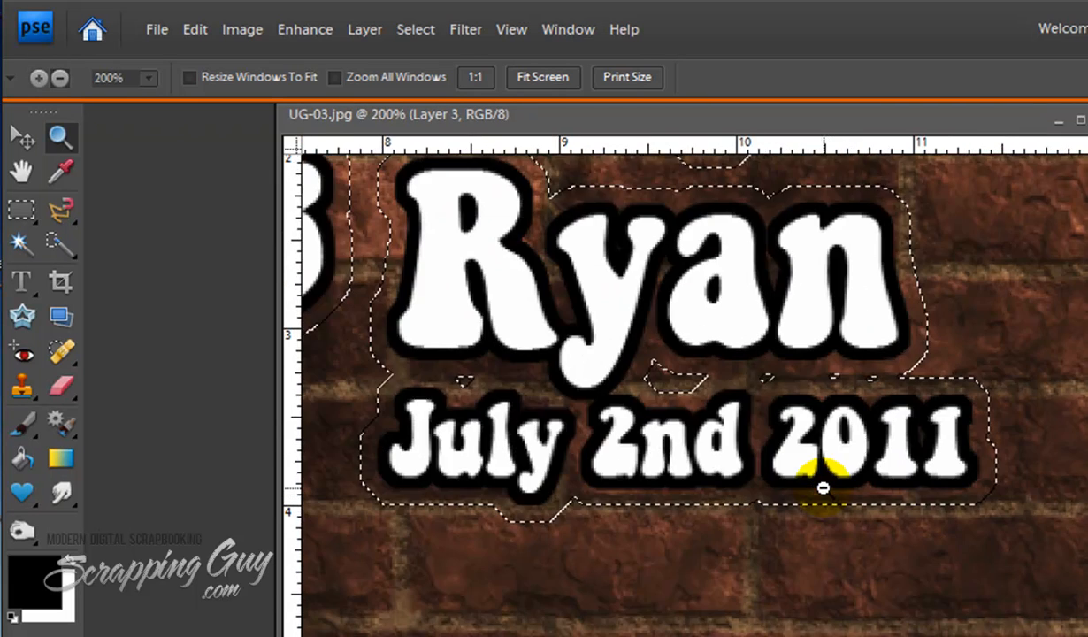
{"action": "left_click", "coordinate": [823, 487], "text": "alt"}
{"action": "key", "text": "ctrl+j"}
Expand the outline selection by 5 pixels and inspect its edge around the name and date up close.
{"action": "left_click", "coordinate": [407, 29]}
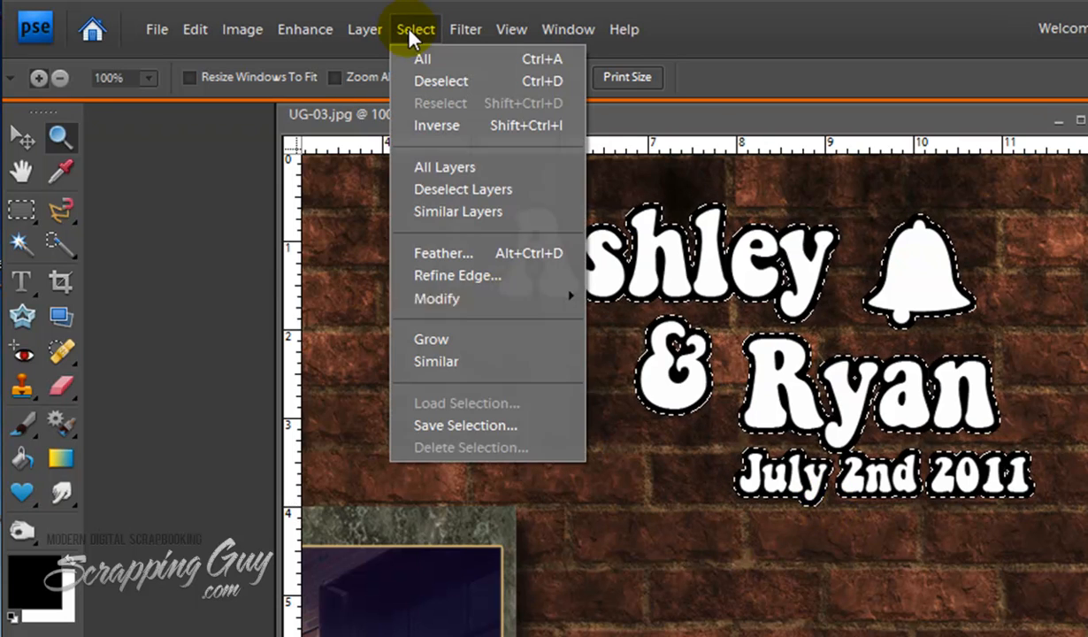
{"action": "mouse_move", "coordinate": [476, 289]}
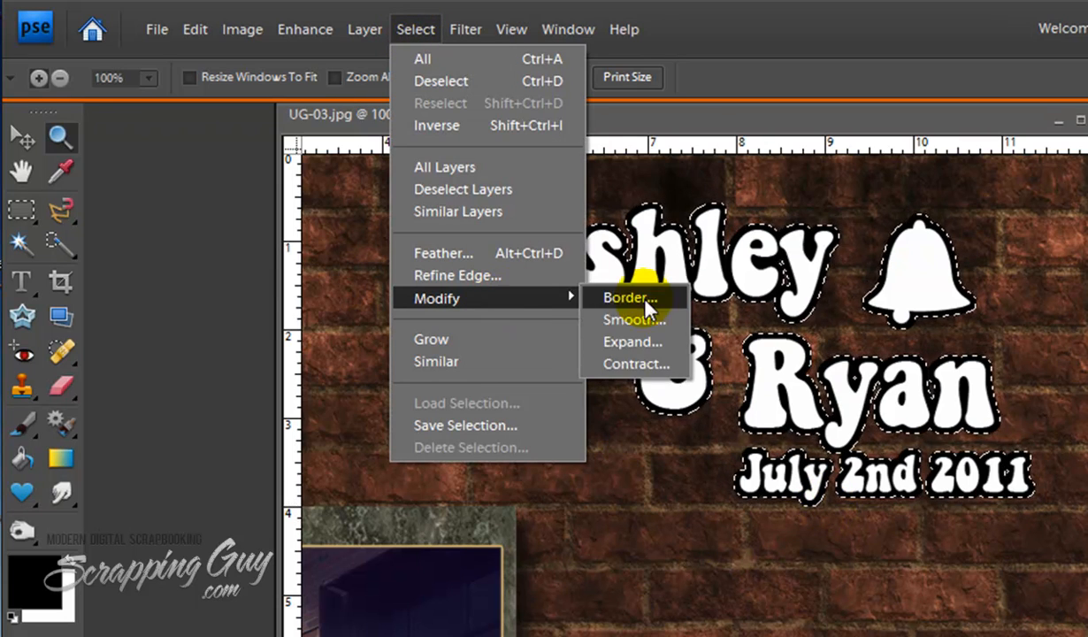
{"action": "left_click", "coordinate": [643, 344]}
{"action": "type", "text": "5"}
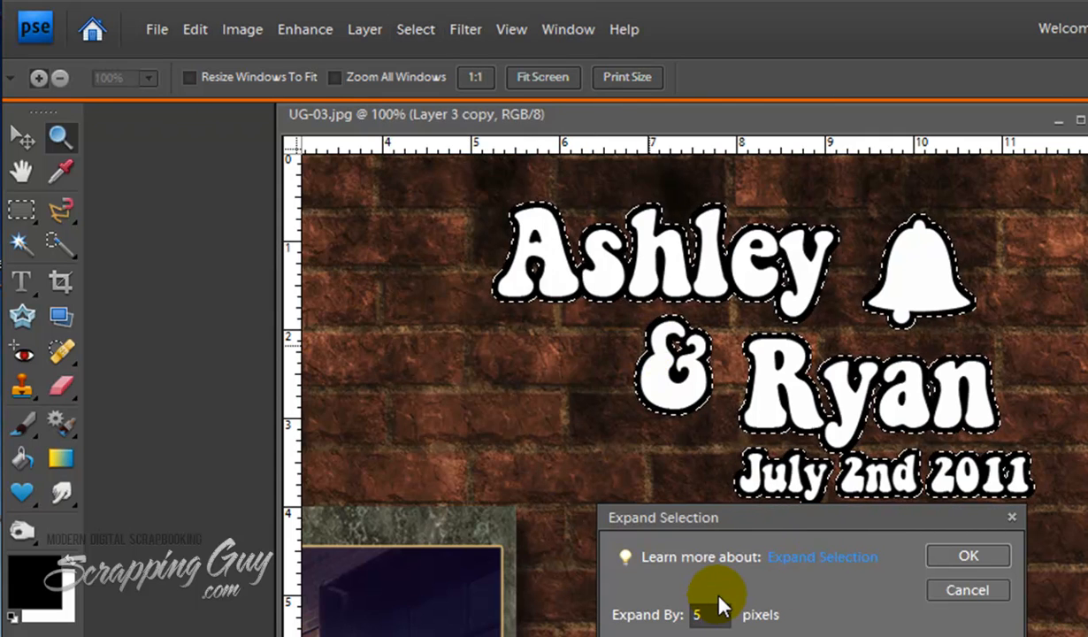
{"action": "left_click", "coordinate": [941, 557]}
{"action": "left_click", "coordinate": [850, 495]}
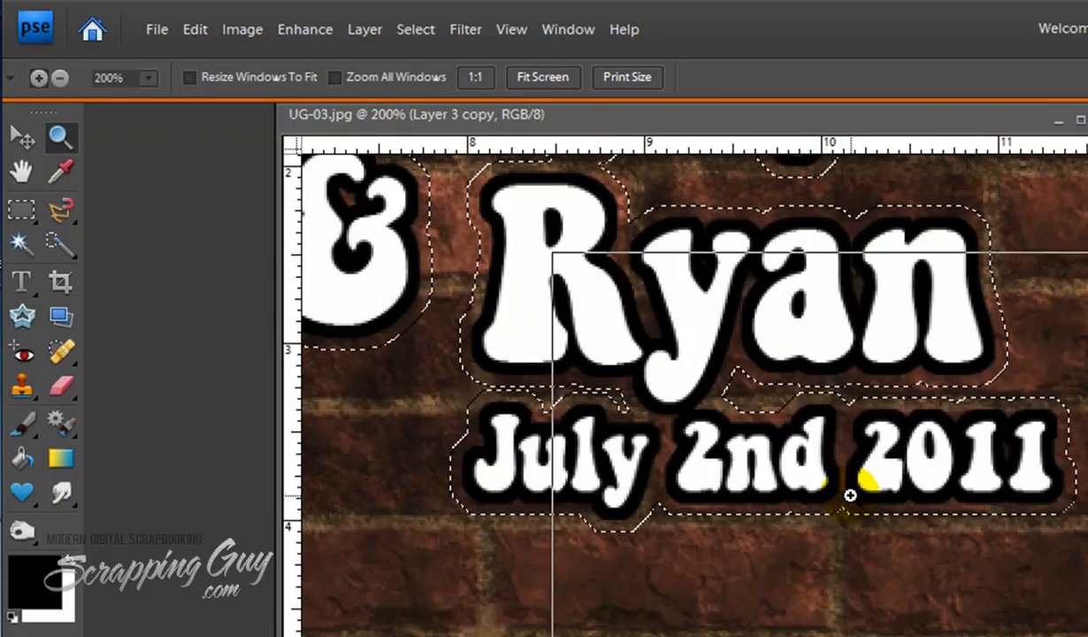
{"action": "left_click", "coordinate": [850, 496]}
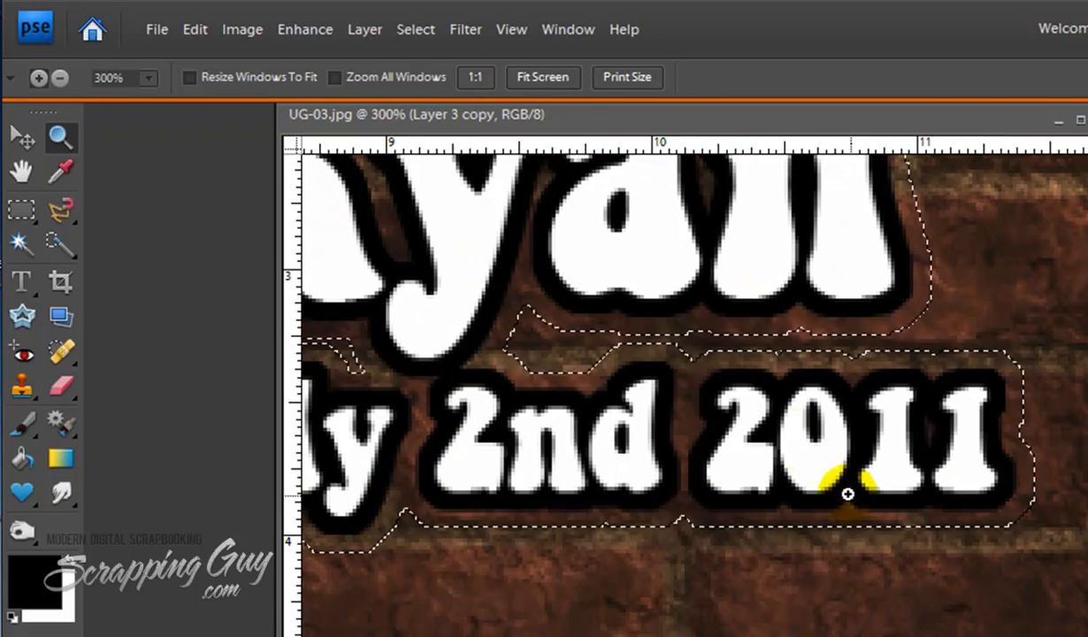
{"action": "left_click", "coordinate": [753, 445], "text": "alt"}
{"action": "left_click", "coordinate": [739, 435], "text": "alt"}
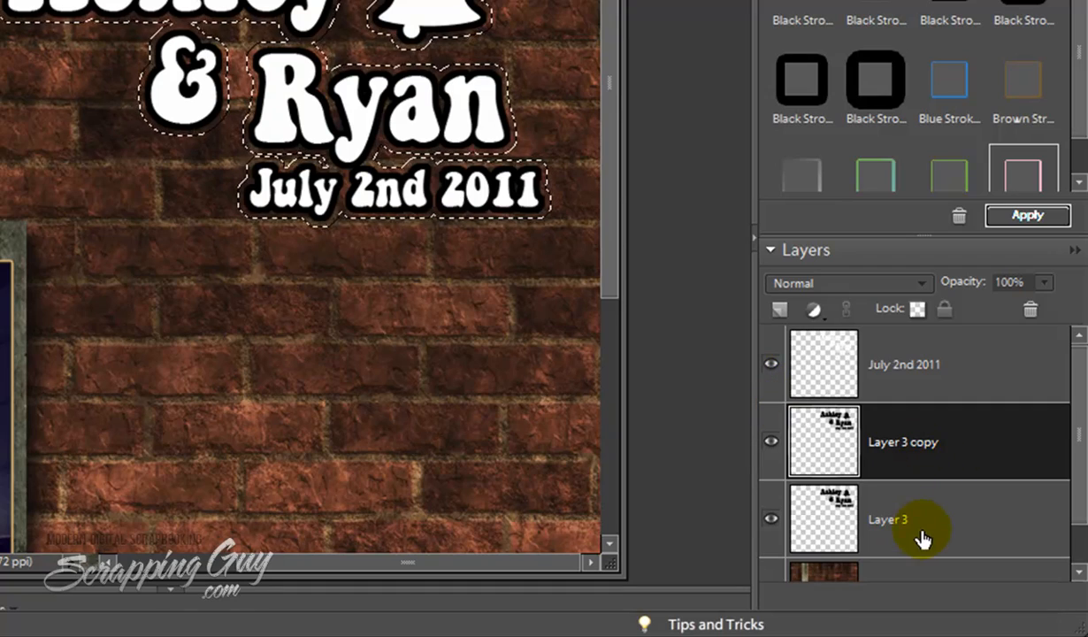
Fill the expanded selection on Layer 3 with white using the Paint Bucket.
{"action": "left_click", "coordinate": [924, 529]}
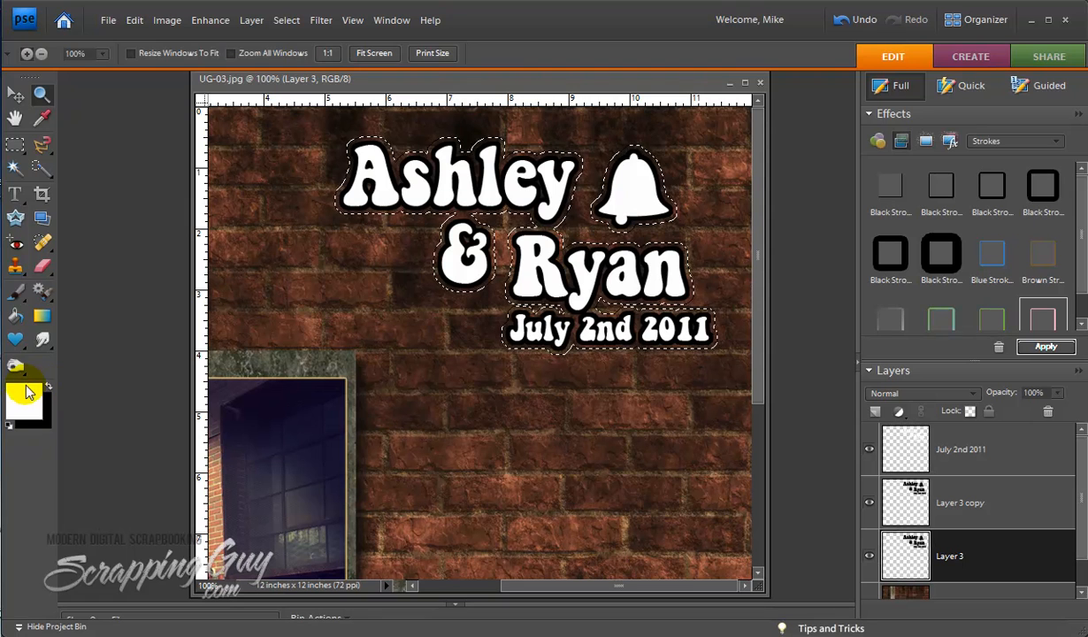
{"action": "left_click", "coordinate": [15, 315]}
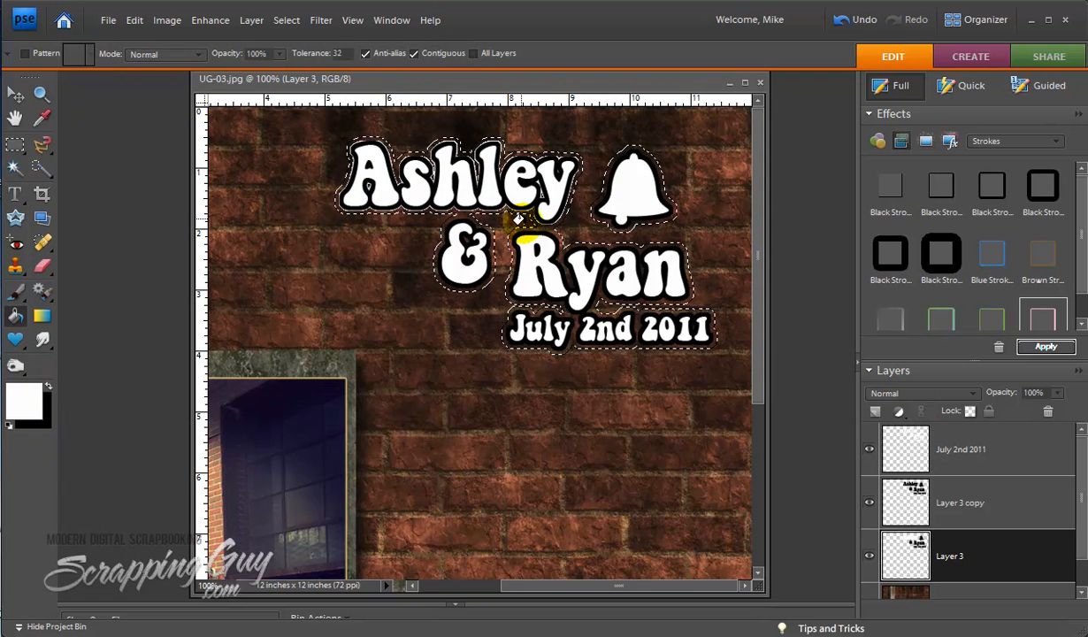
{"action": "left_click", "coordinate": [443, 263]}
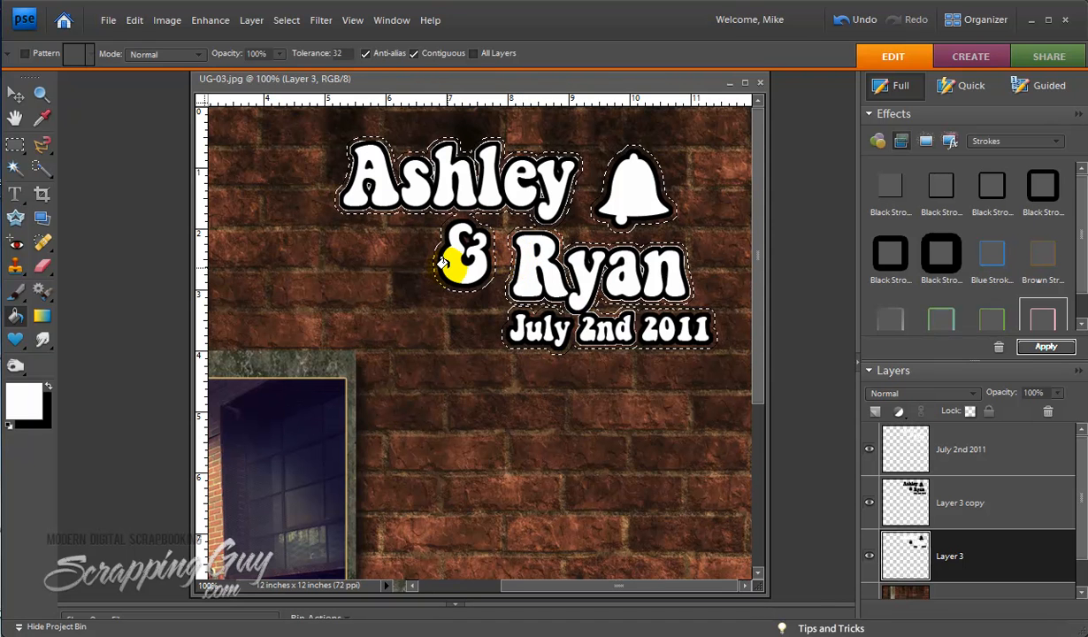
{"action": "left_click", "coordinate": [479, 302]}
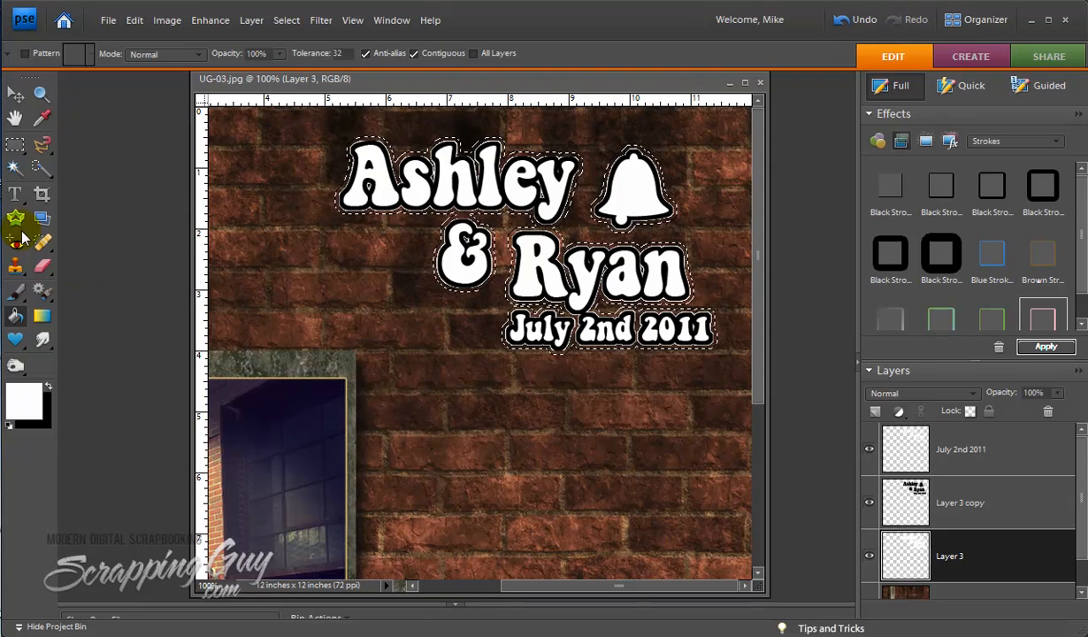
Fill the remaining gap between the black outline and the selection edge with white, starting beside the letter A.
{"action": "left_click", "coordinate": [49, 96]}
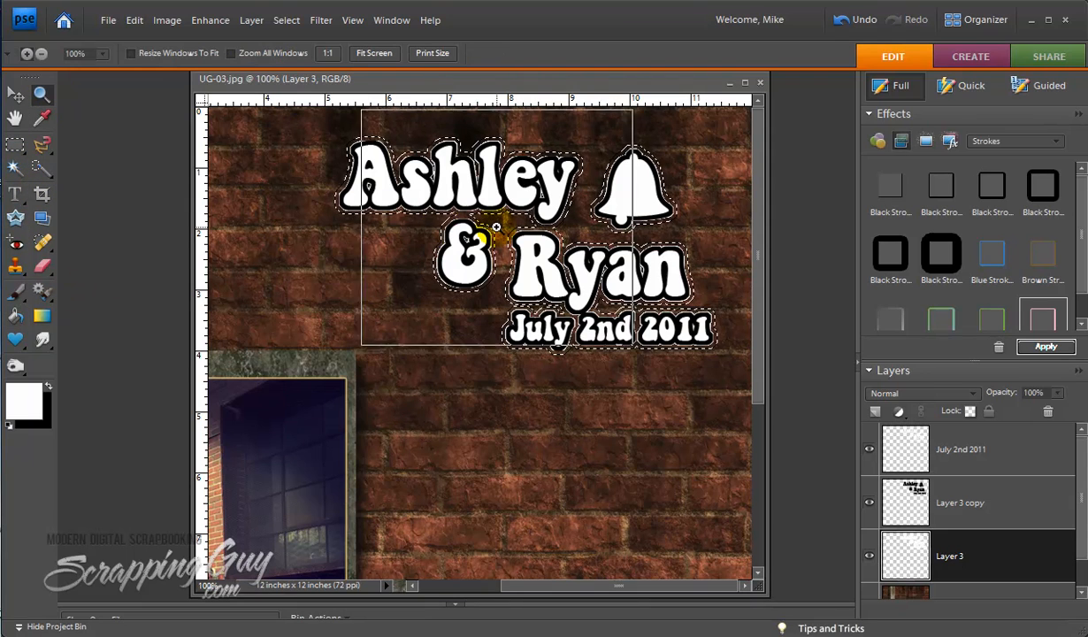
{"action": "left_click", "coordinate": [496, 228]}
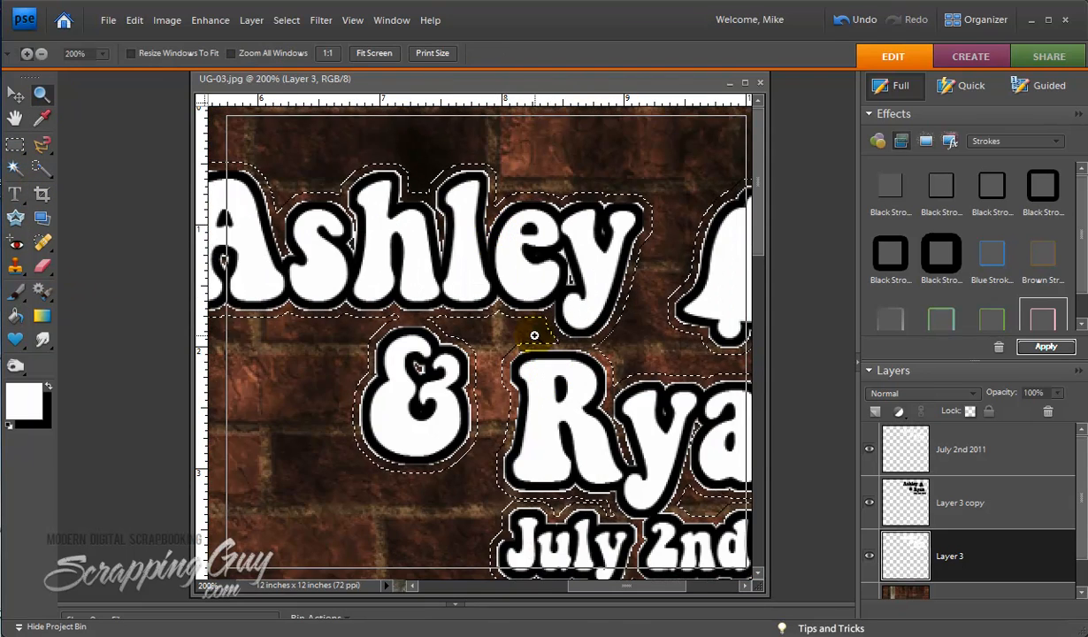
{"action": "left_click", "coordinate": [534, 335]}
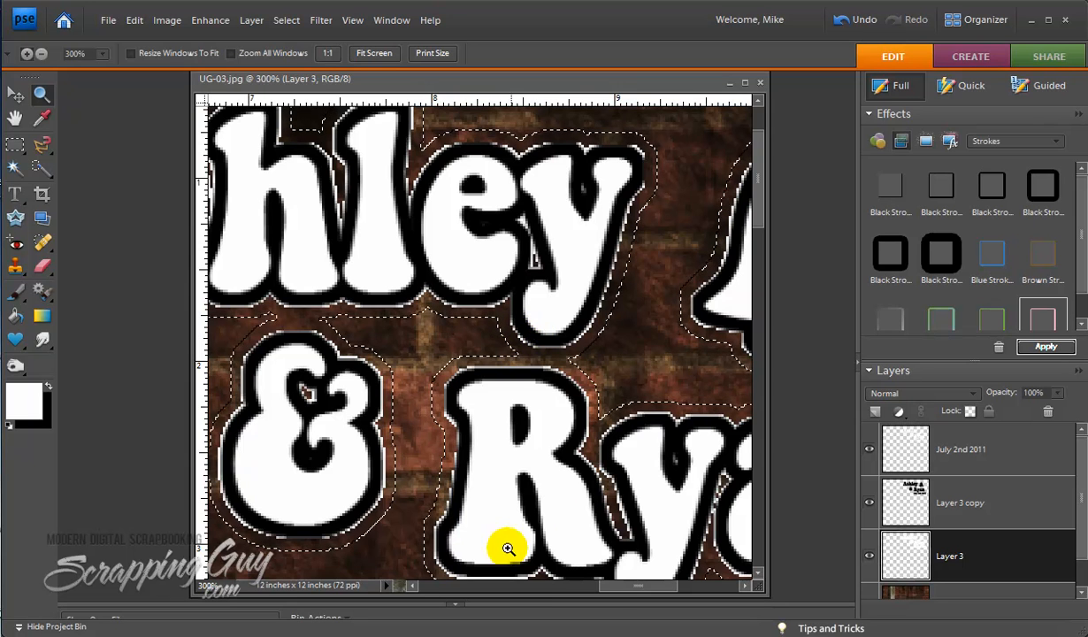
{"action": "mouse_move", "coordinate": [619, 583]}
{"action": "left_mouse_down"}
{"action": "mouse_move", "coordinate": [534, 594]}
{"action": "mouse_move", "coordinate": [553, 590]}
{"action": "left_mouse_up"}
{"action": "left_click", "coordinate": [15, 316]}
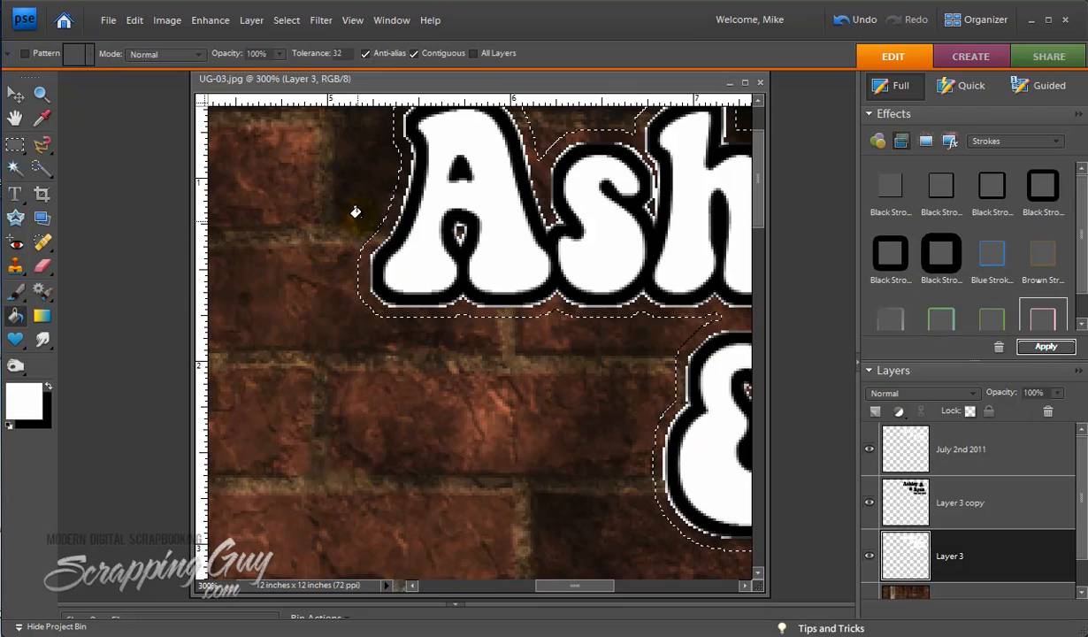
{"action": "left_click", "coordinate": [388, 214]}
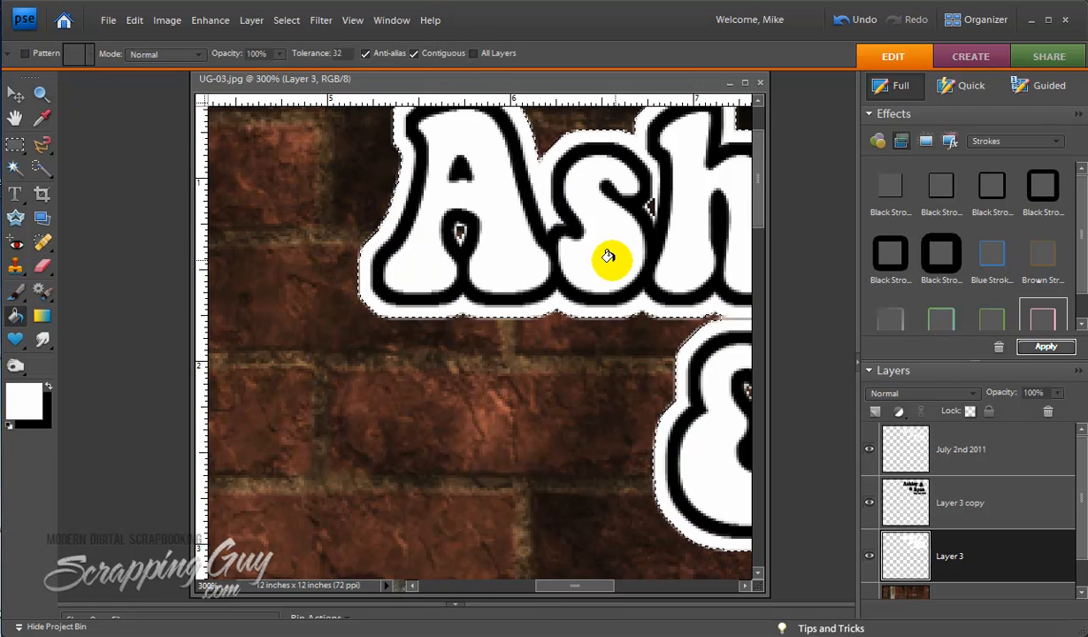
{"action": "left_click_drag", "start_coordinate": [575, 588], "coordinate": [622, 588]}
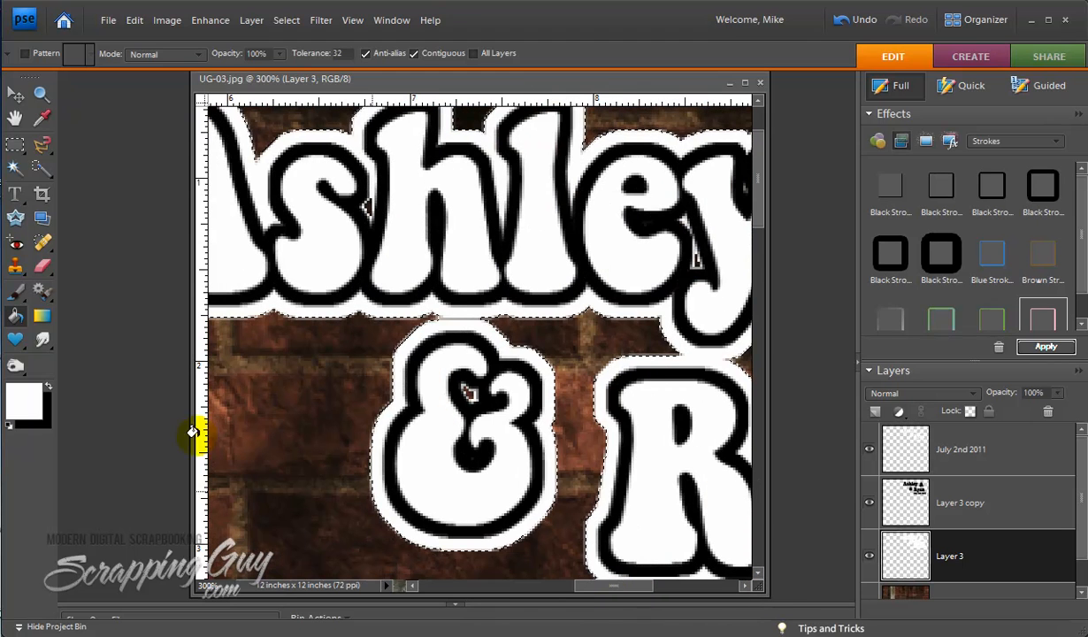
Undo the white fills on Layer 3 and the 5-pixel selection expansion, with Layer 3 copy active again.
{"action": "left_click", "coordinate": [42, 94]}
{"action": "left_click", "coordinate": [540, 414], "text": "alt"}
{"action": "left_click", "coordinate": [611, 418], "text": "alt"}
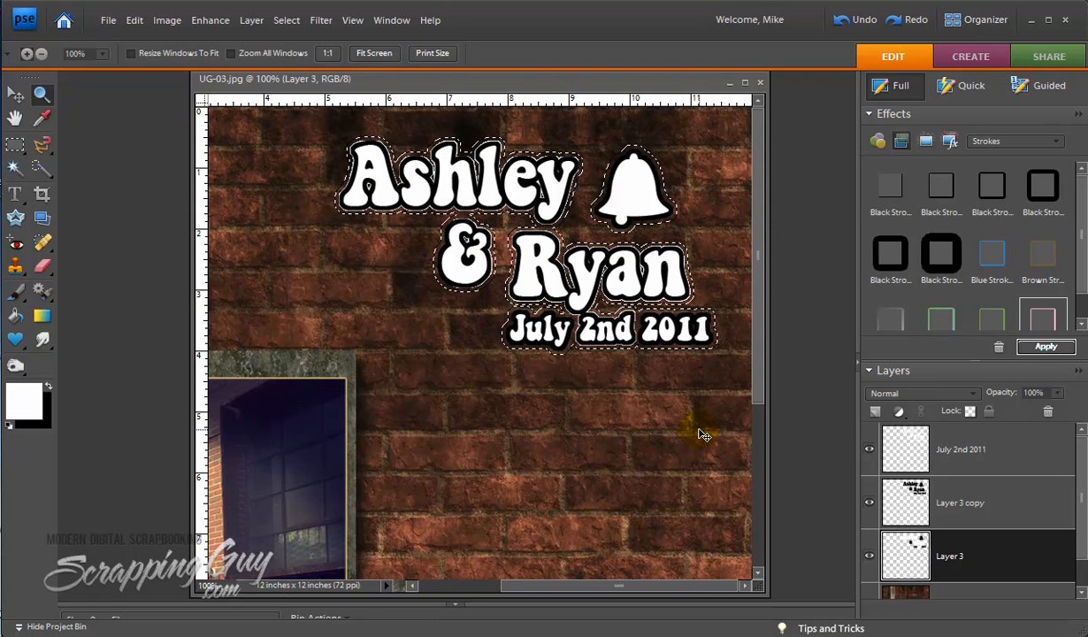
{"action": "key", "text": "alt+bracketright"}
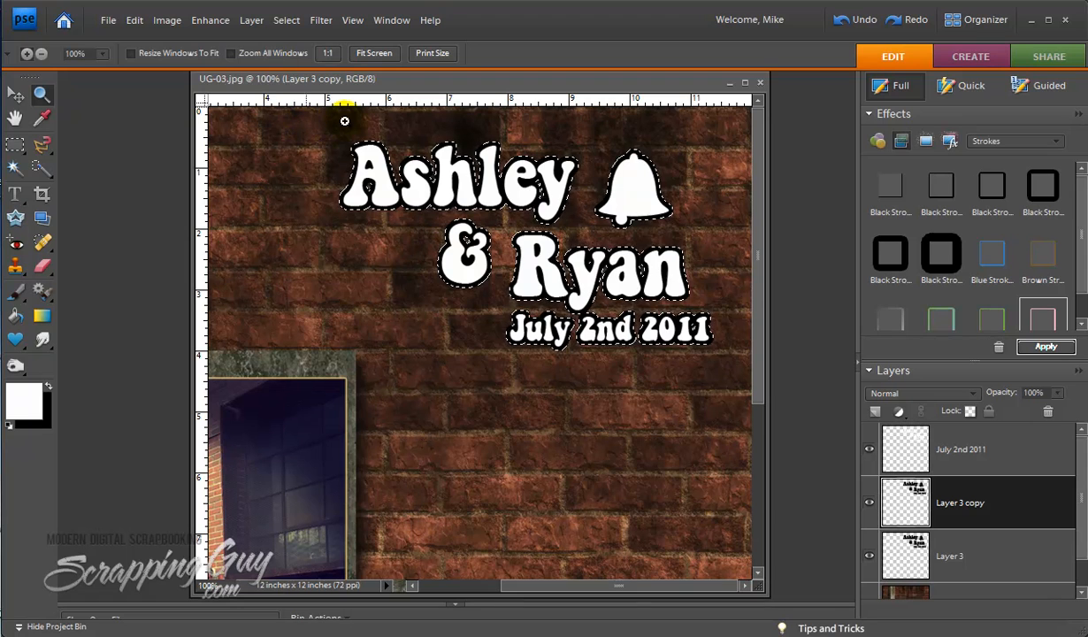
Expand the outline selection around the names, bell and date by 3 pixels.
{"action": "left_click", "coordinate": [279, 23]}
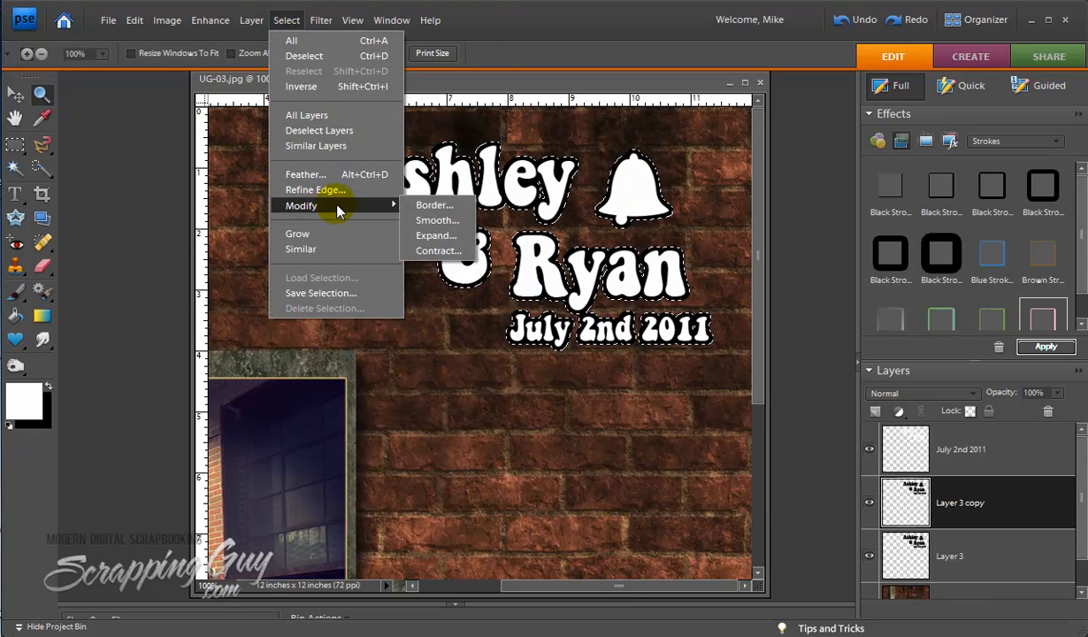
{"action": "left_click", "coordinate": [444, 240]}
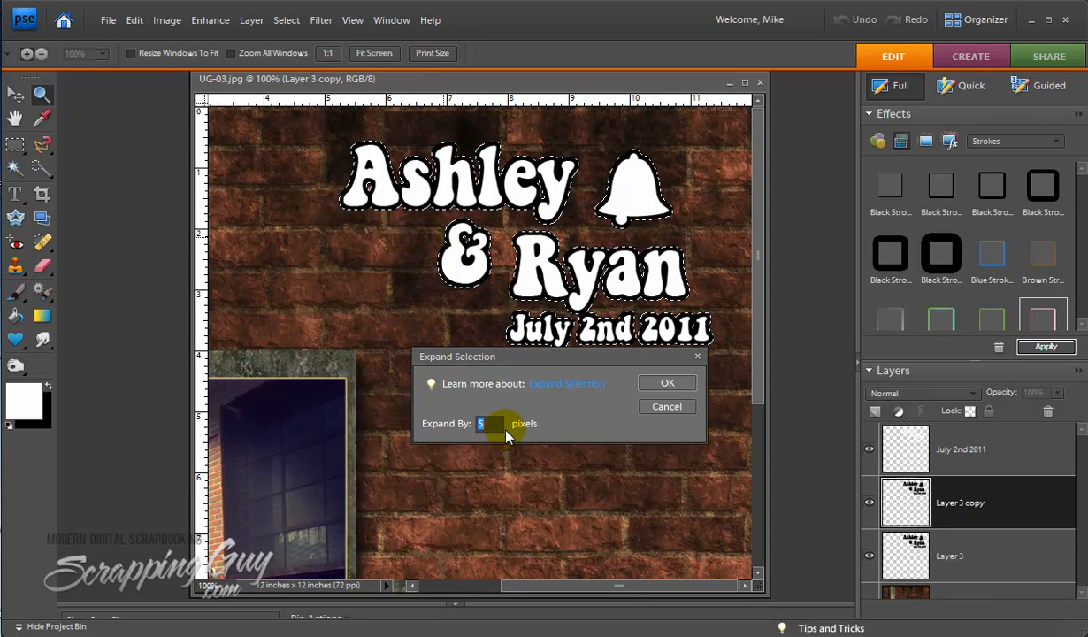
{"action": "type", "text": "2"}
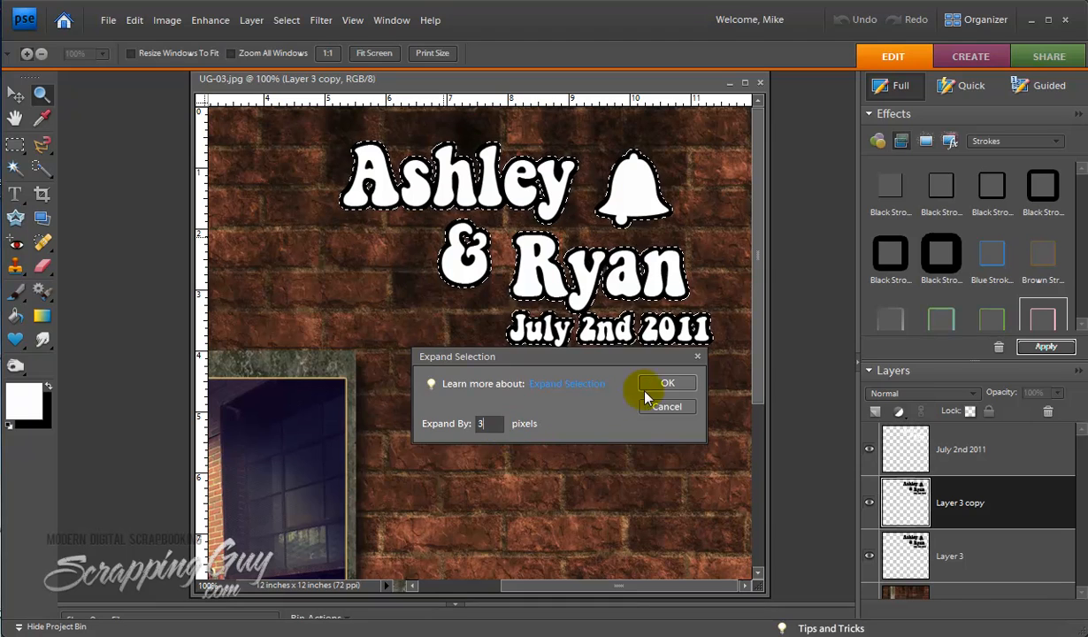
{"action": "left_click", "coordinate": [653, 382]}
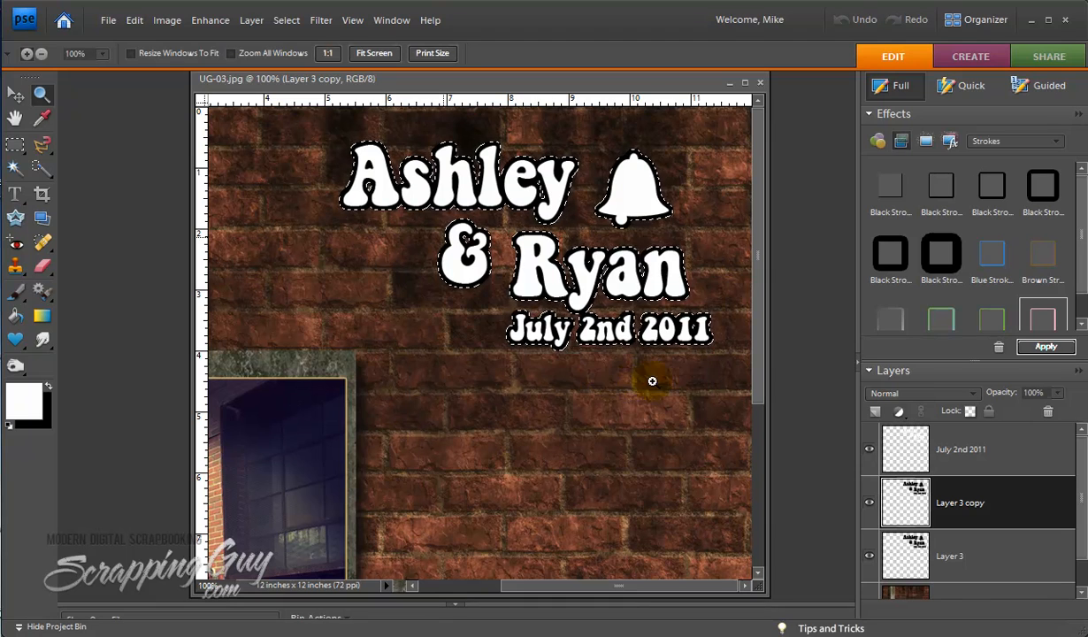
{"action": "left_click", "coordinate": [563, 263]}
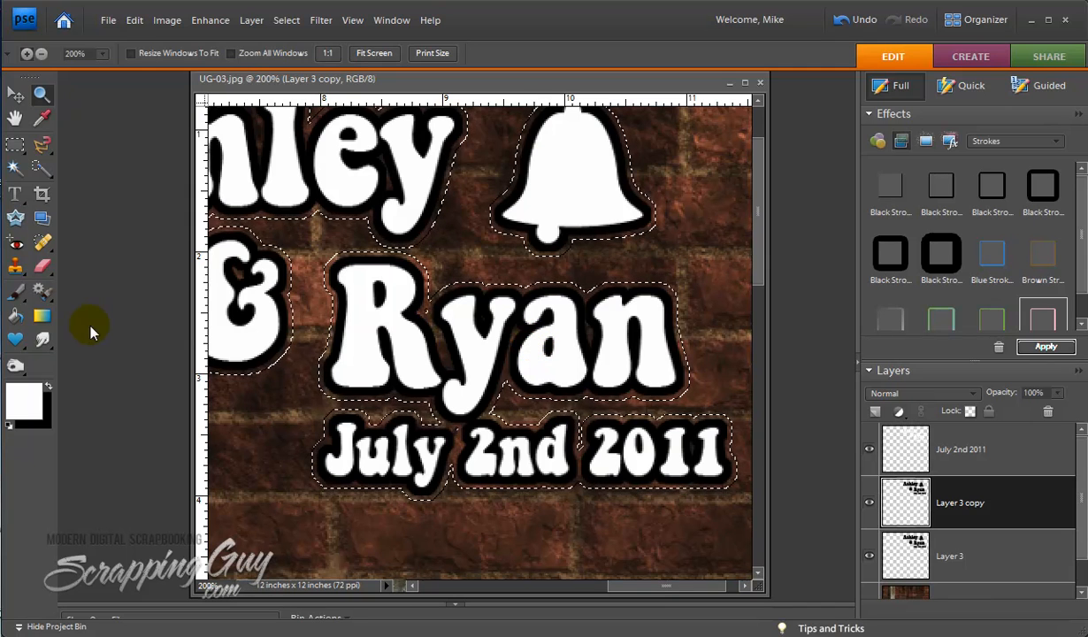
Fill the expanded selection on Layer 3 with white using the Paint Bucket, starting beside the letter R.
{"action": "left_click", "coordinate": [915, 552]}
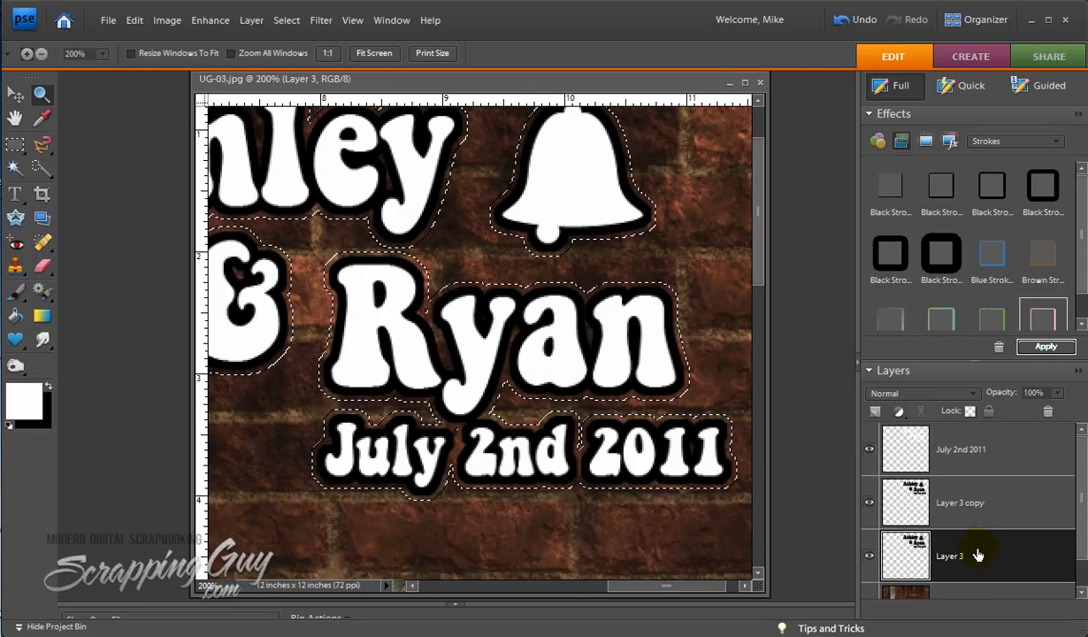
{"action": "left_click", "coordinate": [16, 313]}
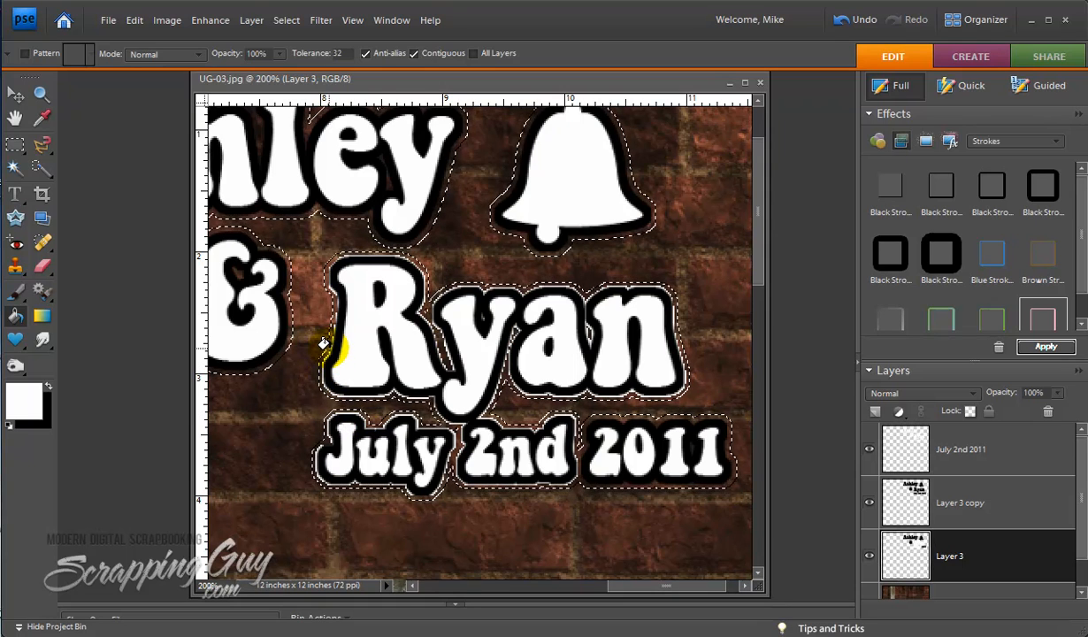
{"action": "left_click", "coordinate": [323, 343]}
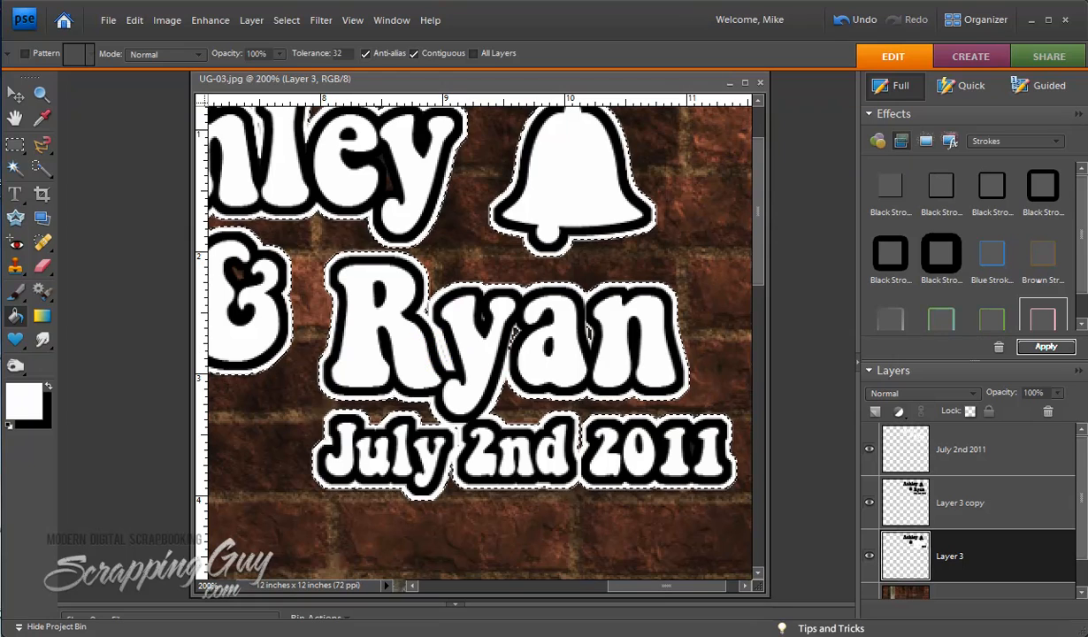
{"action": "left_click", "coordinate": [41, 93]}
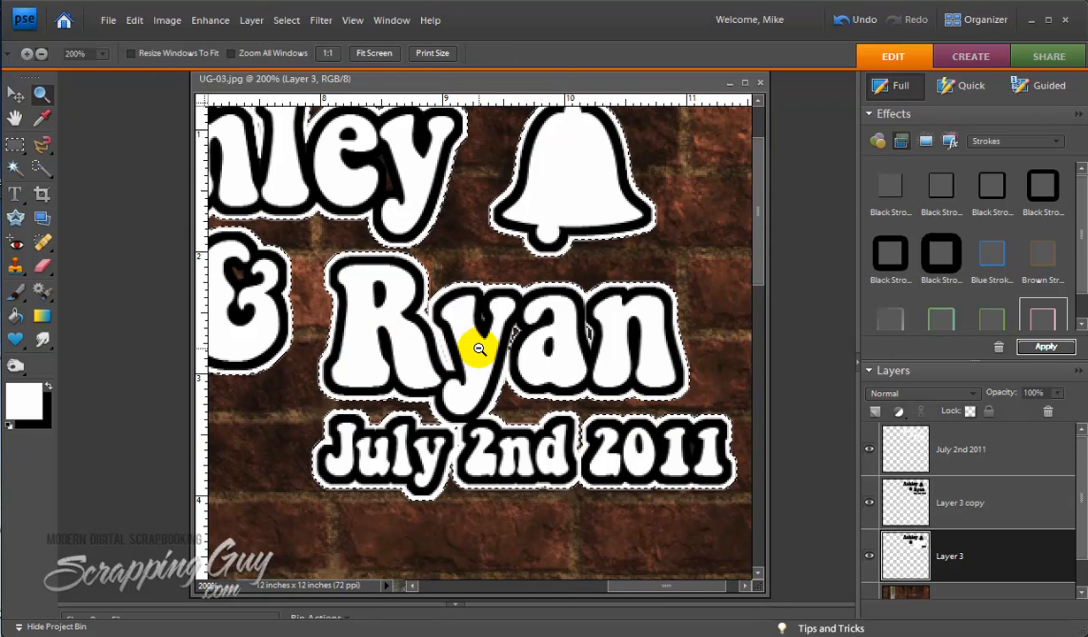
{"action": "left_click", "coordinate": [479, 349], "text": "alt"}
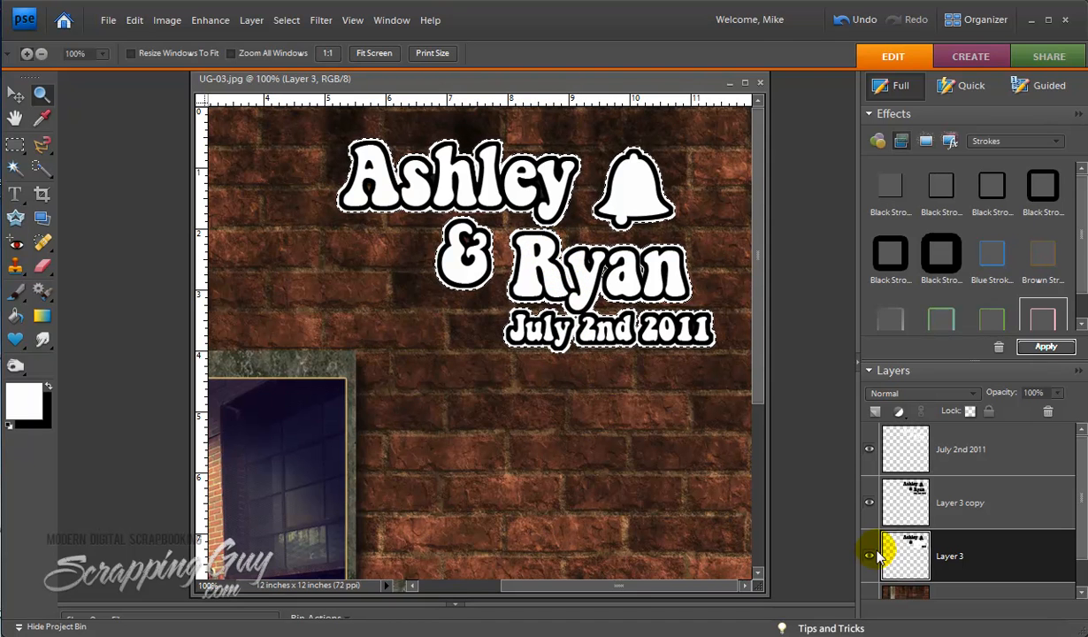
Check the outline with Layer 2 temporarily hidden, and fill the remaining black areas of Layer 3 with white.
{"action": "scroll", "coordinate": [1072, 497], "scroll_direction": "down", "scroll_amount": 2}
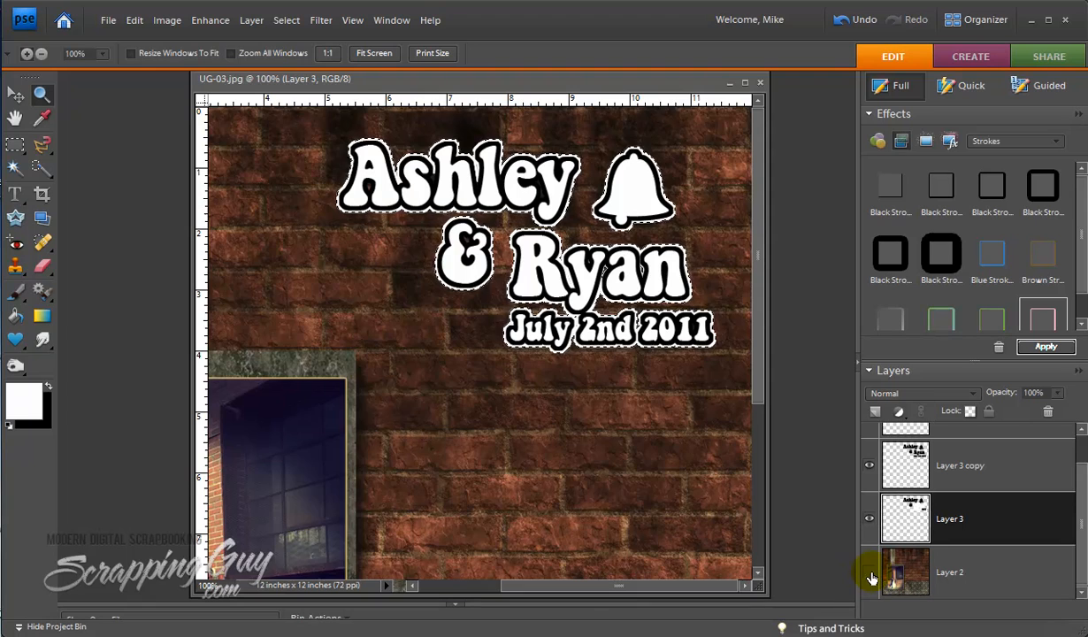
{"action": "left_click", "coordinate": [869, 573]}
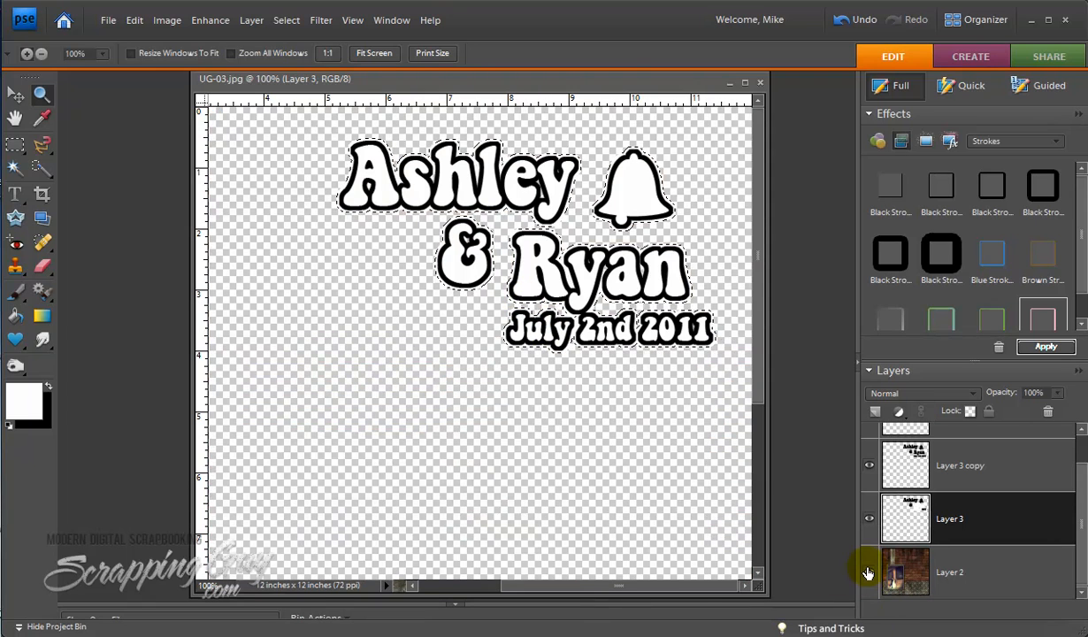
{"action": "left_click", "coordinate": [869, 571]}
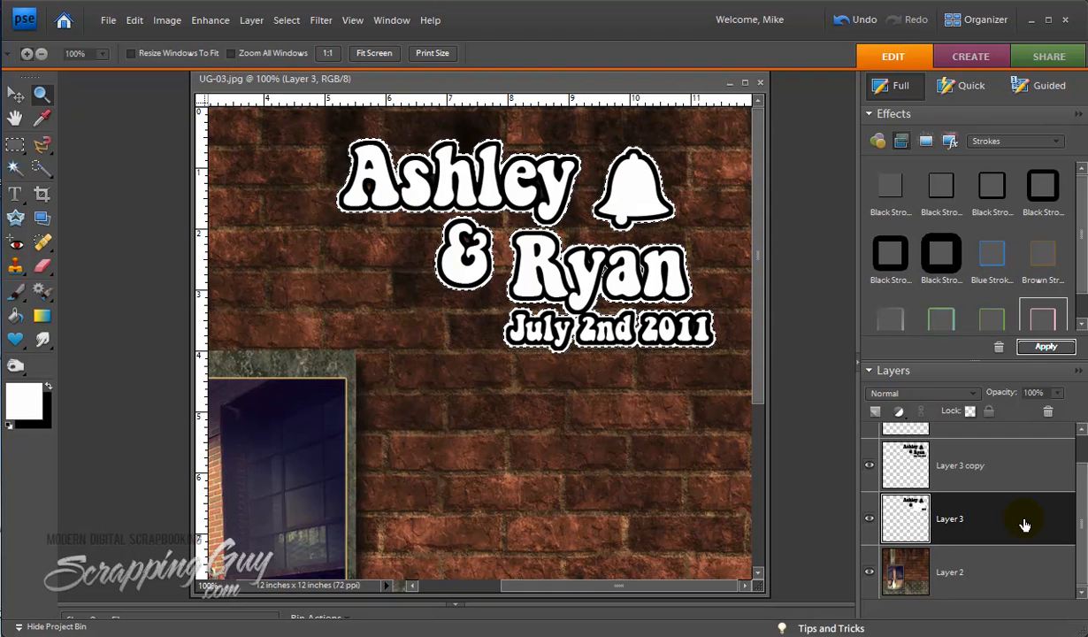
{"action": "left_click", "coordinate": [15, 315]}
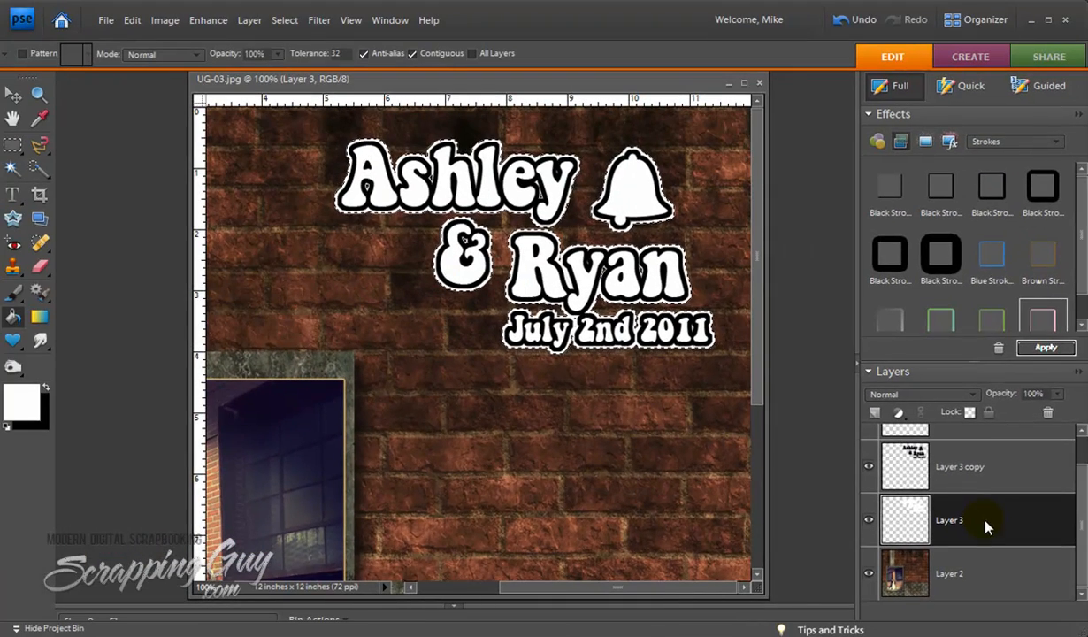
Duplicate the white Layer 3 and make the original Layer 3 beneath the copy active.
{"action": "right_click", "coordinate": [902, 437]}
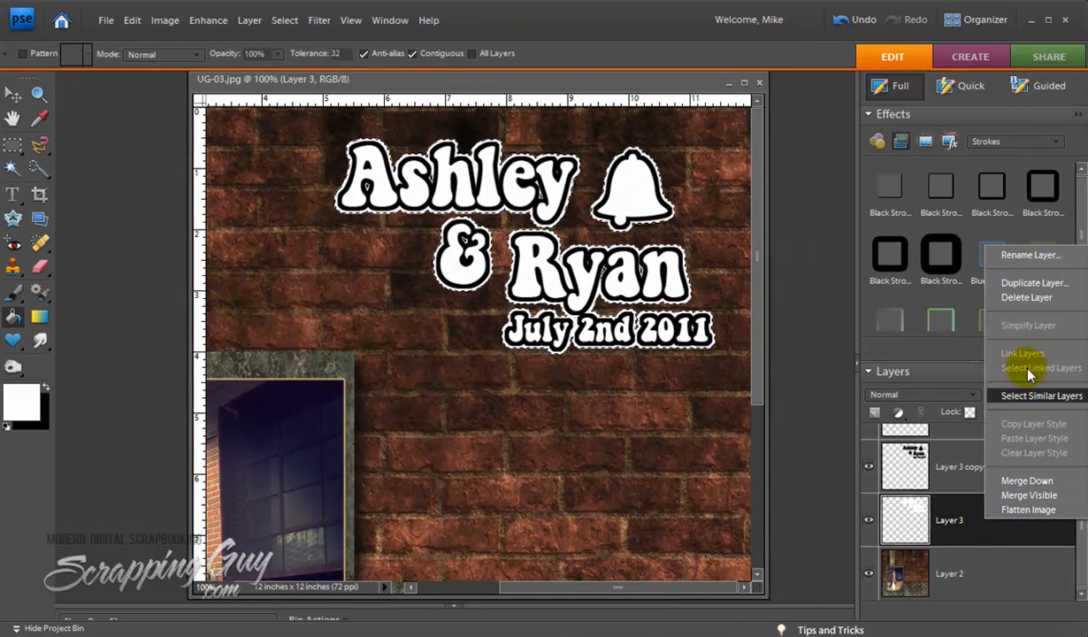
{"action": "left_click", "coordinate": [1033, 283]}
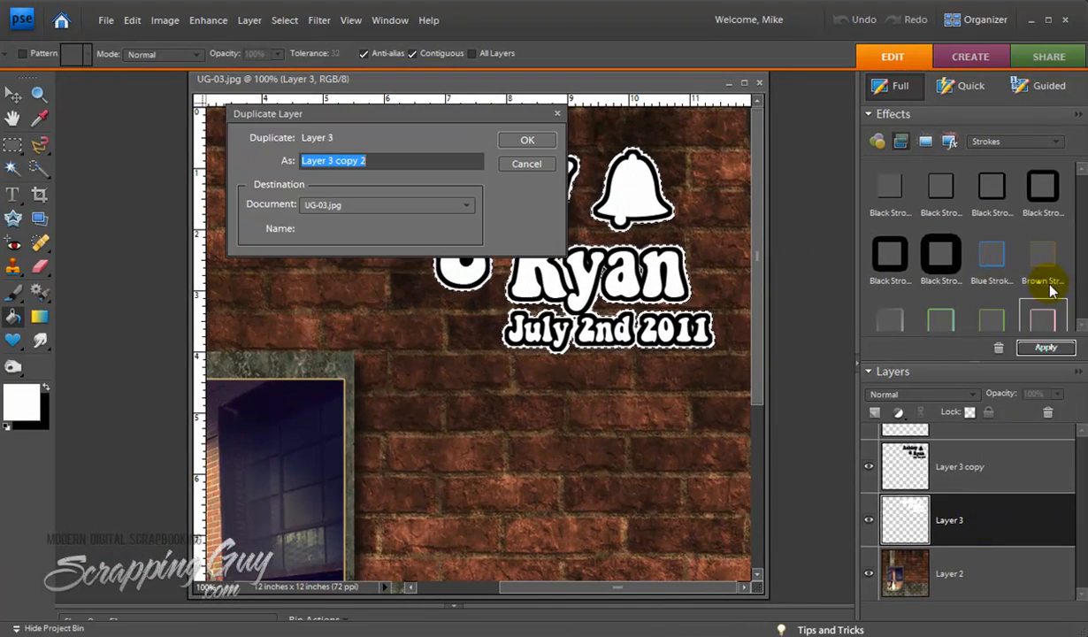
{"action": "left_click", "coordinate": [521, 139]}
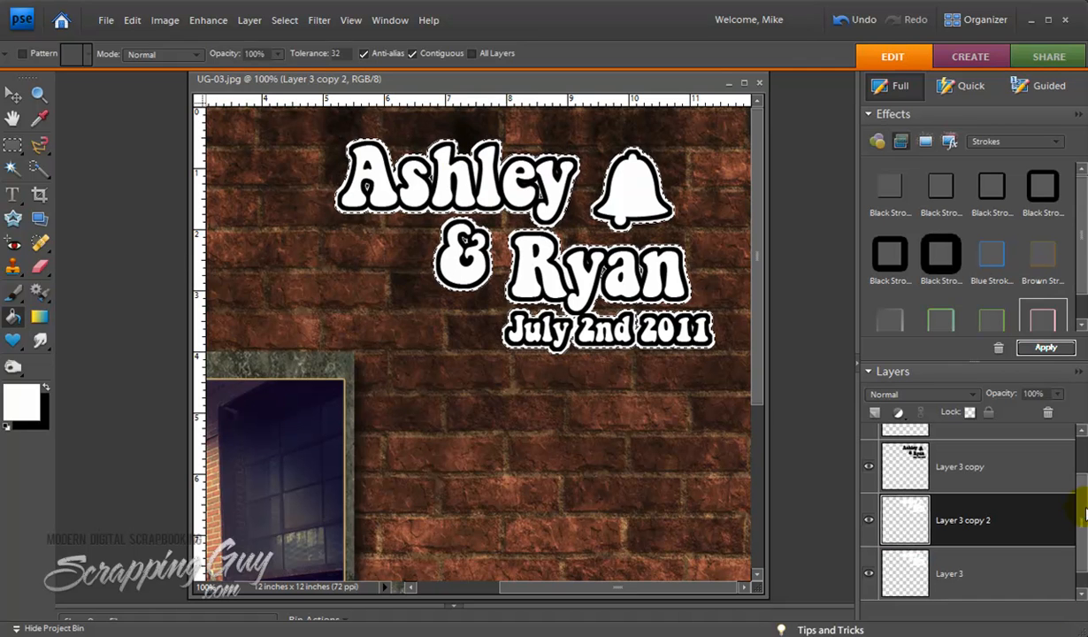
{"action": "scroll", "coordinate": [1065, 531], "scroll_direction": "down", "scroll_amount": 2}
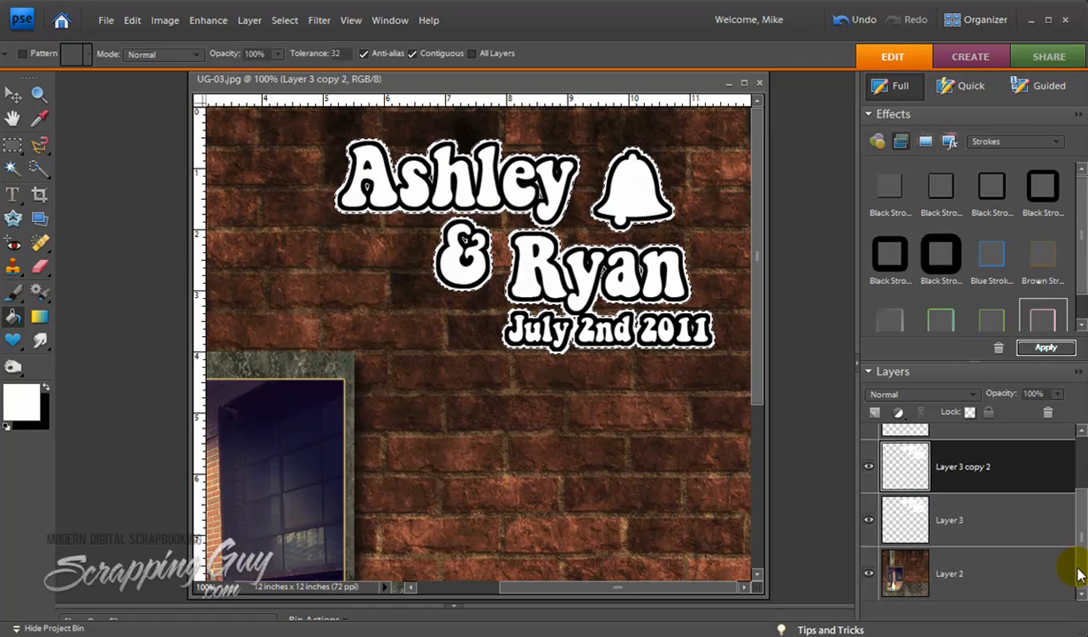
{"action": "left_click", "coordinate": [970, 523]}
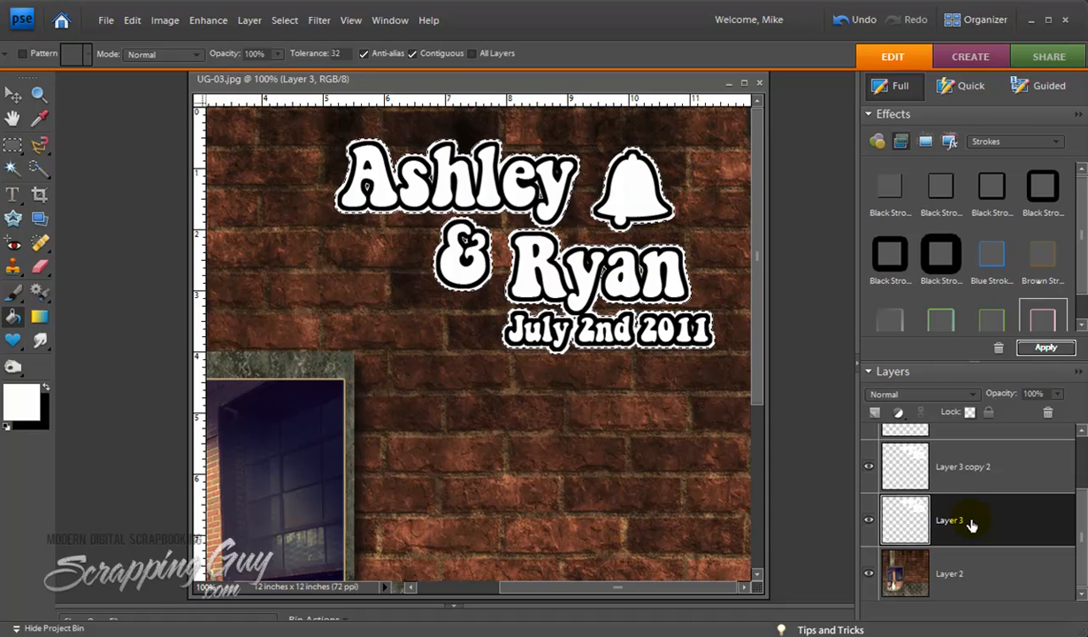
Switch the foreground color to black and expand the selection outward beyond the white outline.
{"action": "left_click", "coordinate": [45, 387]}
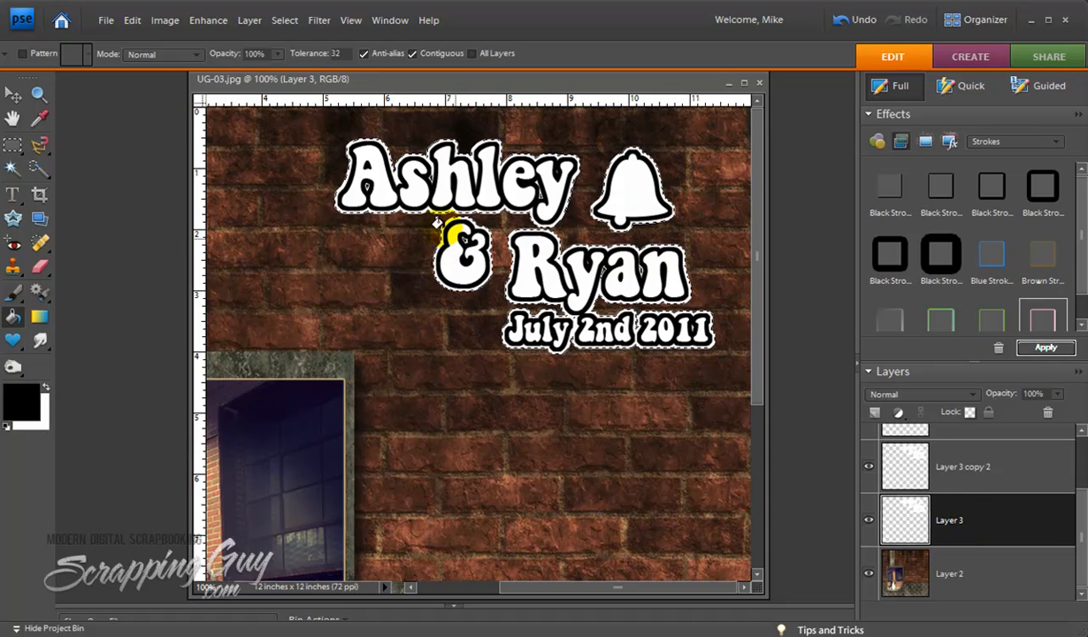
{"action": "left_click", "coordinate": [295, 22]}
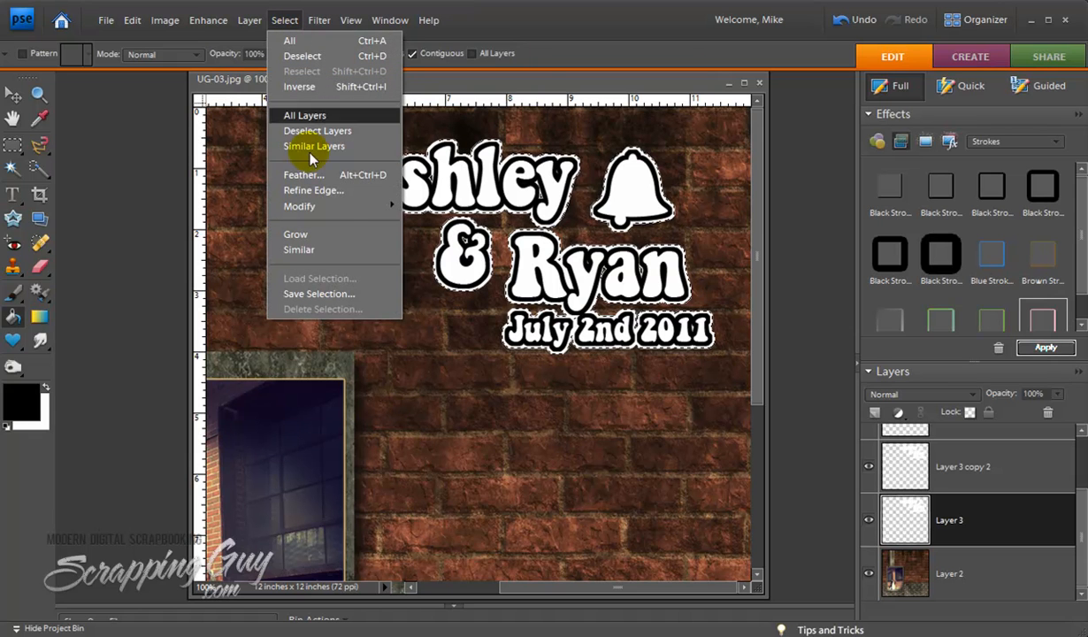
{"action": "mouse_move", "coordinate": [348, 210]}
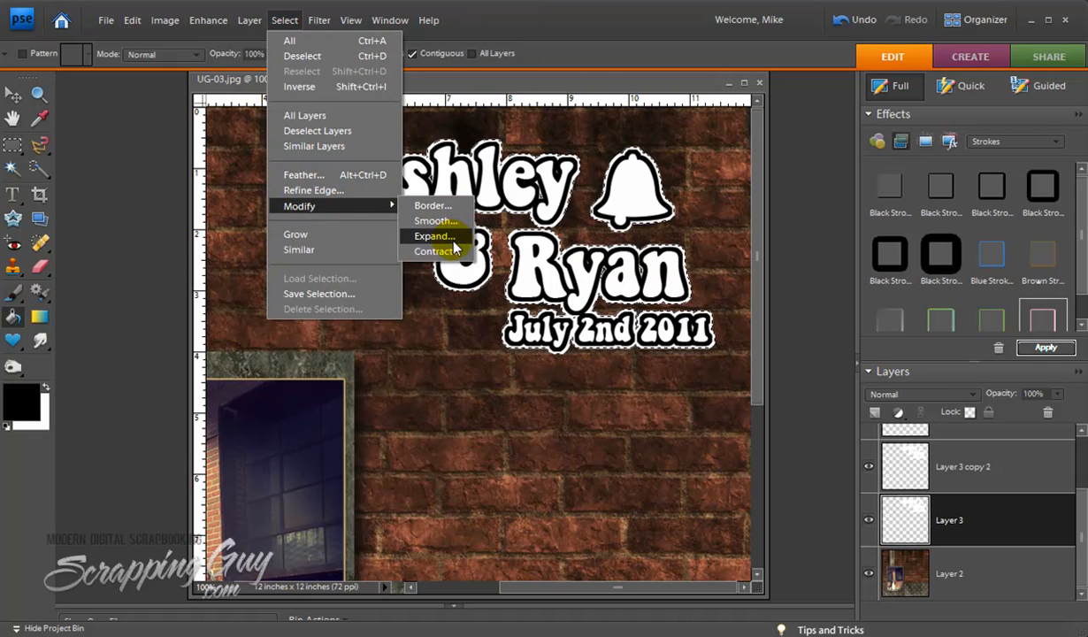
{"action": "left_click", "coordinate": [434, 235]}
{"action": "left_click", "coordinate": [668, 386]}
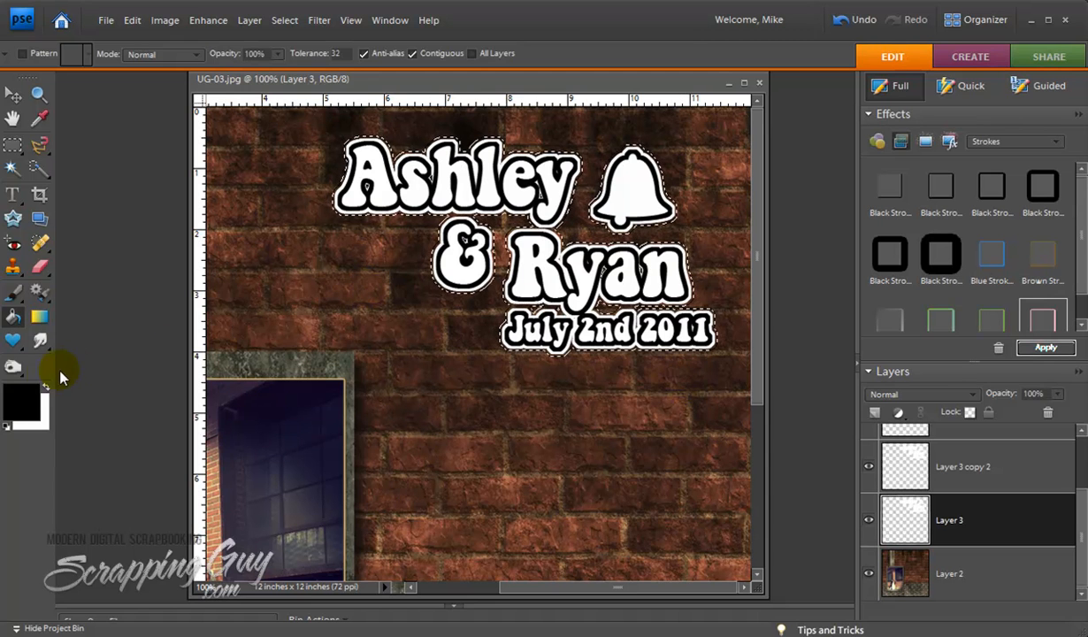
Fill the expanded selection on Layer 3 with black using the Paint Bucket.
{"action": "left_click", "coordinate": [886, 518]}
{"action": "left_click", "coordinate": [352, 194]}
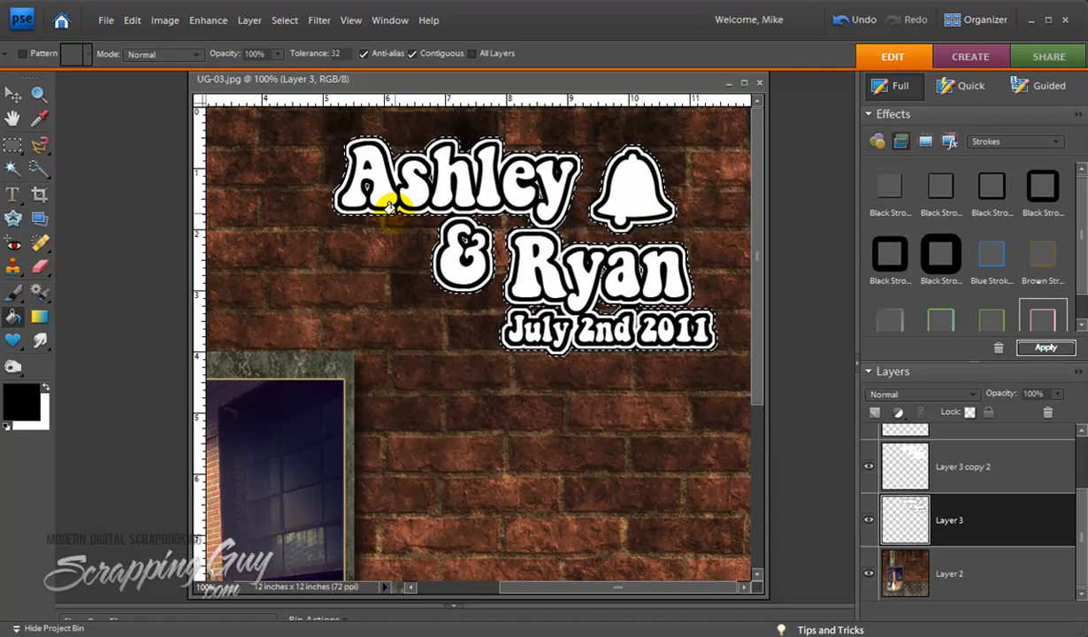
{"action": "left_click", "coordinate": [39, 93]}
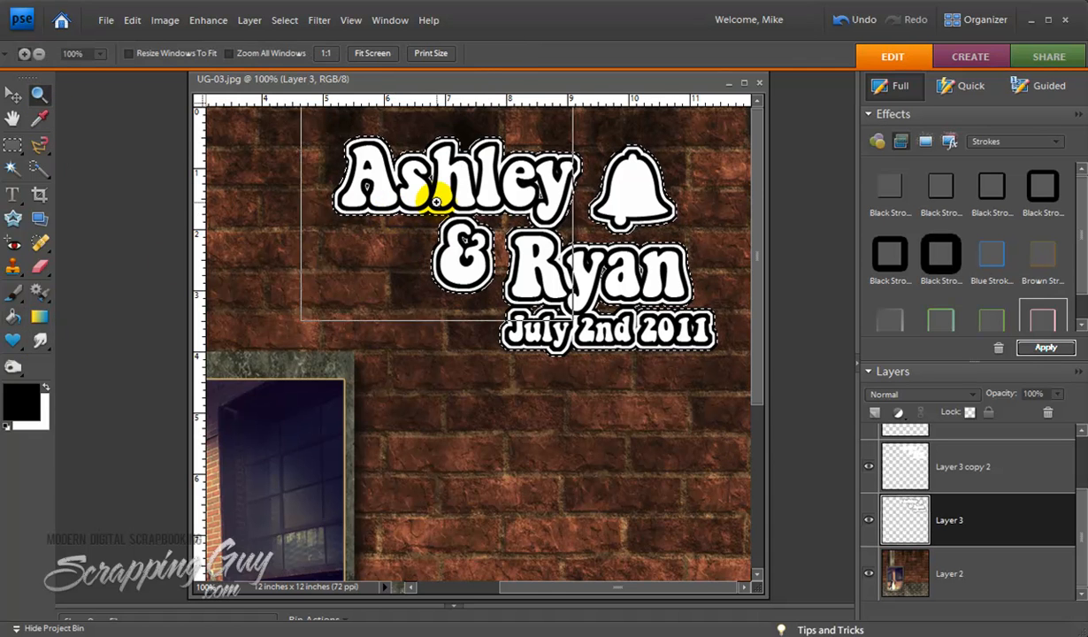
{"action": "left_click", "coordinate": [435, 202]}
{"action": "left_click", "coordinate": [641, 384]}
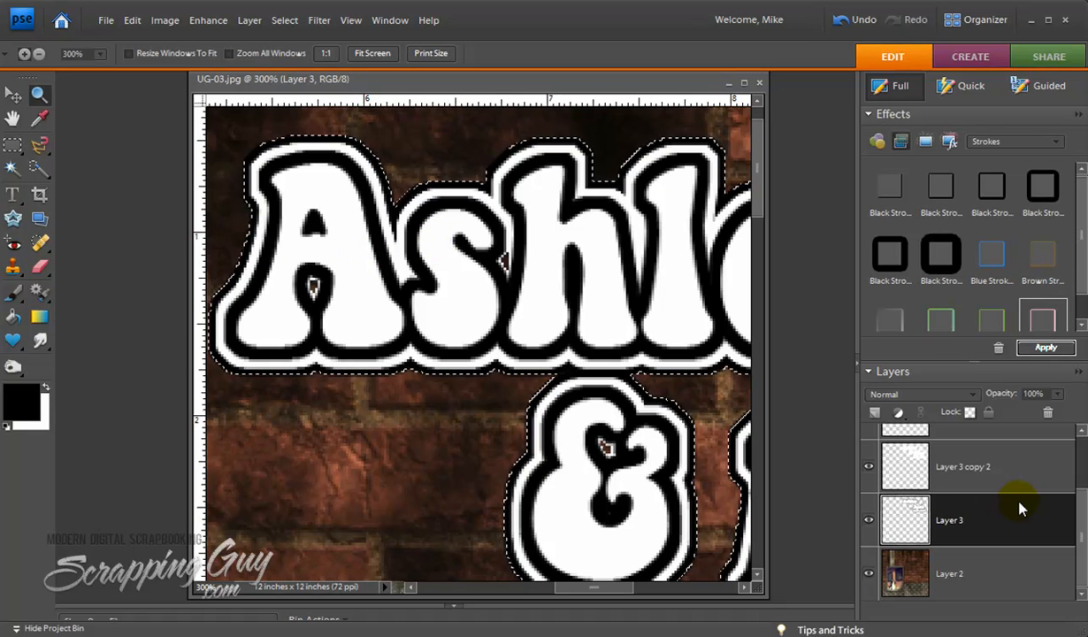
Examine the stacked black and white outlines up close with Layer 2 temporarily hidden, and against the whole brick-wall page.
{"action": "left_click", "coordinate": [866, 574]}
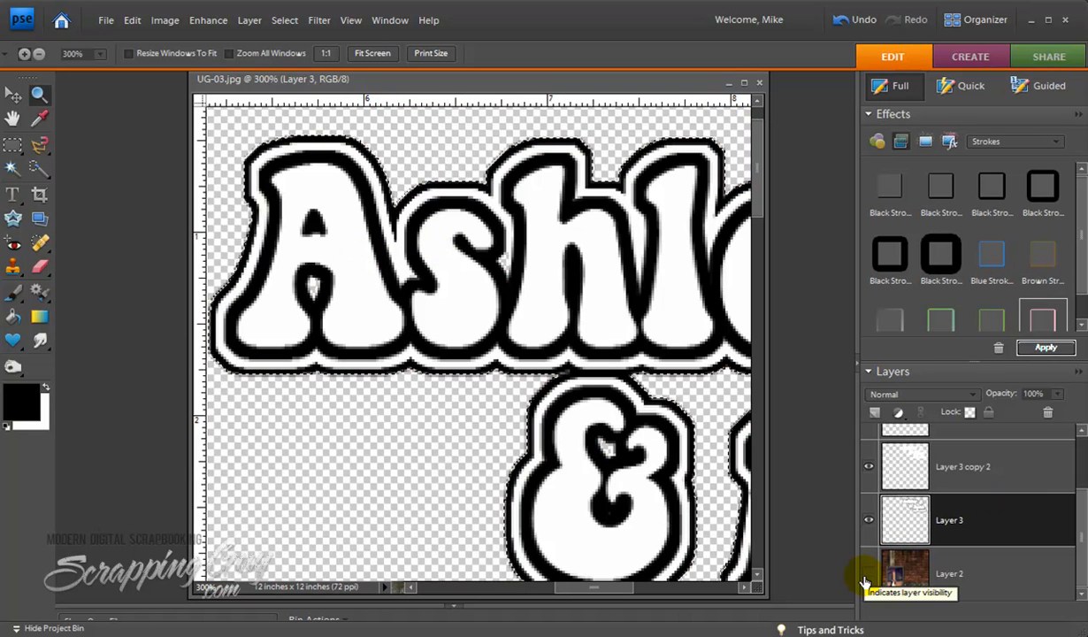
{"action": "left_click_drag", "start_coordinate": [619, 585], "coordinate": [706, 553]}
{"action": "left_click_drag", "start_coordinate": [758, 201], "coordinate": [767, 271]}
{"action": "left_click_drag", "start_coordinate": [625, 590], "coordinate": [600, 594]}
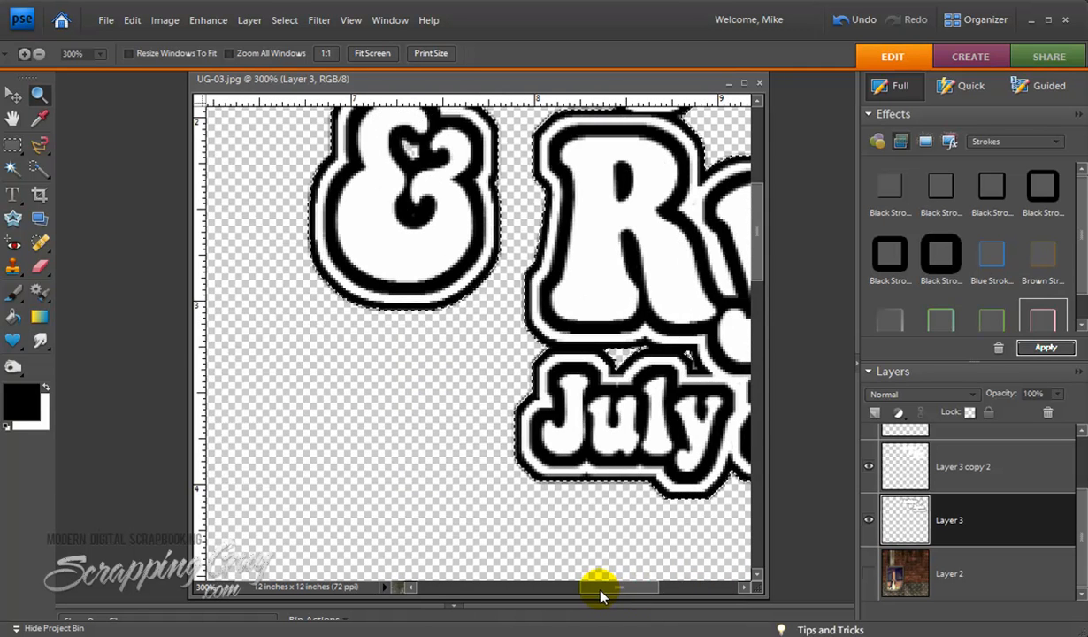
{"action": "left_click", "coordinate": [871, 575]}
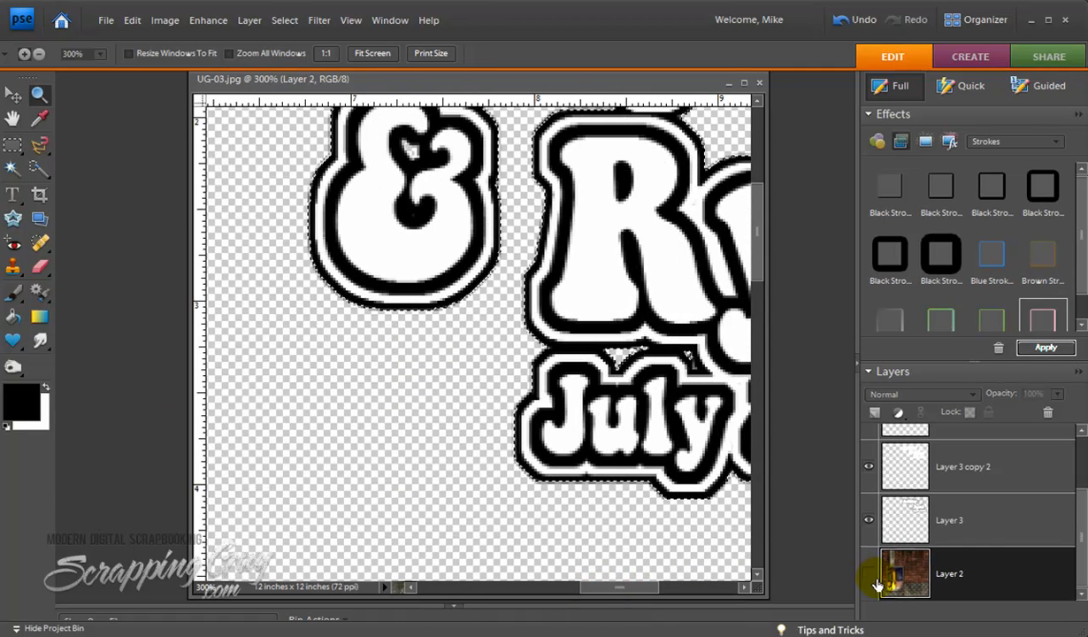
{"action": "left_click", "coordinate": [869, 573]}
{"action": "left_click", "coordinate": [39, 93]}
{"action": "left_click", "coordinate": [509, 288], "text": "alt"}
{"action": "left_click", "coordinate": [506, 292], "text": "alt"}
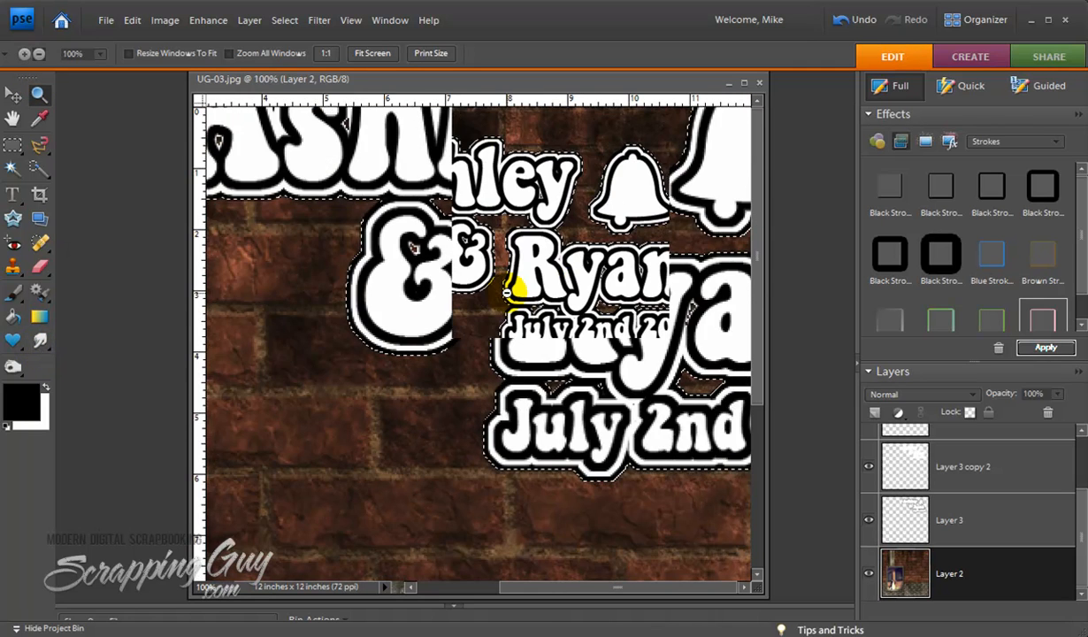
{"action": "left_click", "coordinate": [513, 242], "text": "alt"}
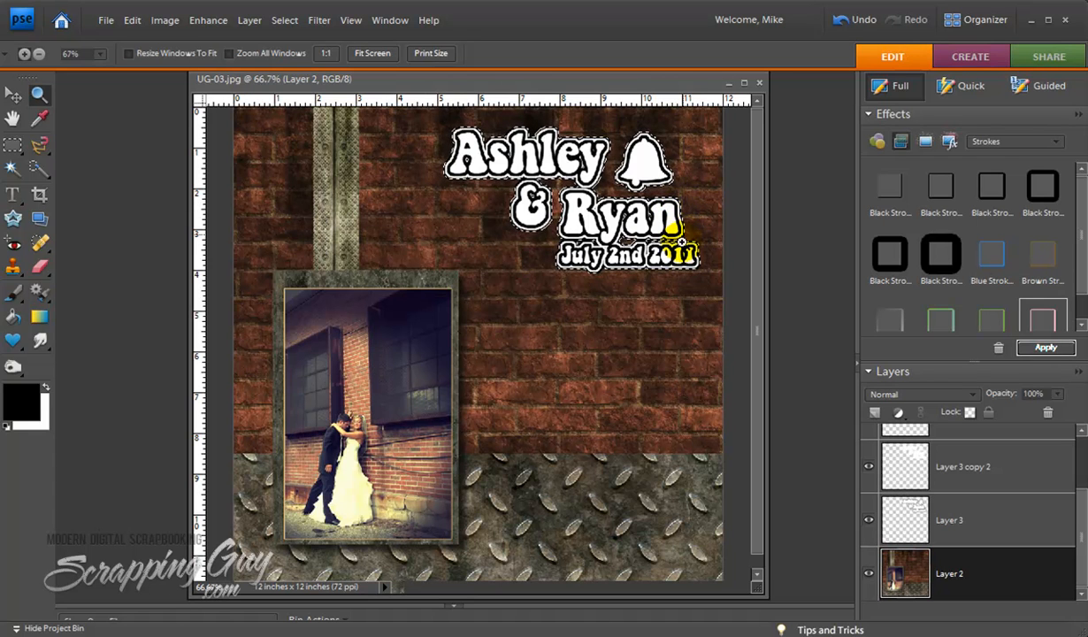
{"action": "left_click", "coordinate": [604, 216]}
{"action": "left_click", "coordinate": [657, 285]}
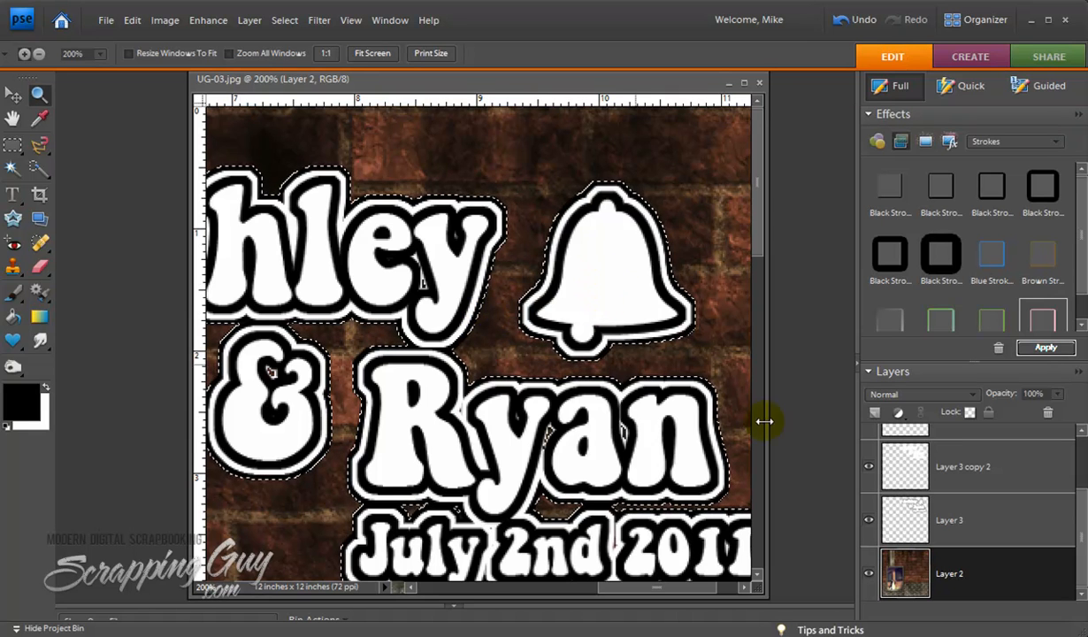
Make the July 2nd 2011 layer at the top of the layer stack active.
{"action": "left_click_drag", "start_coordinate": [1080, 497], "coordinate": [1081, 455]}
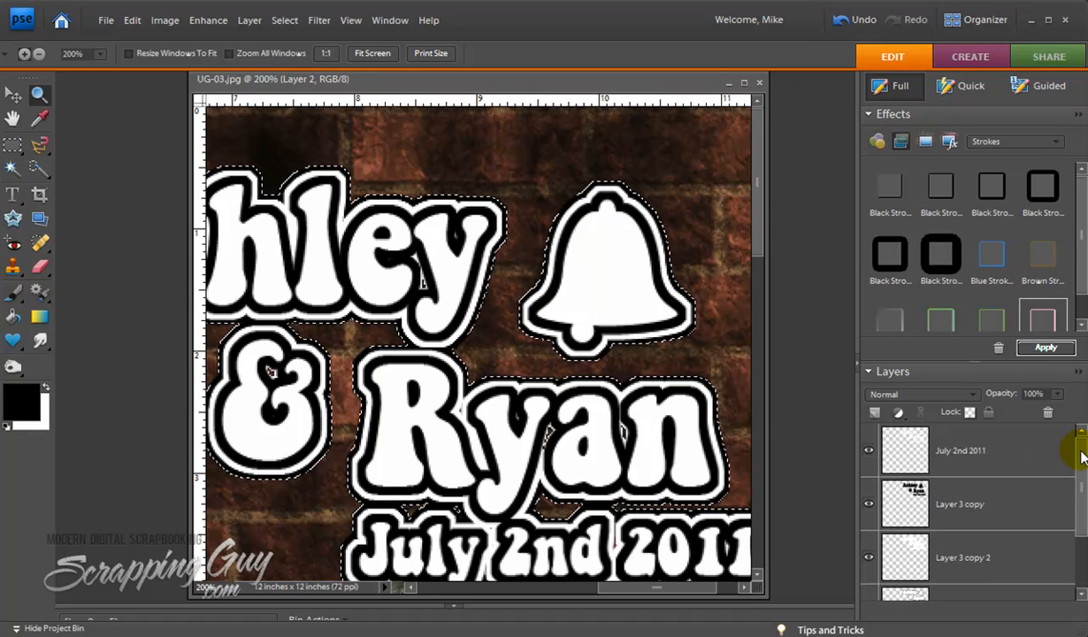
{"action": "left_click", "coordinate": [902, 445]}
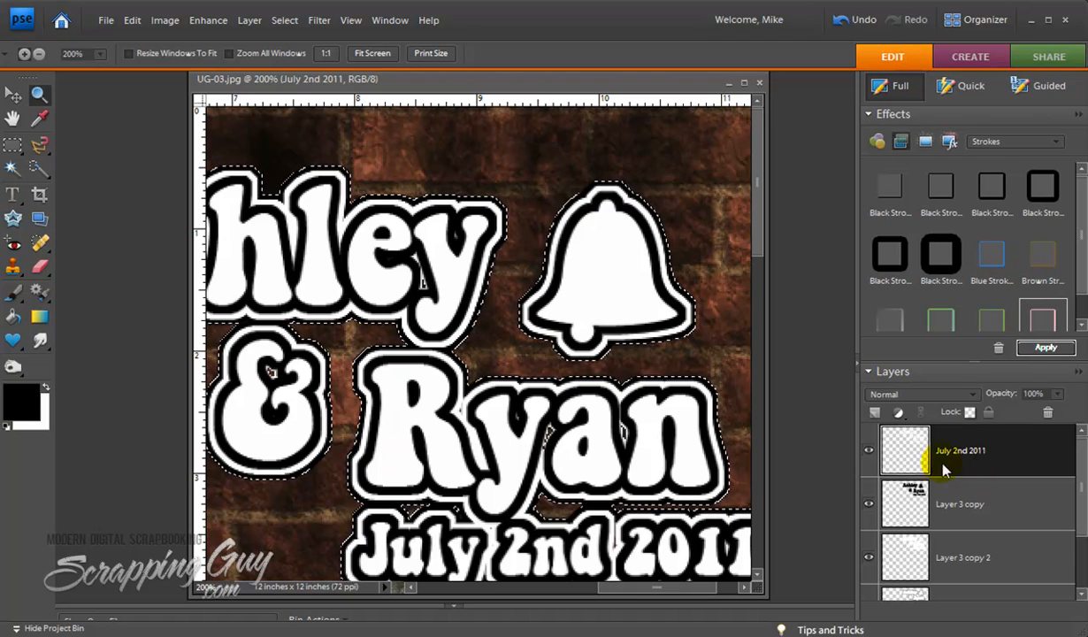
{"action": "left_click", "coordinate": [906, 455]}
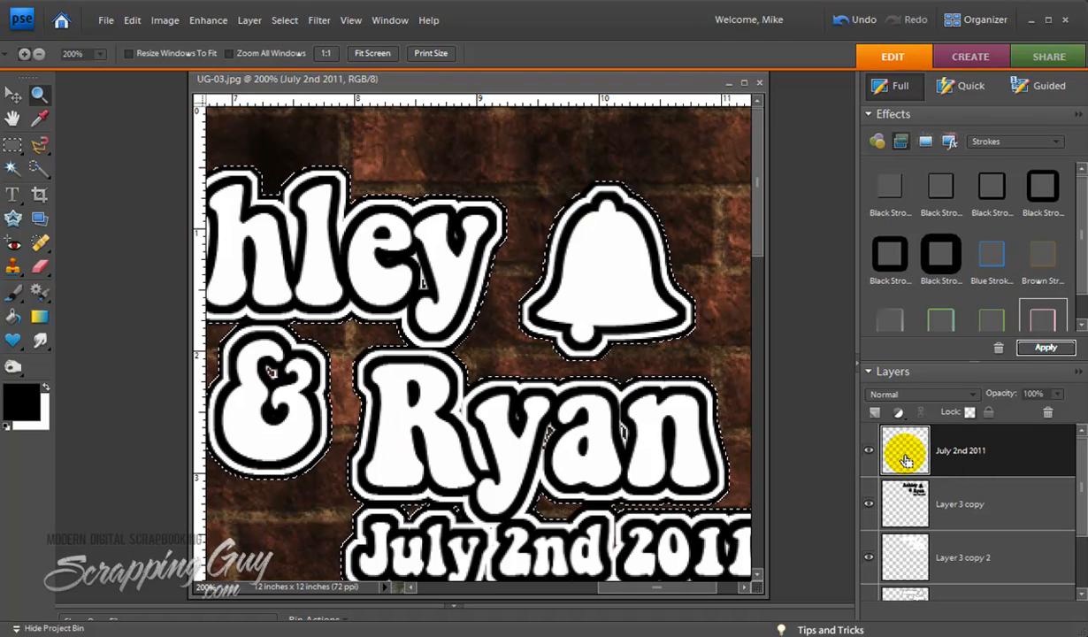
Activate the Brush tool and set the foreground color to light gray (a9a7a7).
{"action": "left_click", "coordinate": [588, 217]}
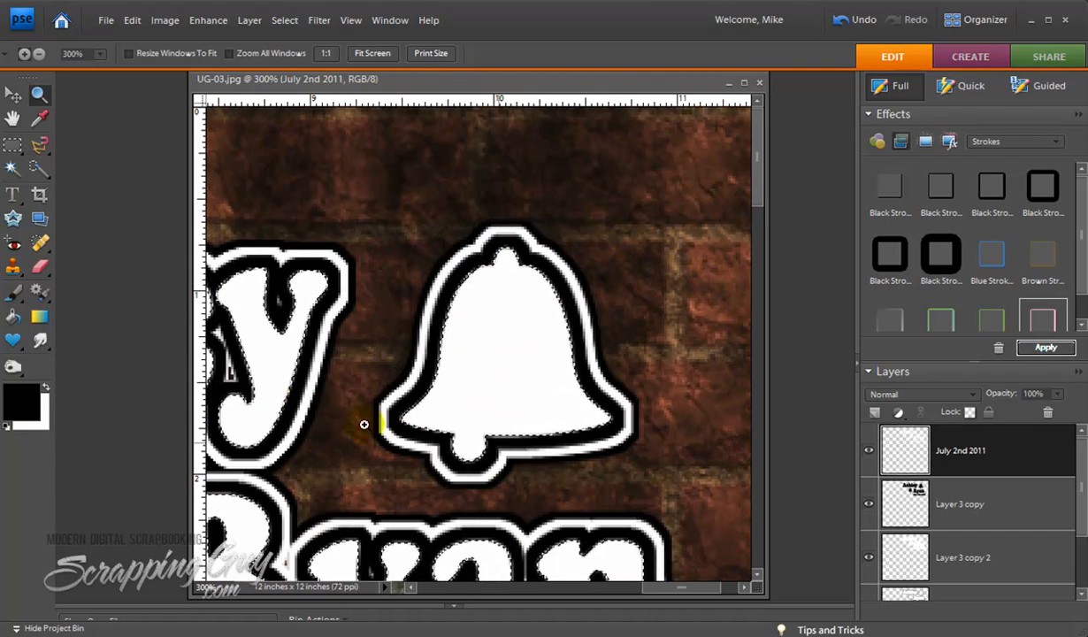
{"action": "left_click_drag", "start_coordinate": [659, 589], "coordinate": [582, 584]}
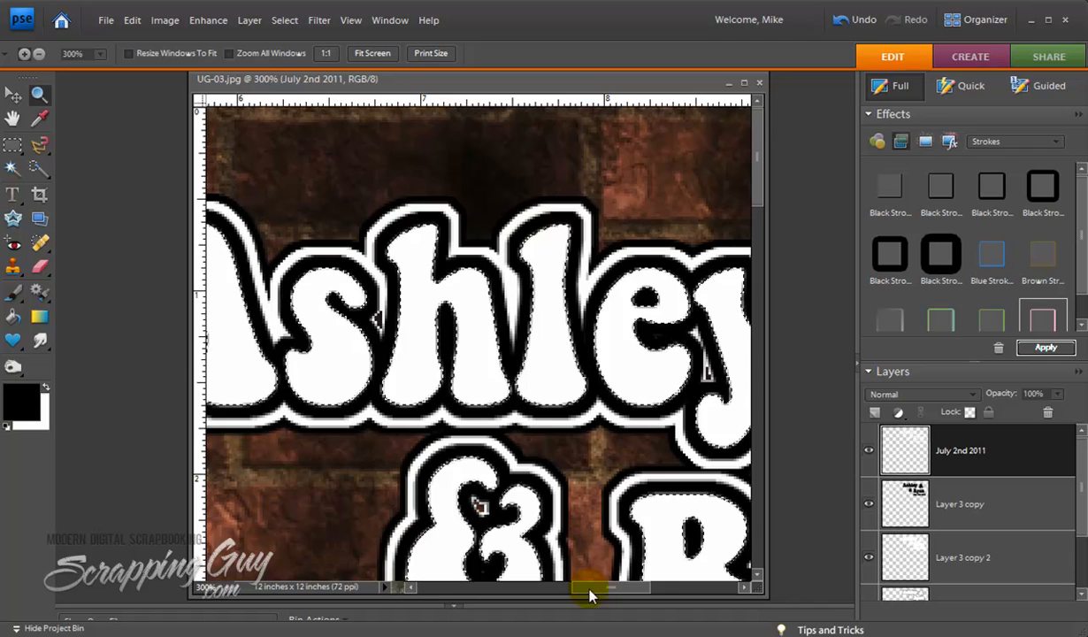
{"action": "left_click", "coordinate": [583, 328], "text": "alt"}
{"action": "left_click", "coordinate": [582, 328], "text": "alt"}
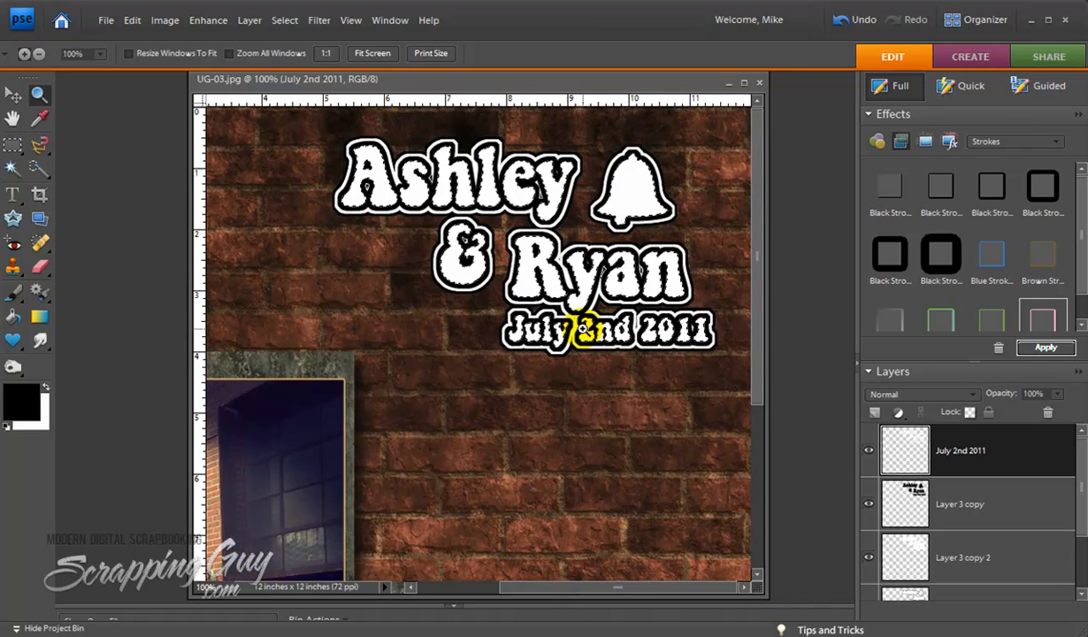
{"action": "left_click_drag", "start_coordinate": [303, 115], "coordinate": [729, 372]}
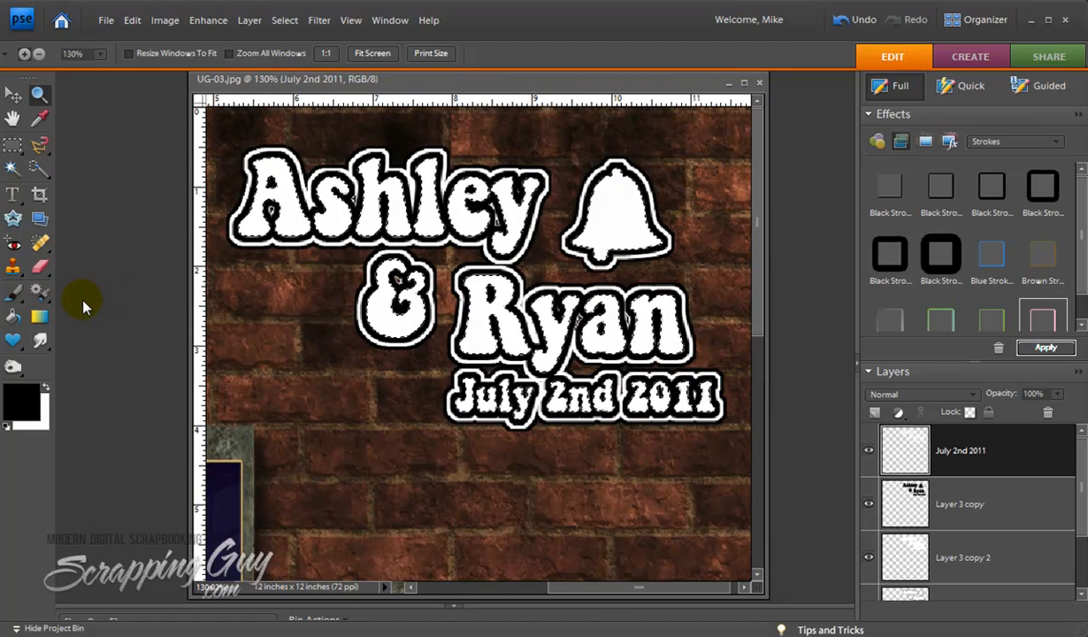
{"action": "left_click", "coordinate": [20, 300]}
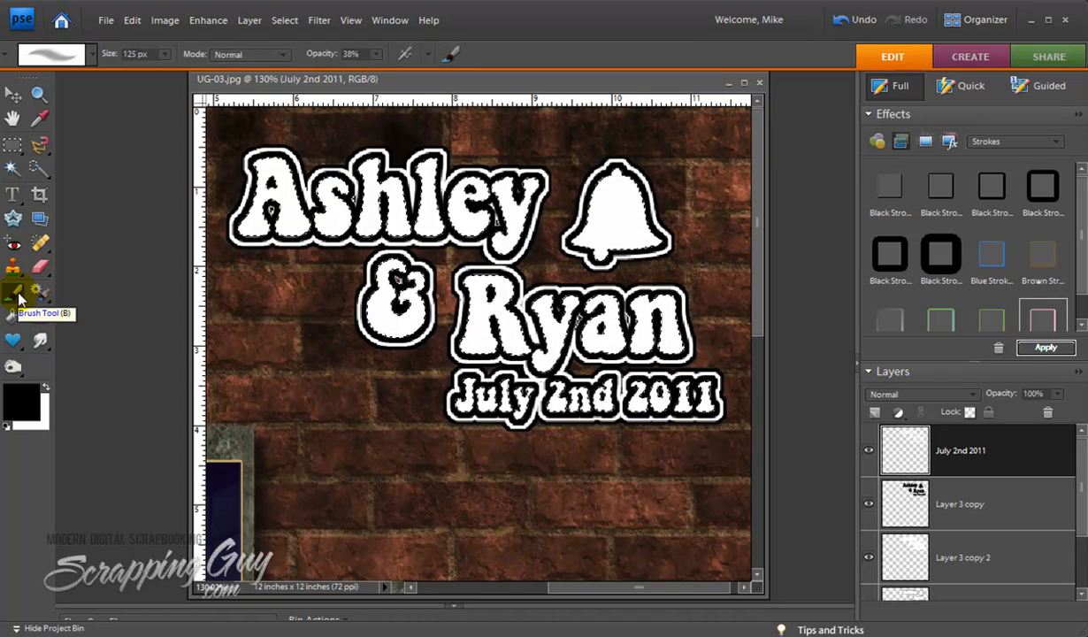
{"action": "left_click", "coordinate": [27, 402]}
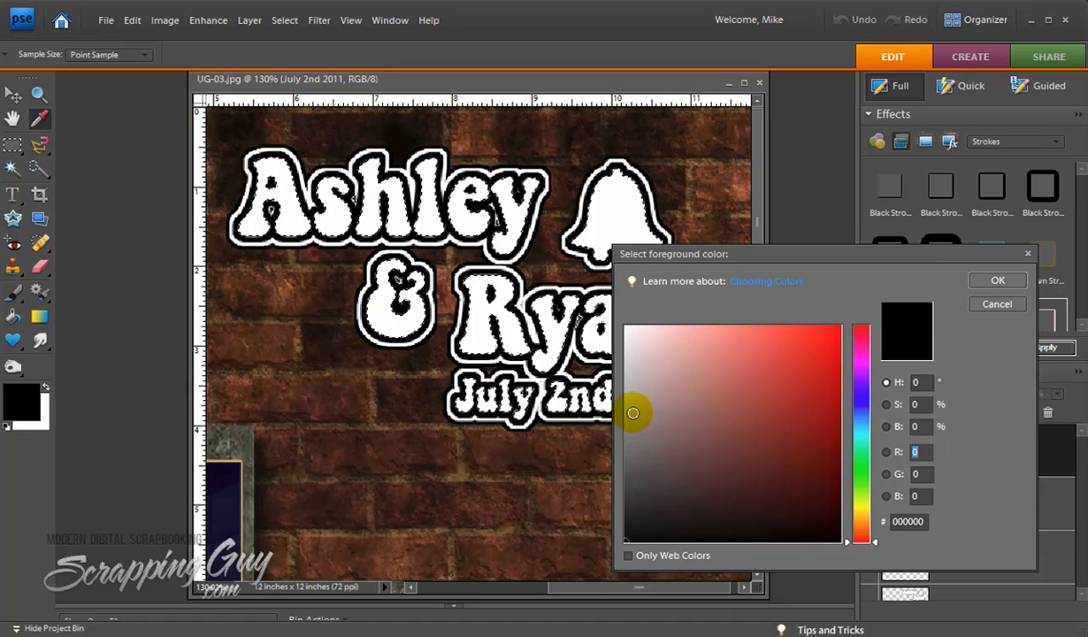
{"action": "left_click", "coordinate": [628, 426]}
{"action": "left_click_drag", "start_coordinate": [631, 432], "coordinate": [627, 404]}
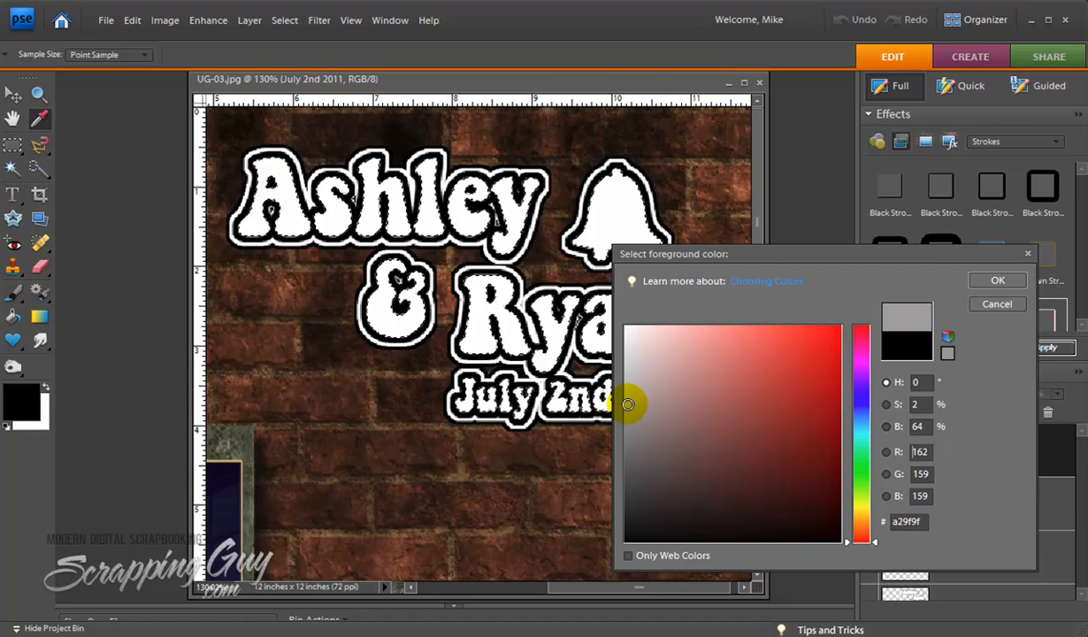
{"action": "left_click_drag", "start_coordinate": [627, 404], "coordinate": [627, 401]}
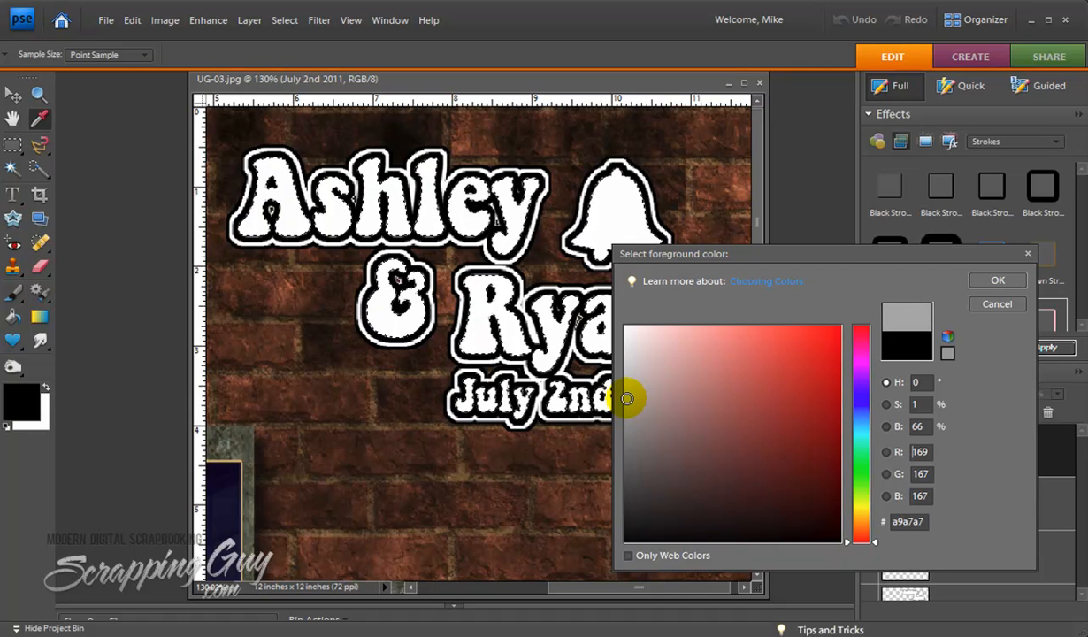
{"action": "left_click", "coordinate": [997, 281]}
{"action": "key", "text": "b"}
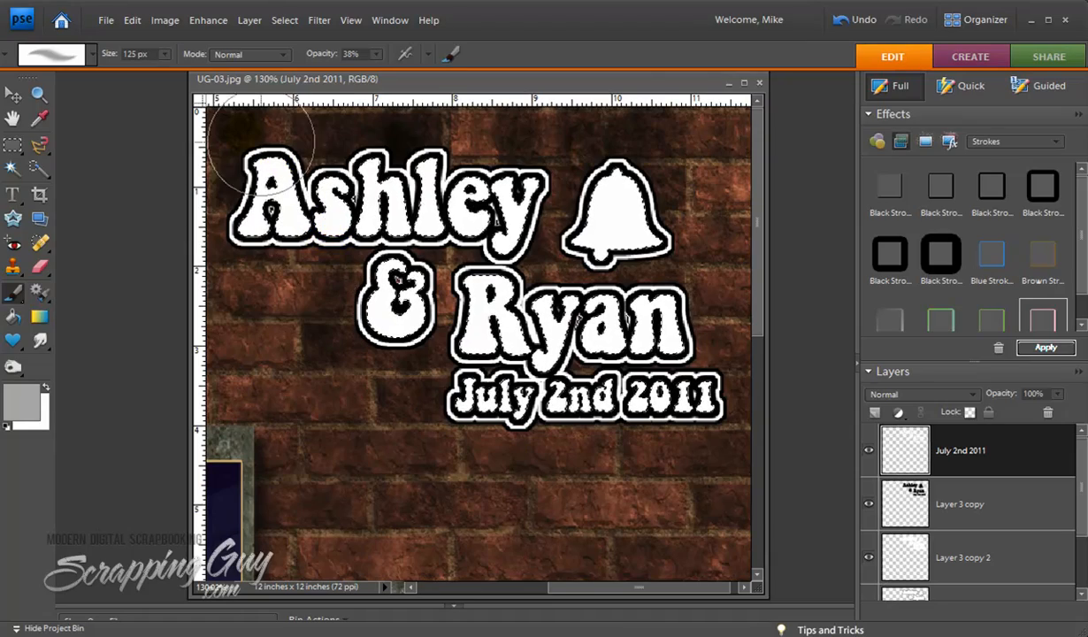
Set the brush opacity to 39% and reduce the brush size to 20 px.
{"action": "left_click", "coordinate": [376, 53]}
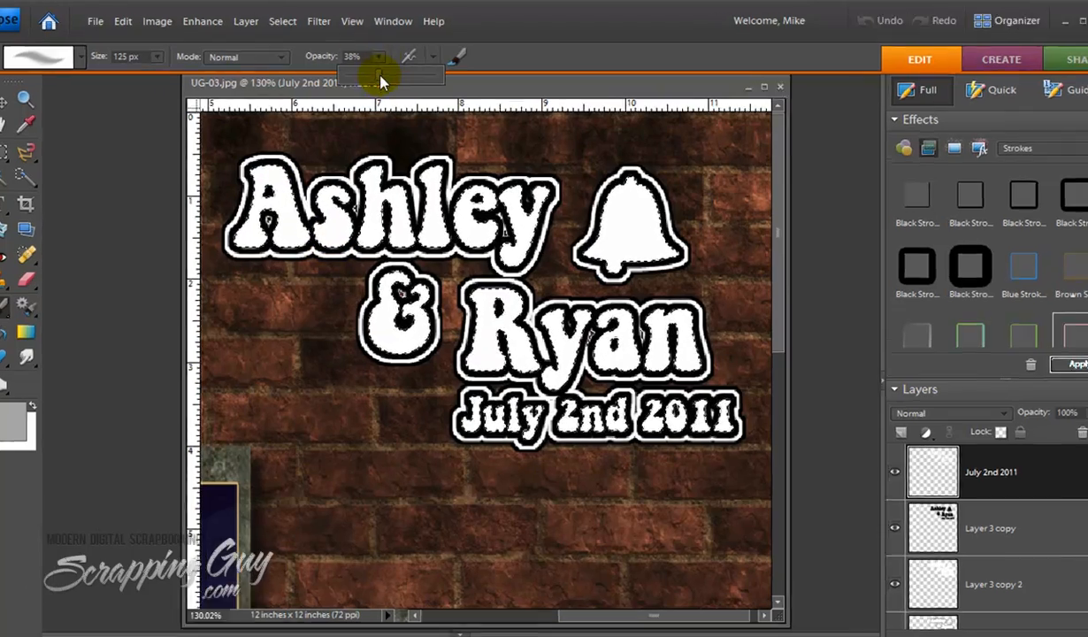
{"action": "left_click_drag", "start_coordinate": [381, 80], "coordinate": [444, 82]}
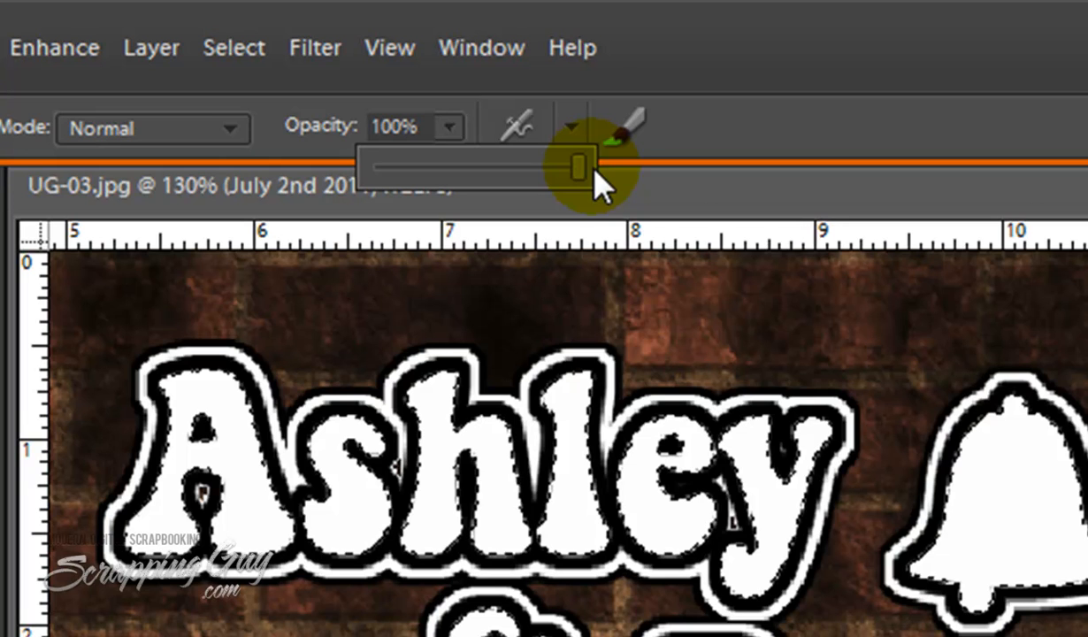
{"action": "left_click_drag", "start_coordinate": [582, 174], "coordinate": [451, 175]}
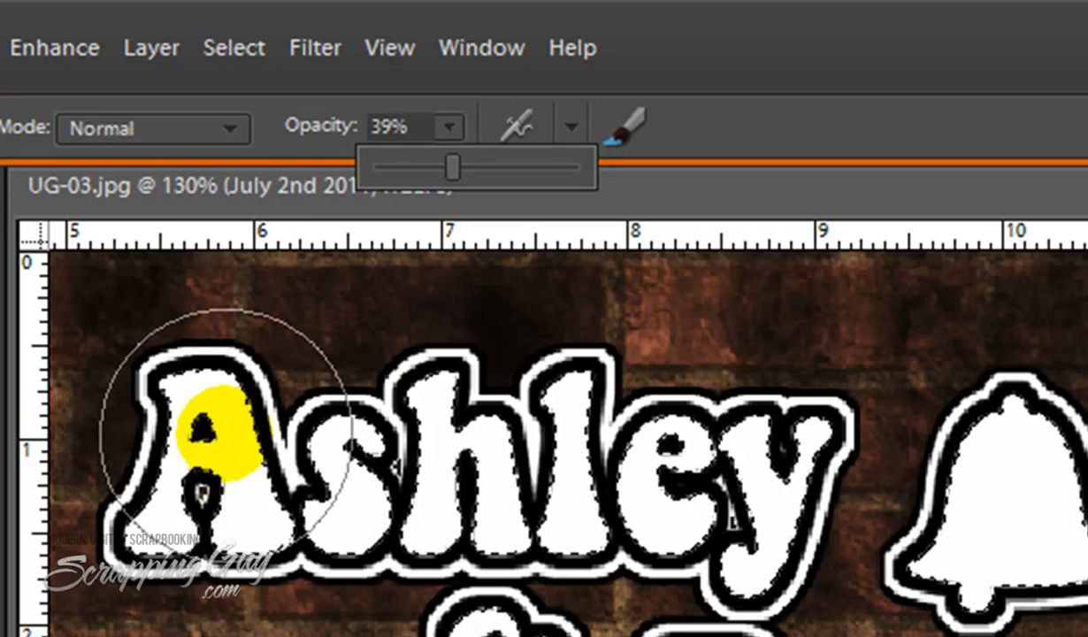
{"action": "key", "text": "bracketleft"}
{"action": "key", "text": "bracketleft"}
{"action": "key", "text": "bracketleft"}
{"action": "key", "text": "bracketleft"}
{"action": "key", "text": "bracketleft"}
{"action": "key", "text": "bracketleft"}
{"action": "key", "text": "bracketleft"}
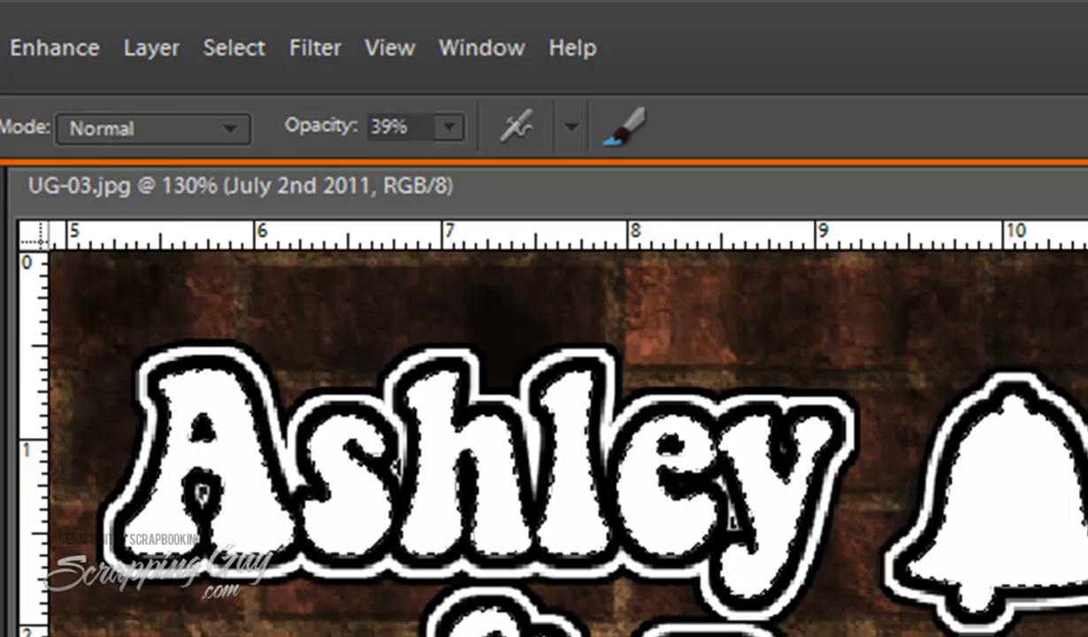
Try shading the capital A of the first name with soft gray brush strokes, and undo the last stroke.
{"action": "key", "text": "z"}
{"action": "left_click", "coordinate": [118, 449]}
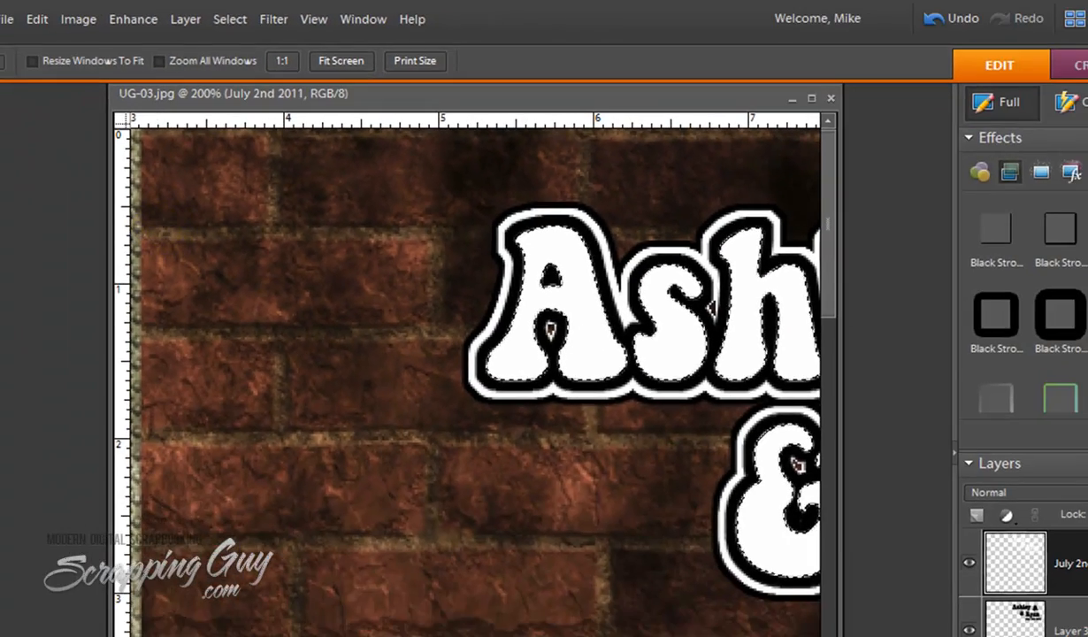
{"action": "left_click", "coordinate": [539, 635]}
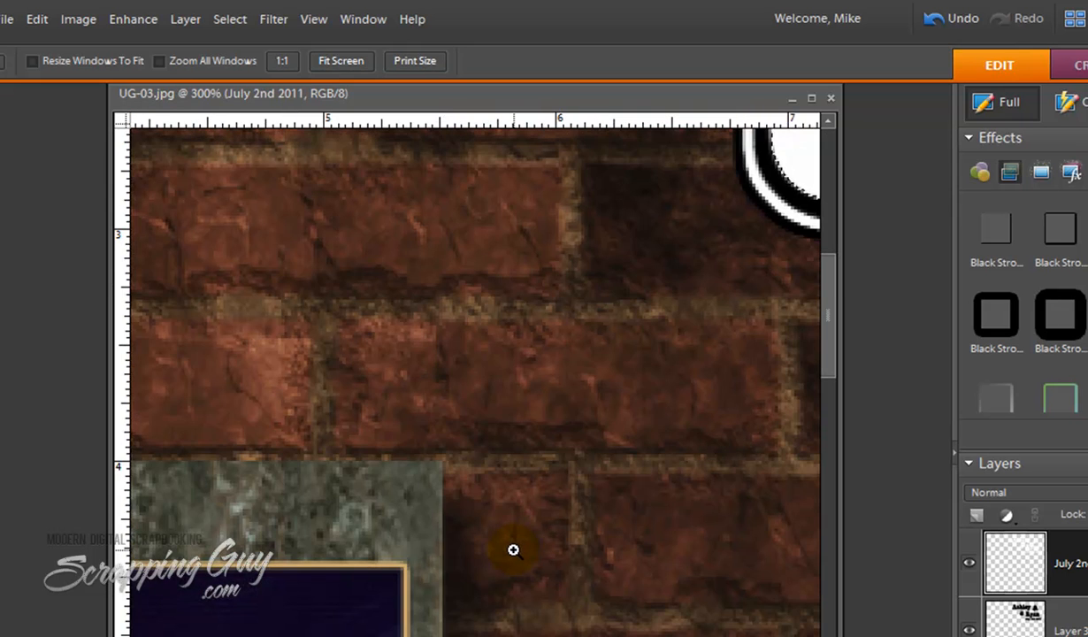
{"action": "left_click", "coordinate": [513, 550], "text": "alt"}
{"action": "left_click_drag", "start_coordinate": [460, 636], "coordinate": [650, 635]}
{"action": "left_click_drag", "start_coordinate": [829, 372], "coordinate": [829, 295]}
{"action": "left_click_drag", "start_coordinate": [109, 364], "coordinate": [0, 359]}
{"action": "left_click_drag", "start_coordinate": [531, 635], "coordinate": [380, 636]}
{"action": "left_click_drag", "start_coordinate": [833, 348], "coordinate": [833, 234]}
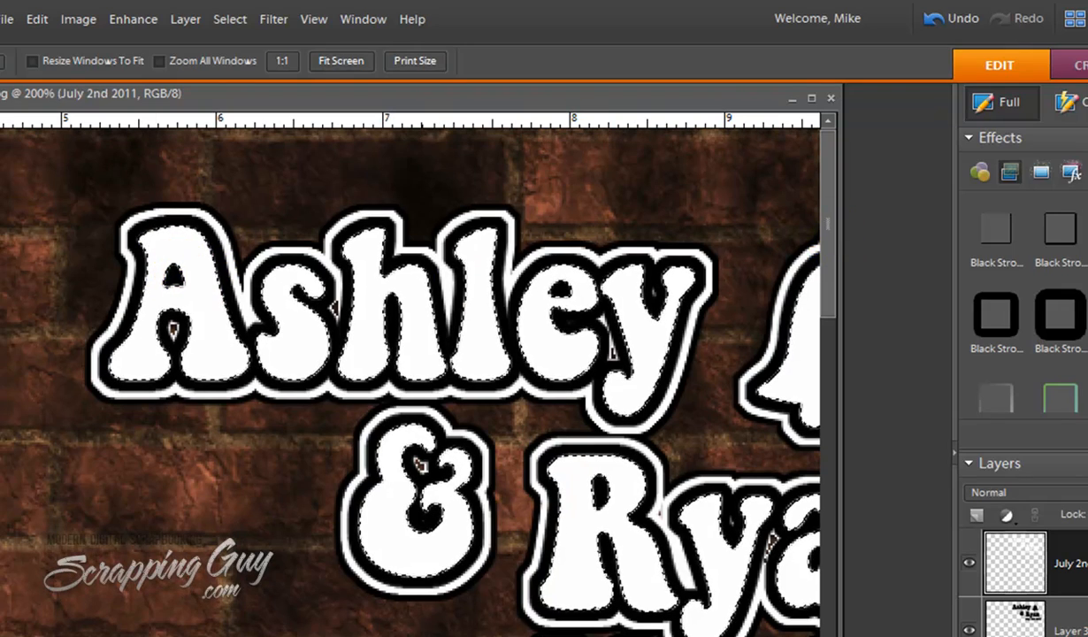
{"action": "key", "text": "b"}
{"action": "left_click", "coordinate": [151, 237]}
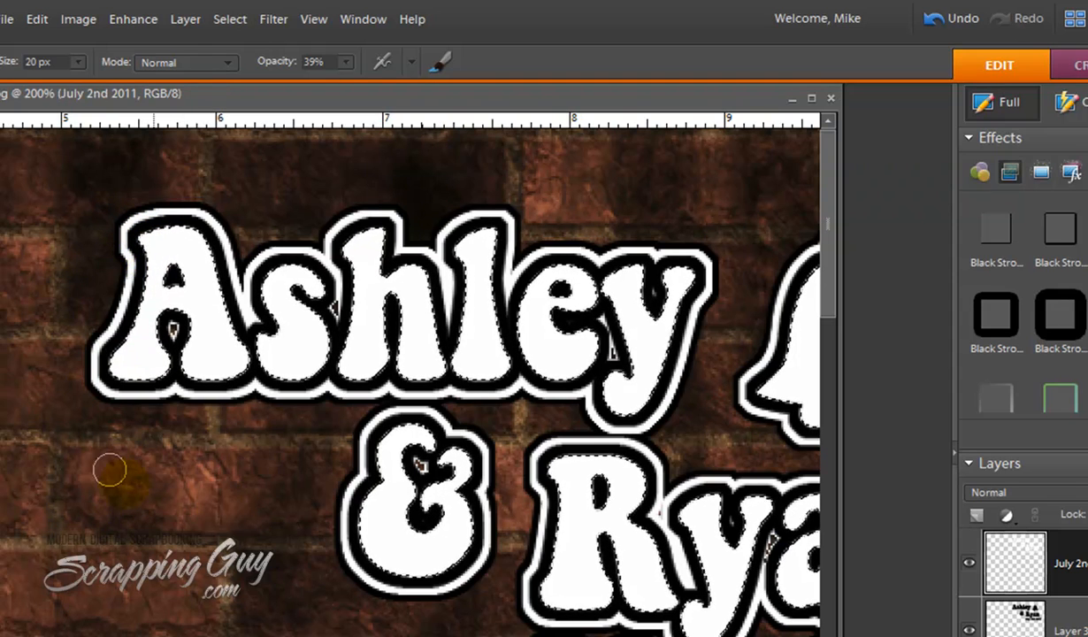
{"action": "left_click", "coordinate": [124, 361]}
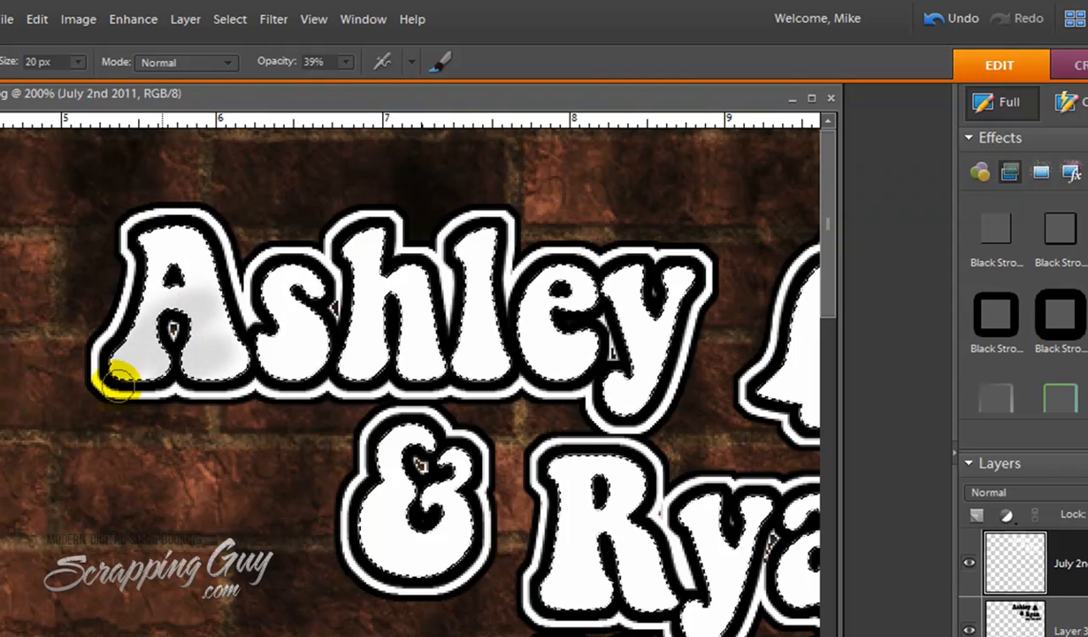
{"action": "left_click", "coordinate": [195, 365]}
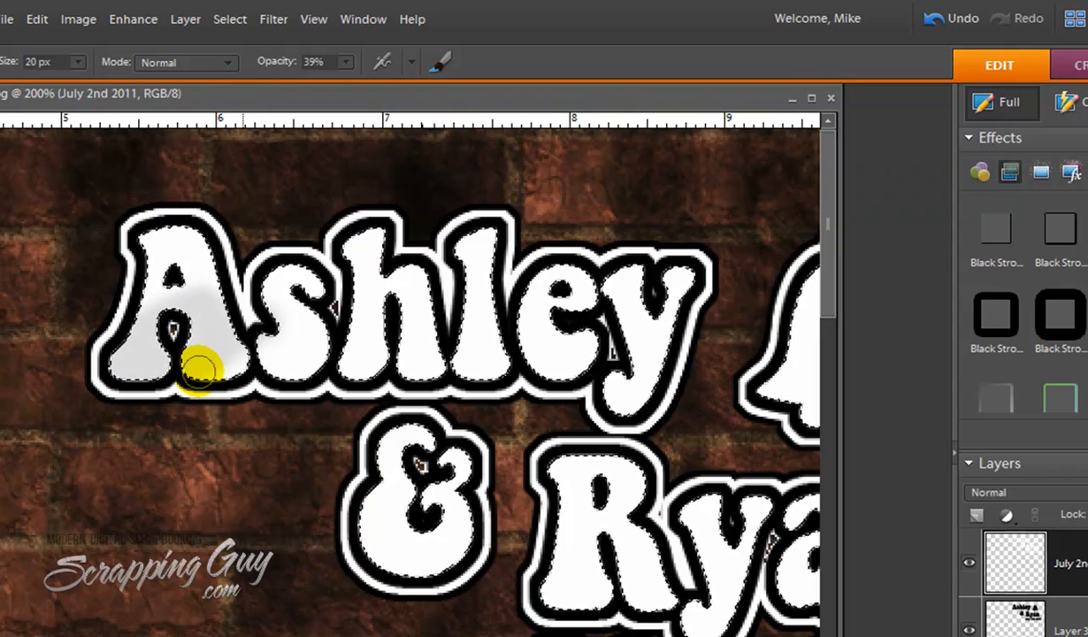
{"action": "key", "text": "ctrl+z"}
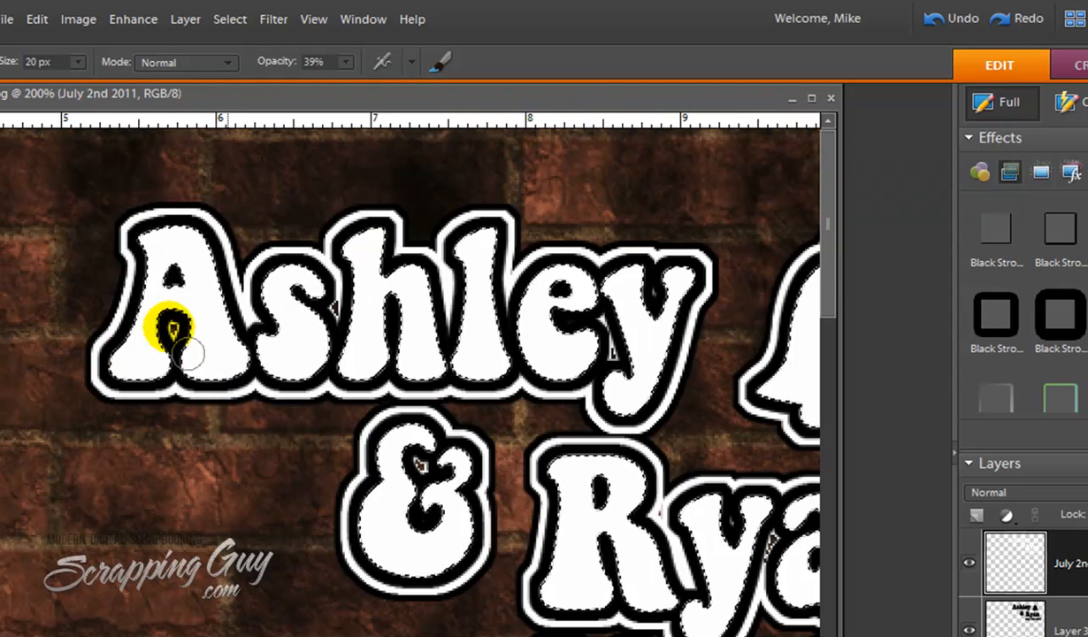
Set the brush opacity to 50% and shade the edges of the first two letters of the first name in gray.
{"action": "left_click", "coordinate": [345, 62]}
{"action": "left_click_drag", "start_coordinate": [348, 89], "coordinate": [358, 84]}
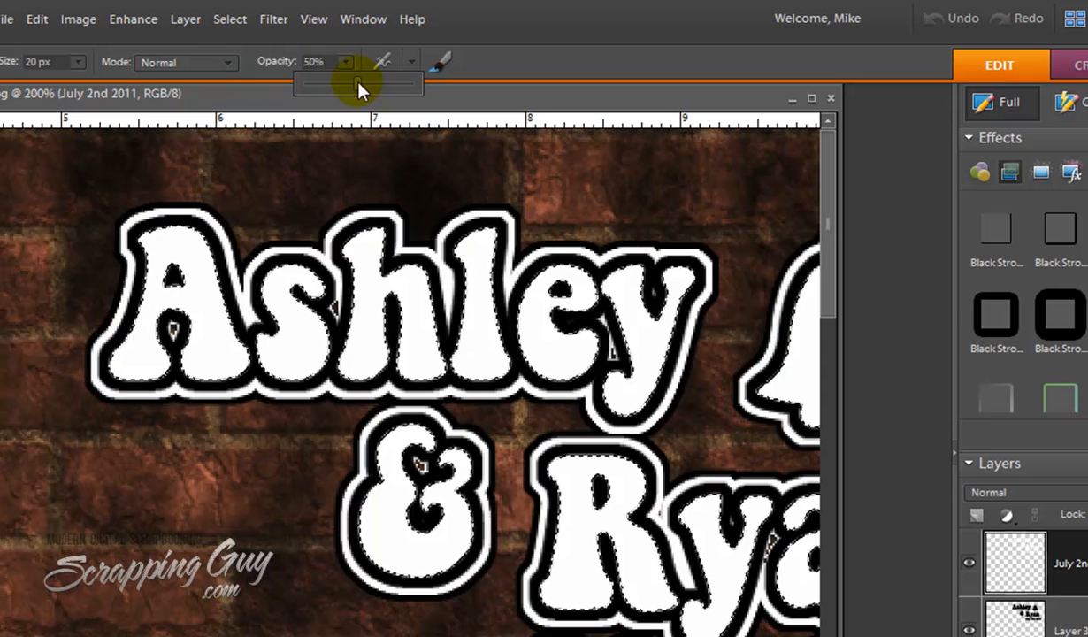
{"action": "left_click", "coordinate": [174, 223]}
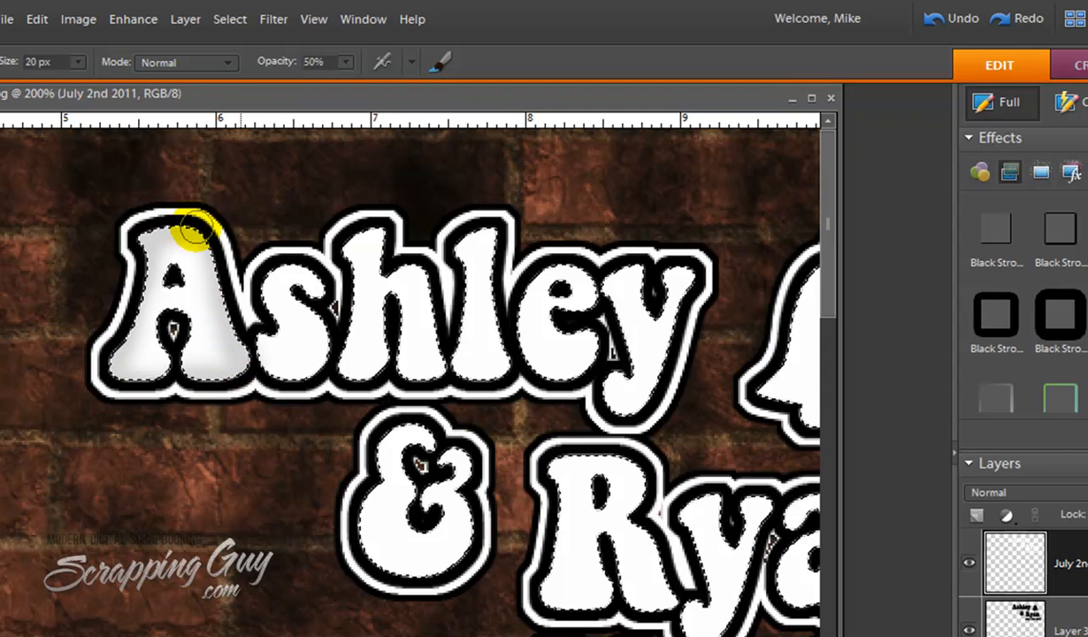
{"action": "mouse_move", "coordinate": [179, 221]}
{"action": "left_mouse_down"}
{"action": "mouse_move", "coordinate": [268, 231]}
{"action": "mouse_move", "coordinate": [197, 228]}
{"action": "left_mouse_up"}
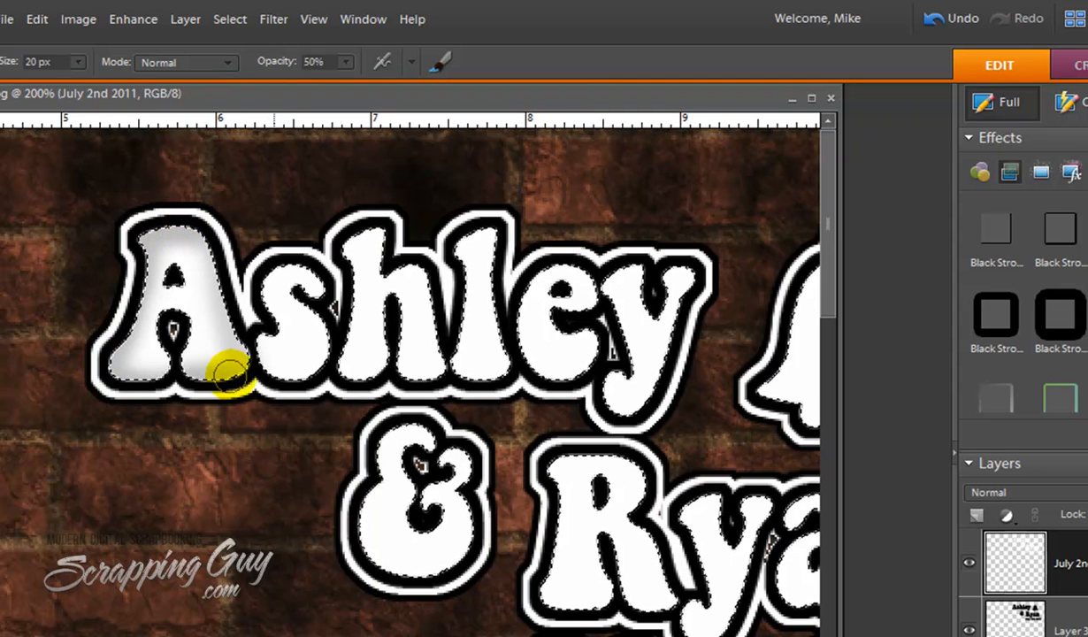
{"action": "mouse_move", "coordinate": [190, 215]}
{"action": "left_mouse_down"}
{"action": "mouse_move", "coordinate": [162, 215]}
{"action": "mouse_move", "coordinate": [221, 223]}
{"action": "mouse_move", "coordinate": [175, 223]}
{"action": "mouse_move", "coordinate": [170, 210]}
{"action": "mouse_move", "coordinate": [274, 243]}
{"action": "mouse_move", "coordinate": [309, 267]}
{"action": "mouse_move", "coordinate": [295, 259]}
{"action": "left_mouse_up"}
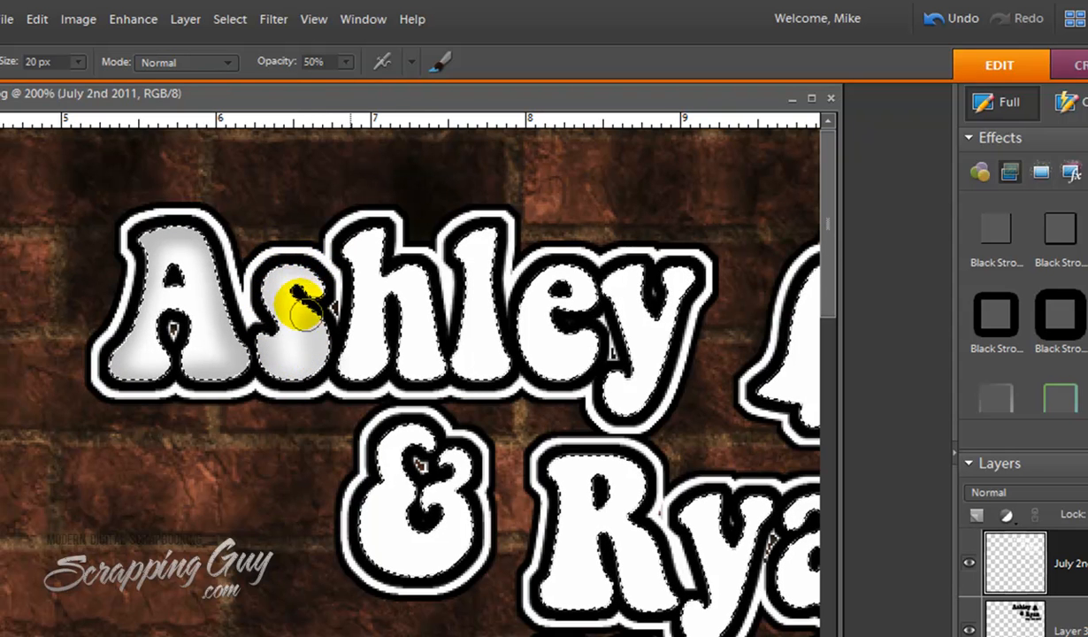
{"action": "mouse_move", "coordinate": [318, 296]}
{"action": "left_mouse_down"}
{"action": "mouse_move", "coordinate": [359, 235]}
{"action": "mouse_move", "coordinate": [378, 228]}
{"action": "left_mouse_up"}
Reduce the brush size to 15 px and shade the remaining letters of the first name with soft gray strokes.
{"action": "key", "text": "bracketleft"}
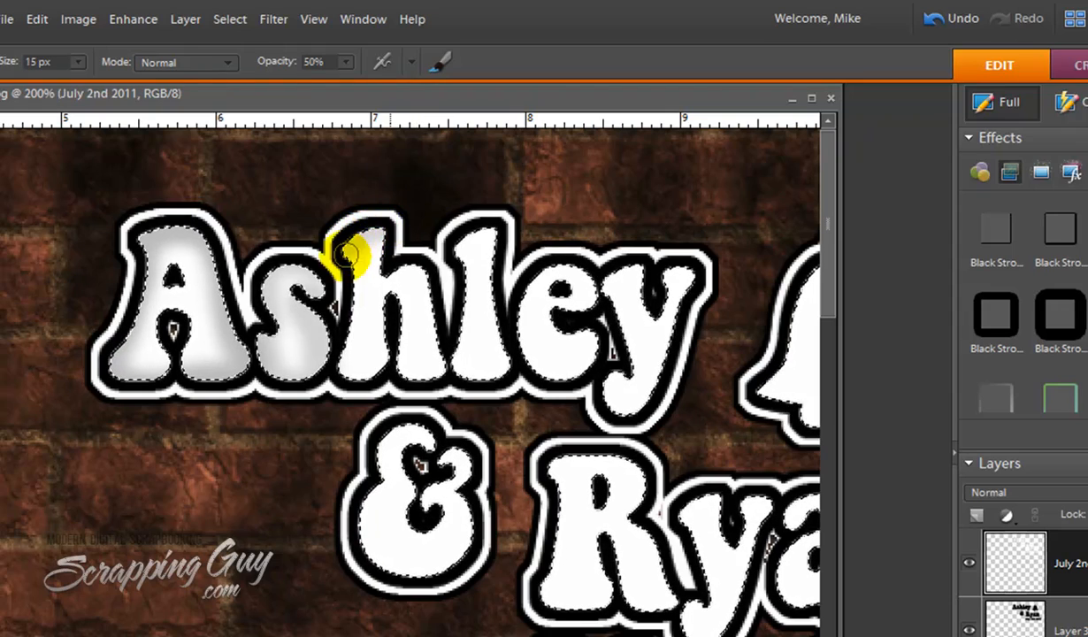
{"action": "mouse_move", "coordinate": [347, 362]}
{"action": "left_mouse_down"}
{"action": "mouse_move", "coordinate": [381, 350]}
{"action": "mouse_move", "coordinate": [385, 321]}
{"action": "mouse_move", "coordinate": [394, 371]}
{"action": "mouse_move", "coordinate": [421, 395]}
{"action": "mouse_move", "coordinate": [442, 392]}
{"action": "mouse_move", "coordinate": [453, 383]}
{"action": "mouse_move", "coordinate": [445, 364]}
{"action": "mouse_move", "coordinate": [390, 377]}
{"action": "mouse_move", "coordinate": [438, 372]}
{"action": "mouse_move", "coordinate": [432, 301]}
{"action": "left_mouse_up"}
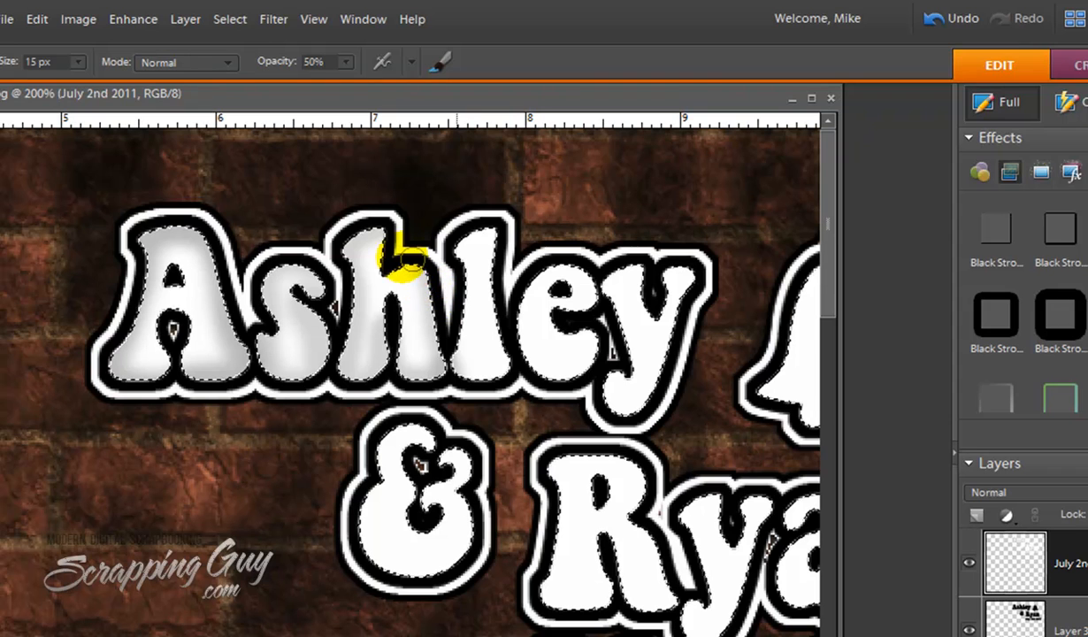
{"action": "mouse_move", "coordinate": [394, 261]}
{"action": "left_mouse_down"}
{"action": "mouse_move", "coordinate": [488, 218]}
{"action": "mouse_move", "coordinate": [463, 246]}
{"action": "mouse_move", "coordinate": [463, 382]}
{"action": "mouse_move", "coordinate": [497, 391]}
{"action": "mouse_move", "coordinate": [501, 381]}
{"action": "mouse_move", "coordinate": [476, 382]}
{"action": "mouse_move", "coordinate": [499, 375]}
{"action": "mouse_move", "coordinate": [494, 277]}
{"action": "left_mouse_up"}
{"action": "mouse_move", "coordinate": [495, 225]}
{"action": "left_mouse_down"}
{"action": "mouse_move", "coordinate": [573, 261]}
{"action": "mouse_move", "coordinate": [549, 262]}
{"action": "mouse_move", "coordinate": [530, 291]}
{"action": "mouse_move", "coordinate": [540, 371]}
{"action": "mouse_move", "coordinate": [595, 368]}
{"action": "mouse_move", "coordinate": [591, 342]}
{"action": "mouse_move", "coordinate": [553, 320]}
{"action": "mouse_move", "coordinate": [573, 318]}
{"action": "mouse_move", "coordinate": [603, 275]}
{"action": "mouse_move", "coordinate": [616, 275]}
{"action": "mouse_move", "coordinate": [631, 365]}
{"action": "mouse_move", "coordinate": [607, 400]}
{"action": "mouse_move", "coordinate": [618, 417]}
{"action": "mouse_move", "coordinate": [679, 356]}
{"action": "left_mouse_up"}
{"action": "left_click_drag", "start_coordinate": [690, 275], "coordinate": [667, 267]}
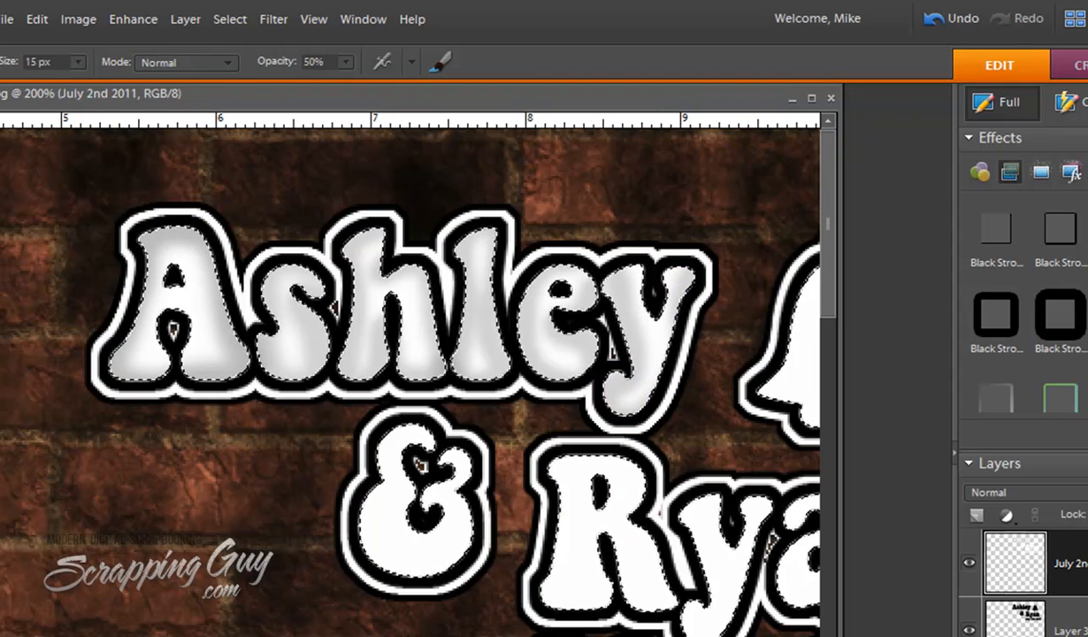
Shade the edges of the bell, the ampersand and the second name with soft gray brush strokes.
{"action": "scroll", "coordinate": [410, 380], "scroll_direction": "right", "scroll_amount": 3}
{"action": "mouse_move", "coordinate": [506, 387]}
{"action": "left_mouse_down"}
{"action": "mouse_move", "coordinate": [524, 377]}
{"action": "mouse_move", "coordinate": [608, 243]}
{"action": "mouse_move", "coordinate": [563, 267]}
{"action": "mouse_move", "coordinate": [535, 352]}
{"action": "left_mouse_up"}
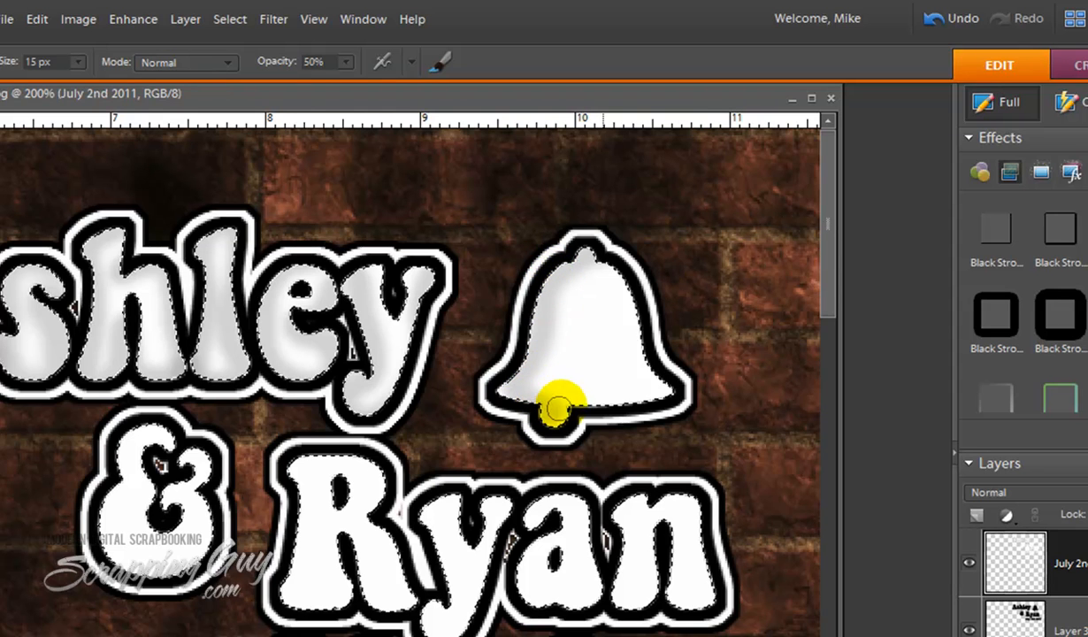
{"action": "mouse_move", "coordinate": [649, 349]}
{"action": "left_mouse_down"}
{"action": "mouse_move", "coordinate": [606, 263]}
{"action": "mouse_move", "coordinate": [658, 380]}
{"action": "mouse_move", "coordinate": [580, 390]}
{"action": "mouse_move", "coordinate": [547, 410]}
{"action": "mouse_move", "coordinate": [593, 439]}
{"action": "mouse_move", "coordinate": [606, 417]}
{"action": "mouse_move", "coordinate": [517, 396]}
{"action": "mouse_move", "coordinate": [601, 525]}
{"action": "mouse_move", "coordinate": [526, 484]}
{"action": "mouse_move", "coordinate": [656, 495]}
{"action": "mouse_move", "coordinate": [338, 483]}
{"action": "mouse_move", "coordinate": [207, 451]}
{"action": "mouse_move", "coordinate": [129, 413]}
{"action": "mouse_move", "coordinate": [163, 430]}
{"action": "mouse_move", "coordinate": [133, 431]}
{"action": "mouse_move", "coordinate": [121, 481]}
{"action": "mouse_move", "coordinate": [99, 510]}
{"action": "mouse_move", "coordinate": [196, 560]}
{"action": "left_mouse_up"}
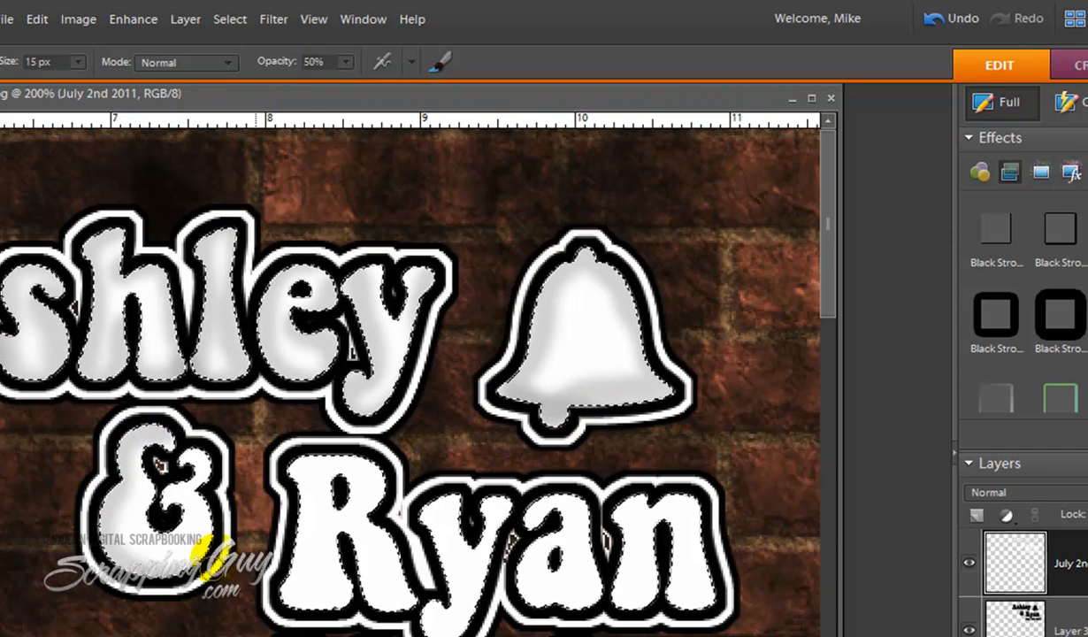
{"action": "mouse_move", "coordinate": [200, 461]}
{"action": "left_mouse_down"}
{"action": "mouse_move", "coordinate": [186, 504]}
{"action": "mouse_move", "coordinate": [145, 515]}
{"action": "mouse_move", "coordinate": [292, 500]}
{"action": "mouse_move", "coordinate": [299, 460]}
{"action": "mouse_move", "coordinate": [284, 602]}
{"action": "mouse_move", "coordinate": [329, 605]}
{"action": "mouse_move", "coordinate": [343, 546]}
{"action": "mouse_move", "coordinate": [400, 603]}
{"action": "mouse_move", "coordinate": [407, 584]}
{"action": "mouse_move", "coordinate": [376, 517]}
{"action": "mouse_move", "coordinate": [382, 478]}
{"action": "mouse_move", "coordinate": [310, 448]}
{"action": "mouse_move", "coordinate": [452, 480]}
{"action": "mouse_move", "coordinate": [451, 570]}
{"action": "mouse_move", "coordinate": [428, 612]}
{"action": "mouse_move", "coordinate": [439, 629]}
{"action": "mouse_move", "coordinate": [474, 592]}
{"action": "mouse_move", "coordinate": [491, 528]}
{"action": "left_mouse_up"}
{"action": "mouse_move", "coordinate": [506, 490]}
{"action": "left_mouse_down"}
{"action": "mouse_move", "coordinate": [568, 493]}
{"action": "mouse_move", "coordinate": [541, 504]}
{"action": "left_mouse_up"}
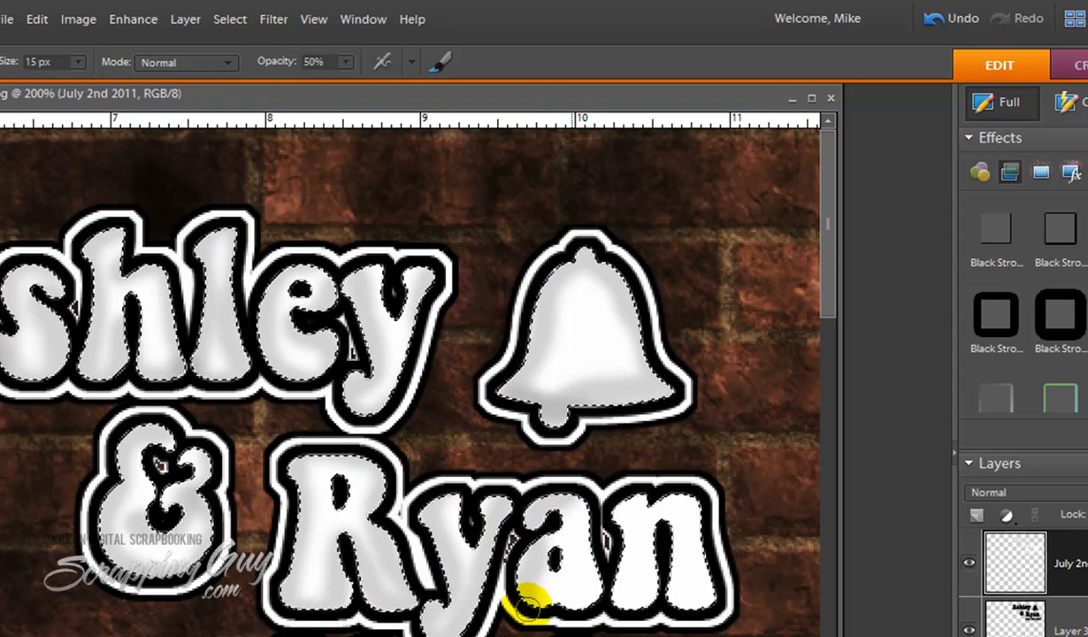
{"action": "mouse_move", "coordinate": [595, 575]}
{"action": "left_mouse_down"}
{"action": "mouse_move", "coordinate": [573, 502]}
{"action": "mouse_move", "coordinate": [626, 510]}
{"action": "mouse_move", "coordinate": [643, 612]}
{"action": "mouse_move", "coordinate": [665, 563]}
{"action": "mouse_move", "coordinate": [674, 485]}
{"action": "left_mouse_up"}
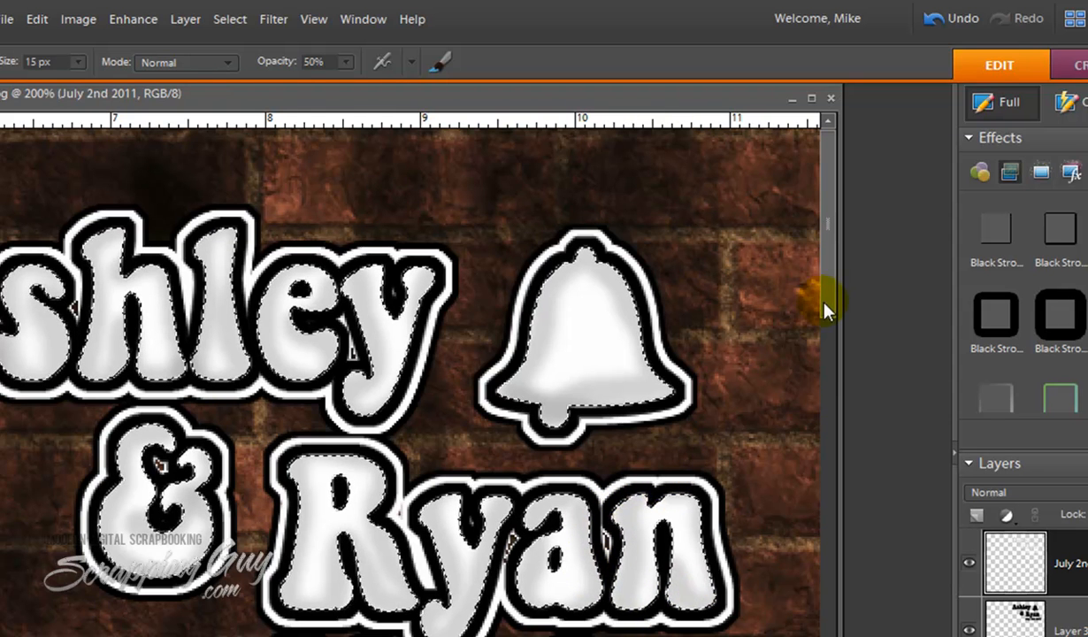
Shade the letters and digits of the July 2nd 2011 date line with soft gray brush strokes.
{"action": "left_click_drag", "start_coordinate": [821, 314], "coordinate": [824, 358]}
{"action": "left_click", "coordinate": [281, 531]}
{"action": "left_click_drag", "start_coordinate": [282, 530], "coordinate": [388, 542]}
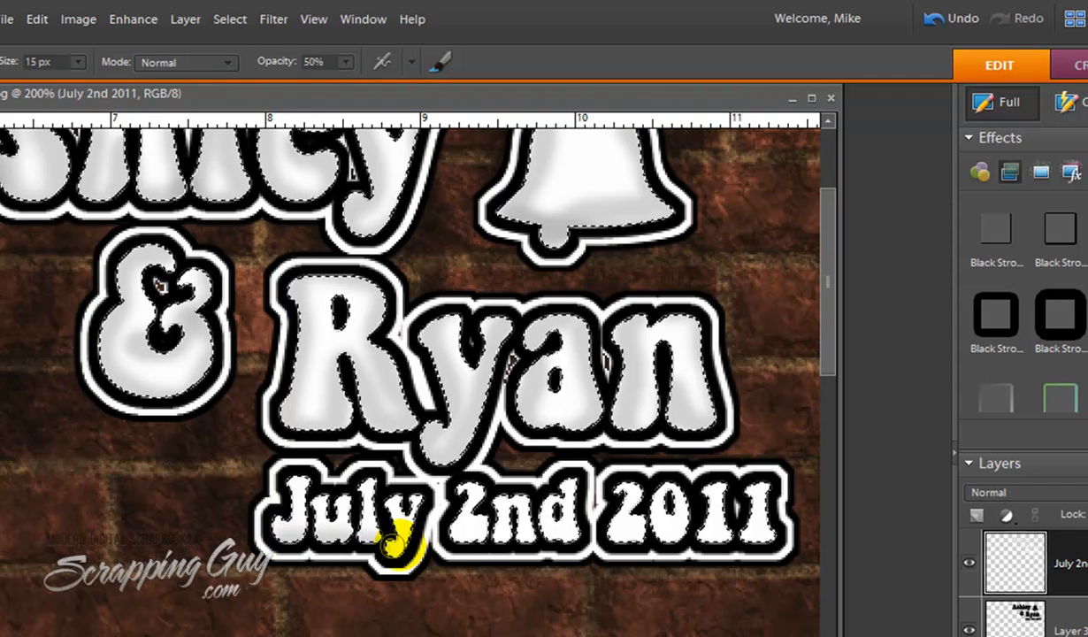
{"action": "mouse_move", "coordinate": [500, 535]}
{"action": "left_mouse_down"}
{"action": "mouse_move", "coordinate": [800, 536]}
{"action": "mouse_move", "coordinate": [780, 488]}
{"action": "mouse_move", "coordinate": [707, 481]}
{"action": "left_mouse_up"}
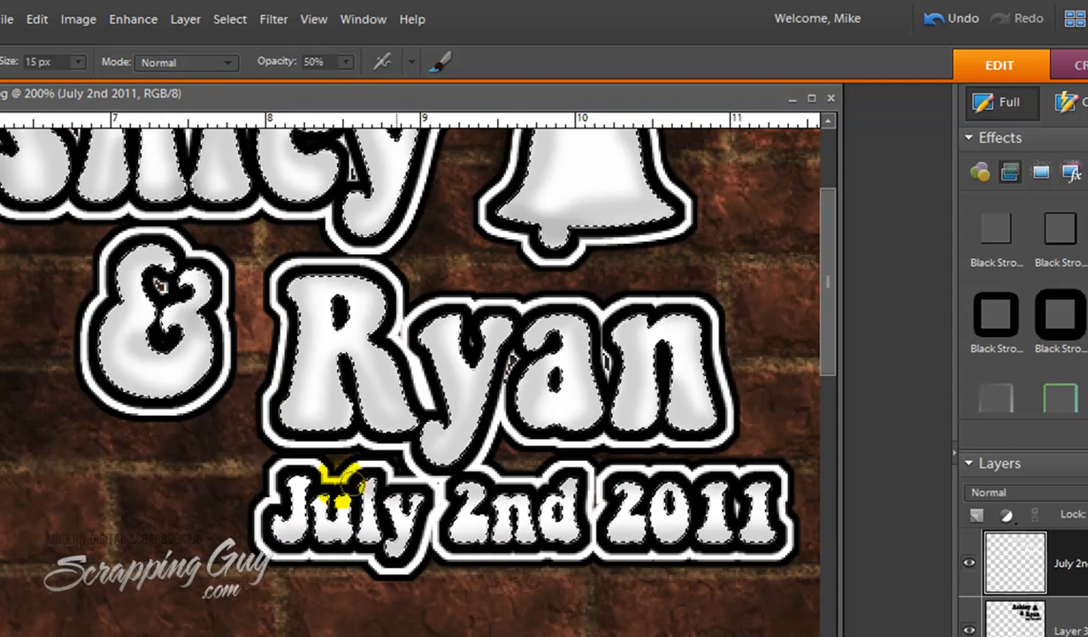
{"action": "left_click_drag", "start_coordinate": [280, 477], "coordinate": [274, 478]}
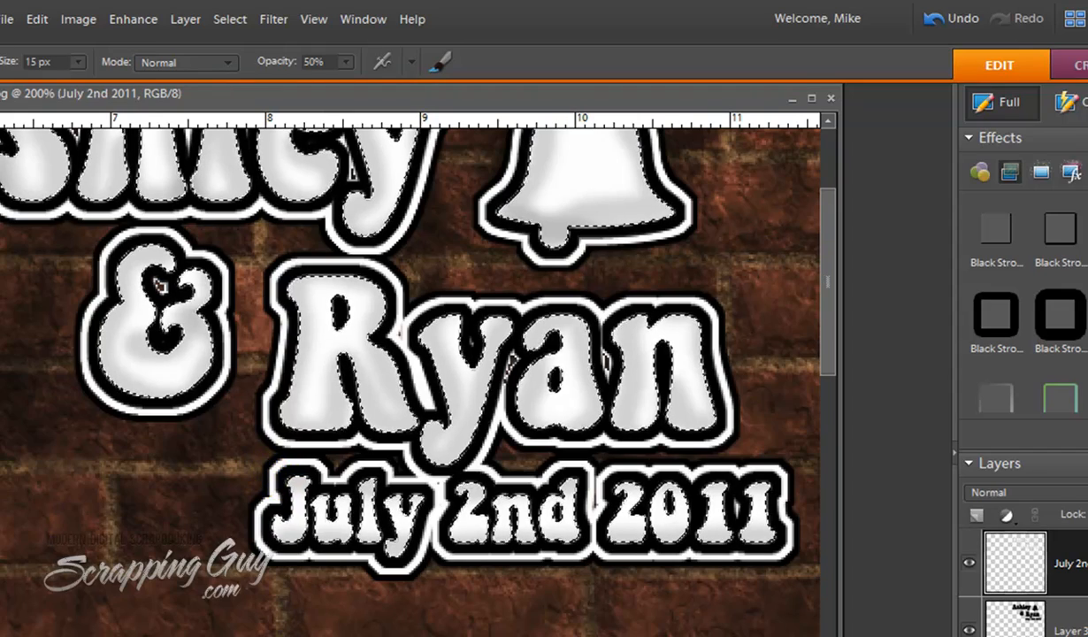
{"action": "scroll", "coordinate": [410, 382], "scroll_direction": "left", "scroll_amount": 5}
{"action": "scroll", "coordinate": [743, 358], "scroll_direction": "right", "scroll_amount": 2}
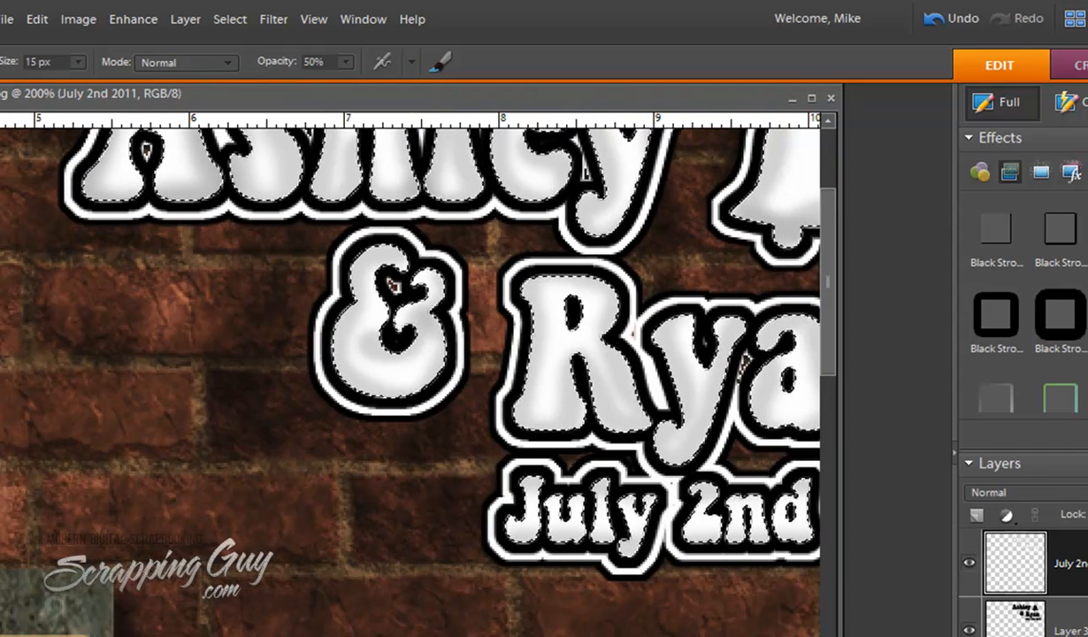
{"action": "key", "text": "z"}
{"action": "left_click", "coordinate": [608, 362], "text": "alt"}
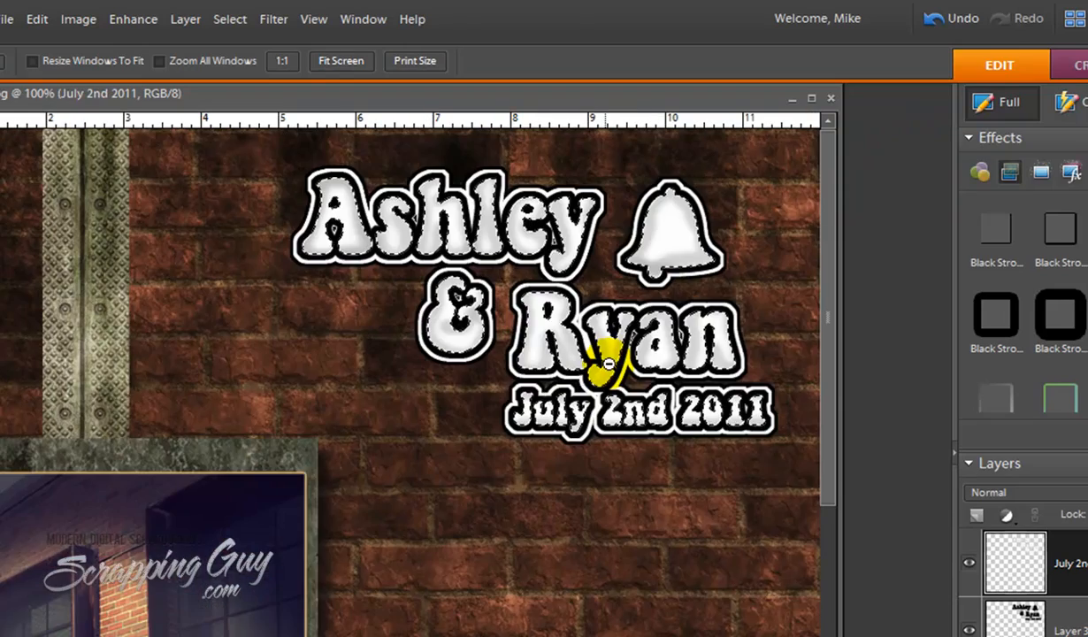
{"action": "left_click", "coordinate": [565, 269]}
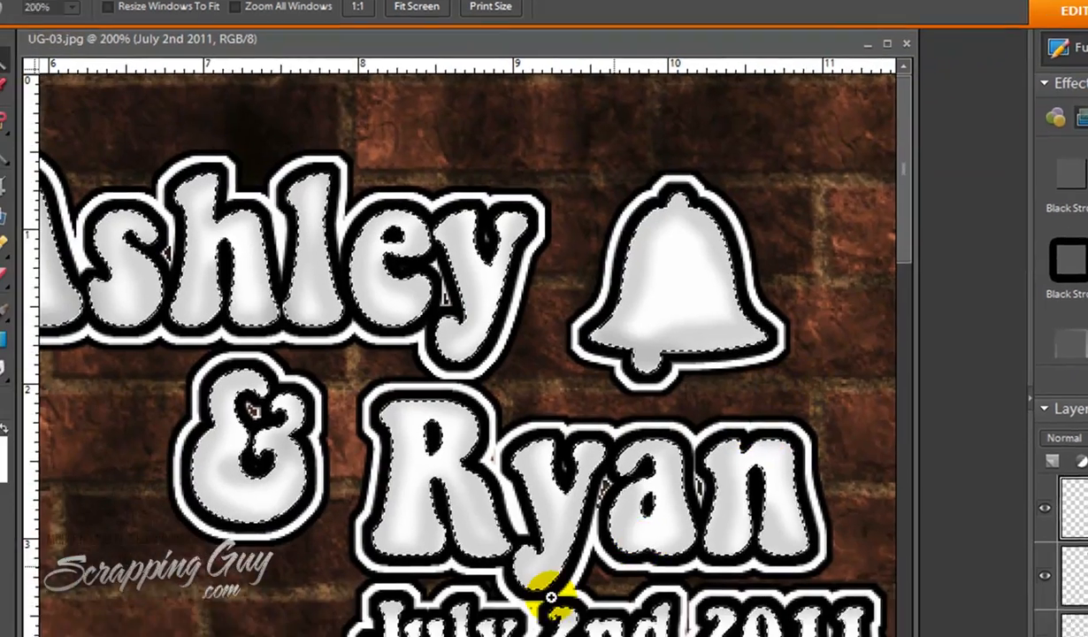
{"action": "left_click_drag", "start_coordinate": [682, 635], "coordinate": [620, 635]}
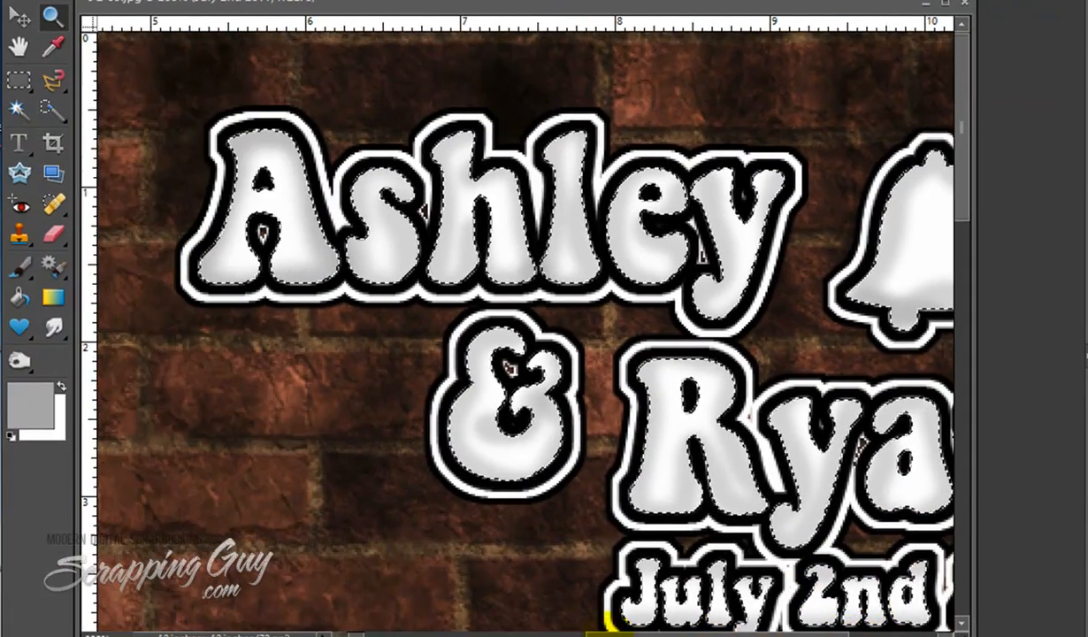
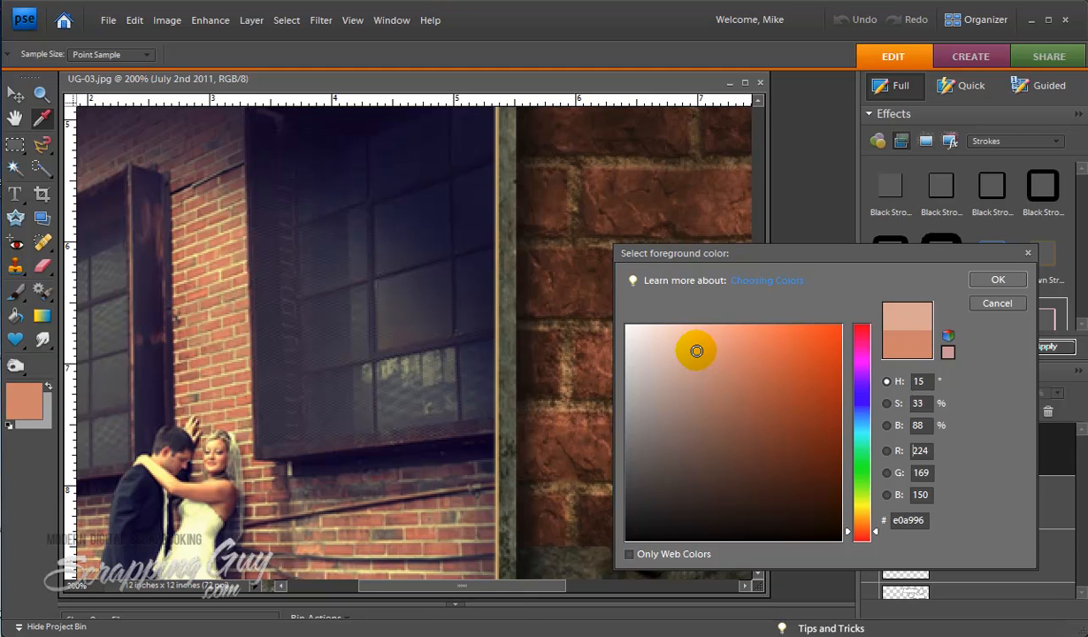
Set the foreground color to peach e0a996 and try a full-opacity brush stroke on the first letter of the first name.
{"action": "left_click", "coordinate": [996, 280]}
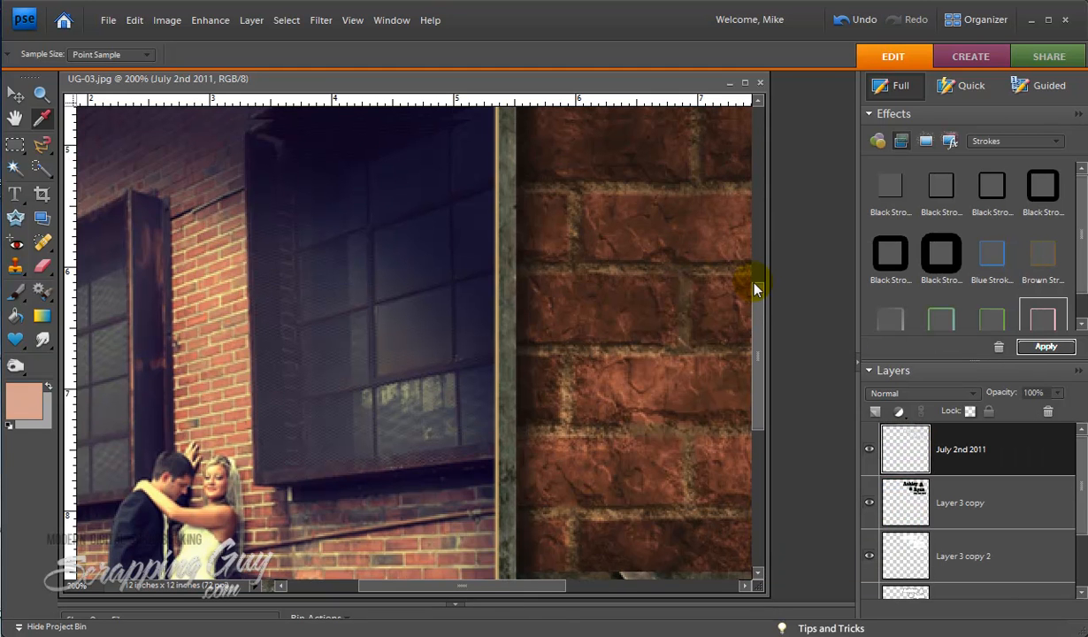
{"action": "left_click_drag", "start_coordinate": [756, 289], "coordinate": [756, 117]}
{"action": "left_click_drag", "start_coordinate": [451, 584], "coordinate": [520, 585]}
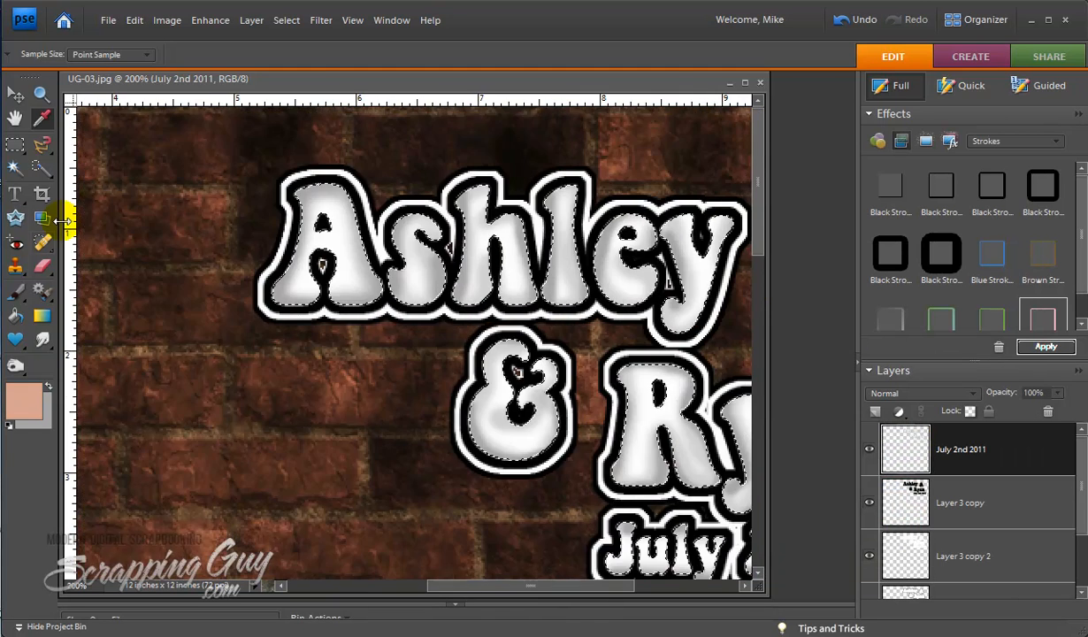
{"action": "left_click", "coordinate": [15, 291]}
{"action": "left_click", "coordinate": [316, 210]}
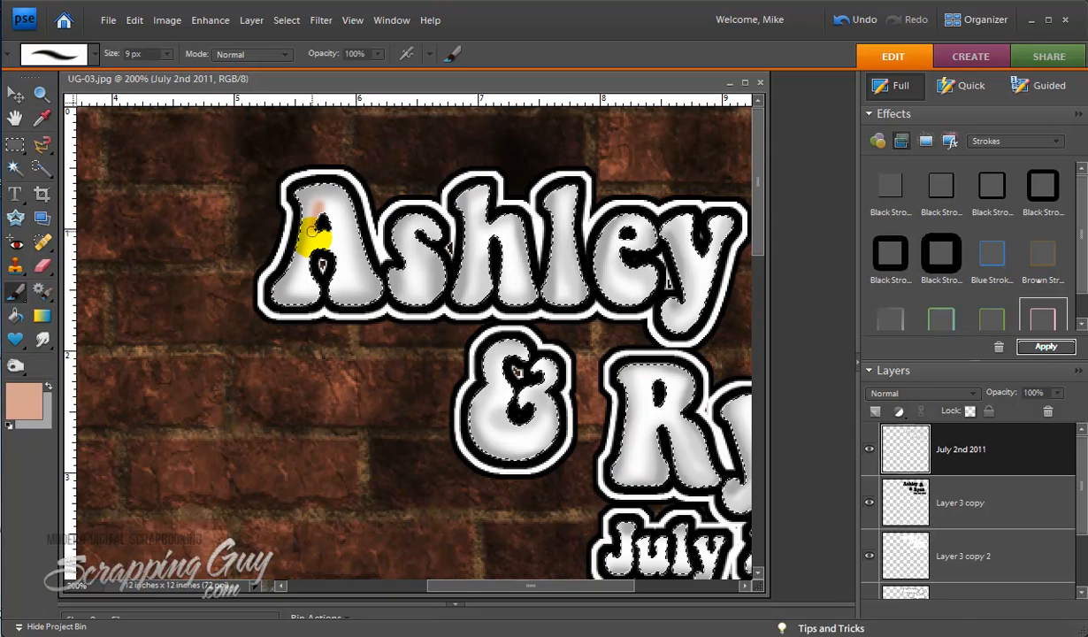
{"action": "key", "text": "ctrl+z"}
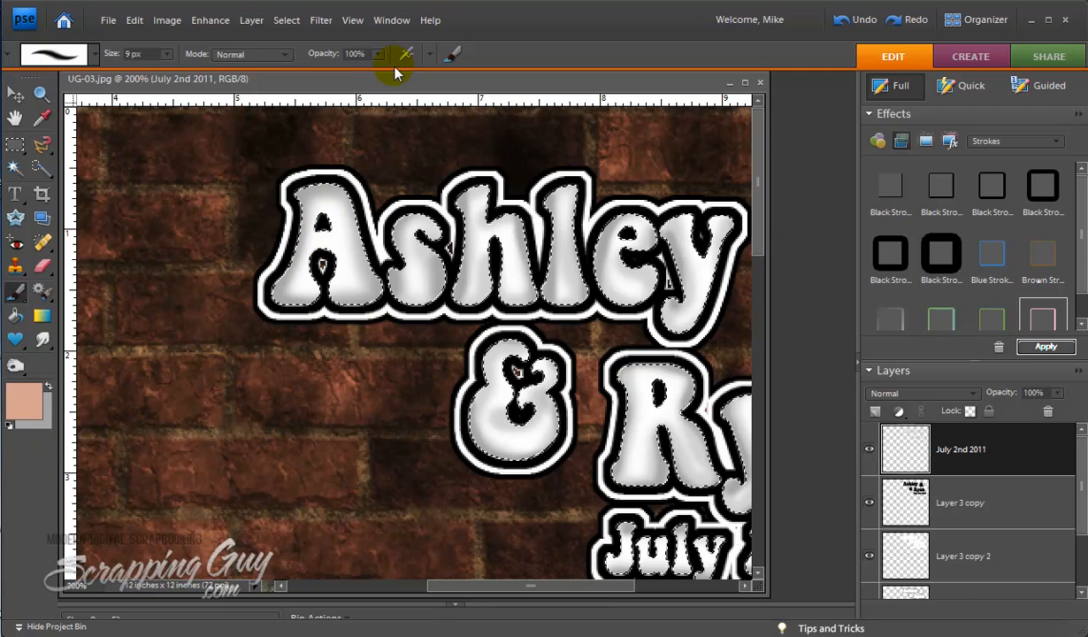
Lower the brush opacity to 50% and paint soft peach streaks down the letters of the first name.
{"action": "left_click", "coordinate": [378, 54]}
{"action": "left_click_drag", "start_coordinate": [382, 71], "coordinate": [334, 78]}
{"action": "left_click_drag", "start_coordinate": [320, 265], "coordinate": [316, 195]}
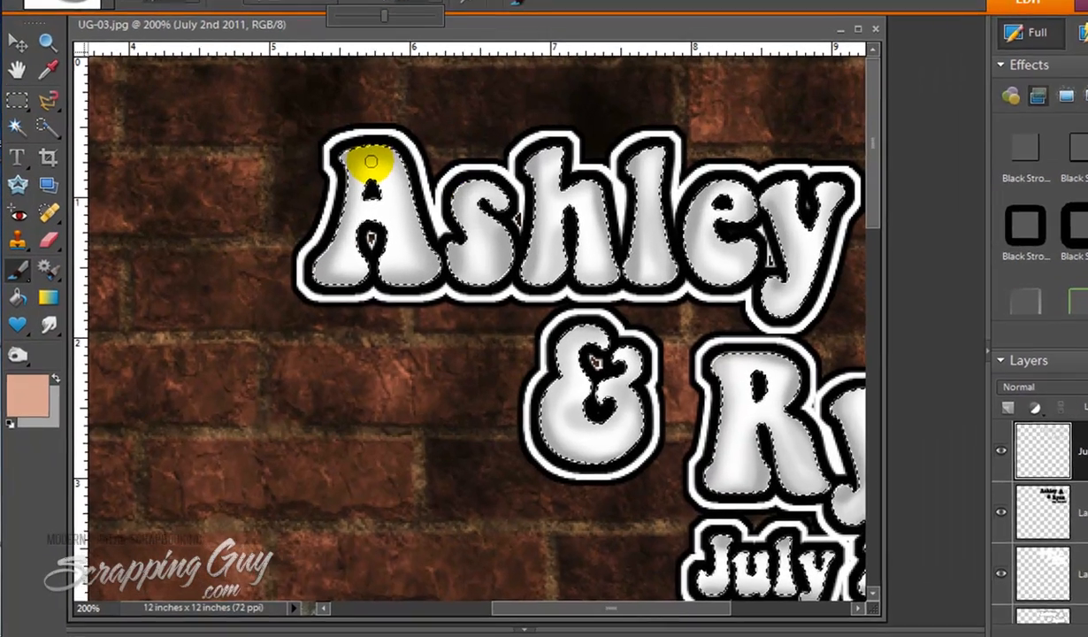
{"action": "left_click_drag", "start_coordinate": [515, 175], "coordinate": [520, 170]}
{"action": "left_click_drag", "start_coordinate": [601, 128], "coordinate": [600, 240]}
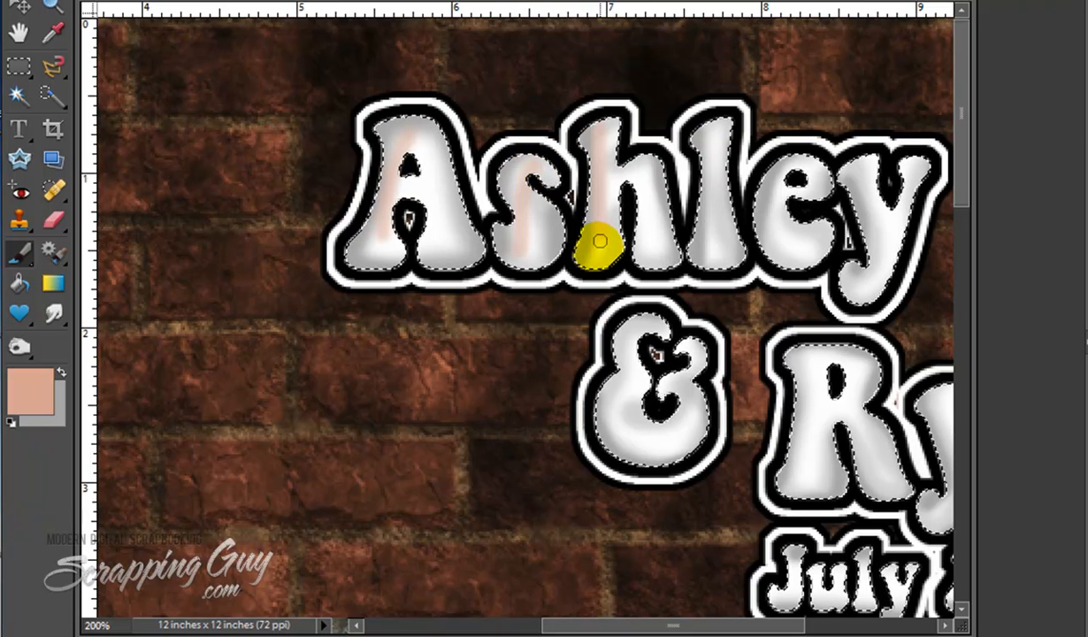
{"action": "left_click_drag", "start_coordinate": [704, 114], "coordinate": [719, 243]}
{"action": "mouse_move", "coordinate": [791, 166]}
{"action": "left_mouse_down"}
{"action": "mouse_move", "coordinate": [780, 257]}
{"action": "mouse_move", "coordinate": [802, 230]}
{"action": "mouse_move", "coordinate": [652, 330]}
{"action": "left_mouse_up"}
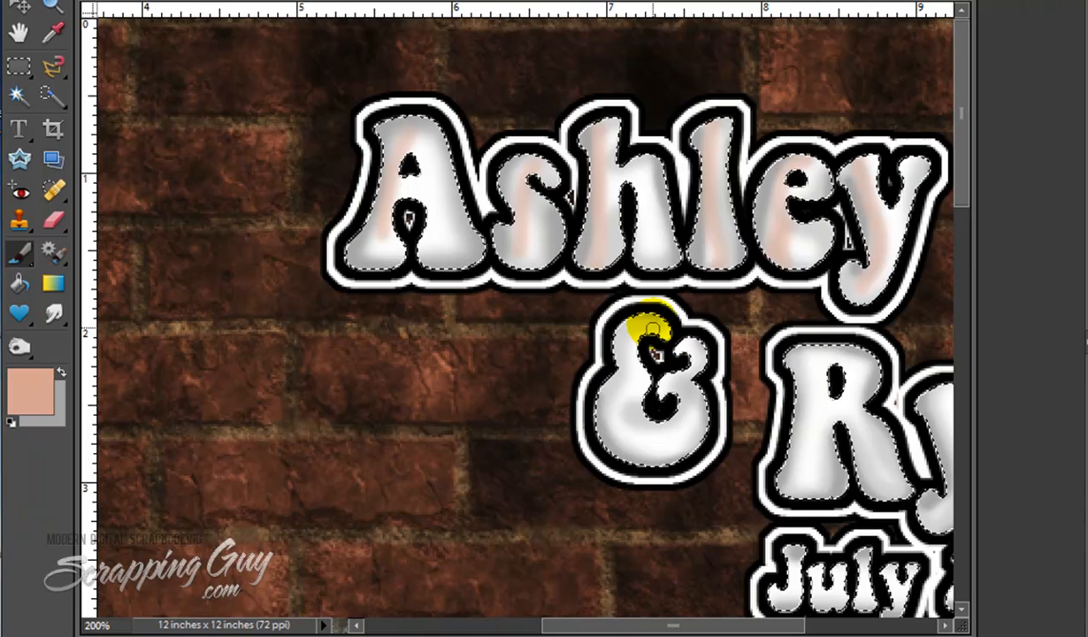
Paint soft peach streaks through the ampersand, the bell and the second name.
{"action": "mouse_move", "coordinate": [651, 317]}
{"action": "left_mouse_down"}
{"action": "mouse_move", "coordinate": [806, 378]}
{"action": "mouse_move", "coordinate": [642, 633]}
{"action": "mouse_move", "coordinate": [775, 633]}
{"action": "left_mouse_up"}
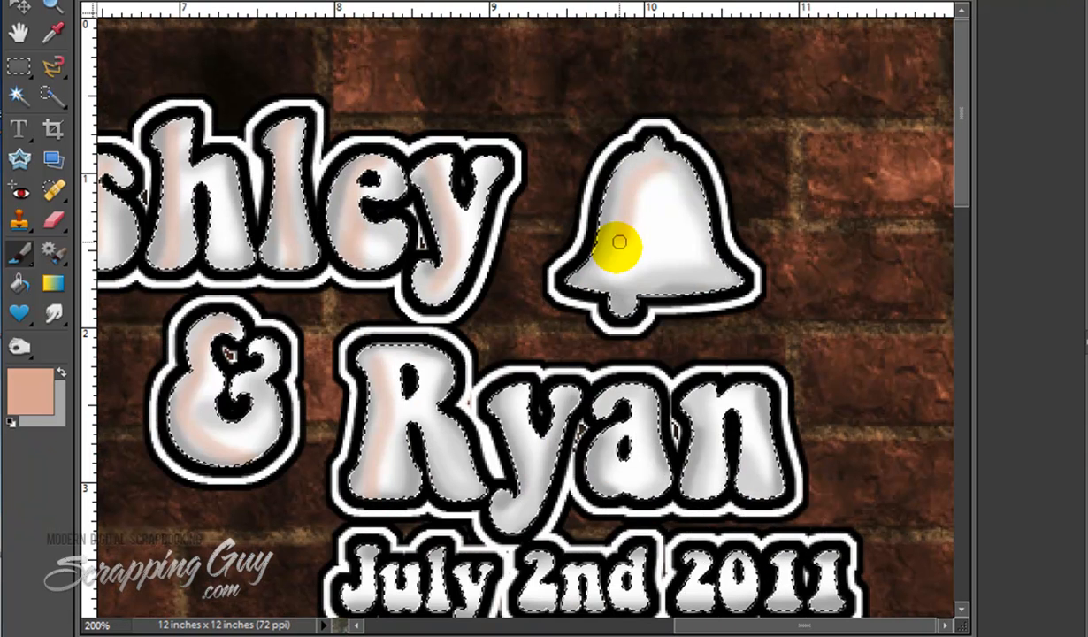
{"action": "mouse_move", "coordinate": [619, 242]}
{"action": "left_mouse_down"}
{"action": "mouse_move", "coordinate": [634, 216]}
{"action": "mouse_move", "coordinate": [619, 276]}
{"action": "mouse_move", "coordinate": [644, 146]}
{"action": "left_mouse_up"}
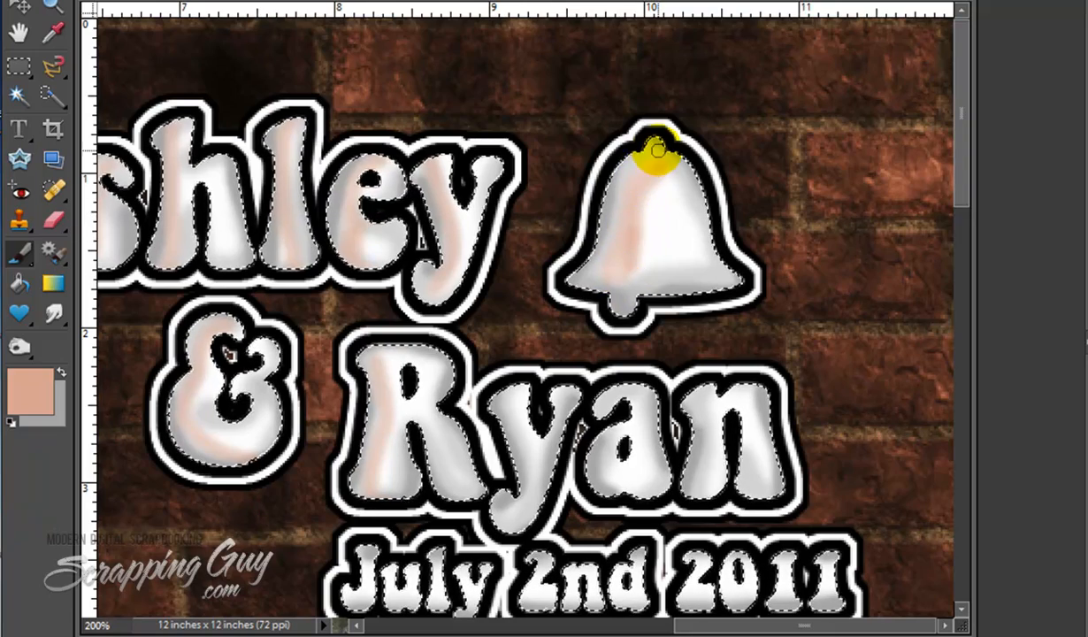
{"action": "mouse_move", "coordinate": [486, 398]}
{"action": "left_mouse_down"}
{"action": "mouse_move", "coordinate": [498, 389]}
{"action": "mouse_move", "coordinate": [756, 408]}
{"action": "left_mouse_up"}
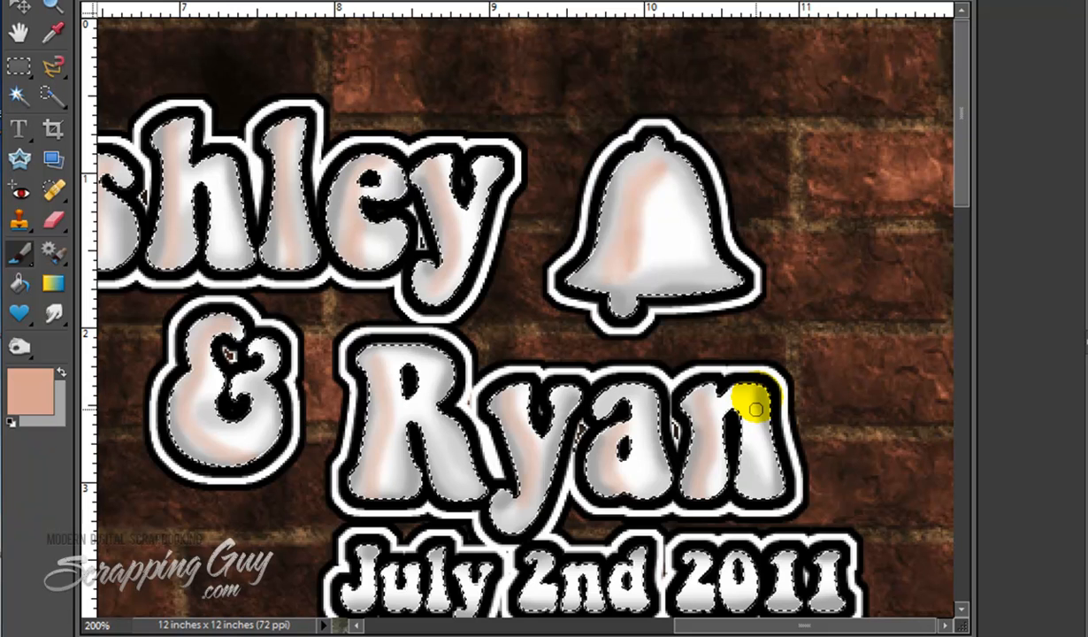
Paint peach streaks across the July 2nd 2011 date line and add extra peach touches to the second name and the bell.
{"action": "scroll", "coordinate": [845, 378], "scroll_direction": "down", "scroll_amount": 3}
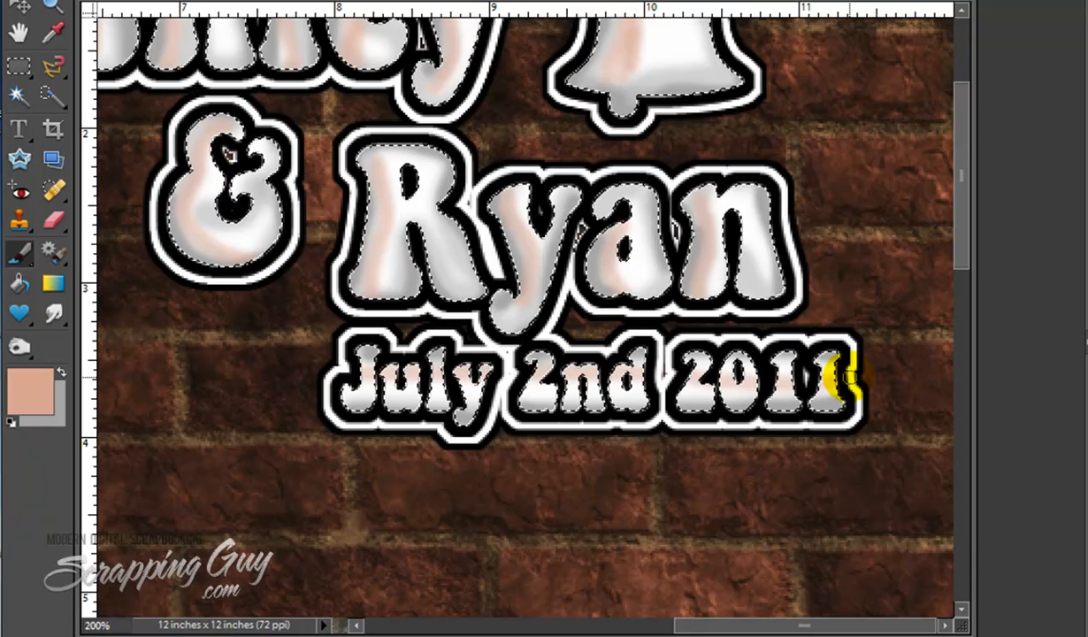
{"action": "mouse_move", "coordinate": [845, 379]}
{"action": "left_mouse_down"}
{"action": "mouse_move", "coordinate": [854, 369]}
{"action": "mouse_move", "coordinate": [530, 389]}
{"action": "left_mouse_up"}
{"action": "mouse_move", "coordinate": [212, 241]}
{"action": "left_mouse_down"}
{"action": "mouse_move", "coordinate": [377, 279]}
{"action": "mouse_move", "coordinate": [657, 233]}
{"action": "mouse_move", "coordinate": [643, 219]}
{"action": "mouse_move", "coordinate": [646, 253]}
{"action": "mouse_move", "coordinate": [935, 280]}
{"action": "left_mouse_up"}
{"action": "left_click_drag", "start_coordinate": [961, 231], "coordinate": [960, 177]}
{"action": "left_click_drag", "start_coordinate": [669, 105], "coordinate": [692, 130]}
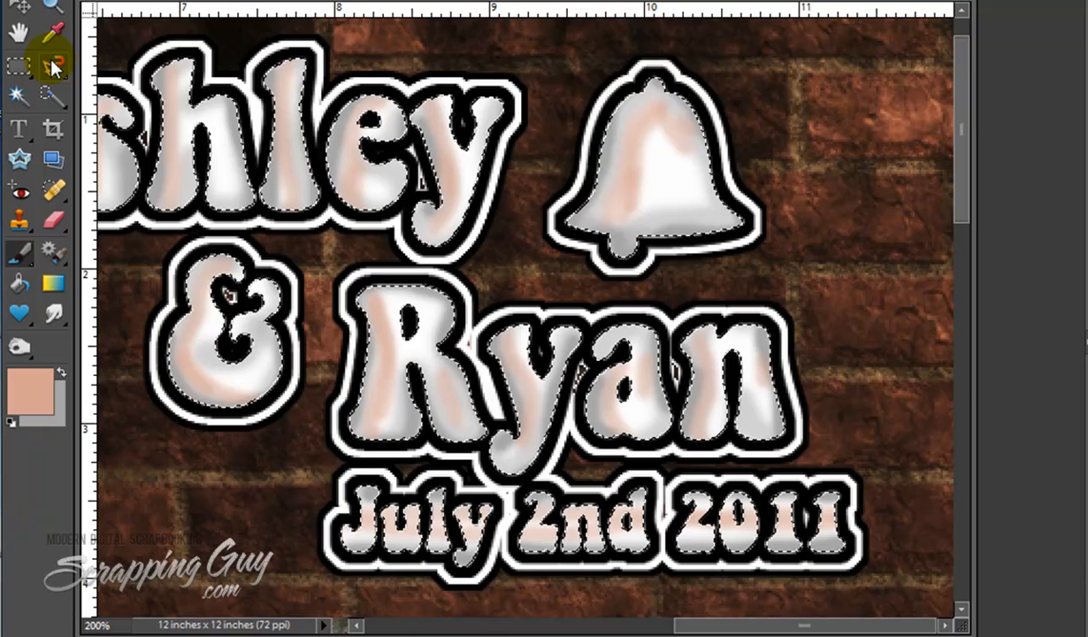
Check the whole title at 100% zoom with the selection outline temporarily removed, and restore the selection.
{"action": "left_click", "coordinate": [53, 6]}
{"action": "left_click", "coordinate": [655, 298], "text": "alt"}
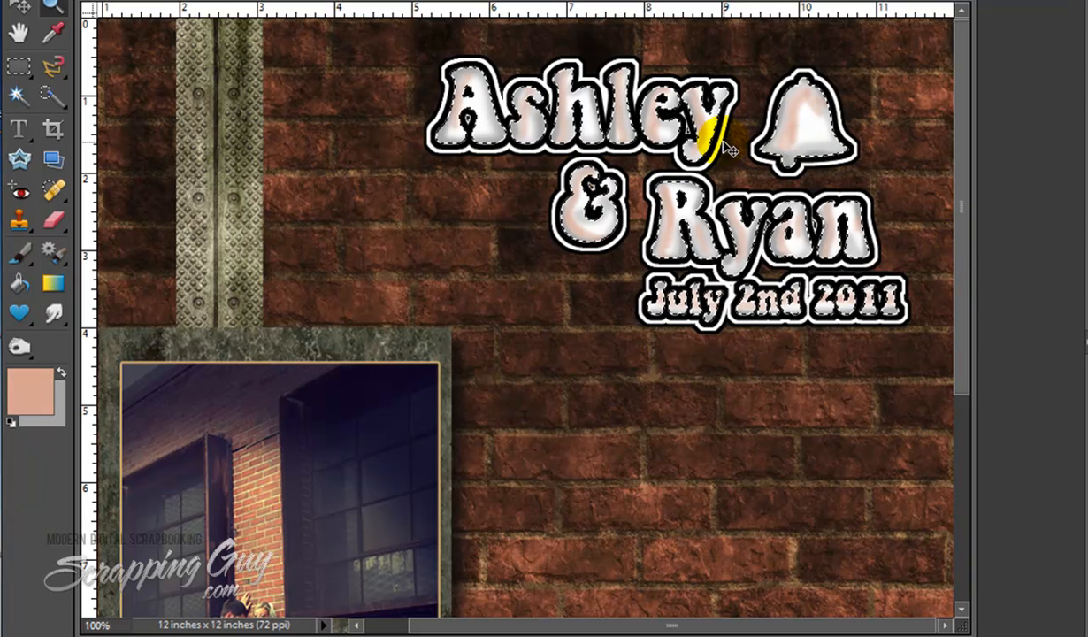
{"action": "key", "text": "ctrl+d"}
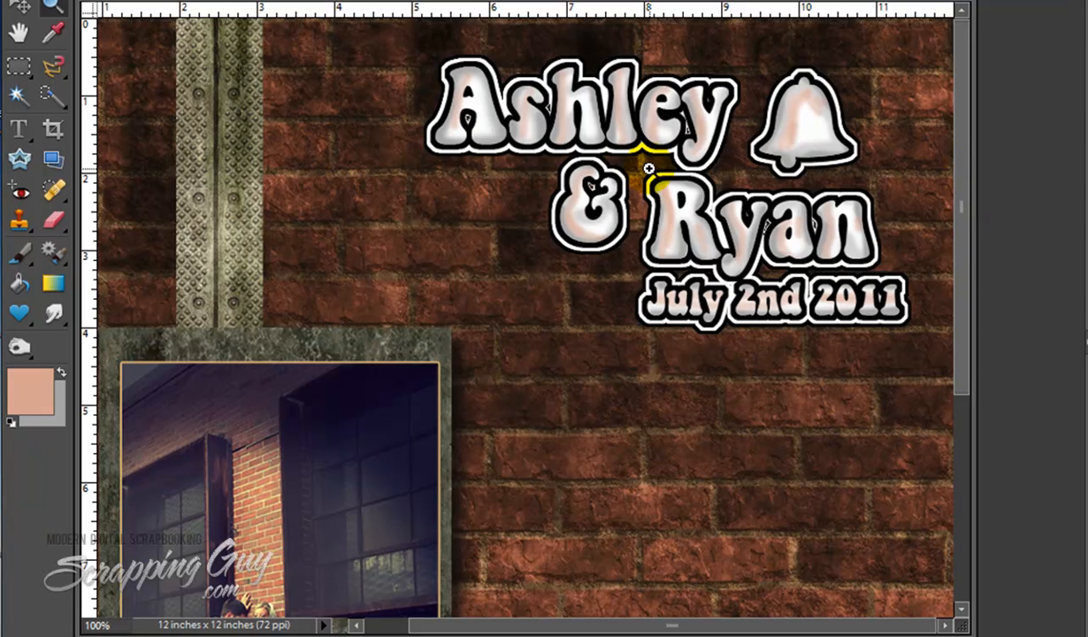
{"action": "key", "text": "ctrl+z"}
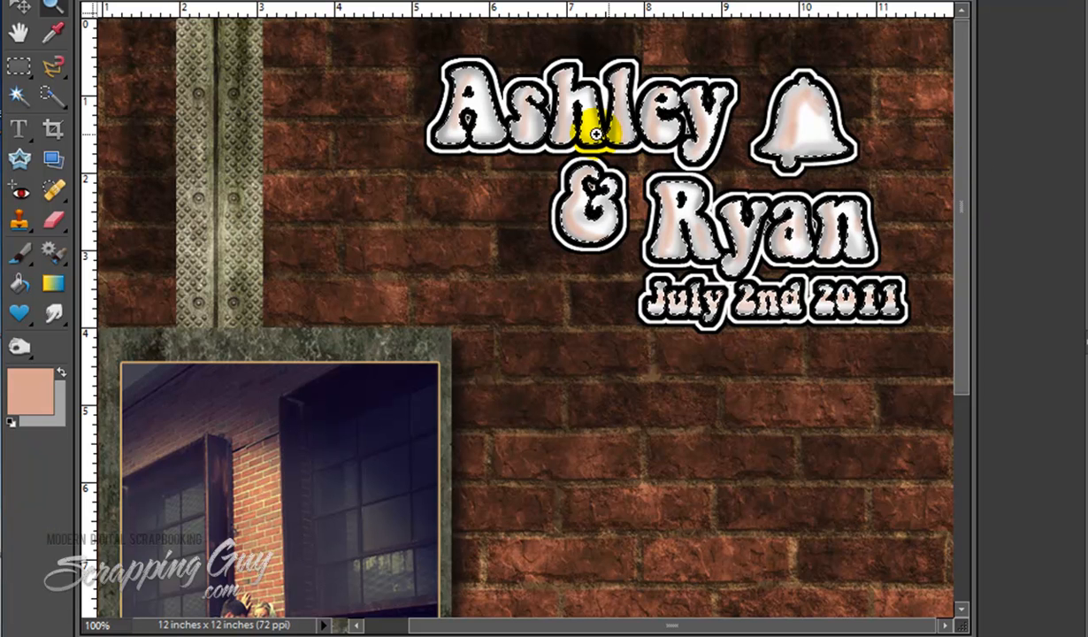
Change the foreground color to golden yellow e2c774.
{"action": "scroll", "coordinate": [200, 390], "scroll_direction": "down", "scroll_amount": 3}
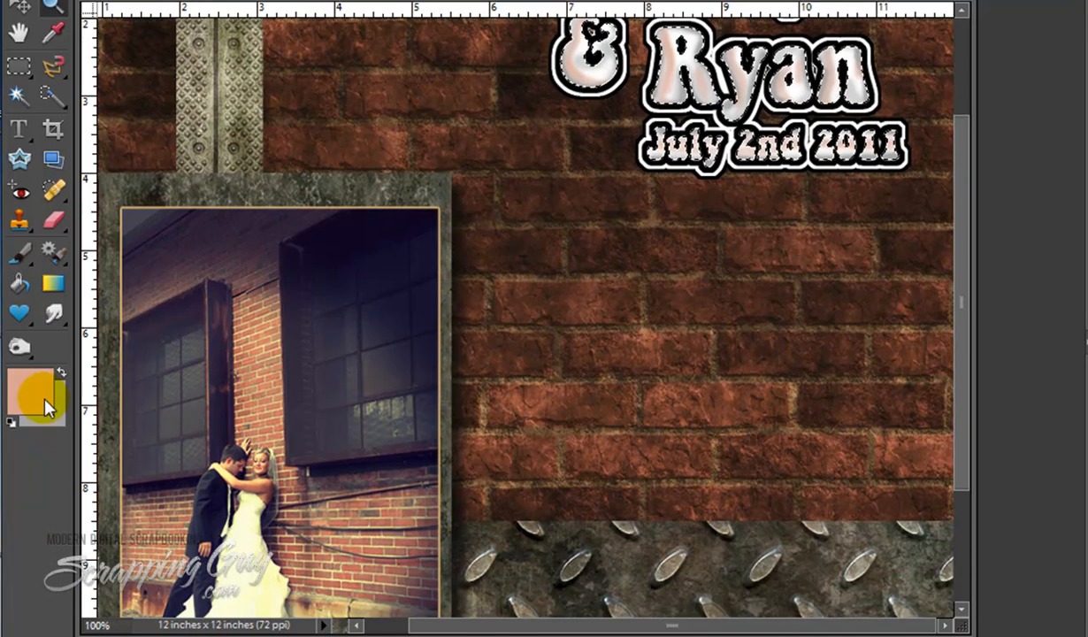
{"action": "left_click", "coordinate": [43, 393]}
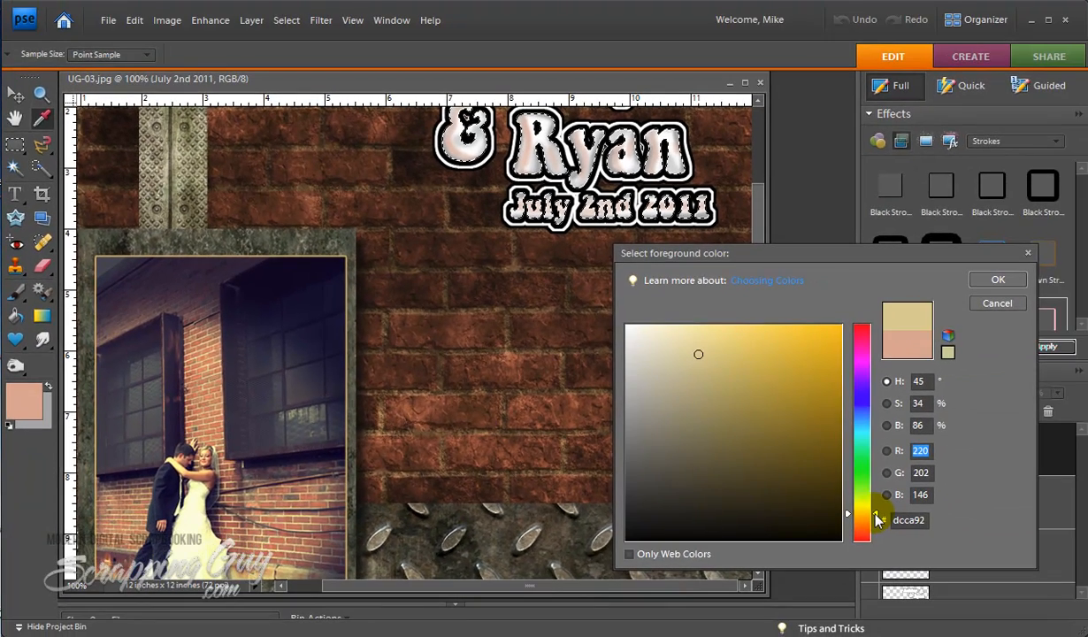
{"action": "left_click", "coordinate": [731, 349]}
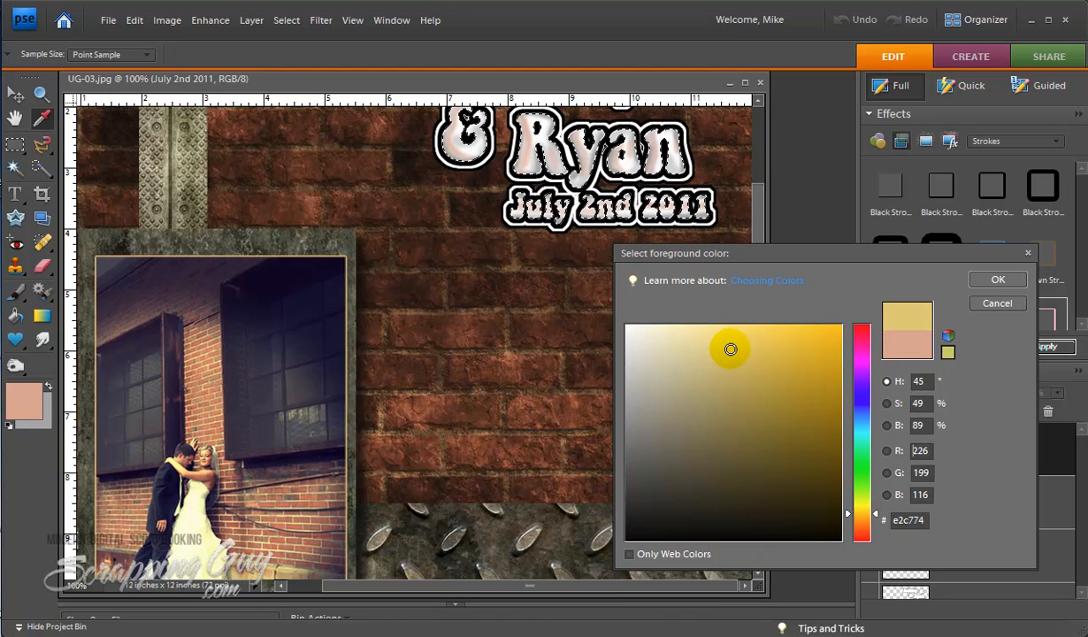
{"action": "left_click", "coordinate": [989, 277]}
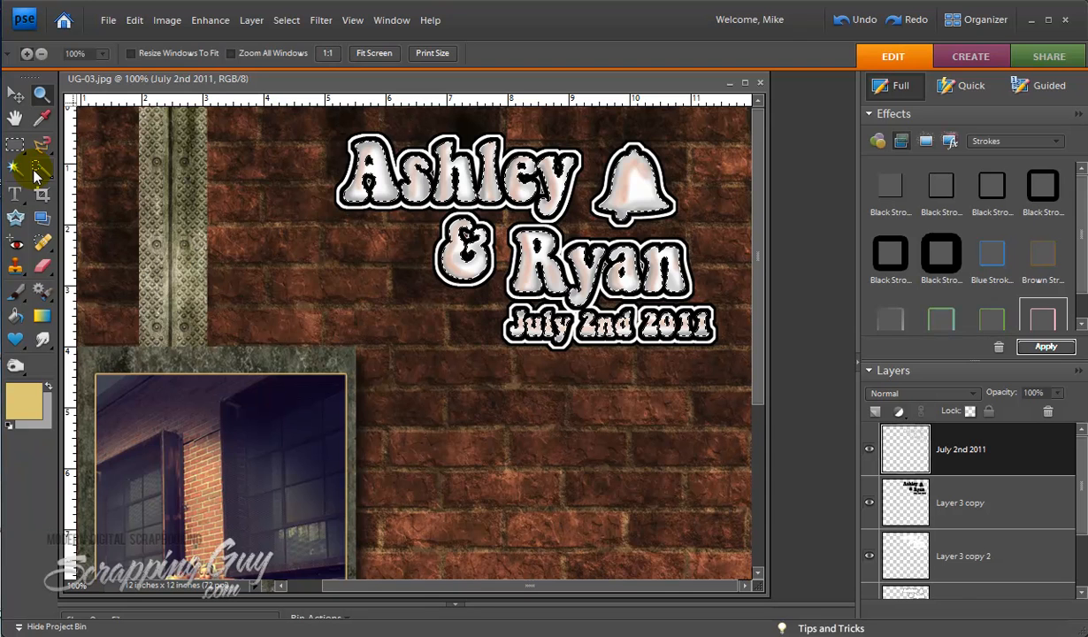
Try golden yellow brush streaks at 50% opacity on the first two letters of the first name.
{"action": "left_click", "coordinate": [468, 226]}
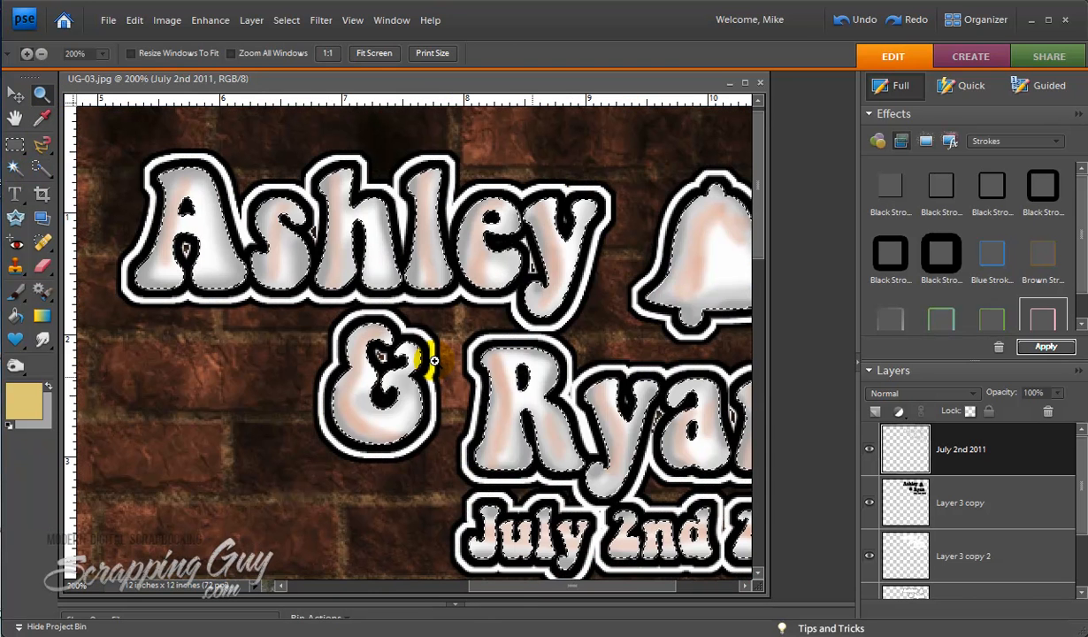
{"action": "key", "text": "k"}
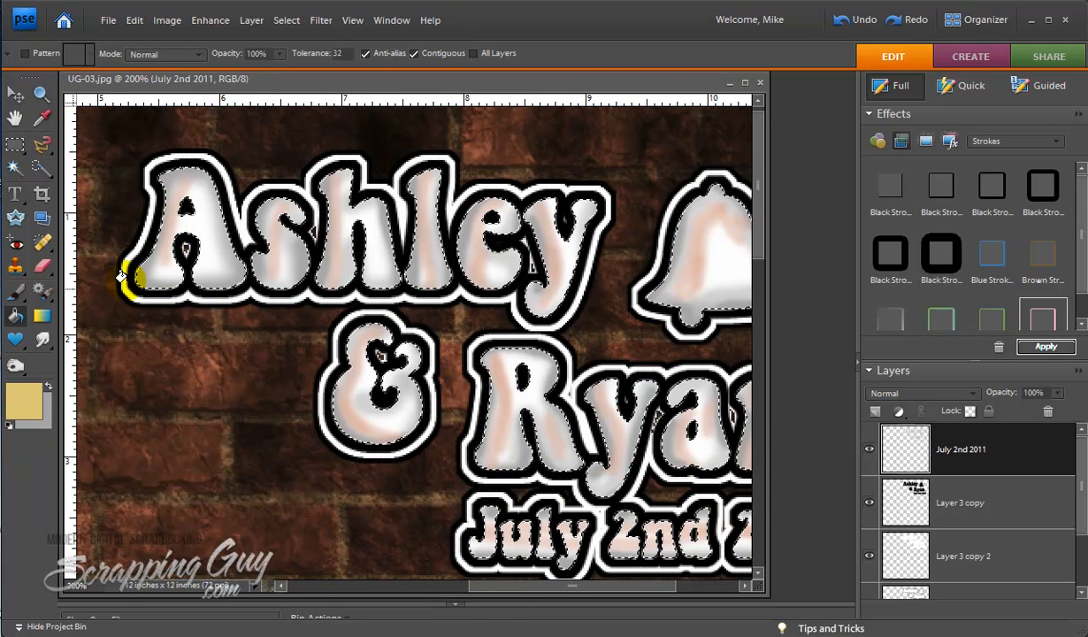
{"action": "key", "text": "b"}
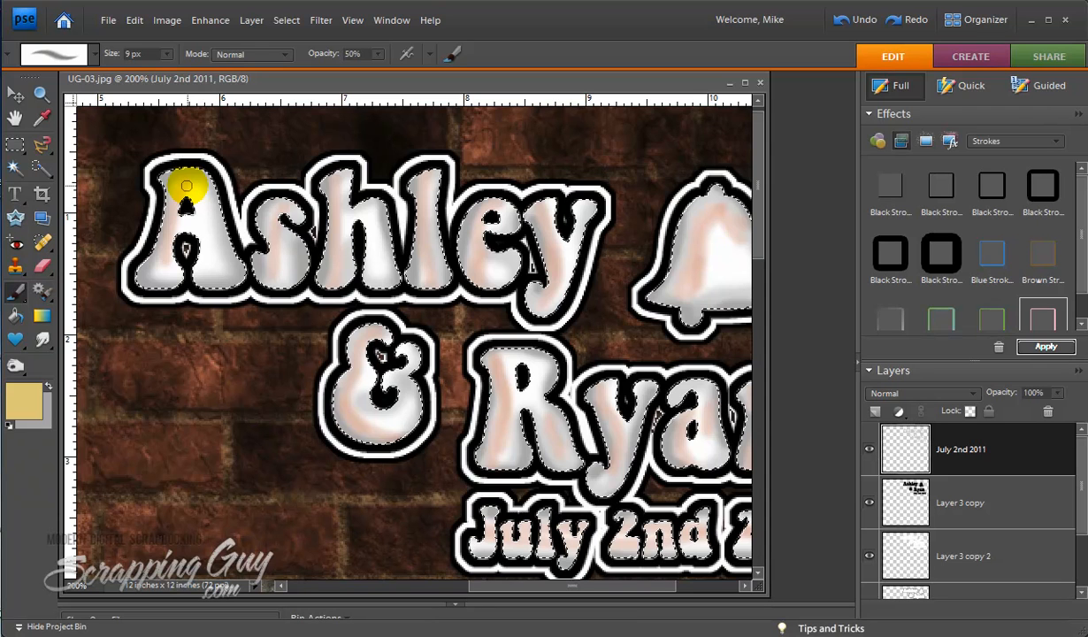
{"action": "left_click_drag", "start_coordinate": [187, 186], "coordinate": [183, 247]}
{"action": "left_click_drag", "start_coordinate": [283, 202], "coordinate": [279, 278]}
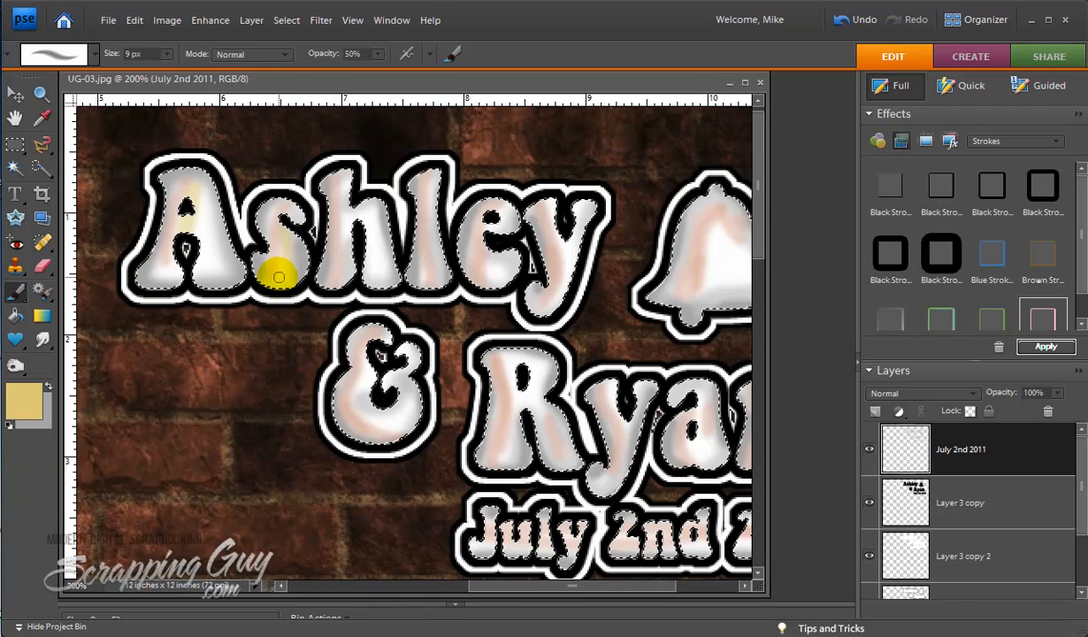
{"action": "left_click", "coordinate": [299, 181]}
Raise the brush opacity to 65% and paint golden yellow streaks down the letters of the first name.
{"action": "left_click", "coordinate": [378, 54]}
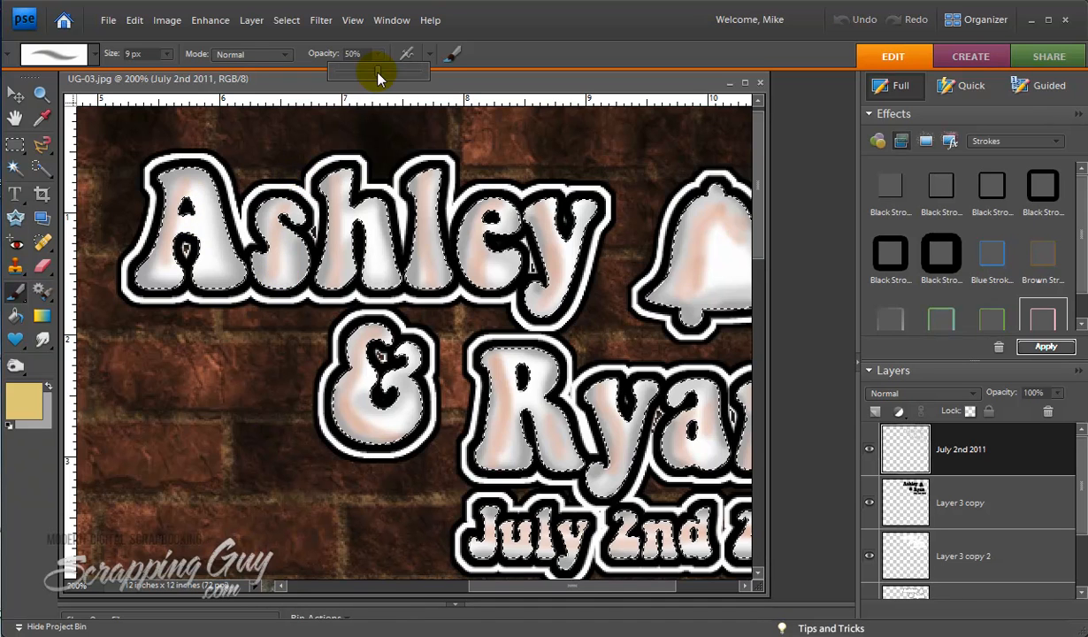
{"action": "left_click_drag", "start_coordinate": [378, 73], "coordinate": [391, 73]}
{"action": "left_click", "coordinate": [192, 193]}
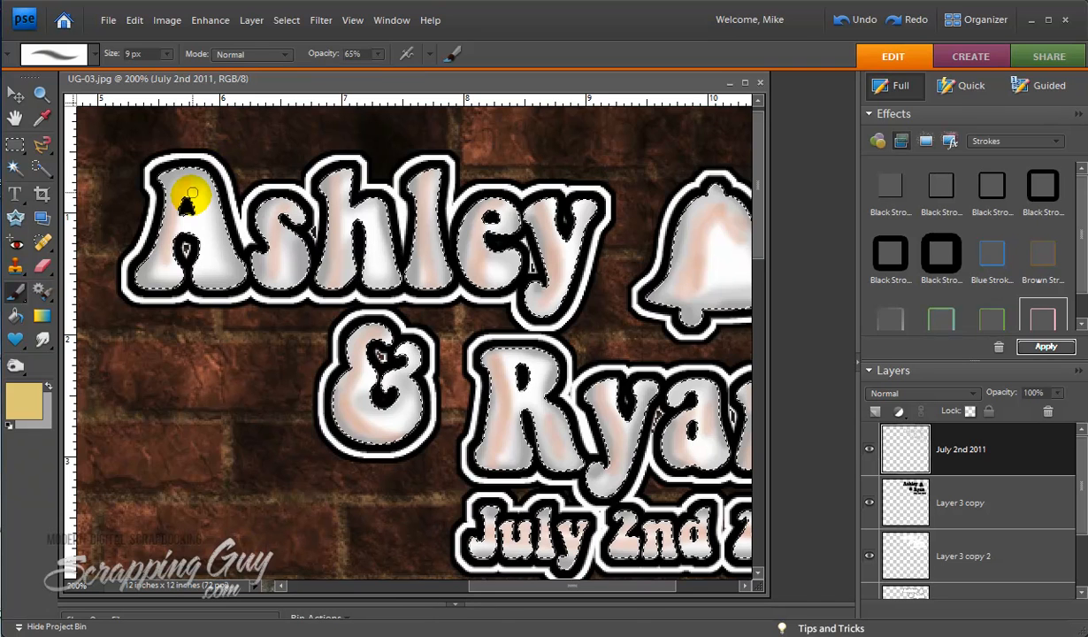
{"action": "left_click", "coordinate": [285, 215]}
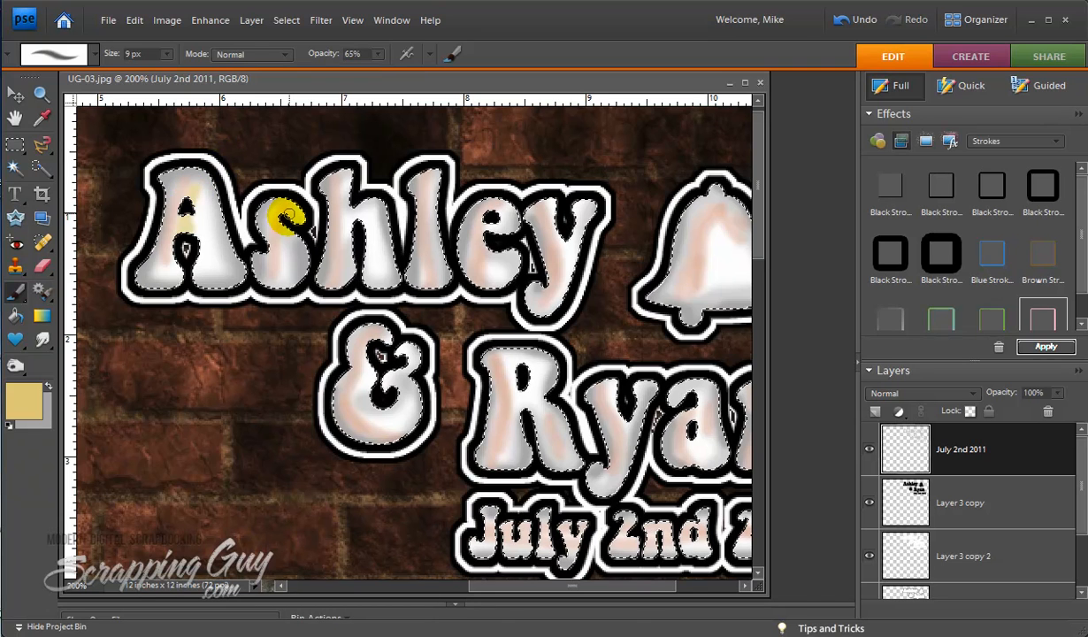
{"action": "left_click_drag", "start_coordinate": [334, 184], "coordinate": [347, 268]}
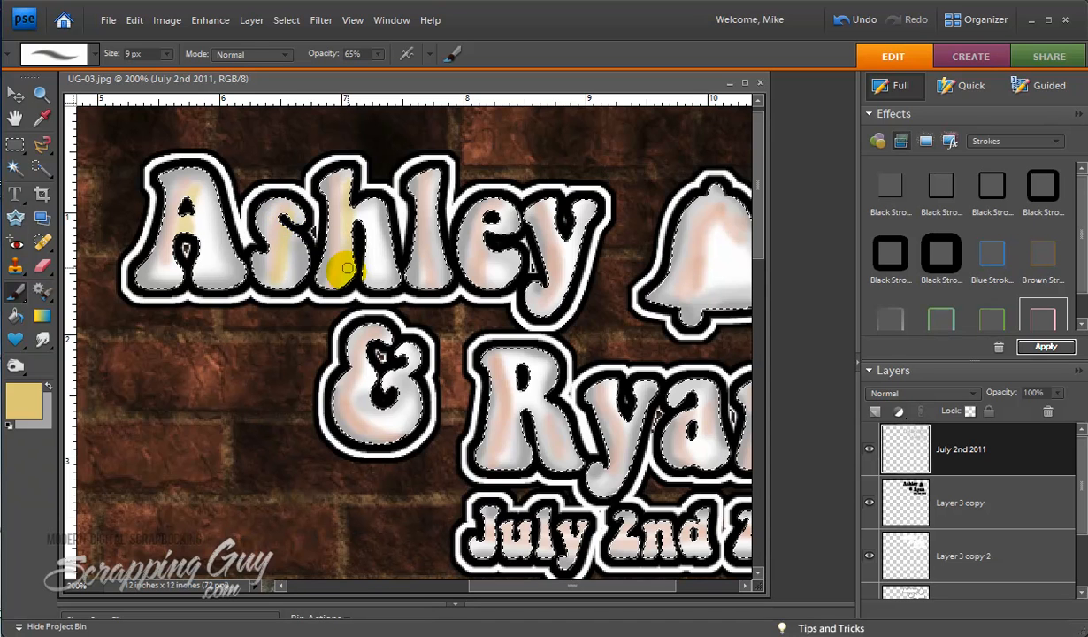
{"action": "left_click_drag", "start_coordinate": [427, 177], "coordinate": [432, 263]}
{"action": "left_click", "coordinate": [522, 274]}
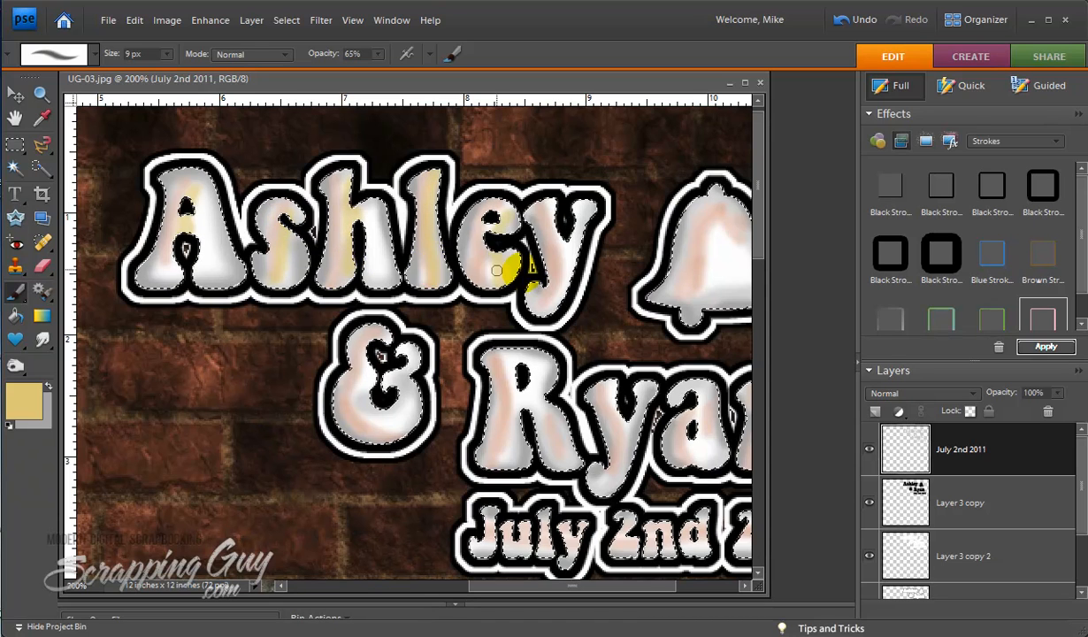
Paint golden yellow brush streaks on the bell and the ampersand at 65% opacity.
{"action": "left_click", "coordinate": [731, 237]}
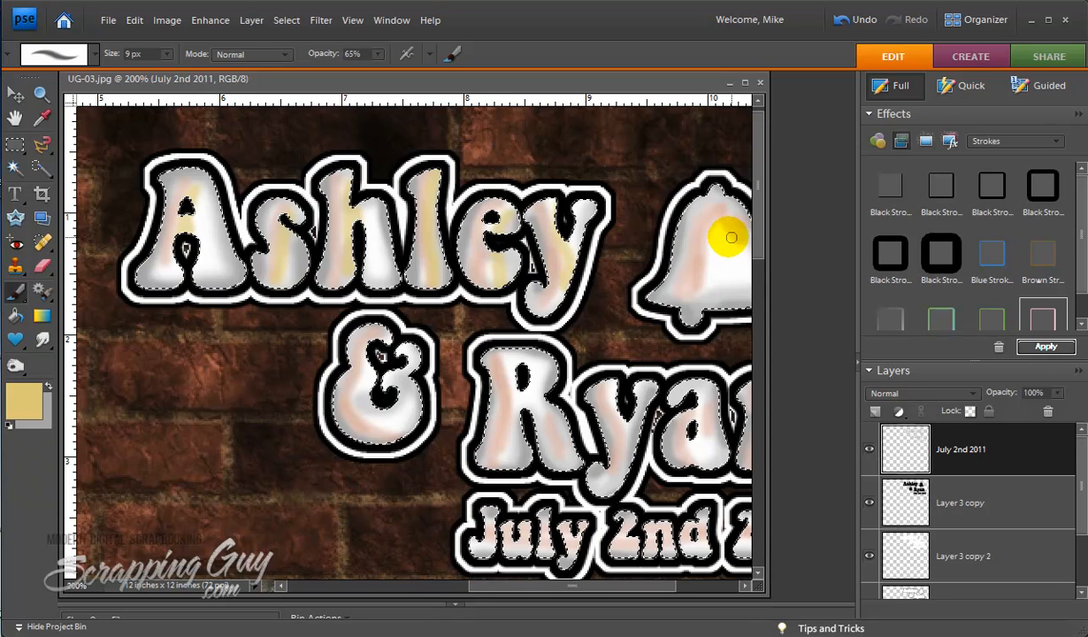
{"action": "left_click_drag", "start_coordinate": [729, 229], "coordinate": [712, 279]}
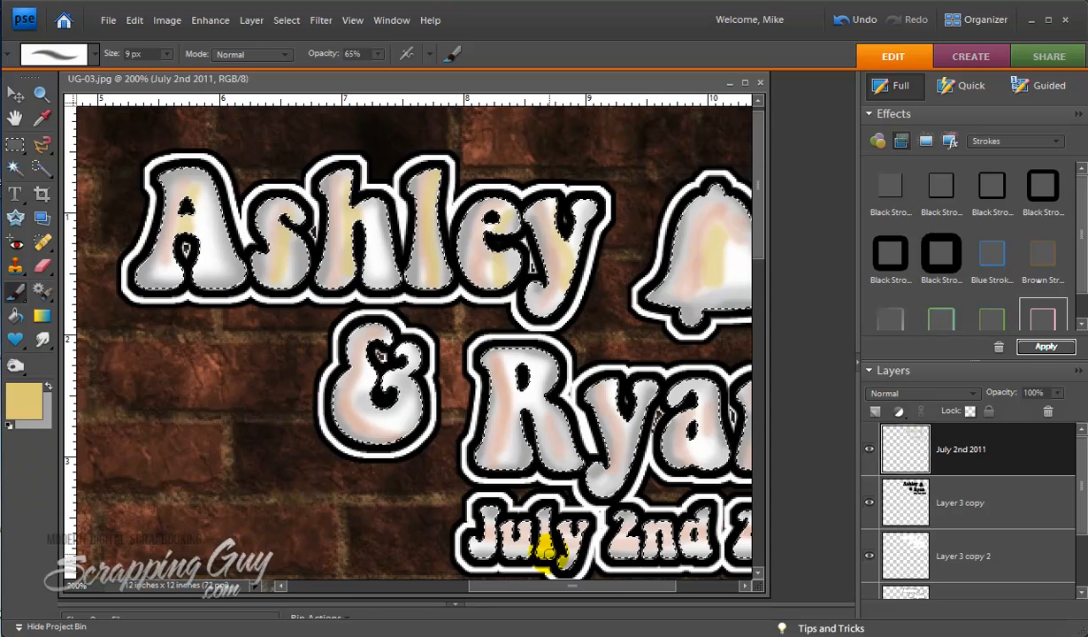
{"action": "left_click_drag", "start_coordinate": [554, 586], "coordinate": [607, 585]}
{"action": "left_click", "coordinate": [202, 400]}
{"action": "mouse_move", "coordinate": [198, 371]}
{"action": "left_mouse_down"}
{"action": "mouse_move", "coordinate": [202, 405]}
{"action": "mouse_move", "coordinate": [229, 435]}
{"action": "left_mouse_up"}
Paint golden yellow brush streaks down the letters of the second name and across the wedding date.
{"action": "mouse_move", "coordinate": [338, 354]}
{"action": "left_mouse_down"}
{"action": "mouse_move", "coordinate": [354, 389]}
{"action": "mouse_move", "coordinate": [340, 450]}
{"action": "left_mouse_up"}
{"action": "left_click", "coordinate": [526, 407]}
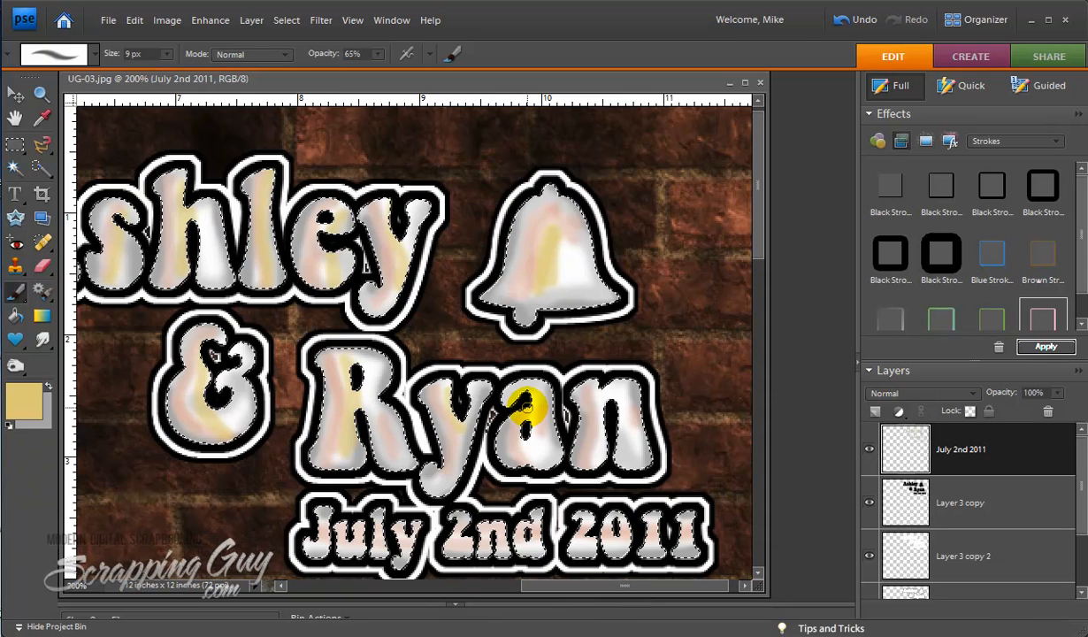
{"action": "left_click_drag", "start_coordinate": [527, 407], "coordinate": [533, 437]}
{"action": "left_click", "coordinate": [599, 413]}
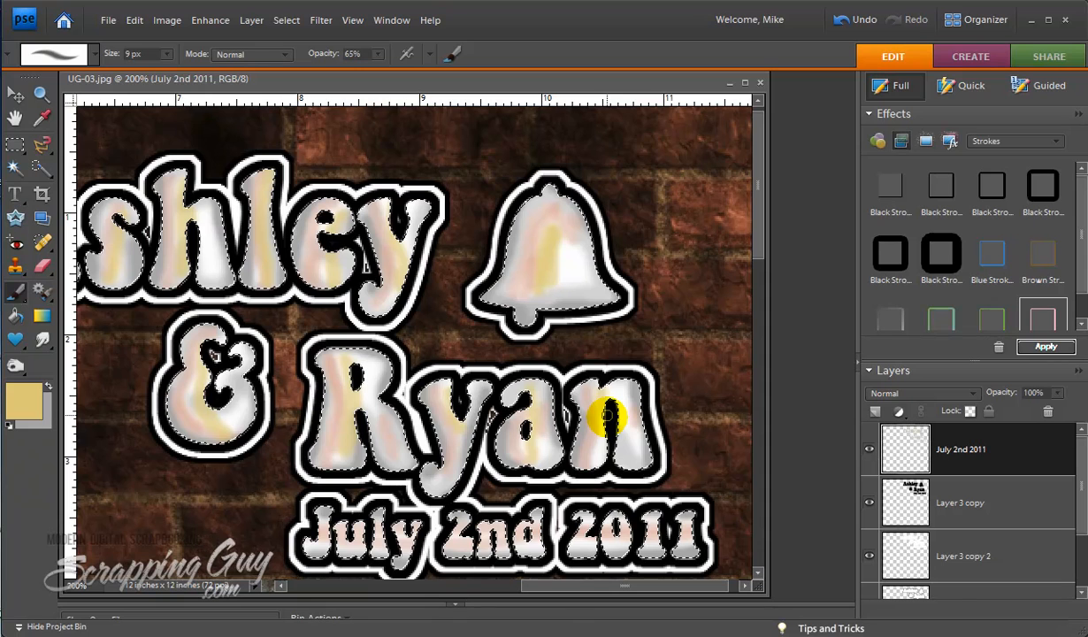
{"action": "left_click_drag", "start_coordinate": [607, 416], "coordinate": [604, 451]}
{"action": "left_click", "coordinate": [310, 539]}
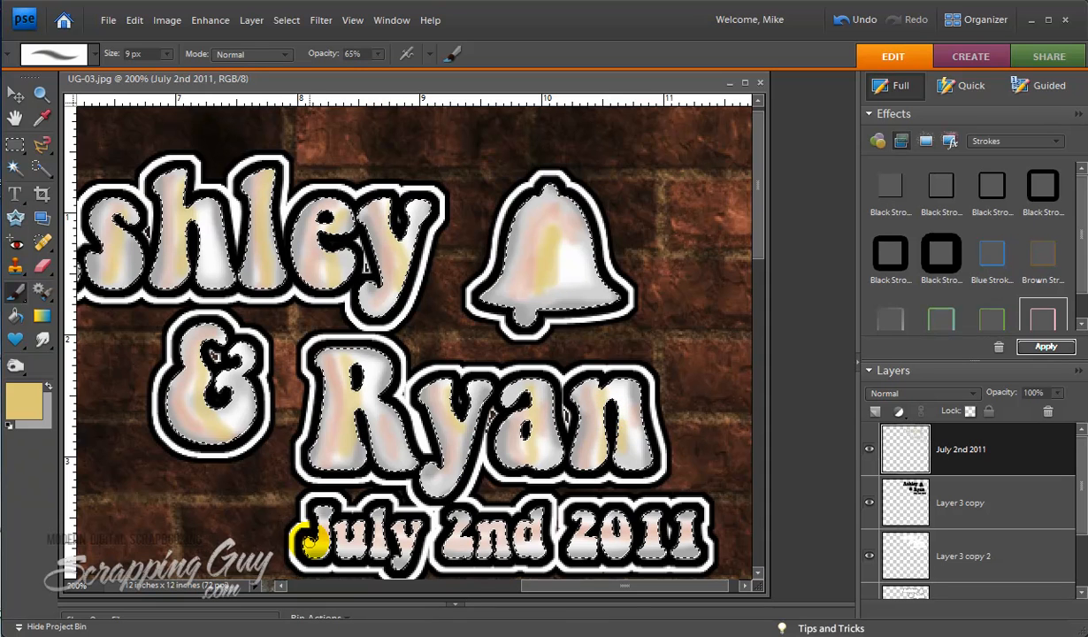
{"action": "left_click_drag", "start_coordinate": [309, 544], "coordinate": [698, 549]}
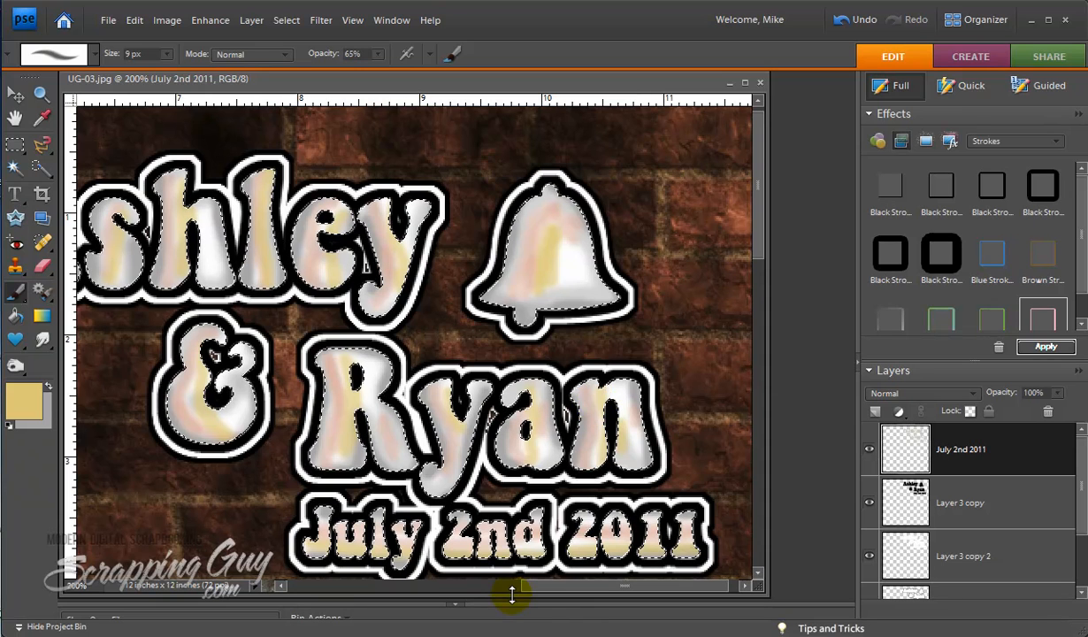
Deselect the lettering and merge the four title layers, from July 2nd 2011 down through Layer 3, into one layer.
{"action": "left_click_drag", "start_coordinate": [539, 586], "coordinate": [461, 585]}
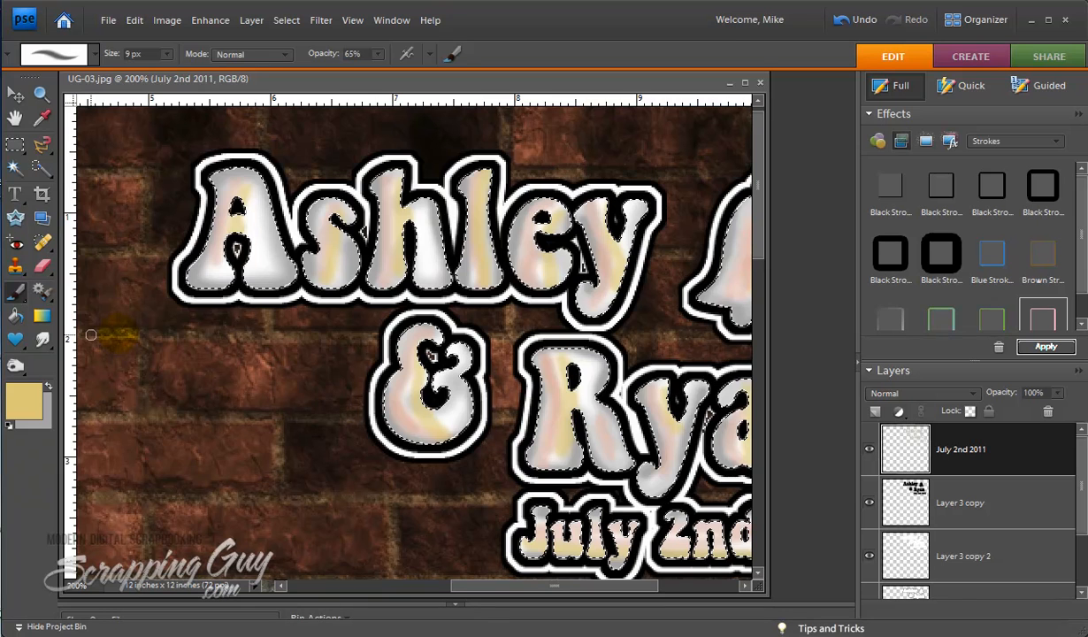
{"action": "left_click", "coordinate": [40, 94]}
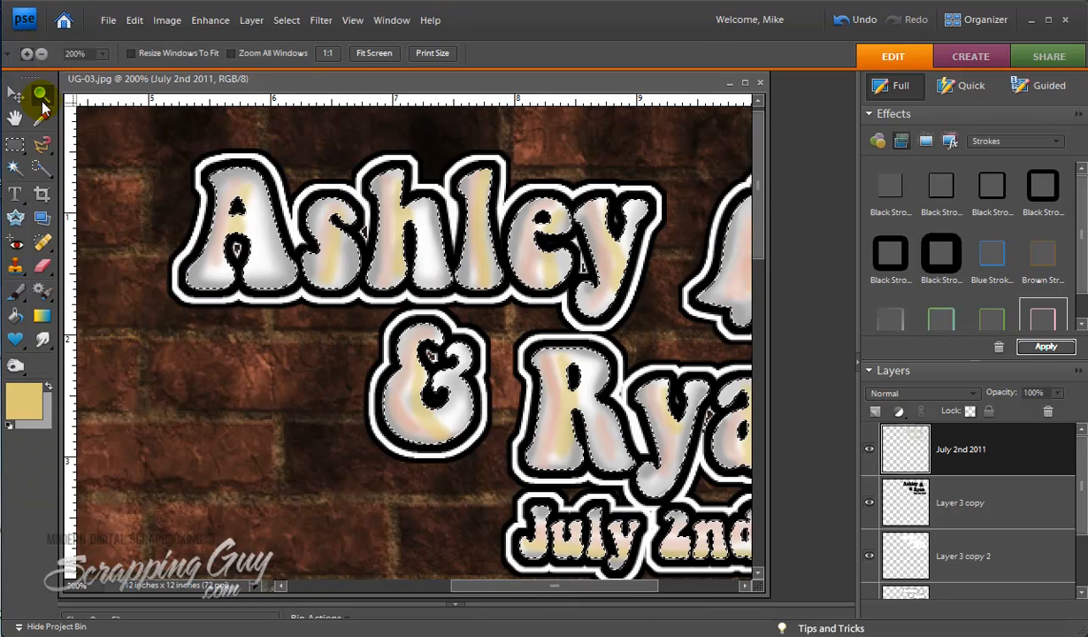
{"action": "double_click", "coordinate": [41, 99]}
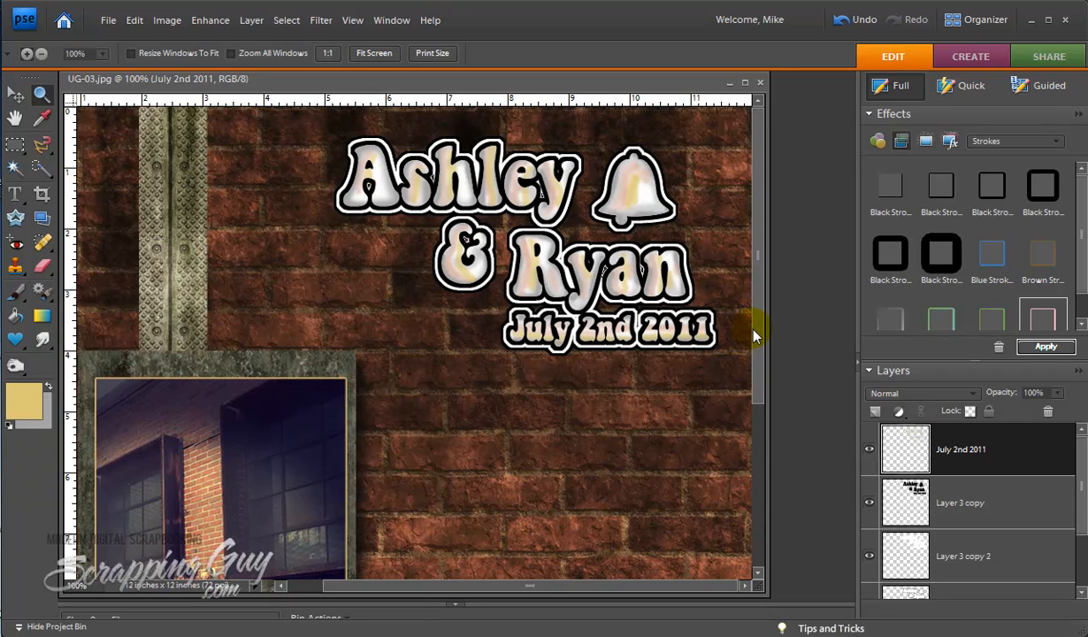
{"action": "left_click", "coordinate": [511, 332], "text": "alt"}
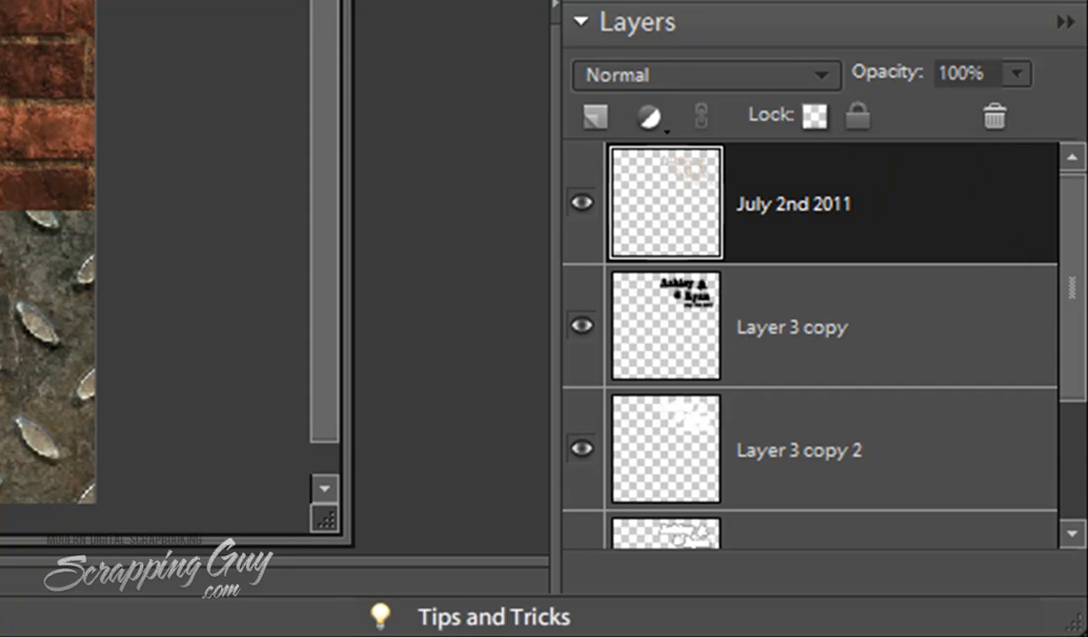
{"action": "mouse_move", "coordinate": [1075, 236]}
{"action": "left_mouse_down"}
{"action": "mouse_move", "coordinate": [1070, 389]}
{"action": "mouse_move", "coordinate": [1083, 229]}
{"action": "left_mouse_up"}
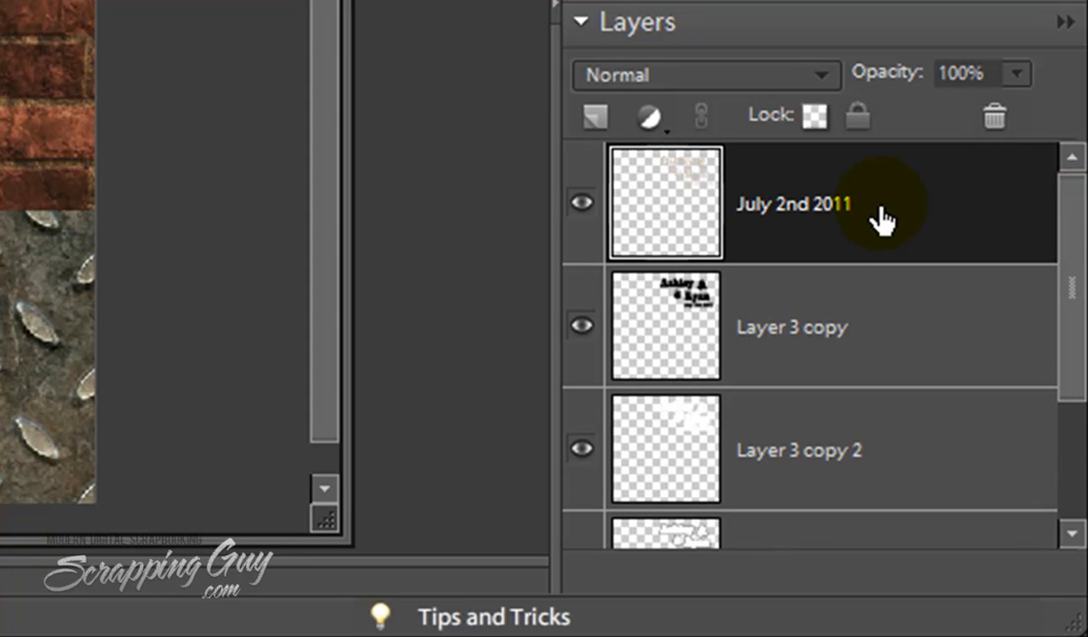
{"action": "left_click_drag", "start_coordinate": [1073, 283], "coordinate": [1069, 332]}
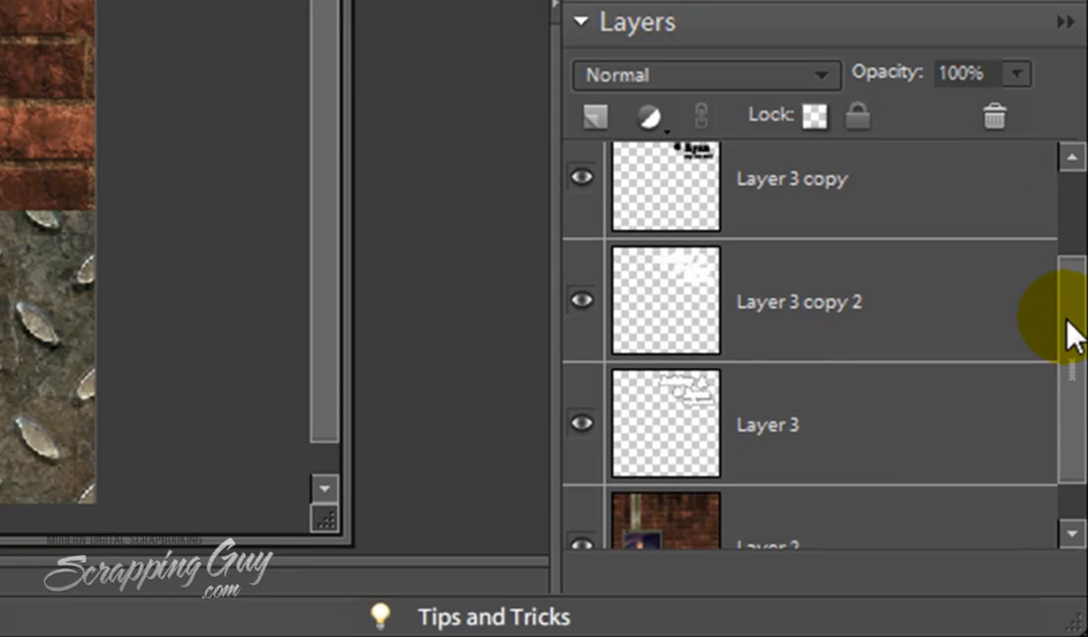
{"action": "left_click", "coordinate": [891, 432], "text": "shift"}
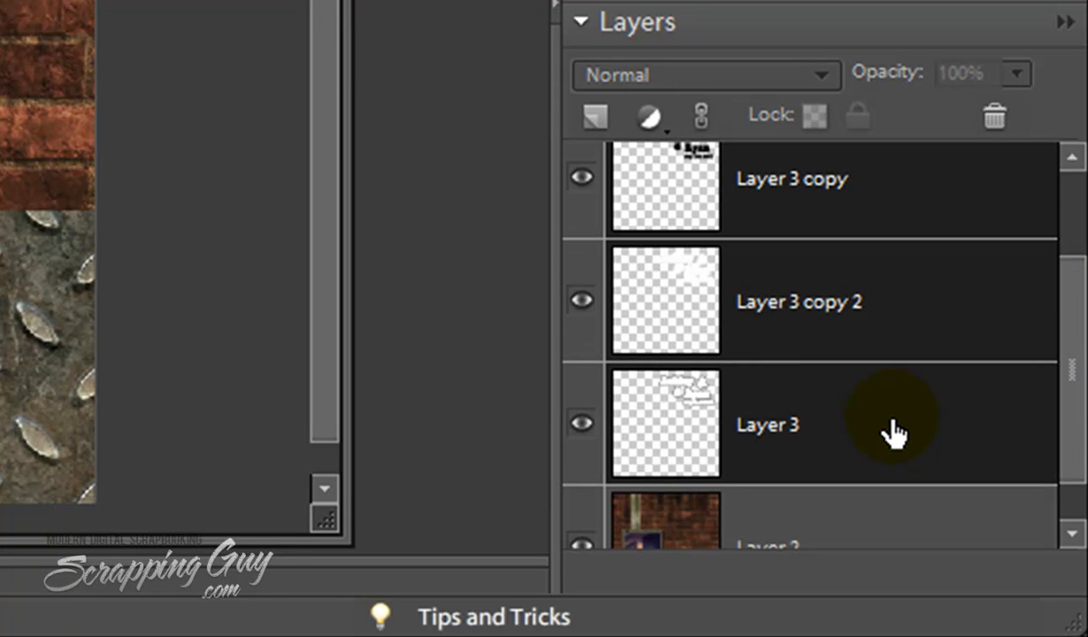
{"action": "right_click", "coordinate": [923, 327]}
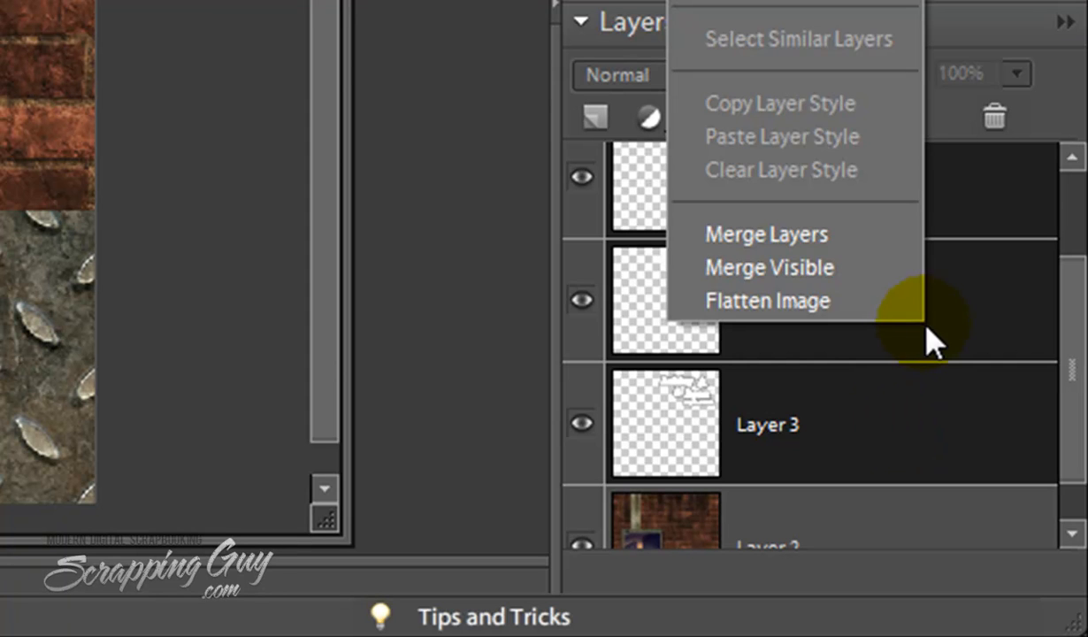
{"action": "left_click", "coordinate": [790, 233]}
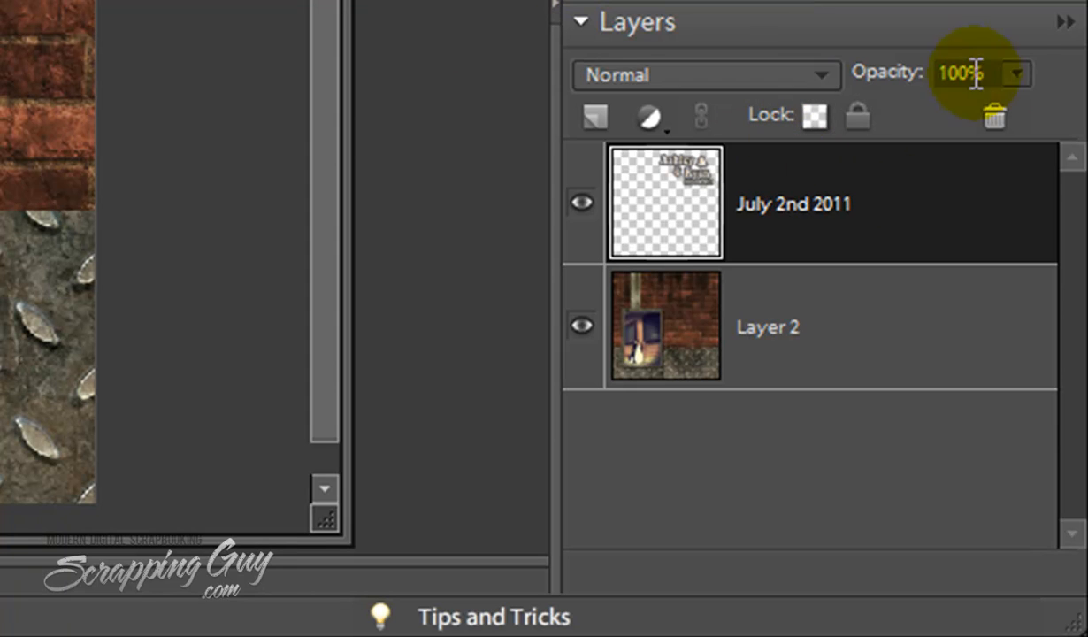
Lower the merged title layer's opacity to 66% so the brick texture blends through the lettering.
{"action": "left_click", "coordinate": [1017, 74]}
{"action": "left_click_drag", "start_coordinate": [1011, 113], "coordinate": [956, 124]}
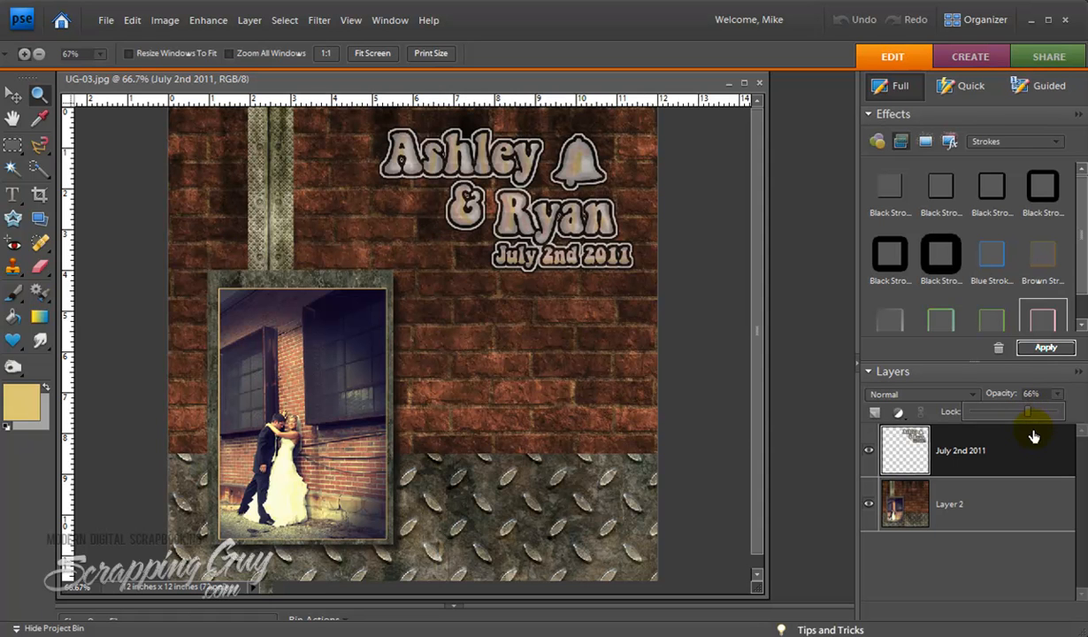
{"action": "left_click", "coordinate": [484, 209]}
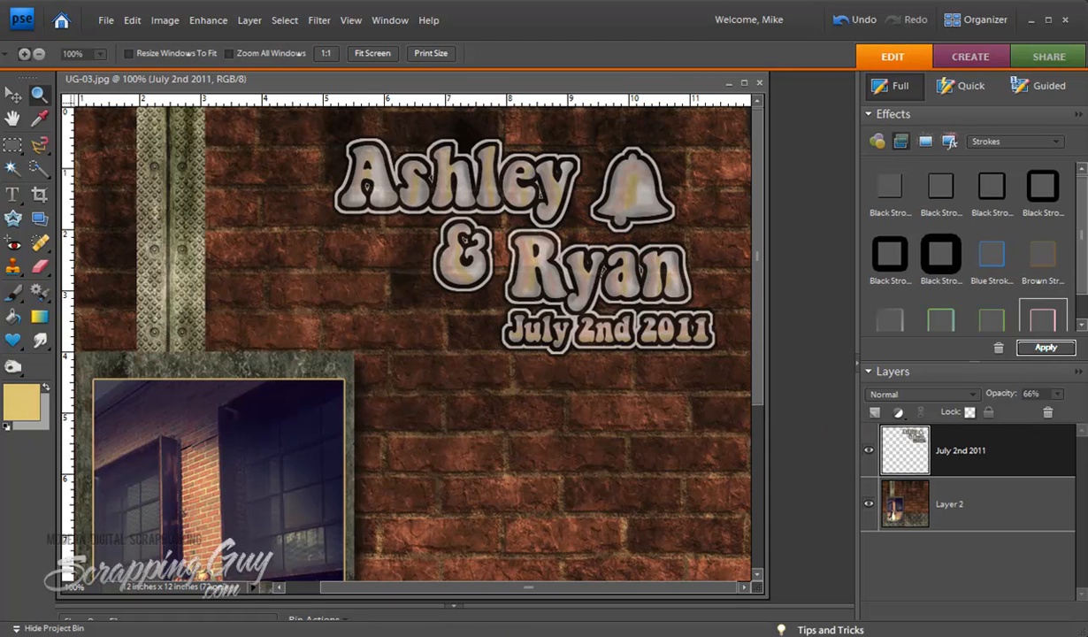
Switch to the browser and examine the graffiti wall image results for how painted lettering is set against its background.
{"action": "key", "text": "alt+Tab"}
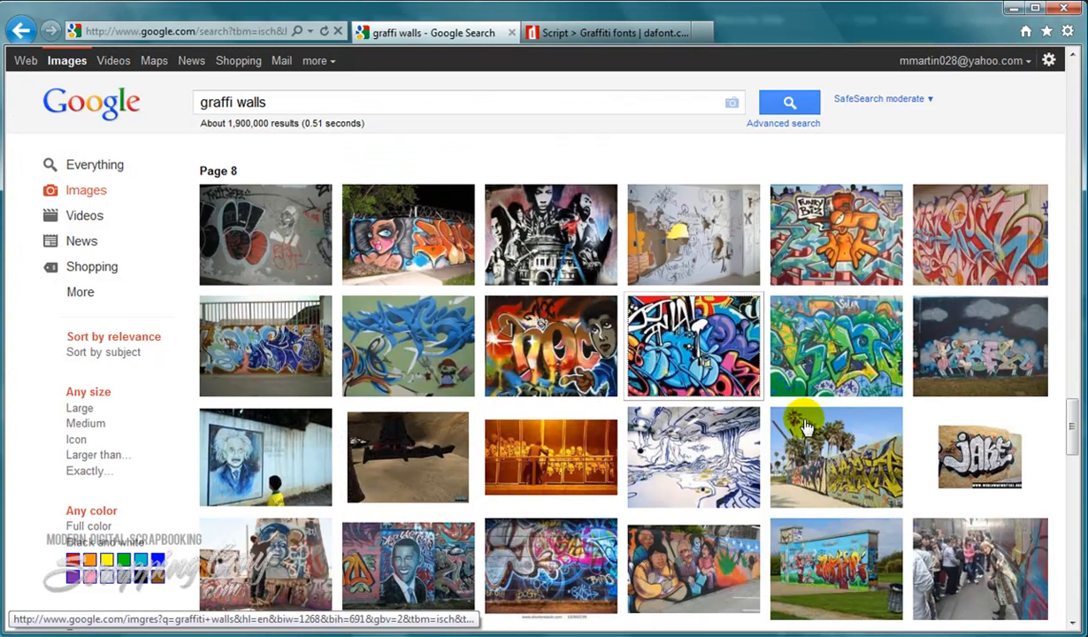
{"action": "scroll", "coordinate": [814, 380], "scroll_direction": "down", "scroll_amount": 1}
{"action": "scroll", "coordinate": [876, 384], "scroll_direction": "up", "scroll_amount": 1}
{"action": "scroll", "coordinate": [455, 530], "scroll_direction": "down", "scroll_amount": 2}
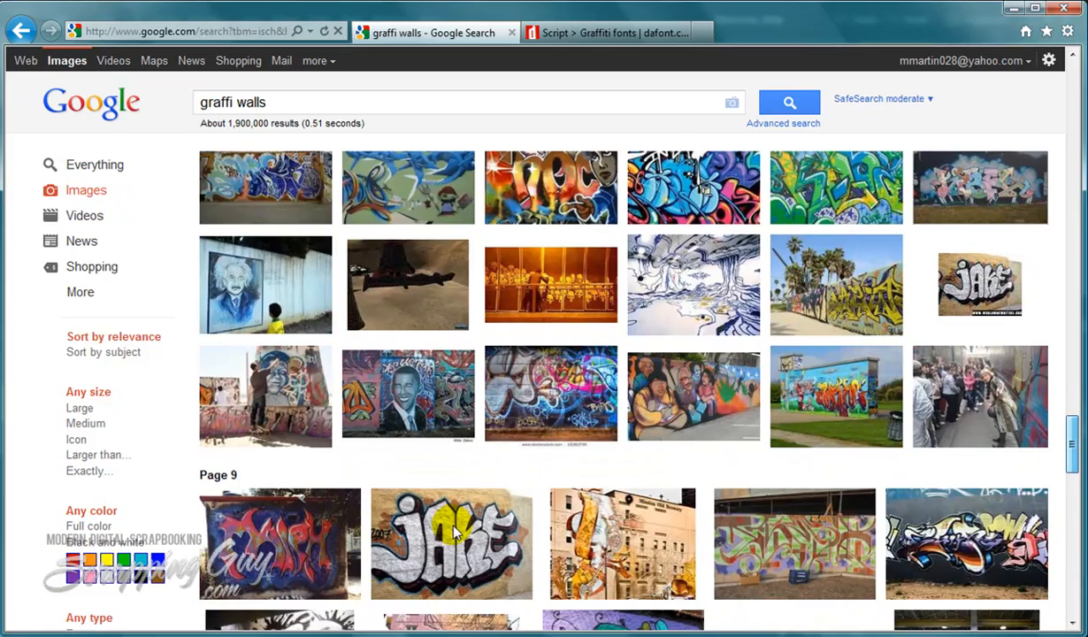
{"action": "scroll", "coordinate": [456, 530], "scroll_direction": "down", "scroll_amount": 6}
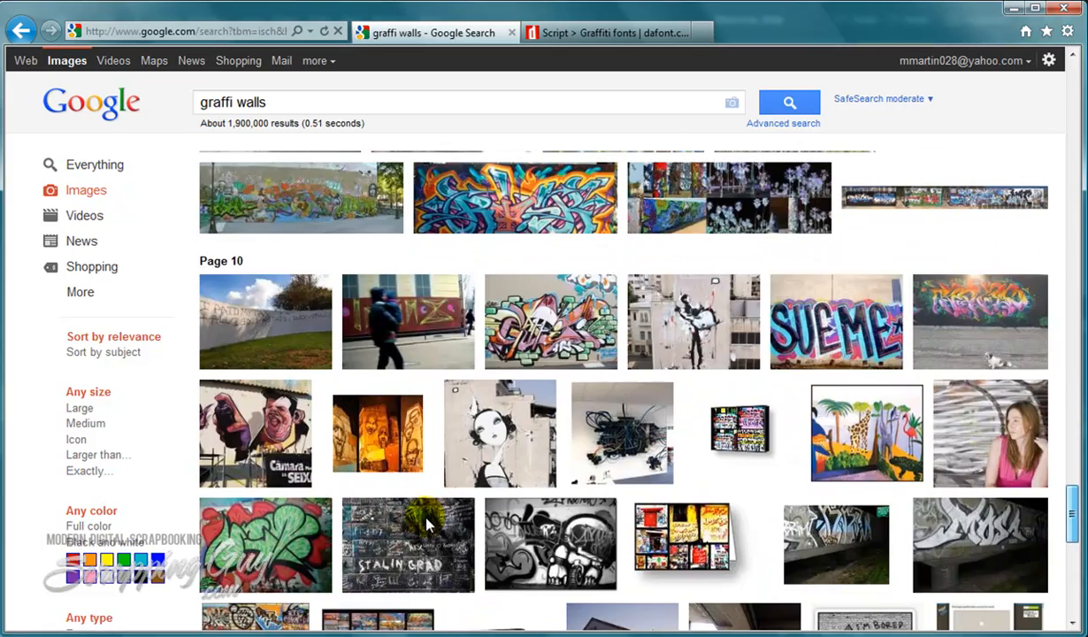
{"action": "scroll", "coordinate": [1049, 461], "scroll_direction": "up", "scroll_amount": 5}
{"action": "scroll", "coordinate": [1030, 513], "scroll_direction": "down", "scroll_amount": 5}
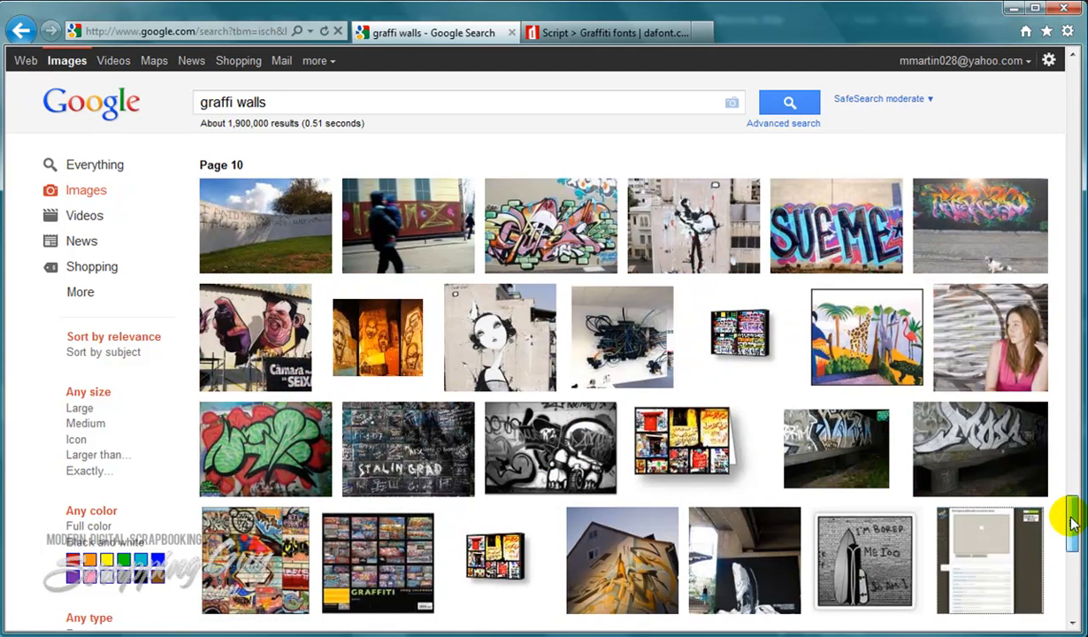
{"action": "scroll", "coordinate": [1068, 509], "scroll_direction": "down", "scroll_amount": 1}
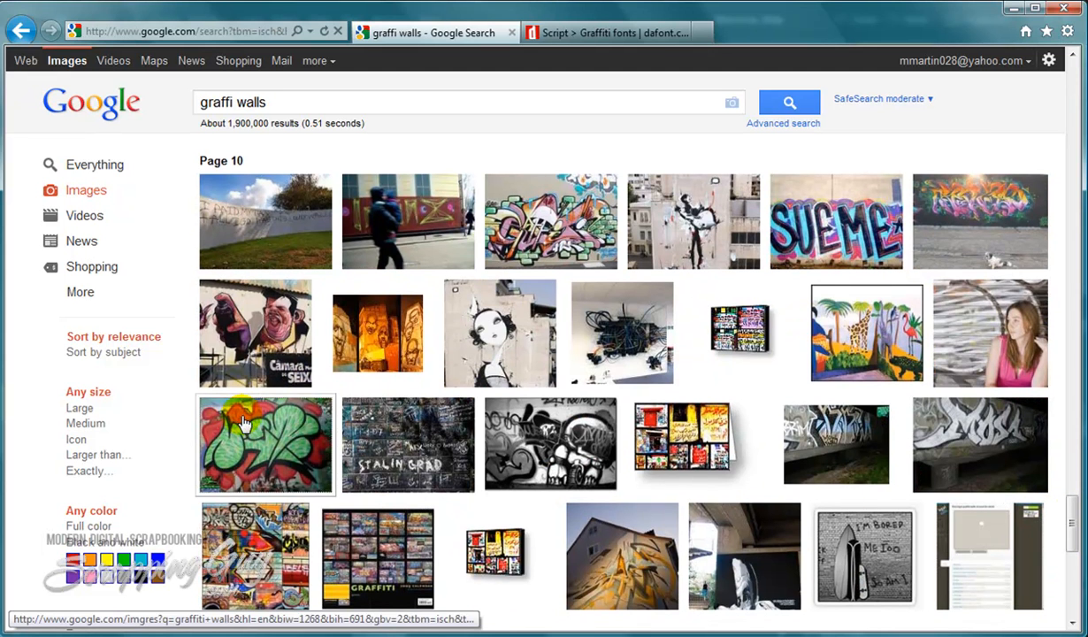
{"action": "left_click_drag", "start_coordinate": [1068, 511], "coordinate": [1069, 557]}
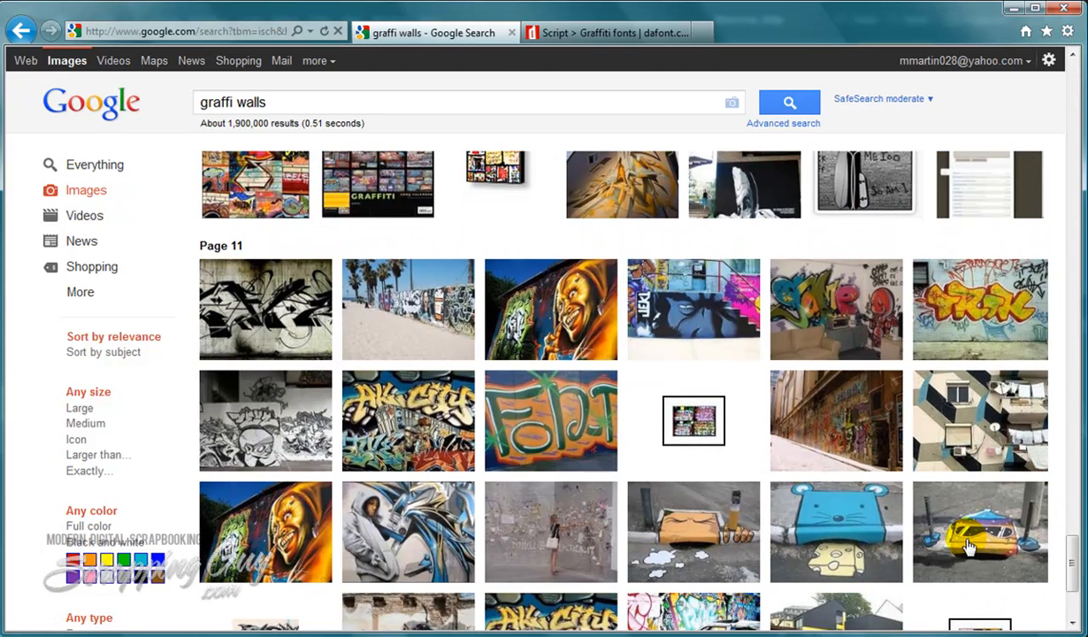
{"action": "left_click_drag", "start_coordinate": [1078, 575], "coordinate": [1072, 482]}
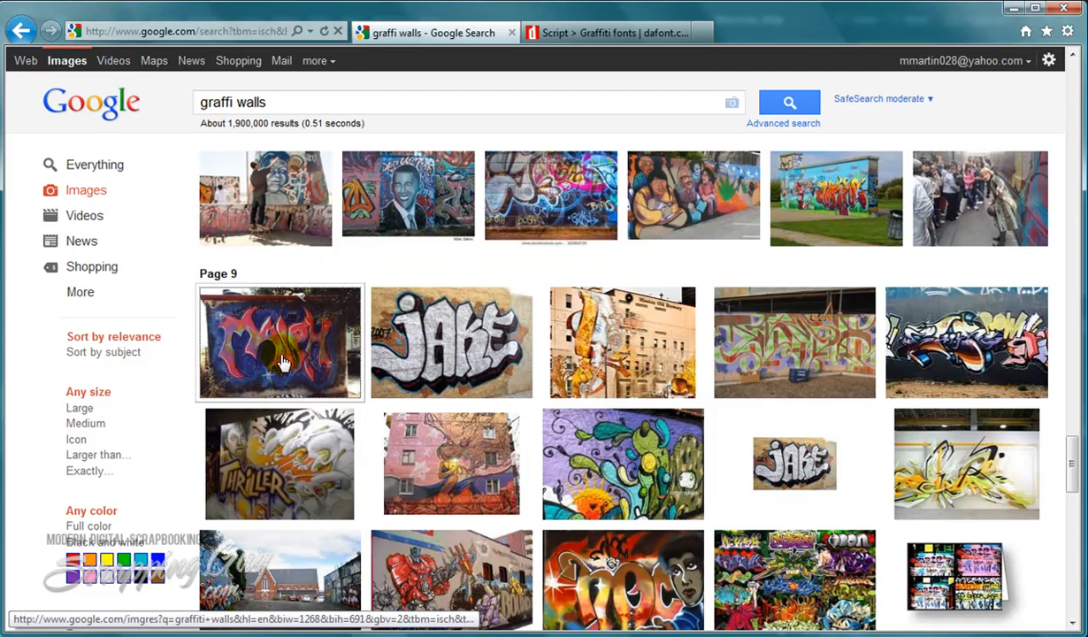
{"action": "scroll", "coordinate": [309, 372], "scroll_direction": "down", "scroll_amount": 1}
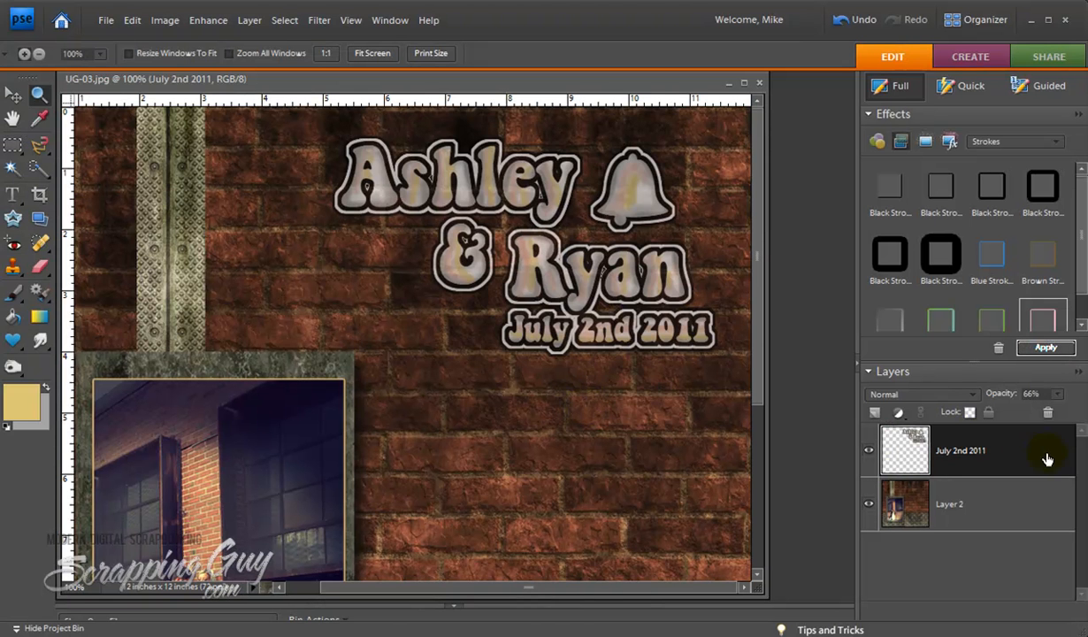
Add a blank layer beneath the title layer and sample a tan foreground color from the ground in the wedding photo.
{"action": "left_click", "coordinate": [875, 412]}
{"action": "left_click_drag", "start_coordinate": [966, 451], "coordinate": [959, 535]}
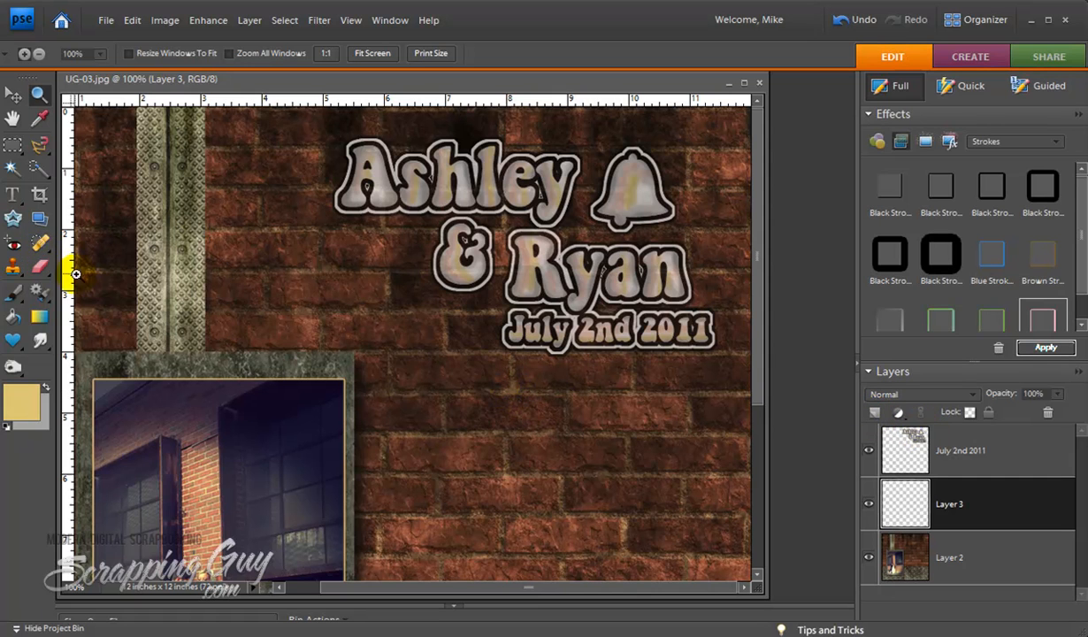
{"action": "left_click", "coordinate": [39, 119]}
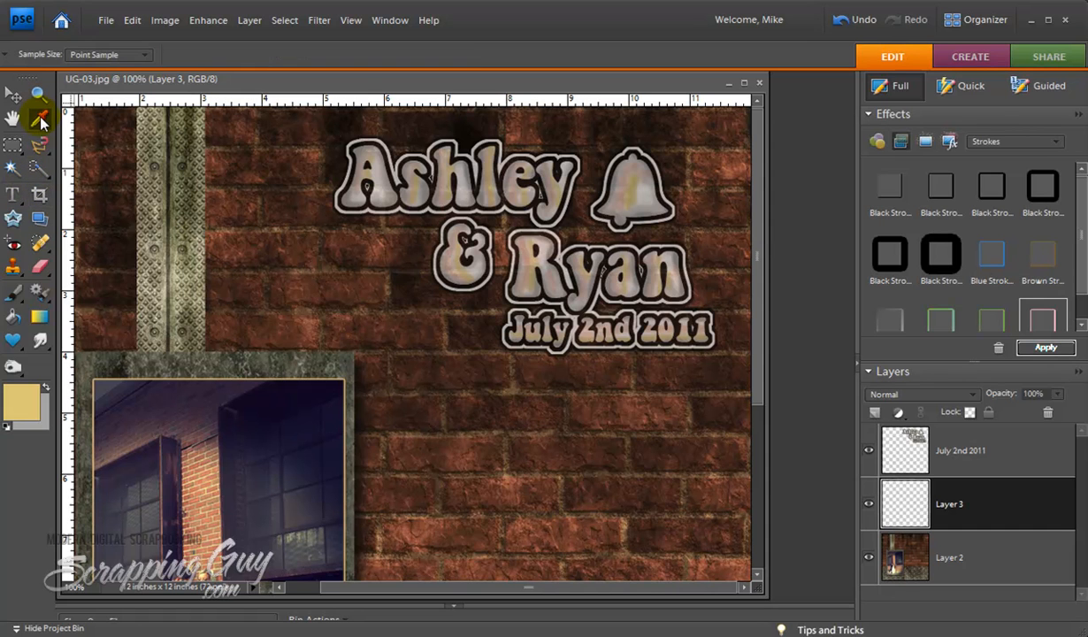
{"action": "left_click_drag", "start_coordinate": [754, 371], "coordinate": [760, 493]}
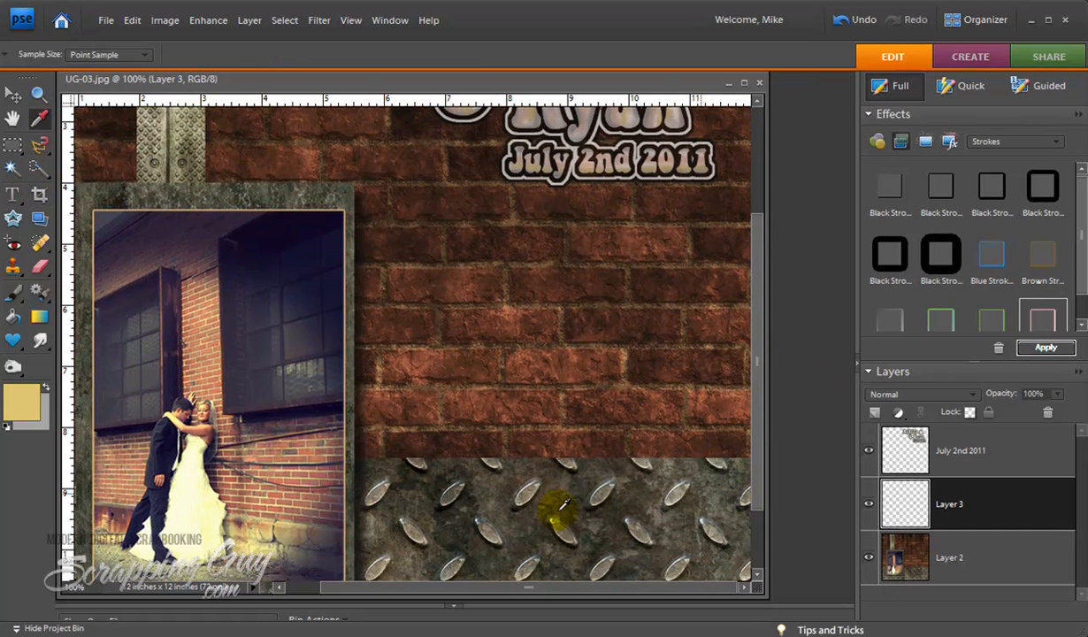
{"action": "left_click", "coordinate": [269, 525]}
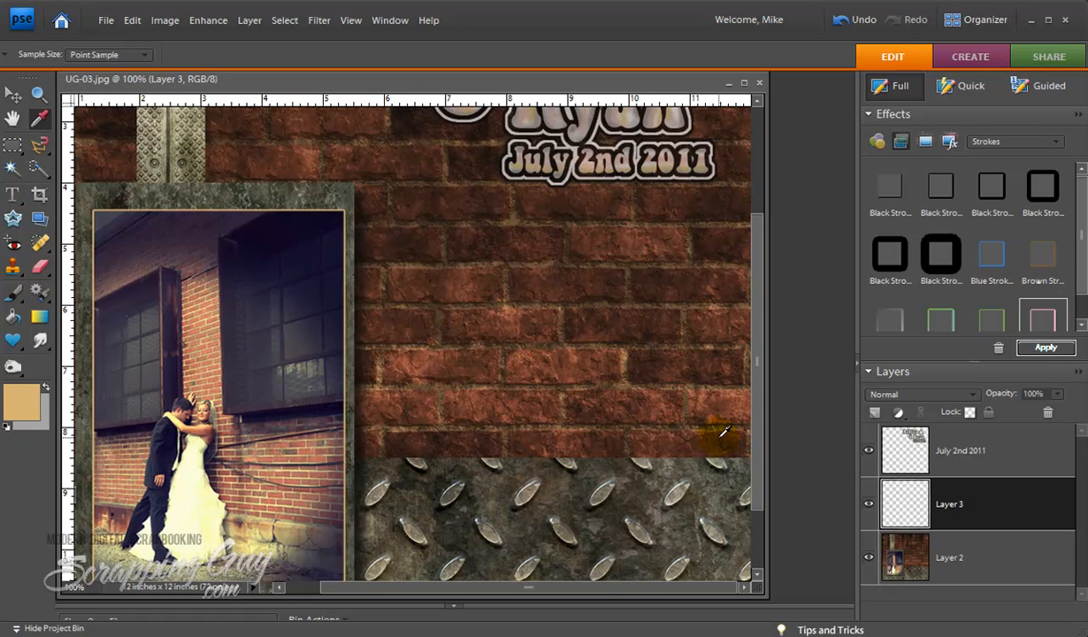
{"action": "left_click_drag", "start_coordinate": [756, 408], "coordinate": [755, 243]}
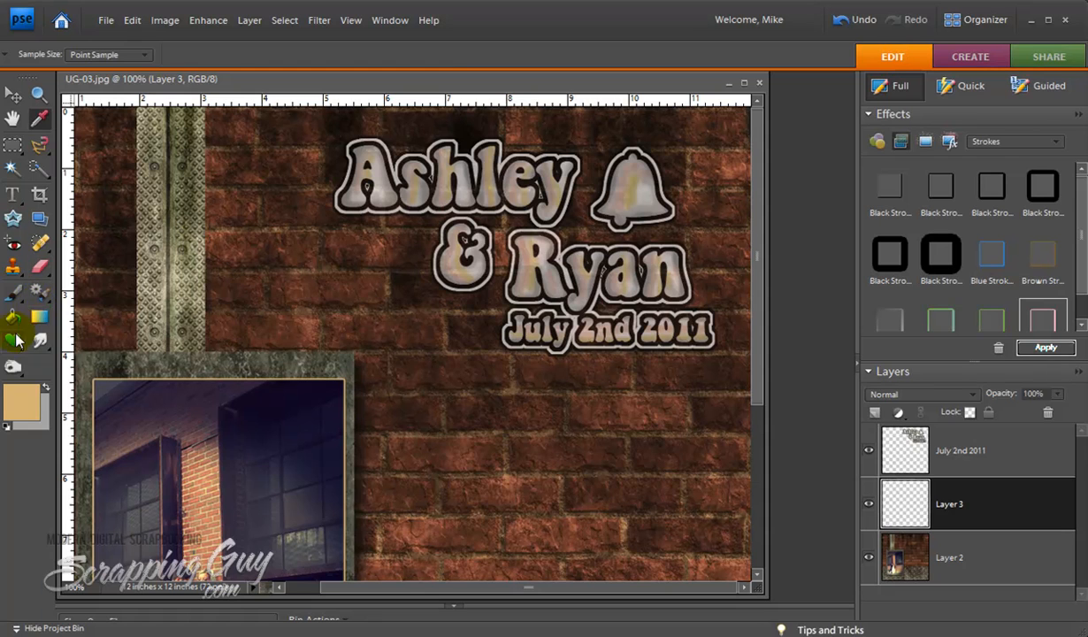
Choose the soft round 100 px brush from the Default Brushes and lower its opacity to 46%.
{"action": "left_click", "coordinate": [13, 292]}
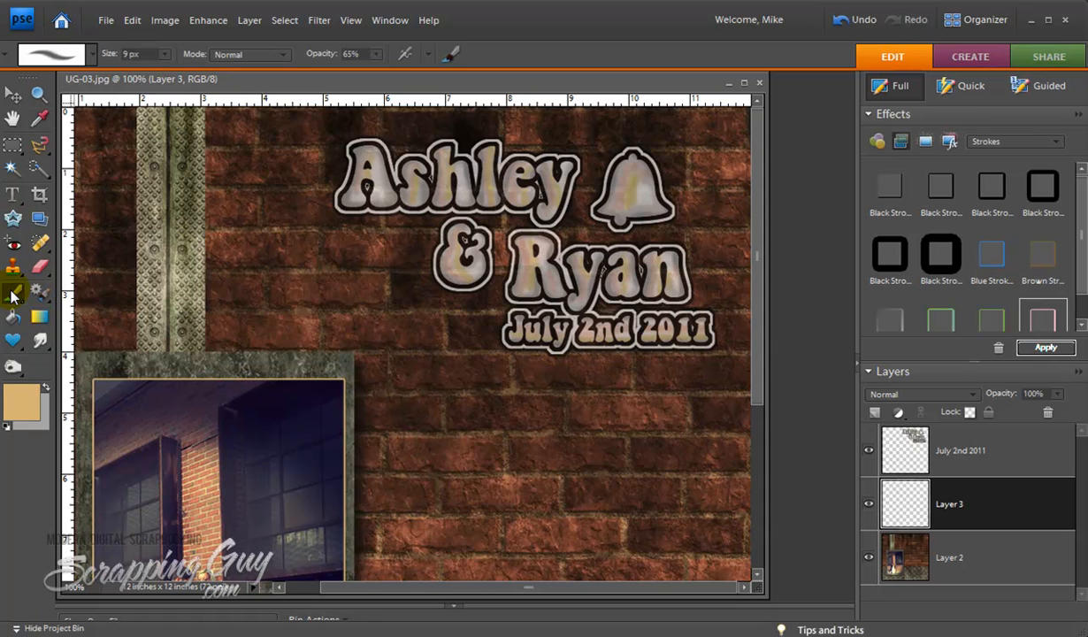
{"action": "left_click", "coordinate": [376, 54]}
{"action": "left_click_drag", "start_coordinate": [369, 72], "coordinate": [360, 72]}
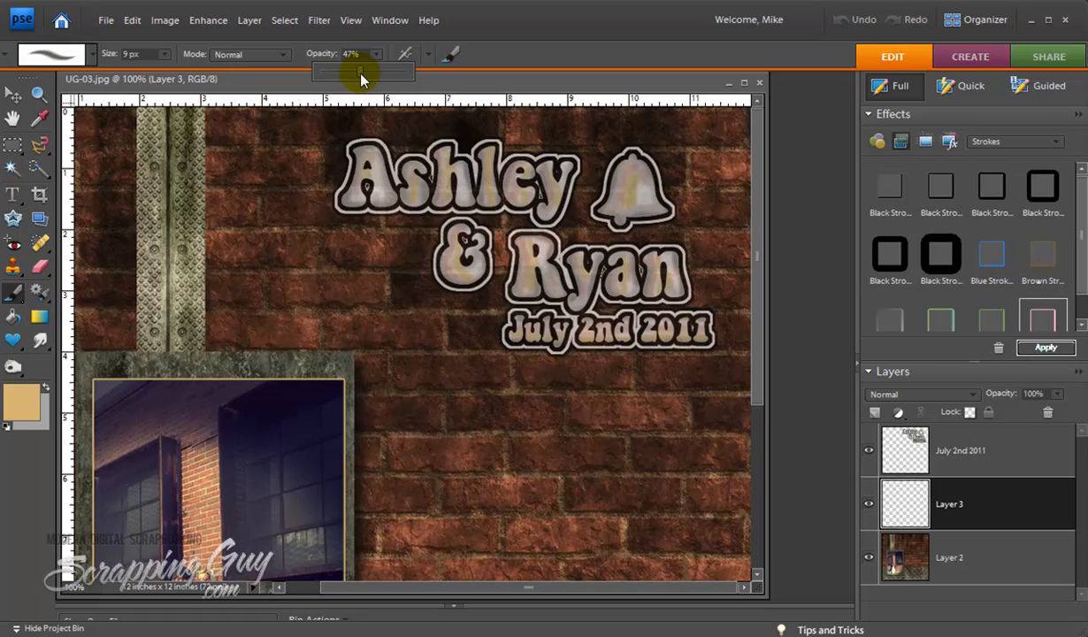
{"action": "left_click", "coordinate": [91, 54]}
{"action": "left_click", "coordinate": [194, 301]}
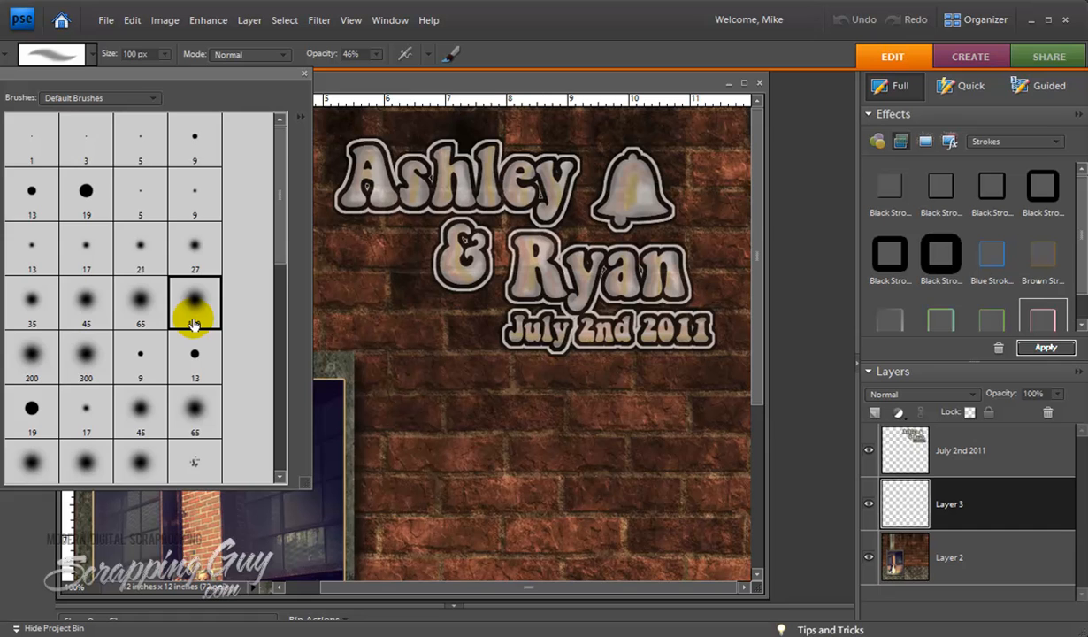
Enlarge the soft round brush to 125 px.
{"action": "left_click", "coordinate": [393, 95]}
{"action": "left_click", "coordinate": [402, 173]}
{"action": "left_click_drag", "start_coordinate": [402, 172], "coordinate": [400, 210]}
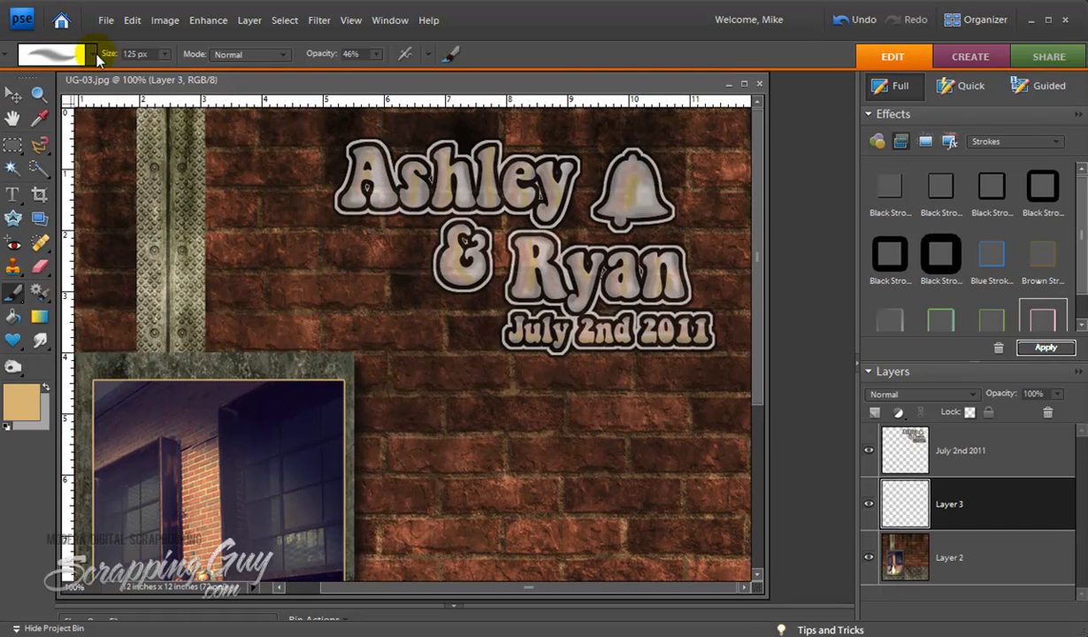
{"action": "left_click", "coordinate": [91, 55]}
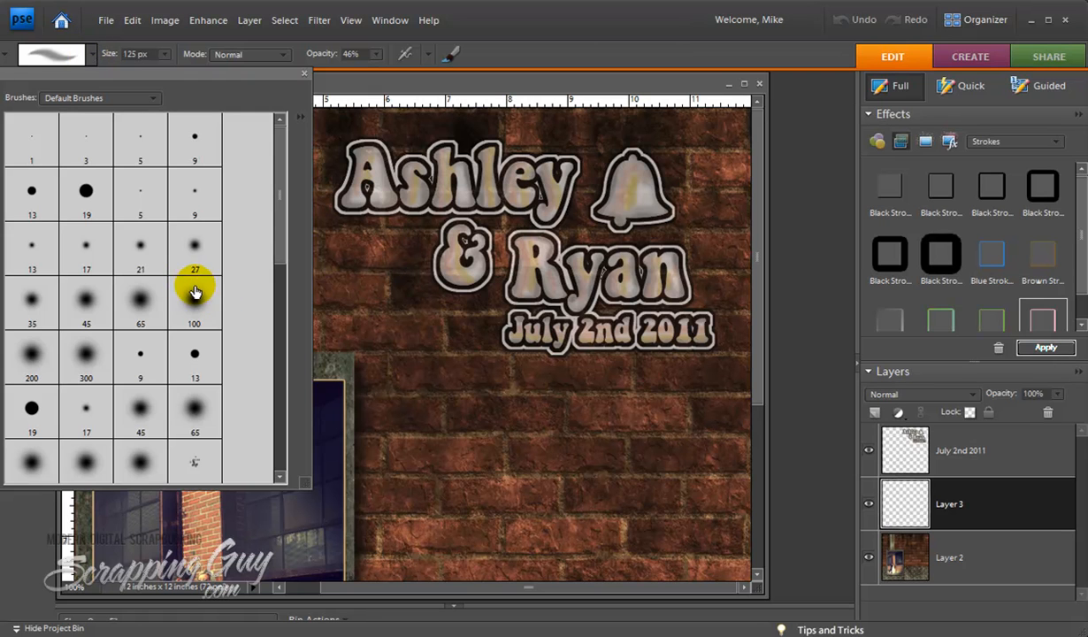
{"action": "left_click", "coordinate": [443, 86]}
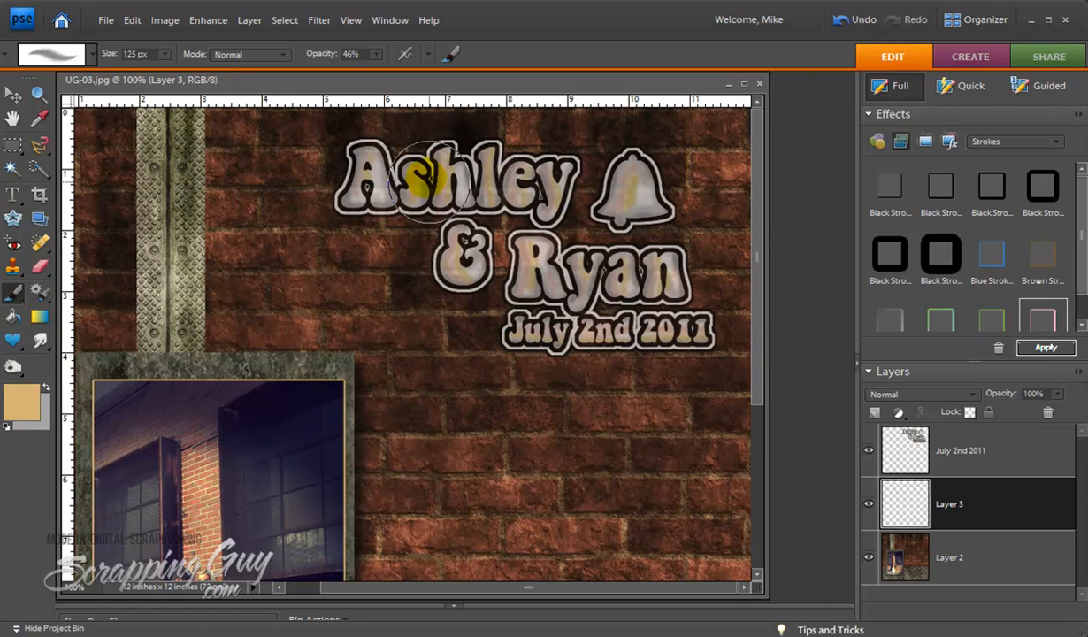
{"action": "mouse_move", "coordinate": [333, 203]}
{"action": "left_mouse_down"}
{"action": "mouse_move", "coordinate": [416, 165]}
{"action": "mouse_move", "coordinate": [373, 234]}
{"action": "mouse_move", "coordinate": [497, 169]}
{"action": "mouse_move", "coordinate": [434, 264]}
{"action": "mouse_move", "coordinate": [600, 172]}
{"action": "mouse_move", "coordinate": [509, 268]}
{"action": "mouse_move", "coordinate": [657, 193]}
{"action": "mouse_move", "coordinate": [613, 258]}
{"action": "mouse_move", "coordinate": [630, 287]}
{"action": "mouse_move", "coordinate": [686, 303]}
{"action": "mouse_move", "coordinate": [613, 349]}
{"action": "mouse_move", "coordinate": [528, 331]}
{"action": "mouse_move", "coordinate": [546, 296]}
{"action": "mouse_move", "coordinate": [533, 269]}
{"action": "mouse_move", "coordinate": [577, 270]}
{"action": "mouse_move", "coordinate": [693, 350]}
{"action": "left_mouse_up"}
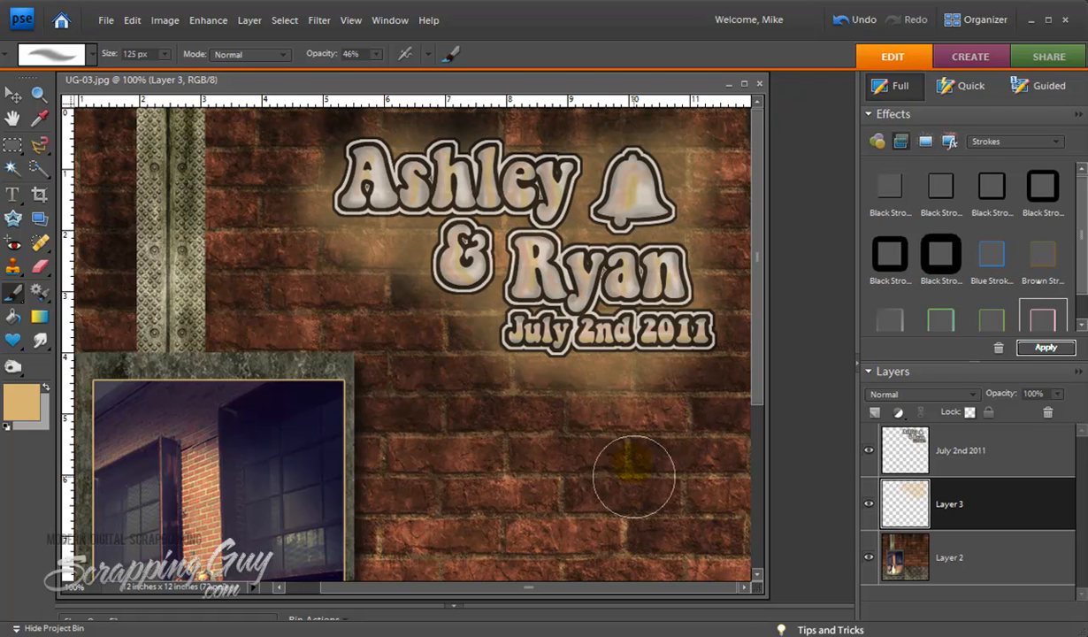
{"action": "left_click", "coordinate": [39, 94]}
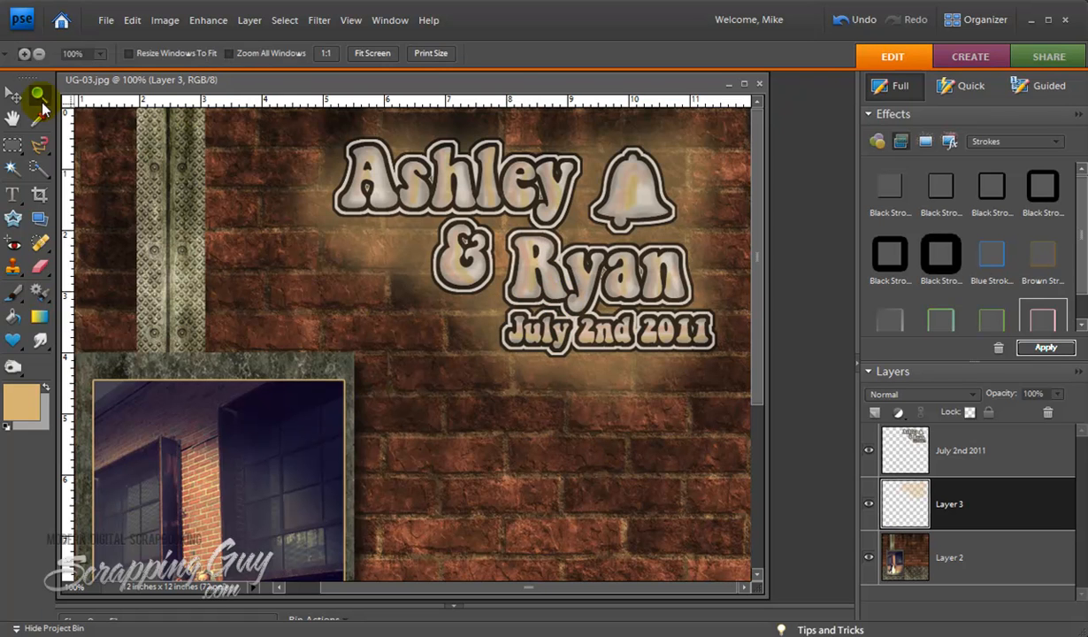
{"action": "left_click", "coordinate": [500, 318], "text": "alt"}
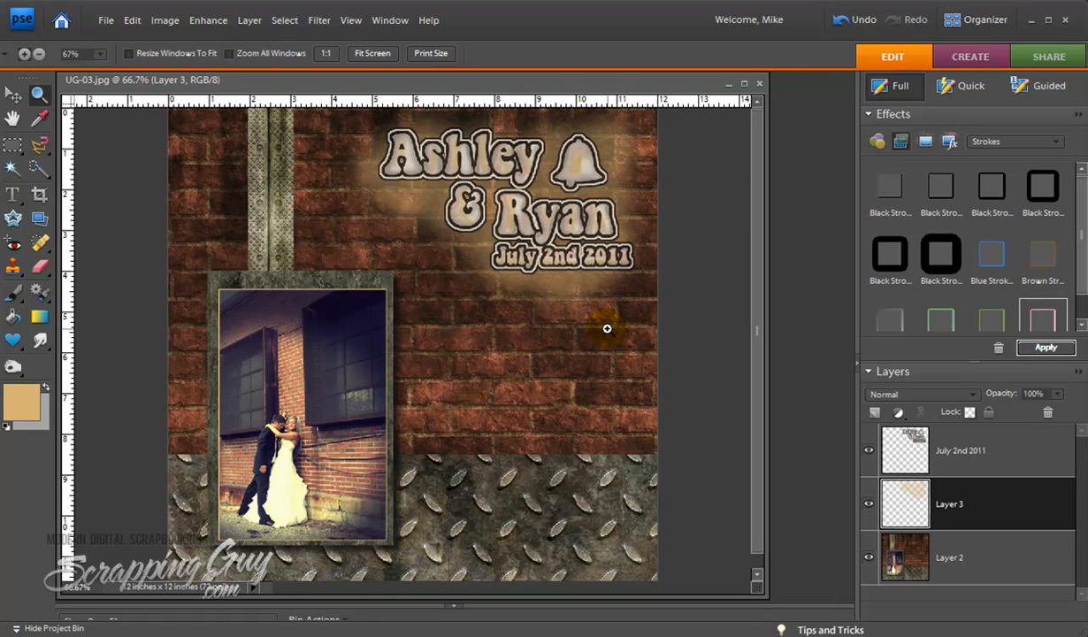
{"action": "key", "text": "ctrl+z"}
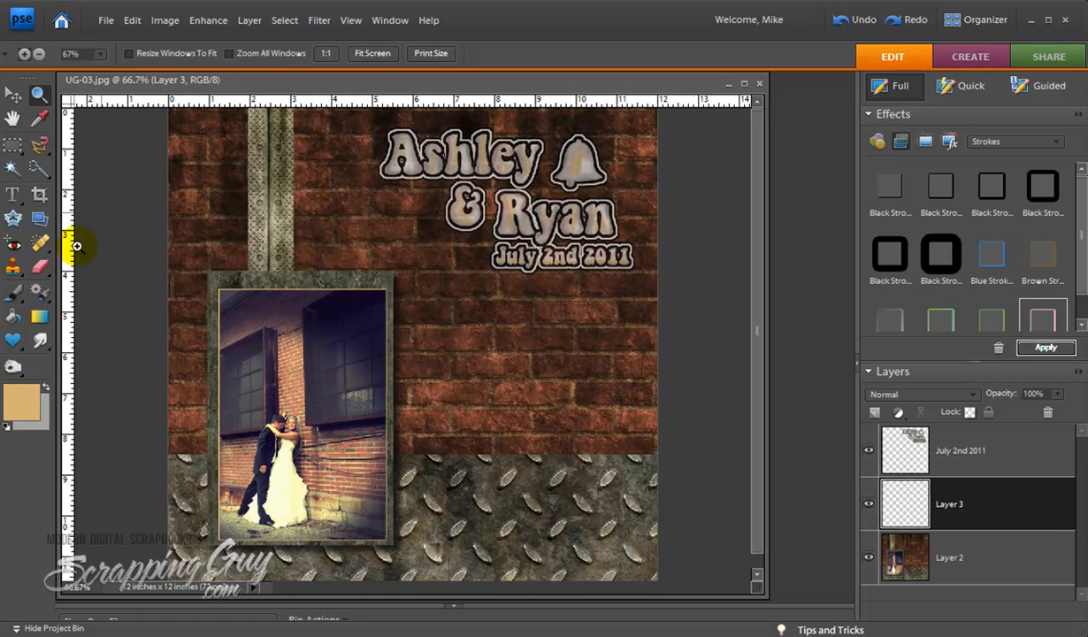
{"action": "left_click", "coordinate": [12, 291]}
{"action": "mouse_move", "coordinate": [382, 150]}
{"action": "left_mouse_down"}
{"action": "mouse_move", "coordinate": [541, 149]}
{"action": "mouse_move", "coordinate": [552, 165]}
{"action": "mouse_move", "coordinate": [410, 176]}
{"action": "mouse_move", "coordinate": [584, 217]}
{"action": "mouse_move", "coordinate": [460, 224]}
{"action": "mouse_move", "coordinate": [598, 248]}
{"action": "mouse_move", "coordinate": [531, 265]}
{"action": "mouse_move", "coordinate": [638, 265]}
{"action": "left_mouse_up"}
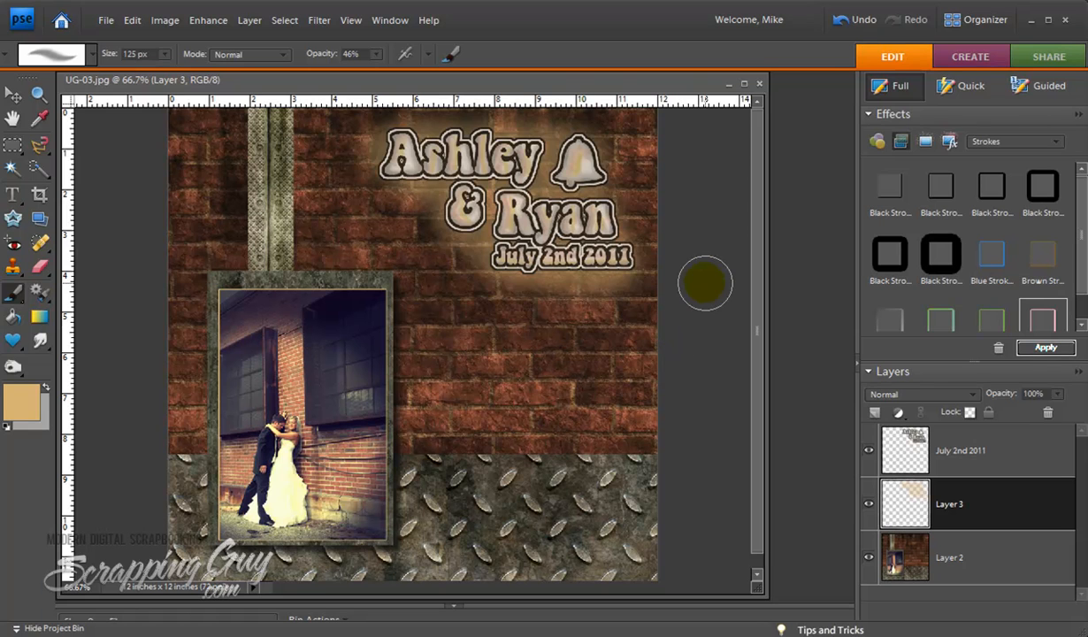
{"action": "key", "text": "ctrl+z"}
Spray tan color over the bricks behind the title lettering and lower that layer's opacity to 76%.
{"action": "mouse_move", "coordinate": [384, 163]}
{"action": "left_mouse_down"}
{"action": "mouse_move", "coordinate": [610, 108]}
{"action": "mouse_move", "coordinate": [459, 200]}
{"action": "mouse_move", "coordinate": [624, 226]}
{"action": "mouse_move", "coordinate": [447, 265]}
{"action": "mouse_move", "coordinate": [407, 226]}
{"action": "left_mouse_up"}
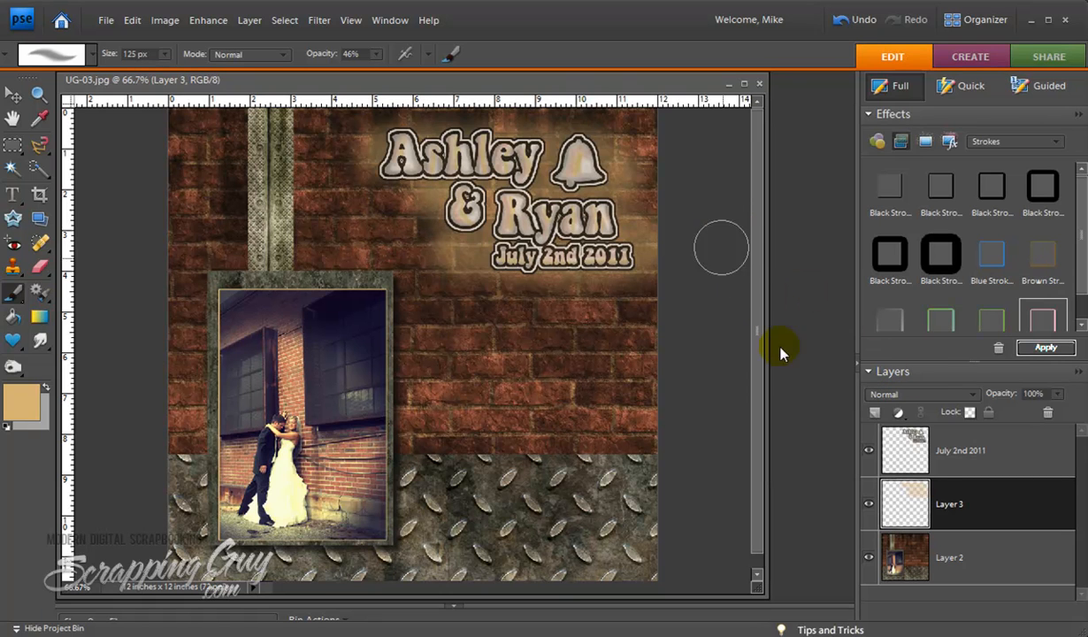
{"action": "left_click", "coordinate": [1056, 396]}
{"action": "left_click_drag", "start_coordinate": [1049, 413], "coordinate": [1042, 413]}
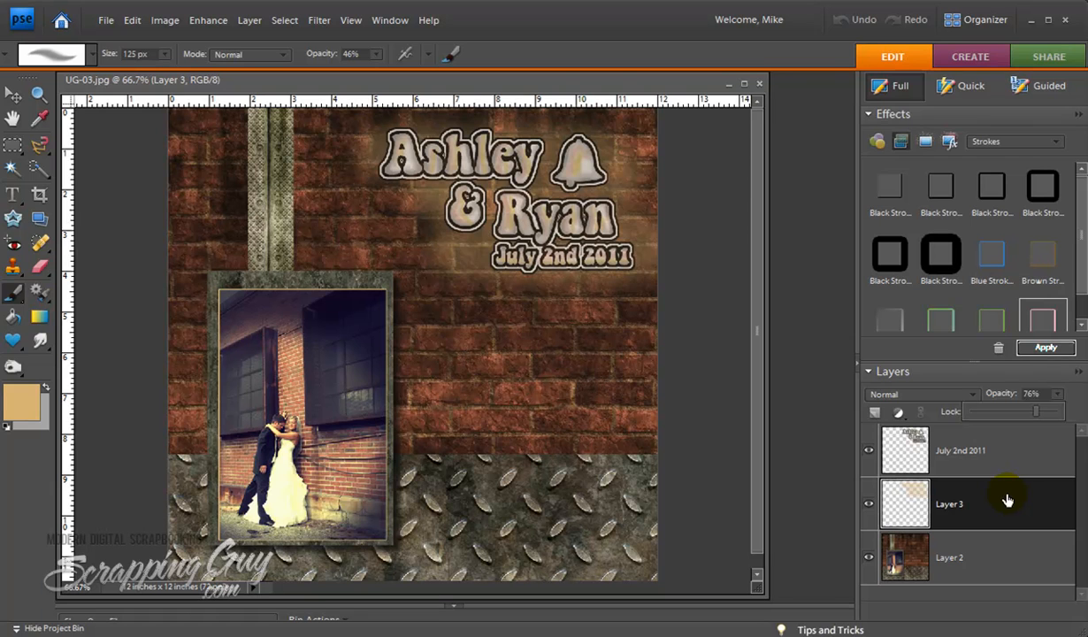
On a new layer above the tan spray, brush soft black shading behind the title with default black and a 60 px brush.
{"action": "left_click", "coordinate": [875, 411]}
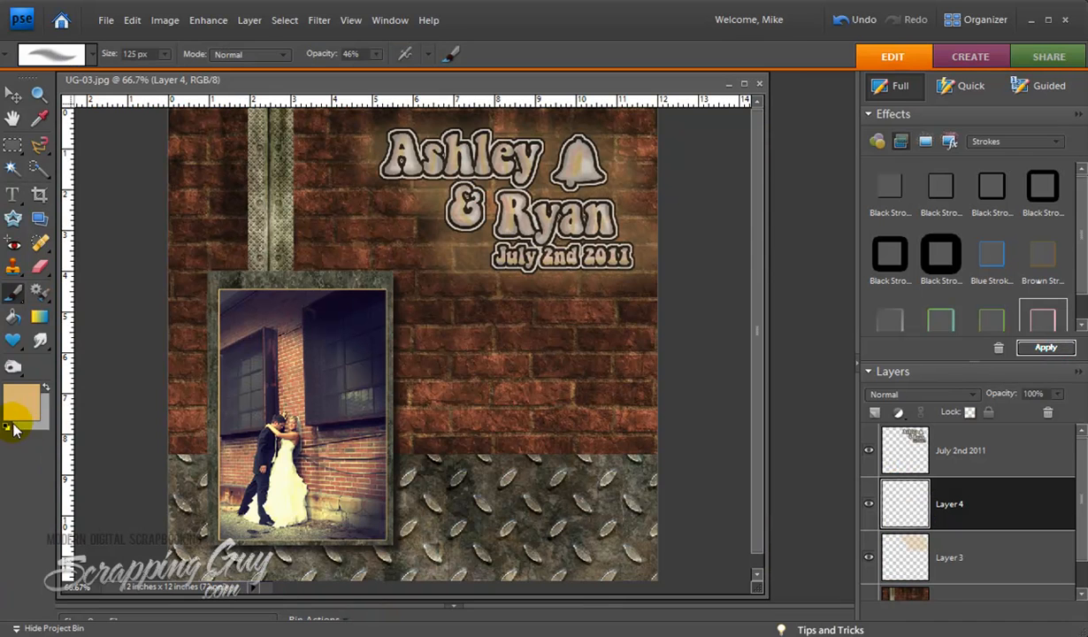
{"action": "left_click", "coordinate": [7, 429]}
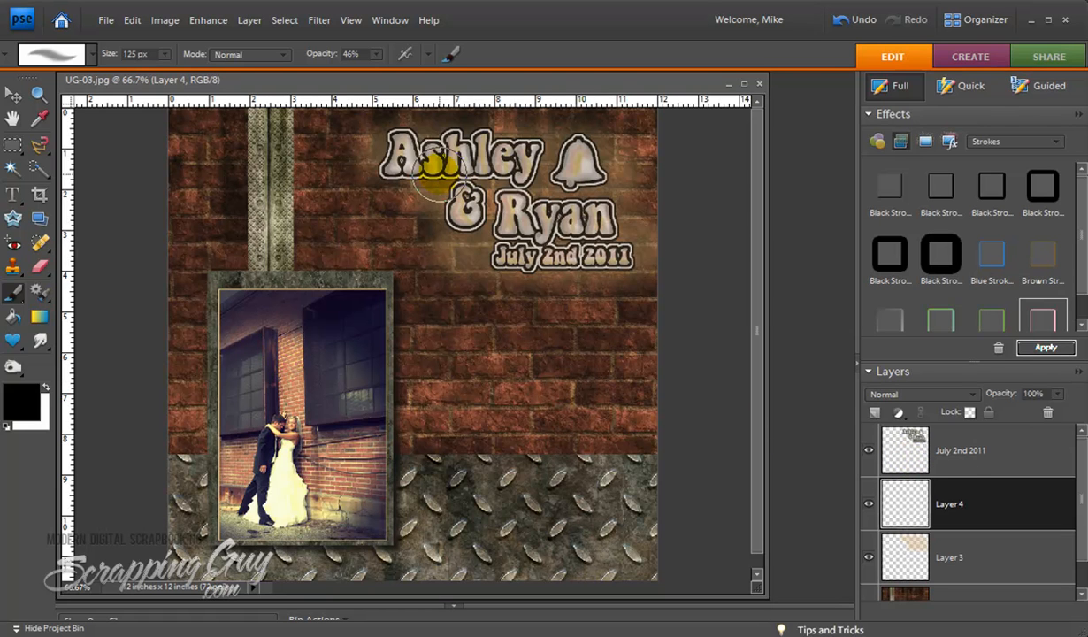
{"action": "key", "text": "bracketleft"}
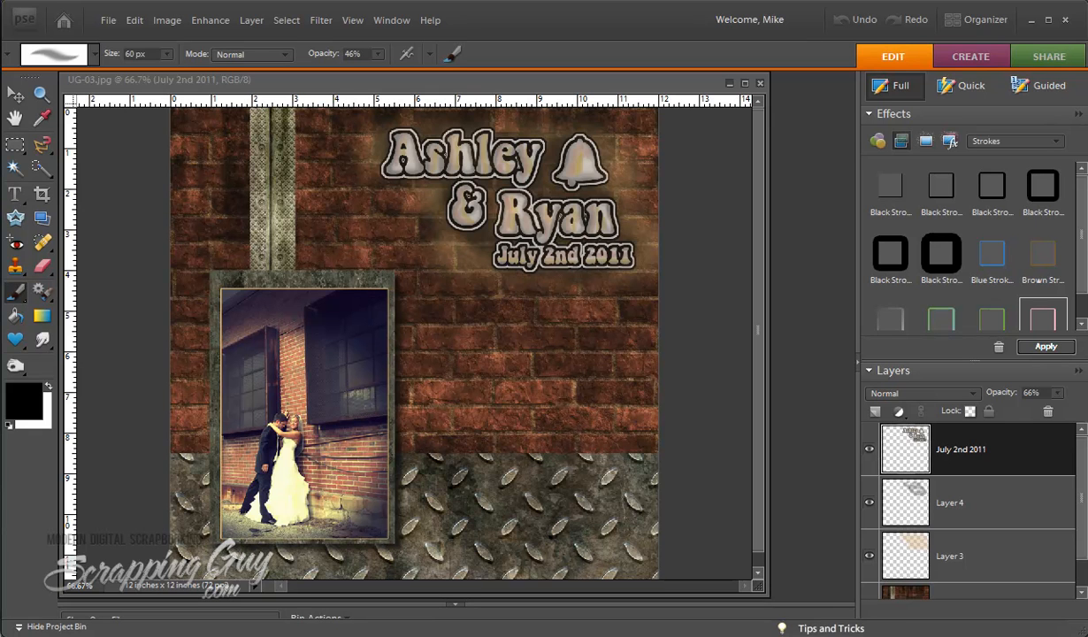
Apply the Craquelure filter to the title layer with crack spacing 75, depth 5 and brightness 8.
{"action": "left_click", "coordinate": [320, 20]}
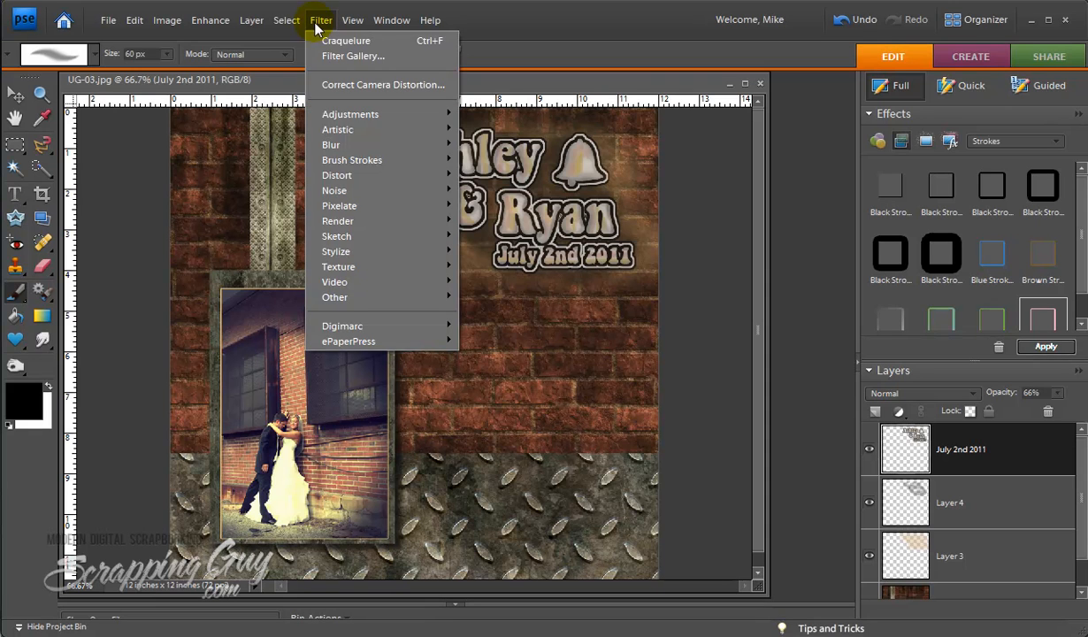
{"action": "mouse_move", "coordinate": [387, 274]}
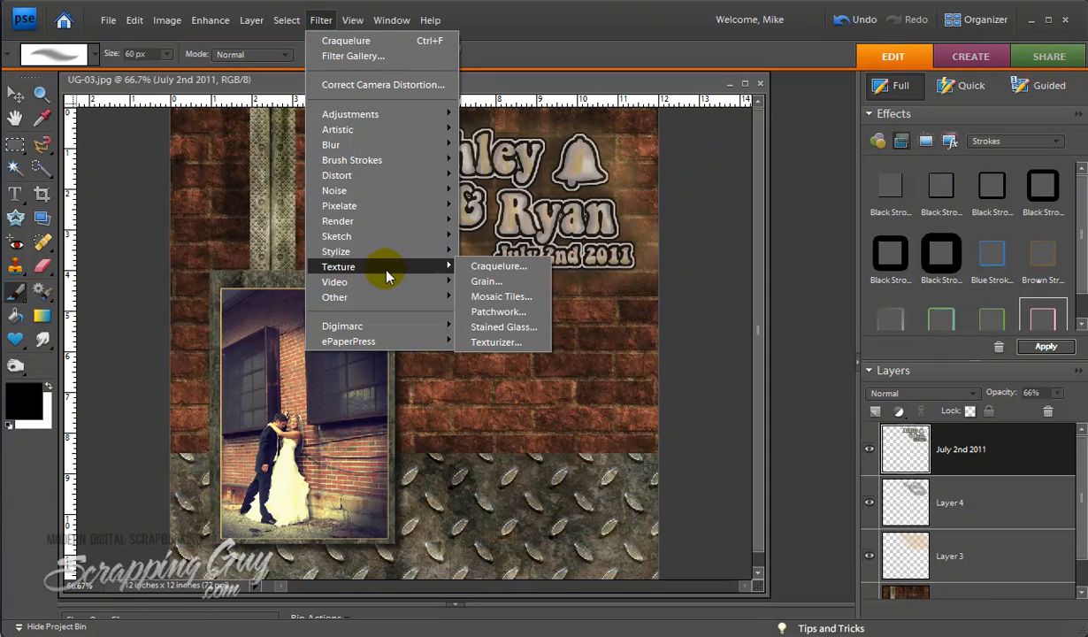
{"action": "left_click", "coordinate": [534, 270]}
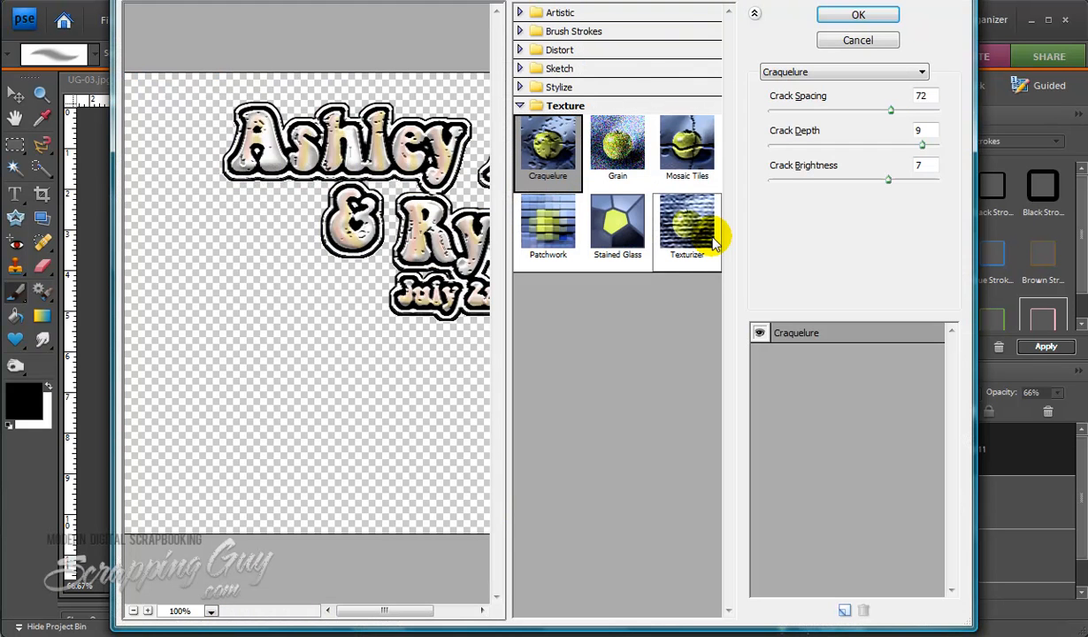
{"action": "left_click_drag", "start_coordinate": [438, 161], "coordinate": [296, 163]}
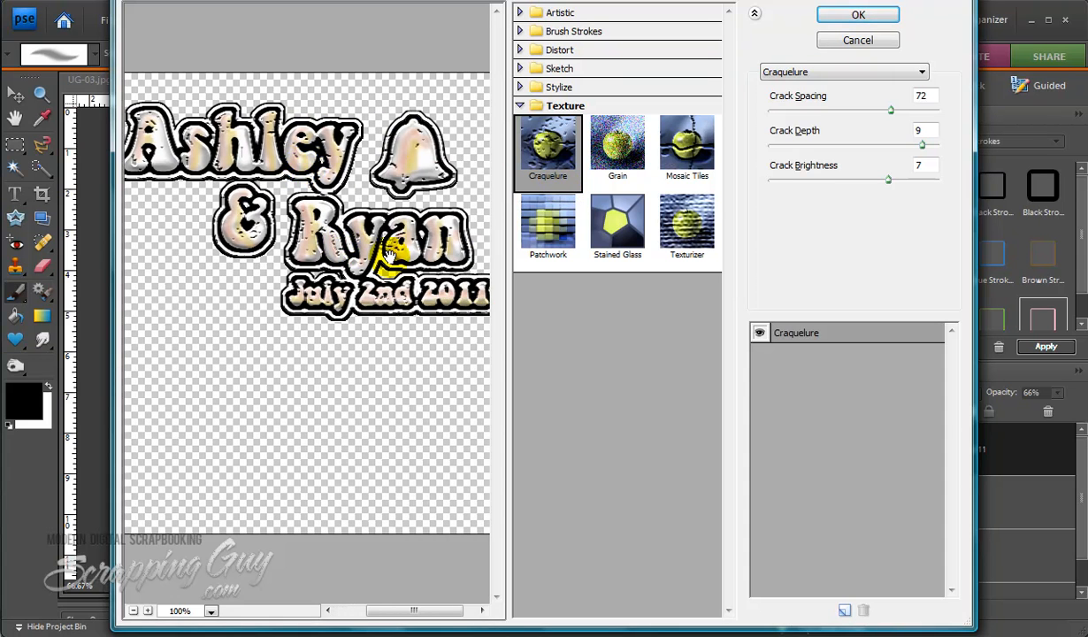
{"action": "left_click_drag", "start_coordinate": [890, 109], "coordinate": [909, 187]}
{"action": "left_click_drag", "start_coordinate": [890, 109], "coordinate": [858, 155]}
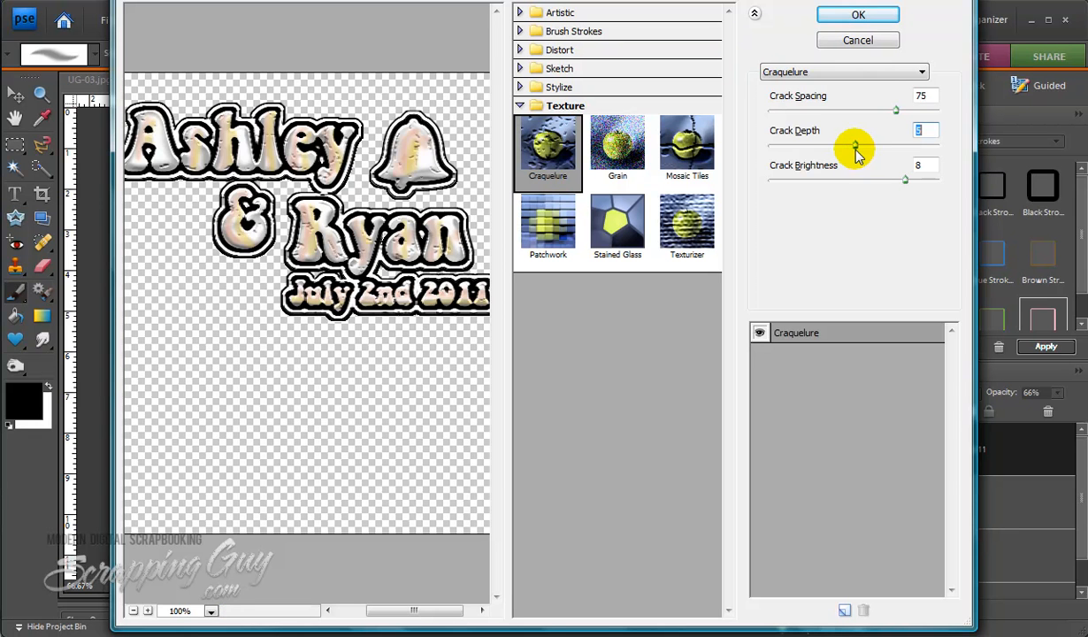
{"action": "left_click", "coordinate": [860, 15]}
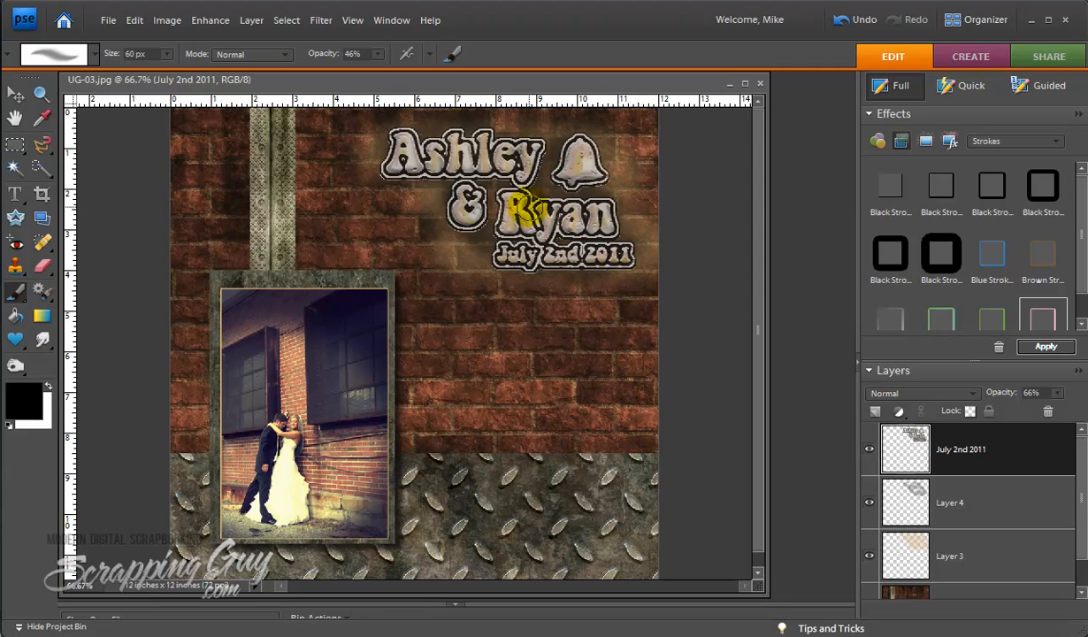
Check the cracked lettering up close and lower the title layer's opacity to 49%.
{"action": "left_click", "coordinate": [42, 94]}
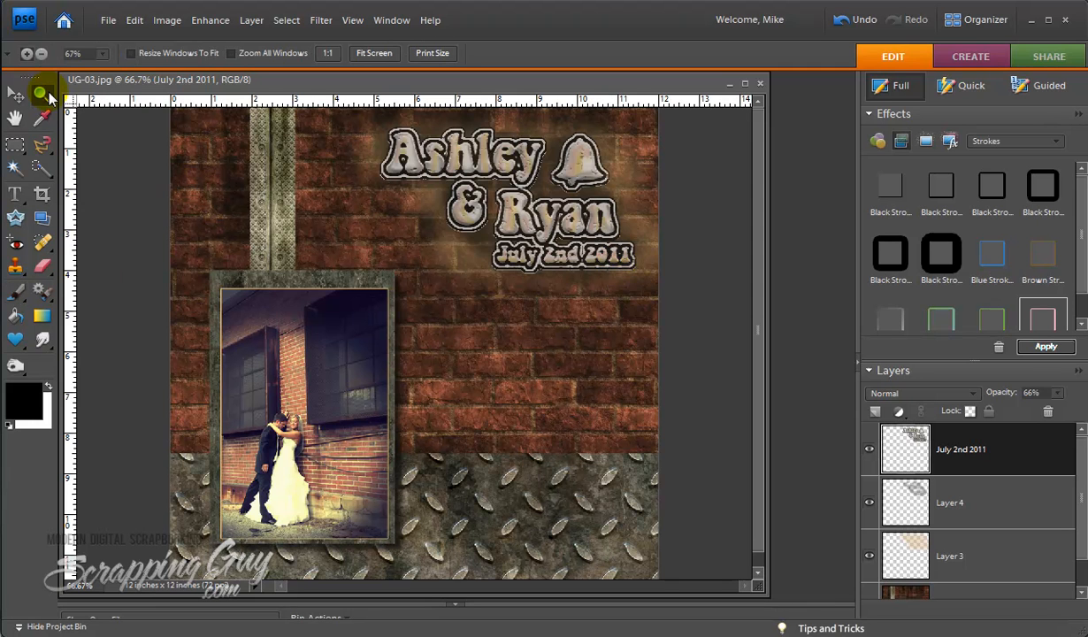
{"action": "left_click", "coordinate": [516, 204]}
{"action": "left_click", "coordinate": [614, 212]}
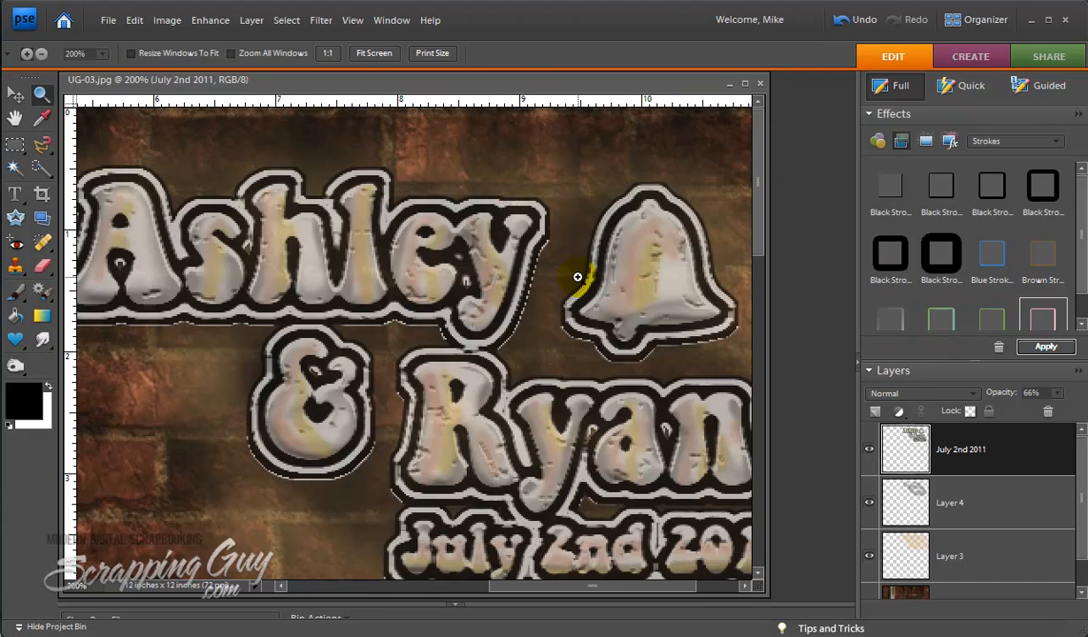
{"action": "key", "text": "ctrl+0"}
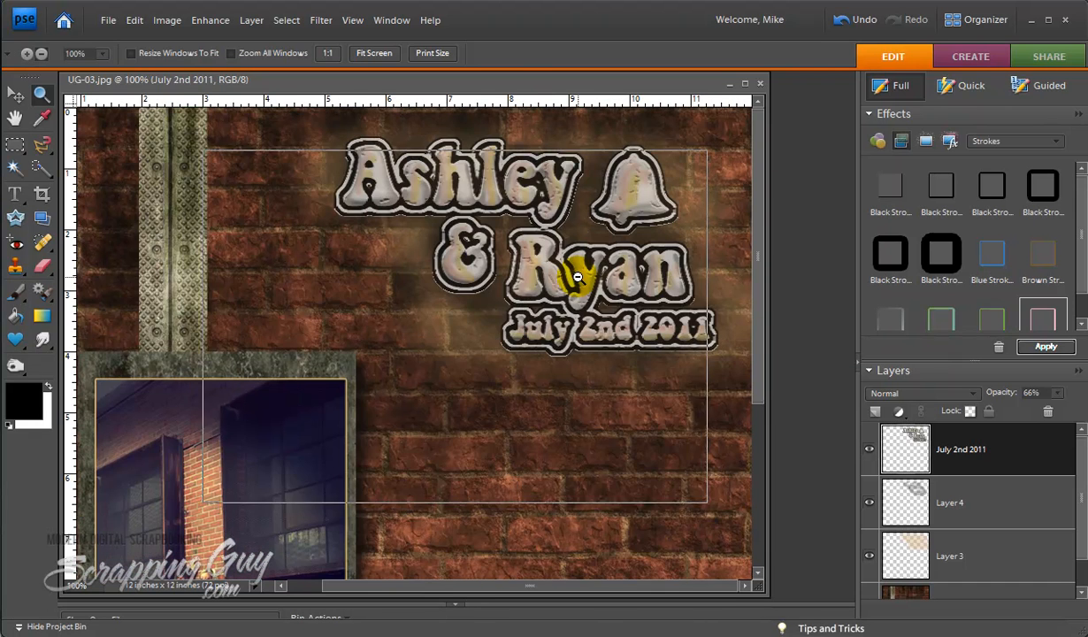
{"action": "left_click", "coordinate": [1057, 392]}
{"action": "left_click_drag", "start_coordinate": [1061, 425], "coordinate": [1045, 417]}
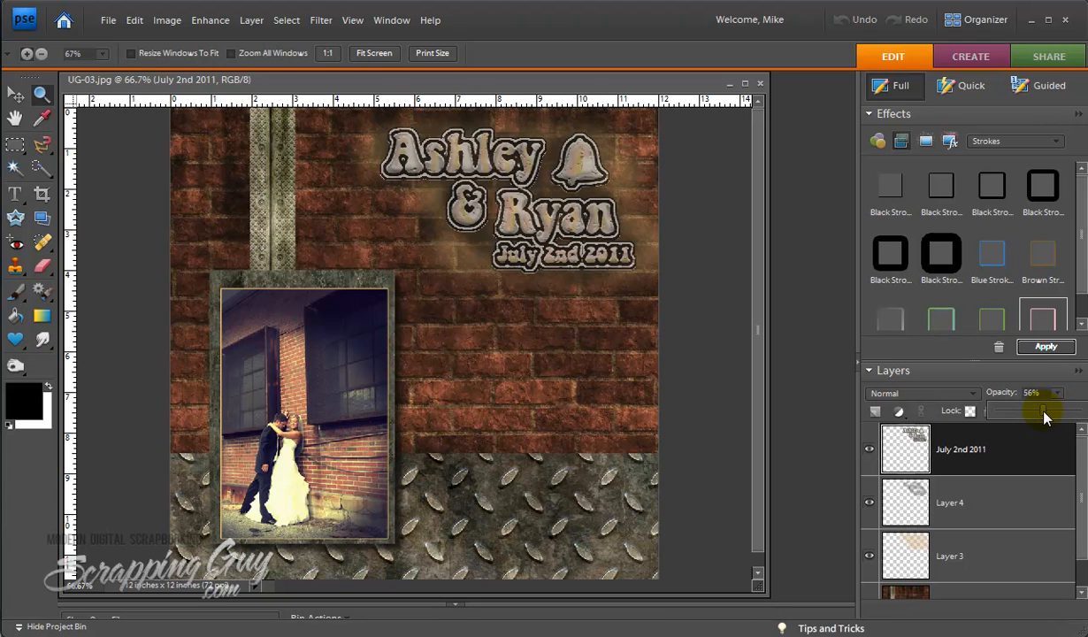
{"action": "left_click_drag", "start_coordinate": [1040, 410], "coordinate": [1037, 410]}
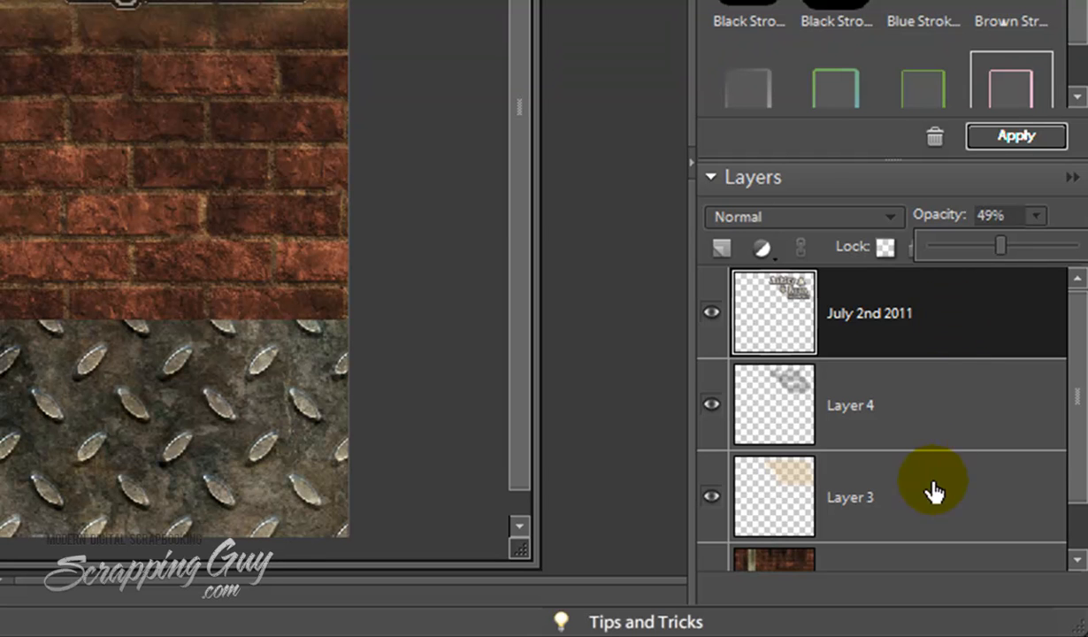
Merge the title layer with the black shading and tan spray layers beneath it.
{"action": "left_click", "coordinate": [980, 509], "text": "shift"}
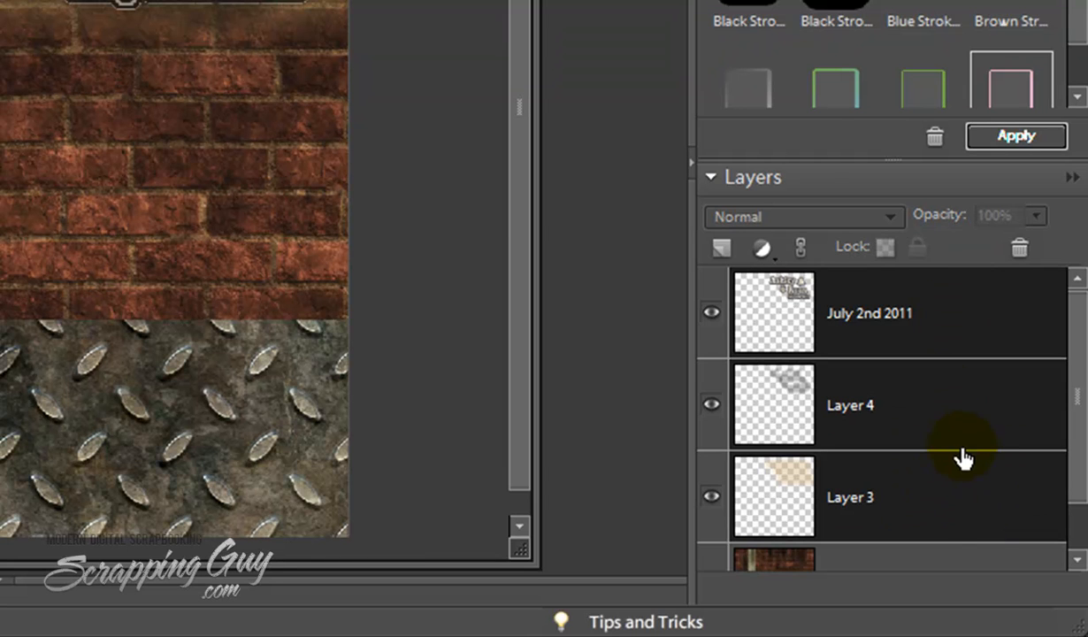
{"action": "right_click", "coordinate": [962, 438]}
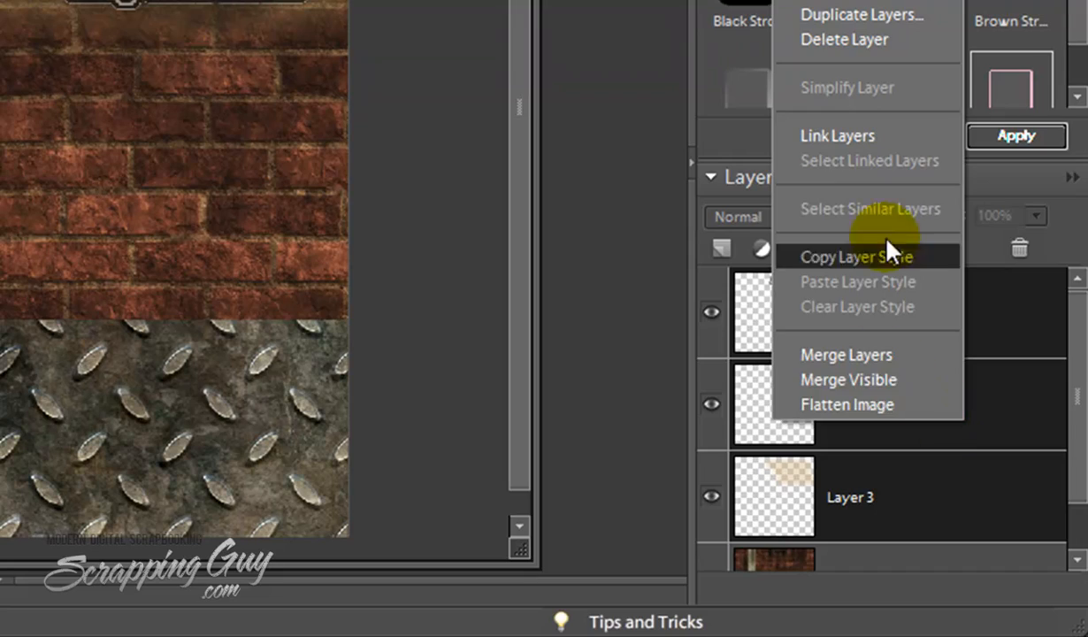
{"action": "left_click", "coordinate": [885, 352]}
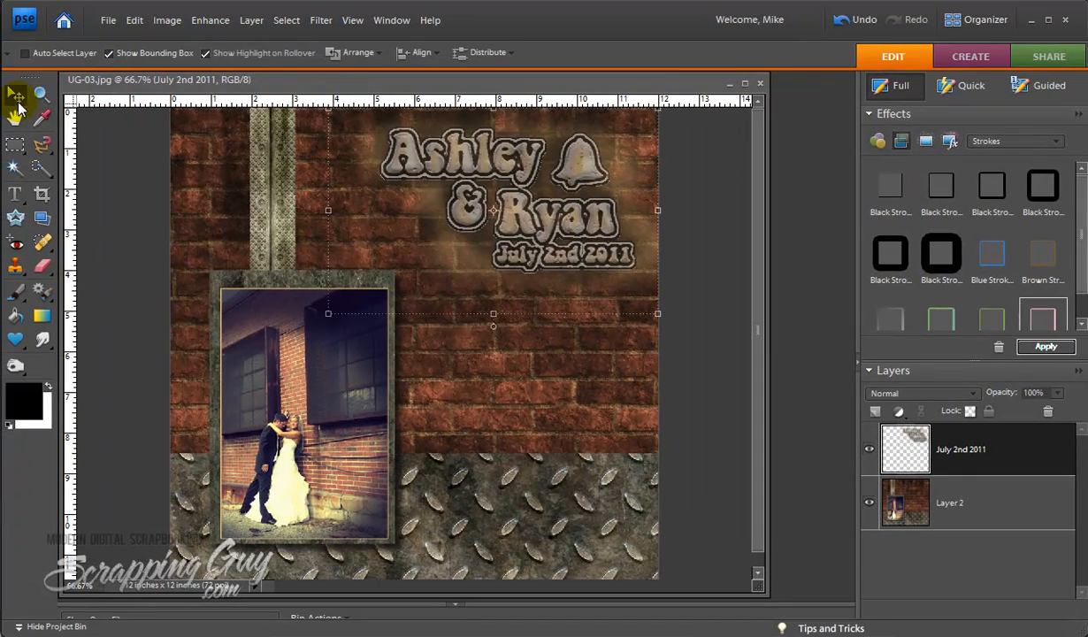
Shift the merged title slightly on the brick wall and rotate it about 6.3° clockwise.
{"action": "left_click_drag", "start_coordinate": [537, 204], "coordinate": [526, 212]}
{"action": "key", "text": "shift+Up"}
{"action": "key", "text": "Left"}
{"action": "key", "text": "Left"}
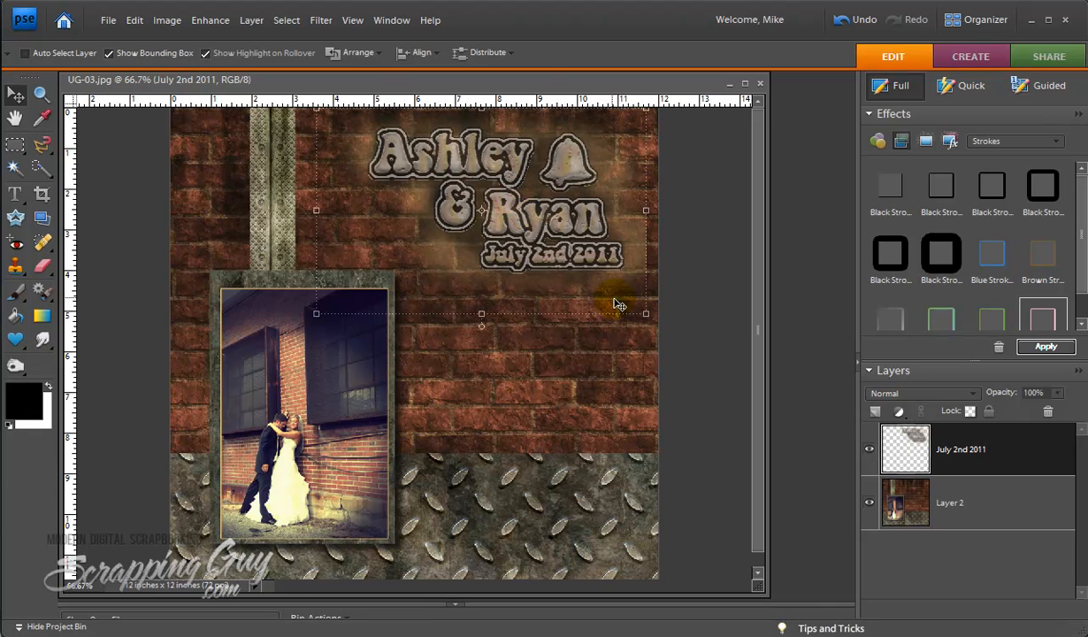
{"action": "left_click_drag", "start_coordinate": [648, 317], "coordinate": [630, 335]}
{"action": "mouse_move", "coordinate": [558, 229]}
{"action": "left_mouse_down"}
{"action": "mouse_move", "coordinate": [562, 245]}
{"action": "mouse_move", "coordinate": [566, 236]}
{"action": "left_mouse_up"}
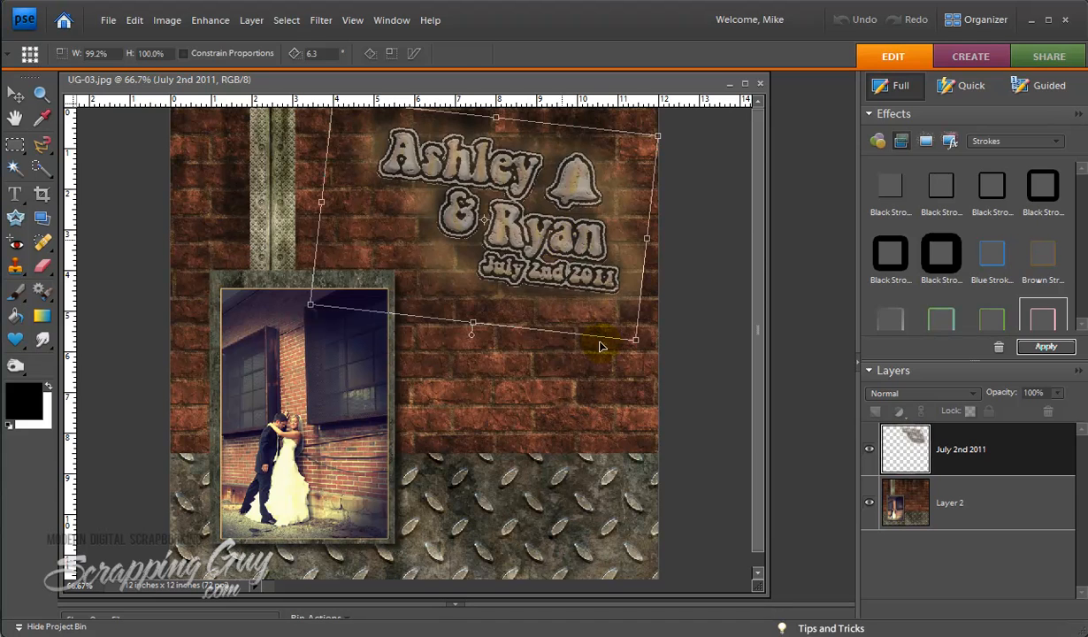
{"action": "key", "text": "Return"}
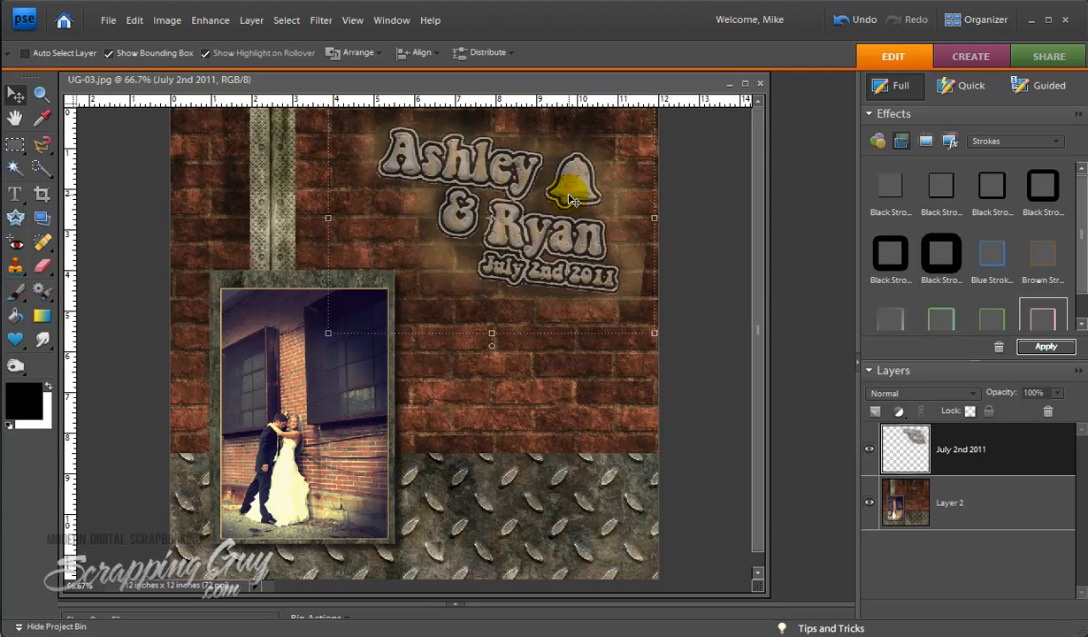
{"action": "left_click", "coordinate": [286, 20]}
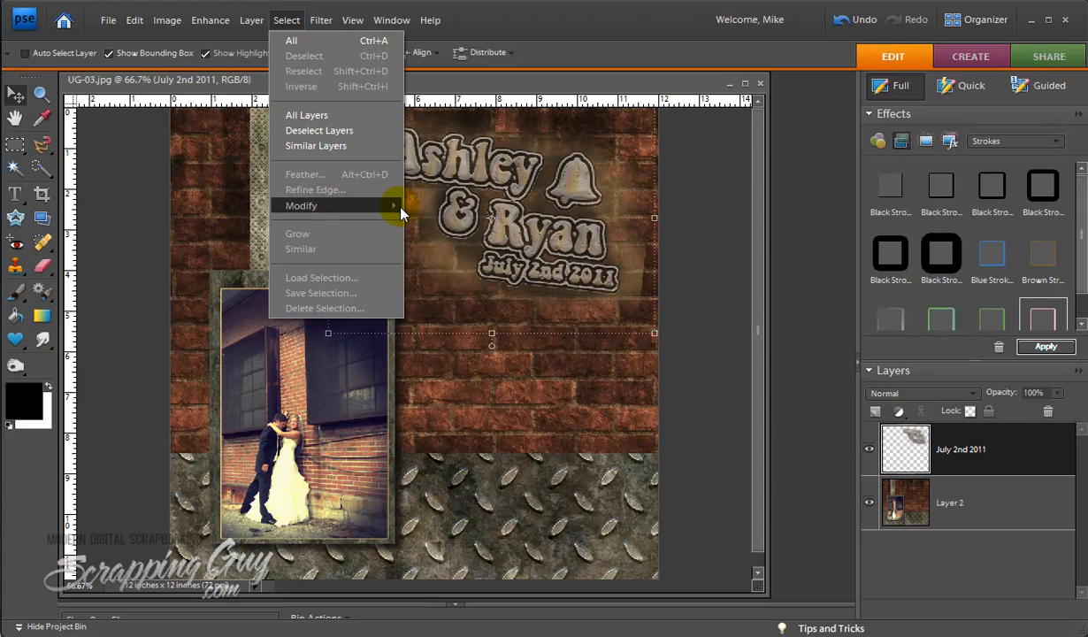
{"action": "left_click", "coordinate": [650, 89]}
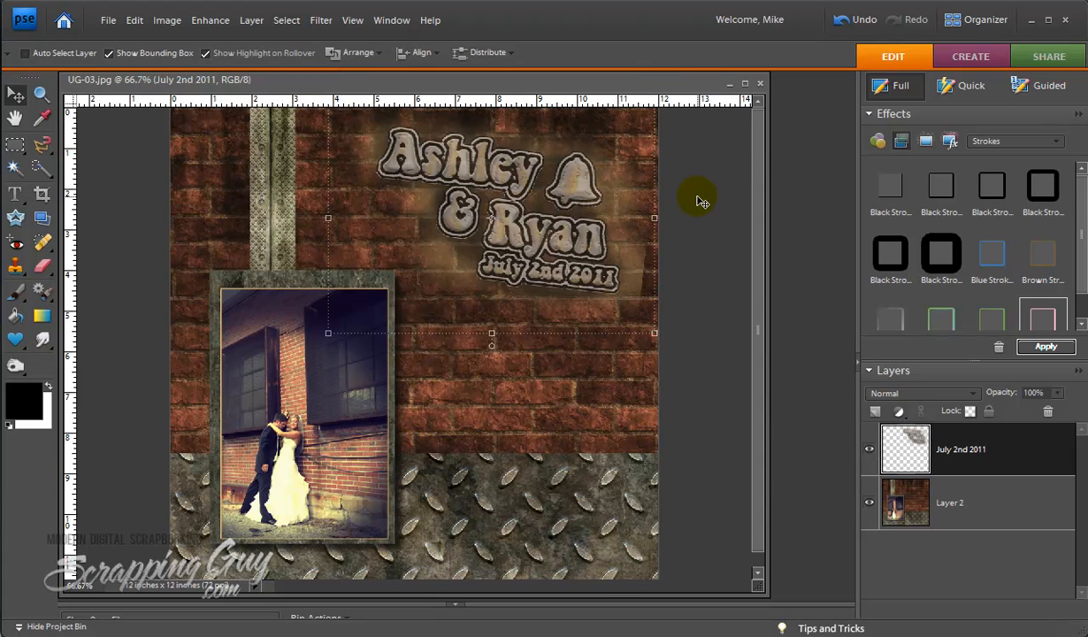